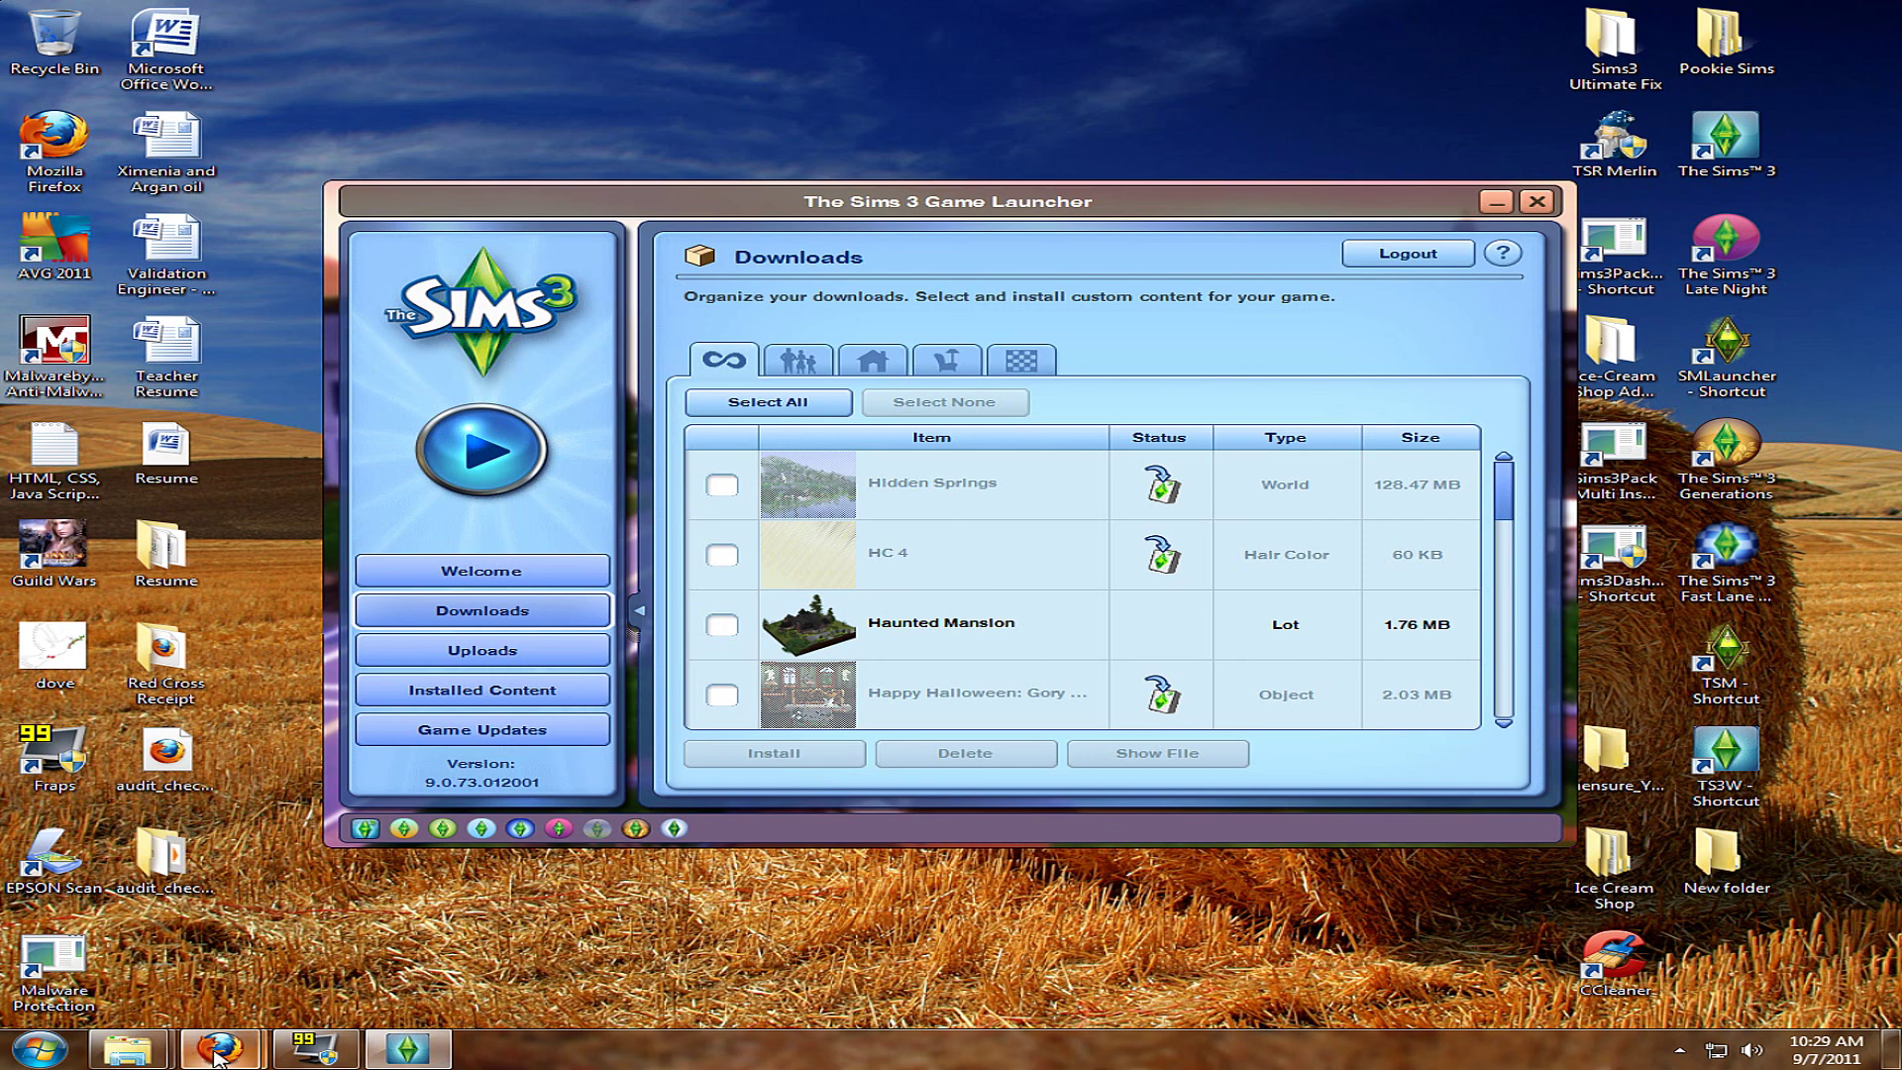
# - Switch to the Firefox window showing The Sims 3 Exchange and view the Sims 3 community home page
pyautogui.moveTo(217, 1058)
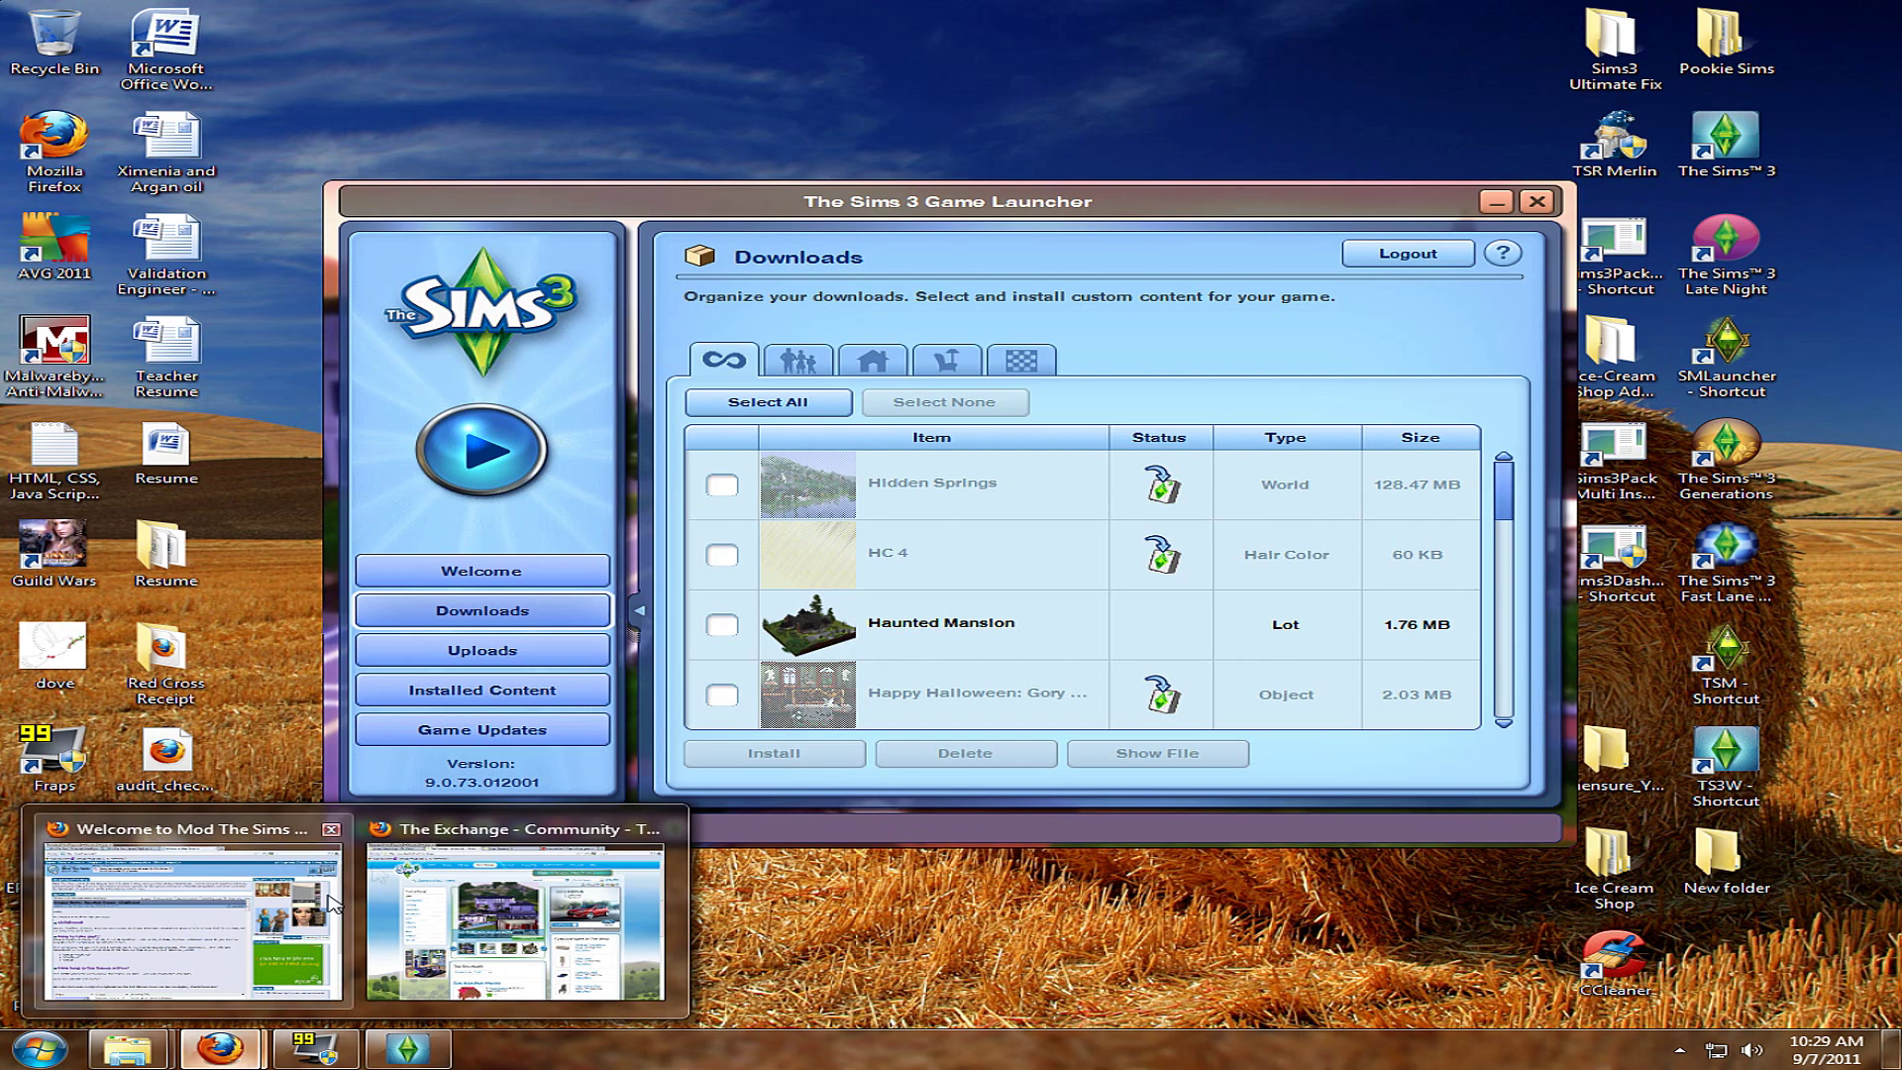
pyautogui.click(510, 842)
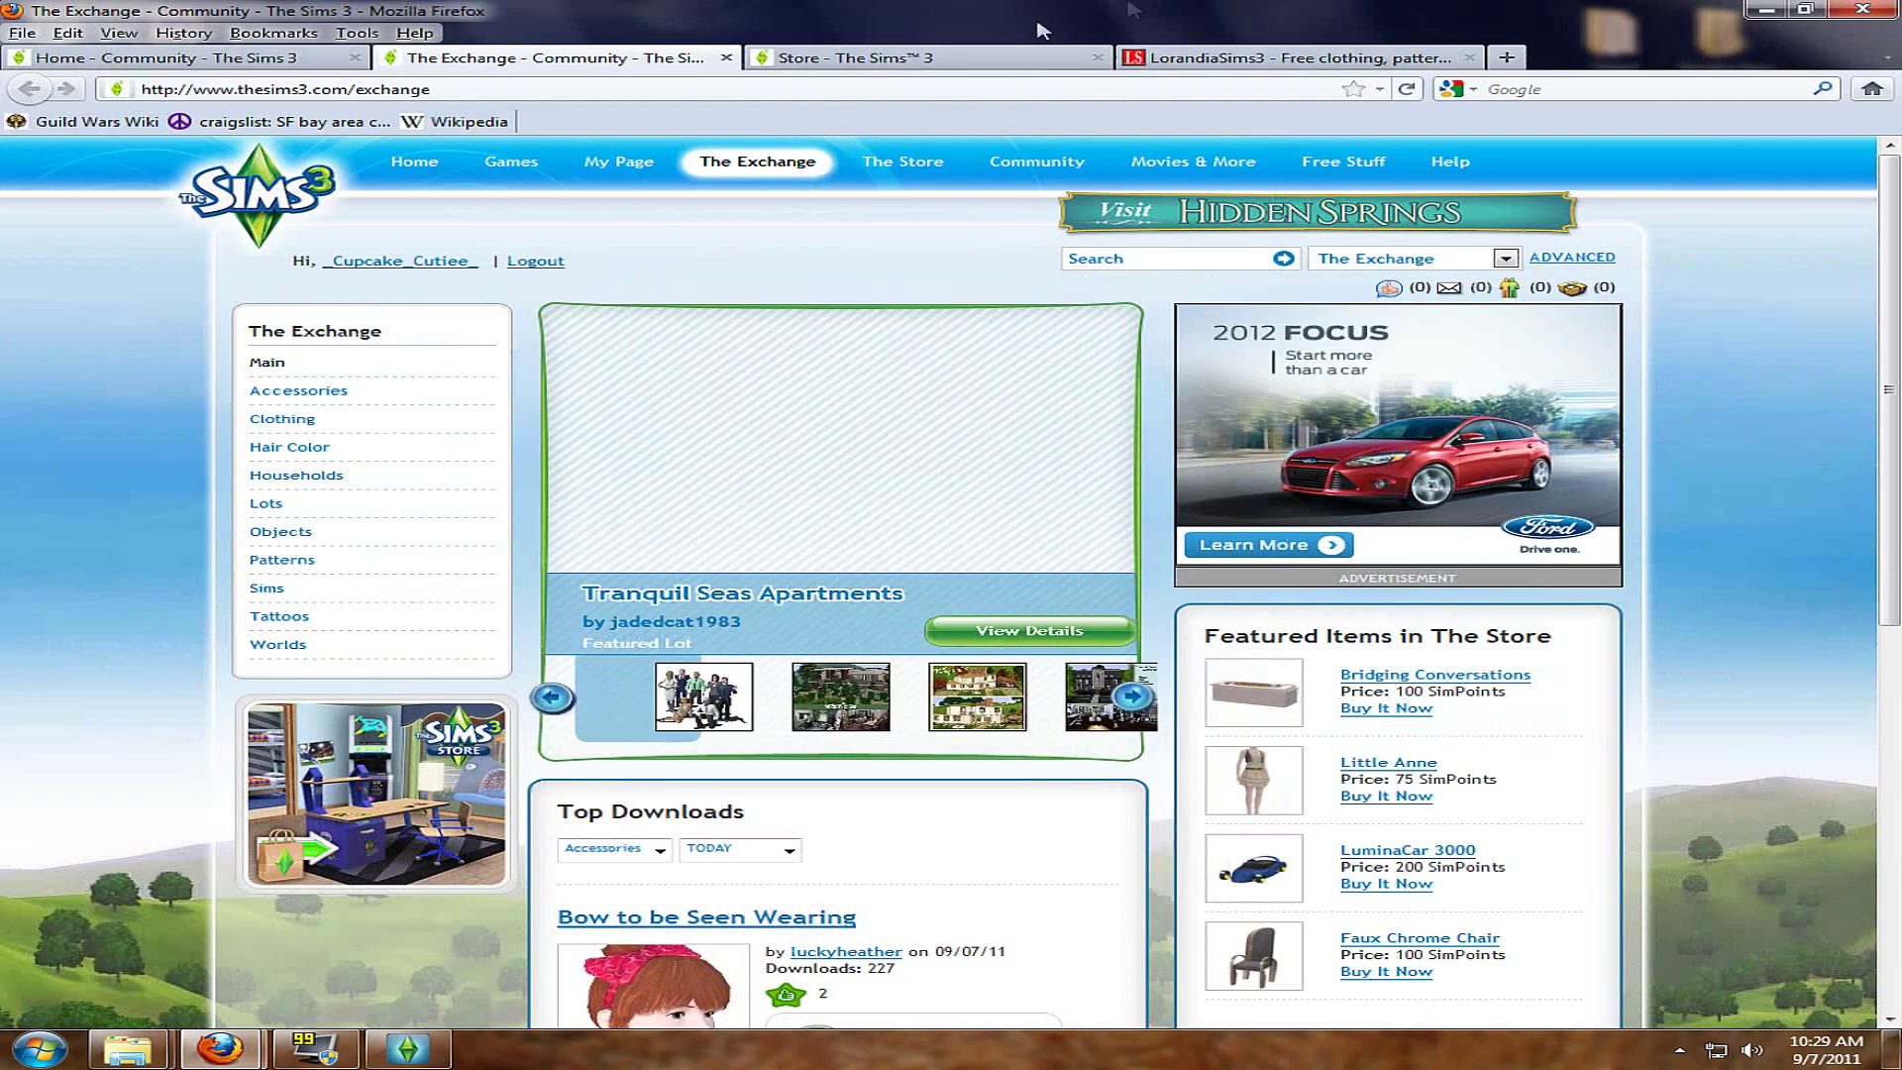
pyautogui.click(289, 61)
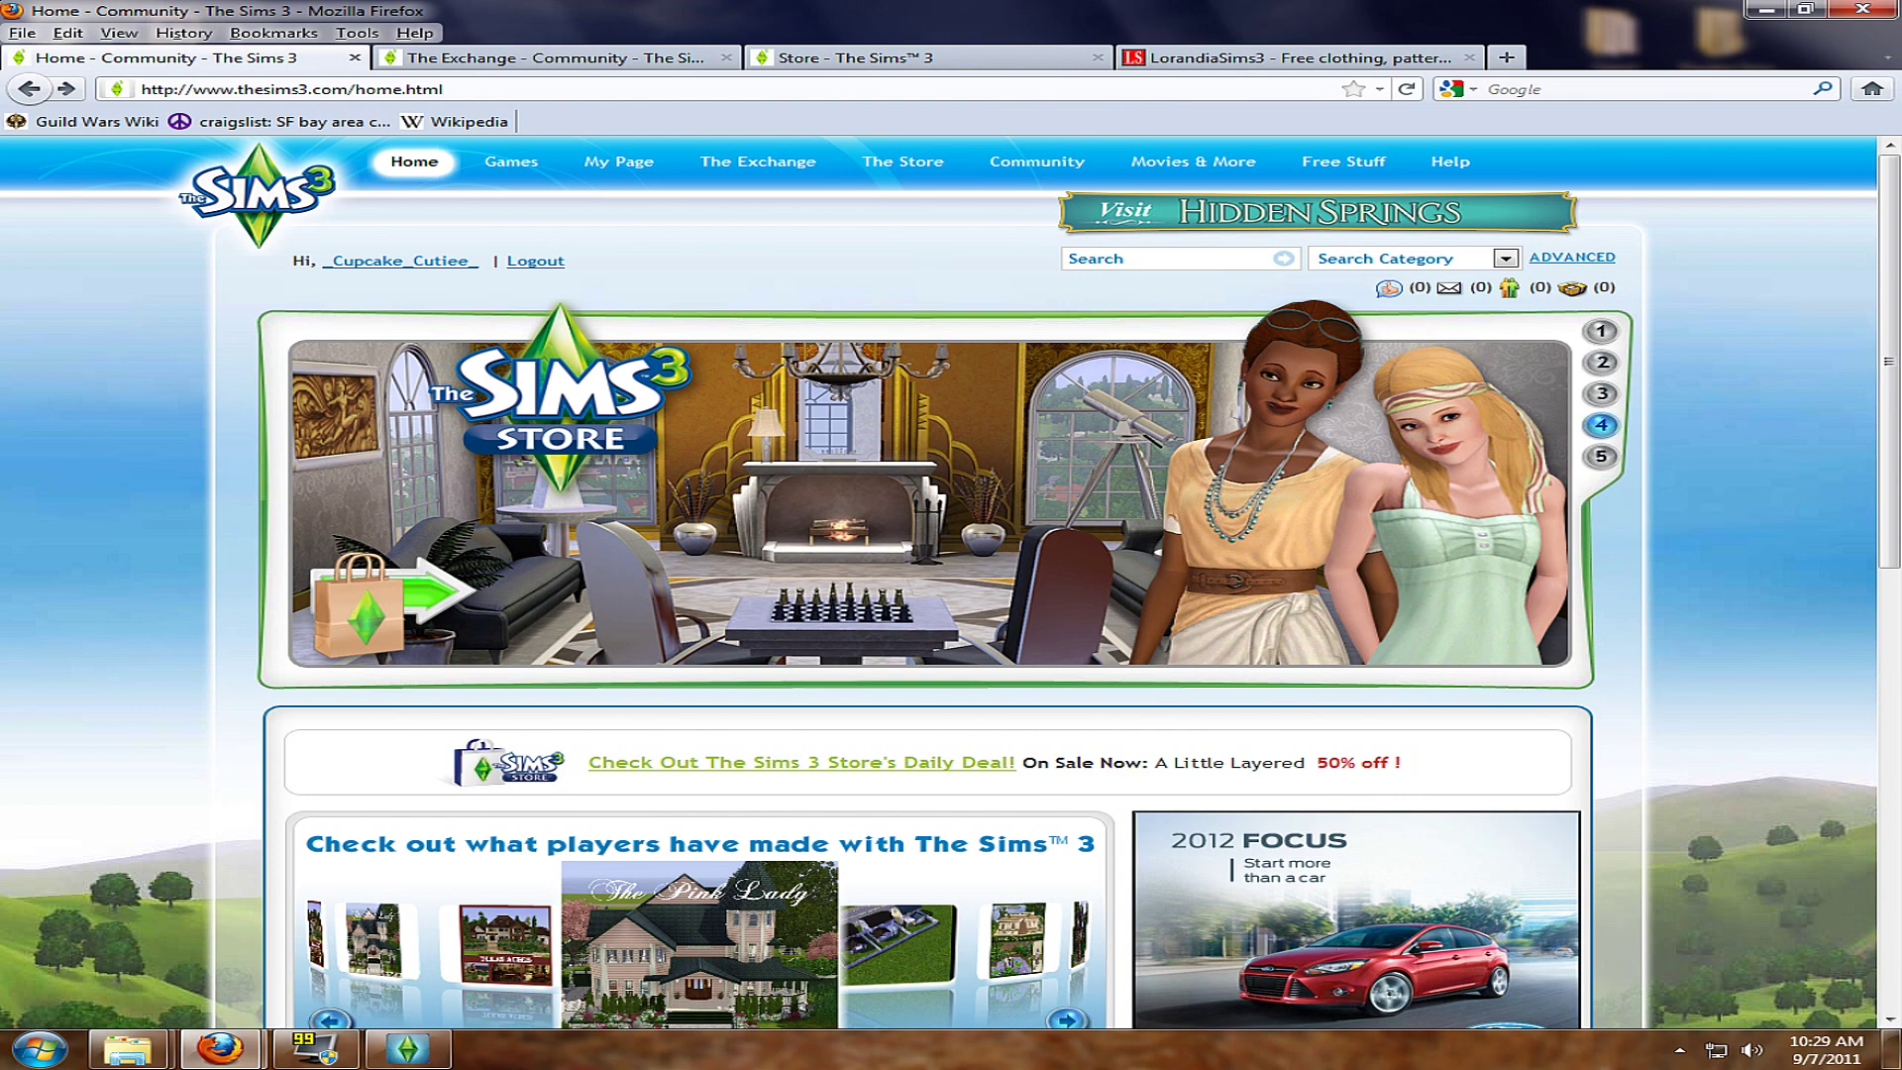
# - Browse the Clothing category of The Sims 3 Store and view the details of the Floral Summer dress
pyautogui.click(882, 61)
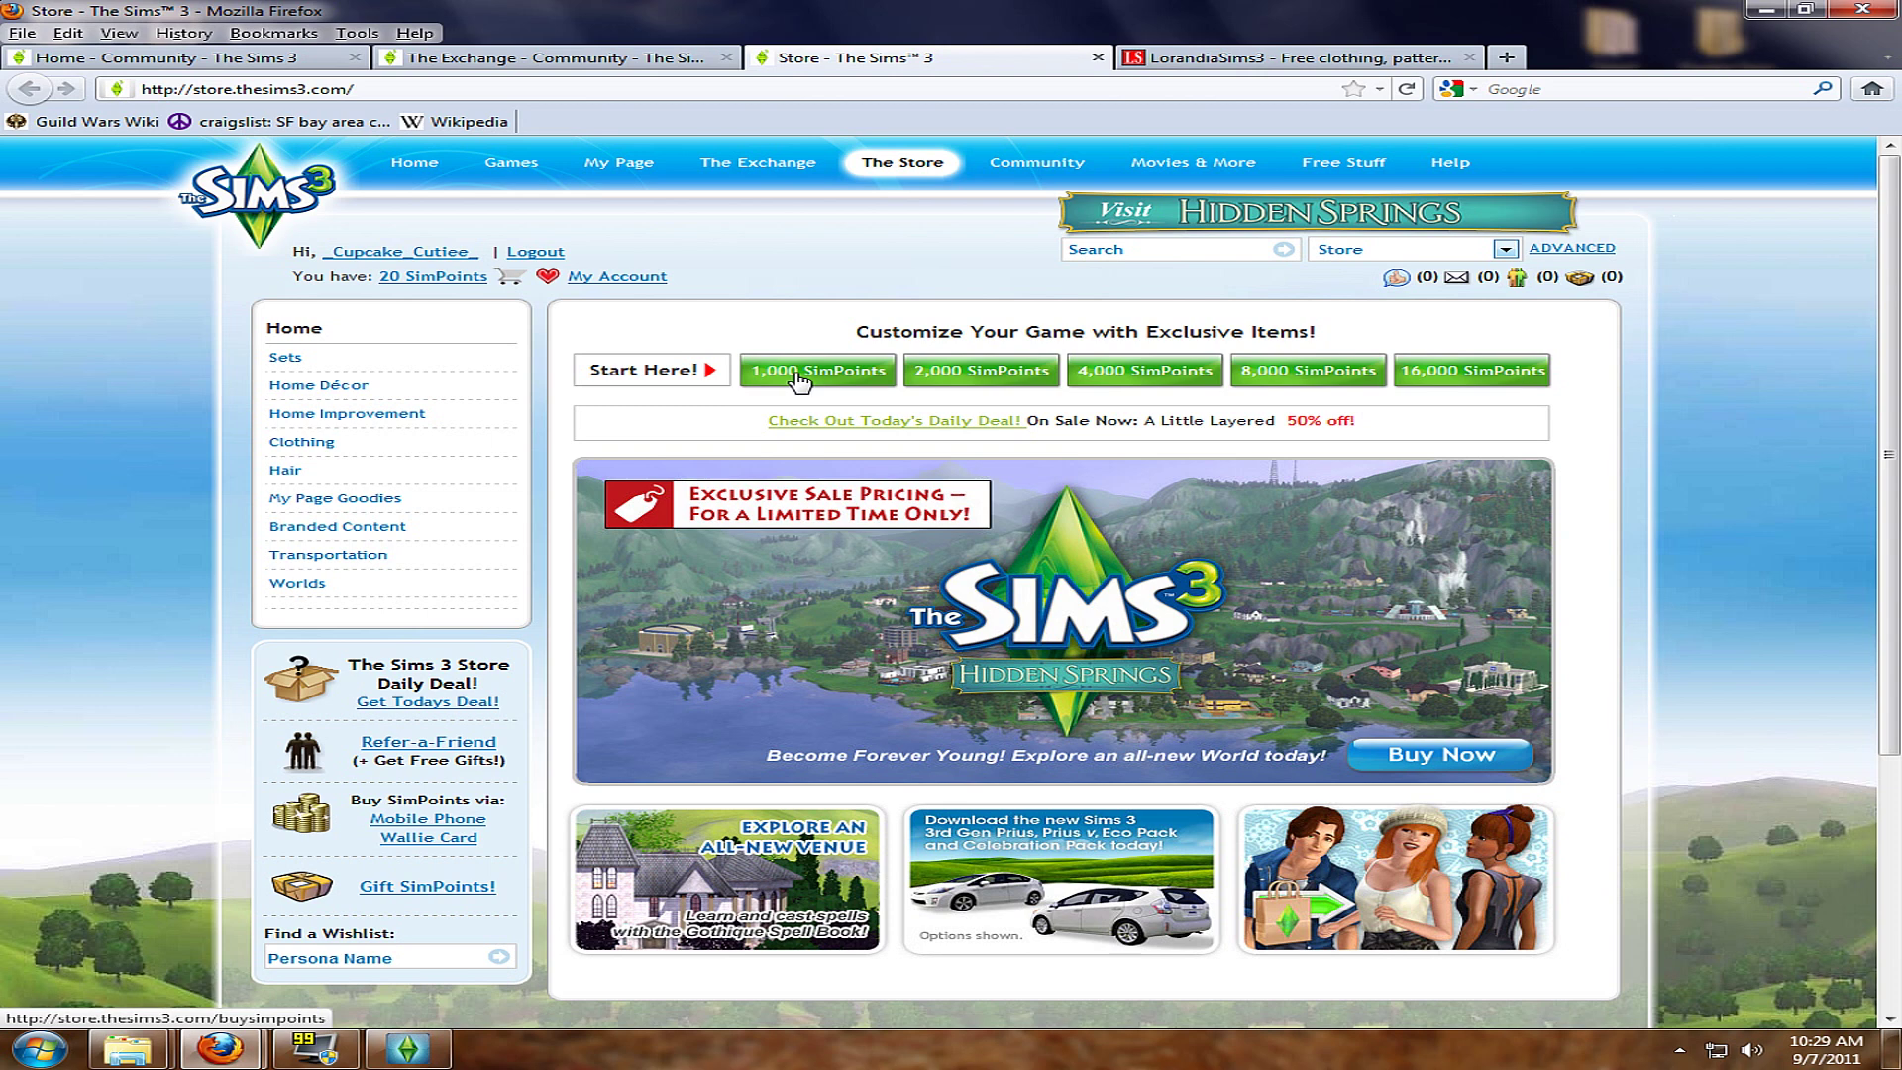
pyautogui.click(307, 442)
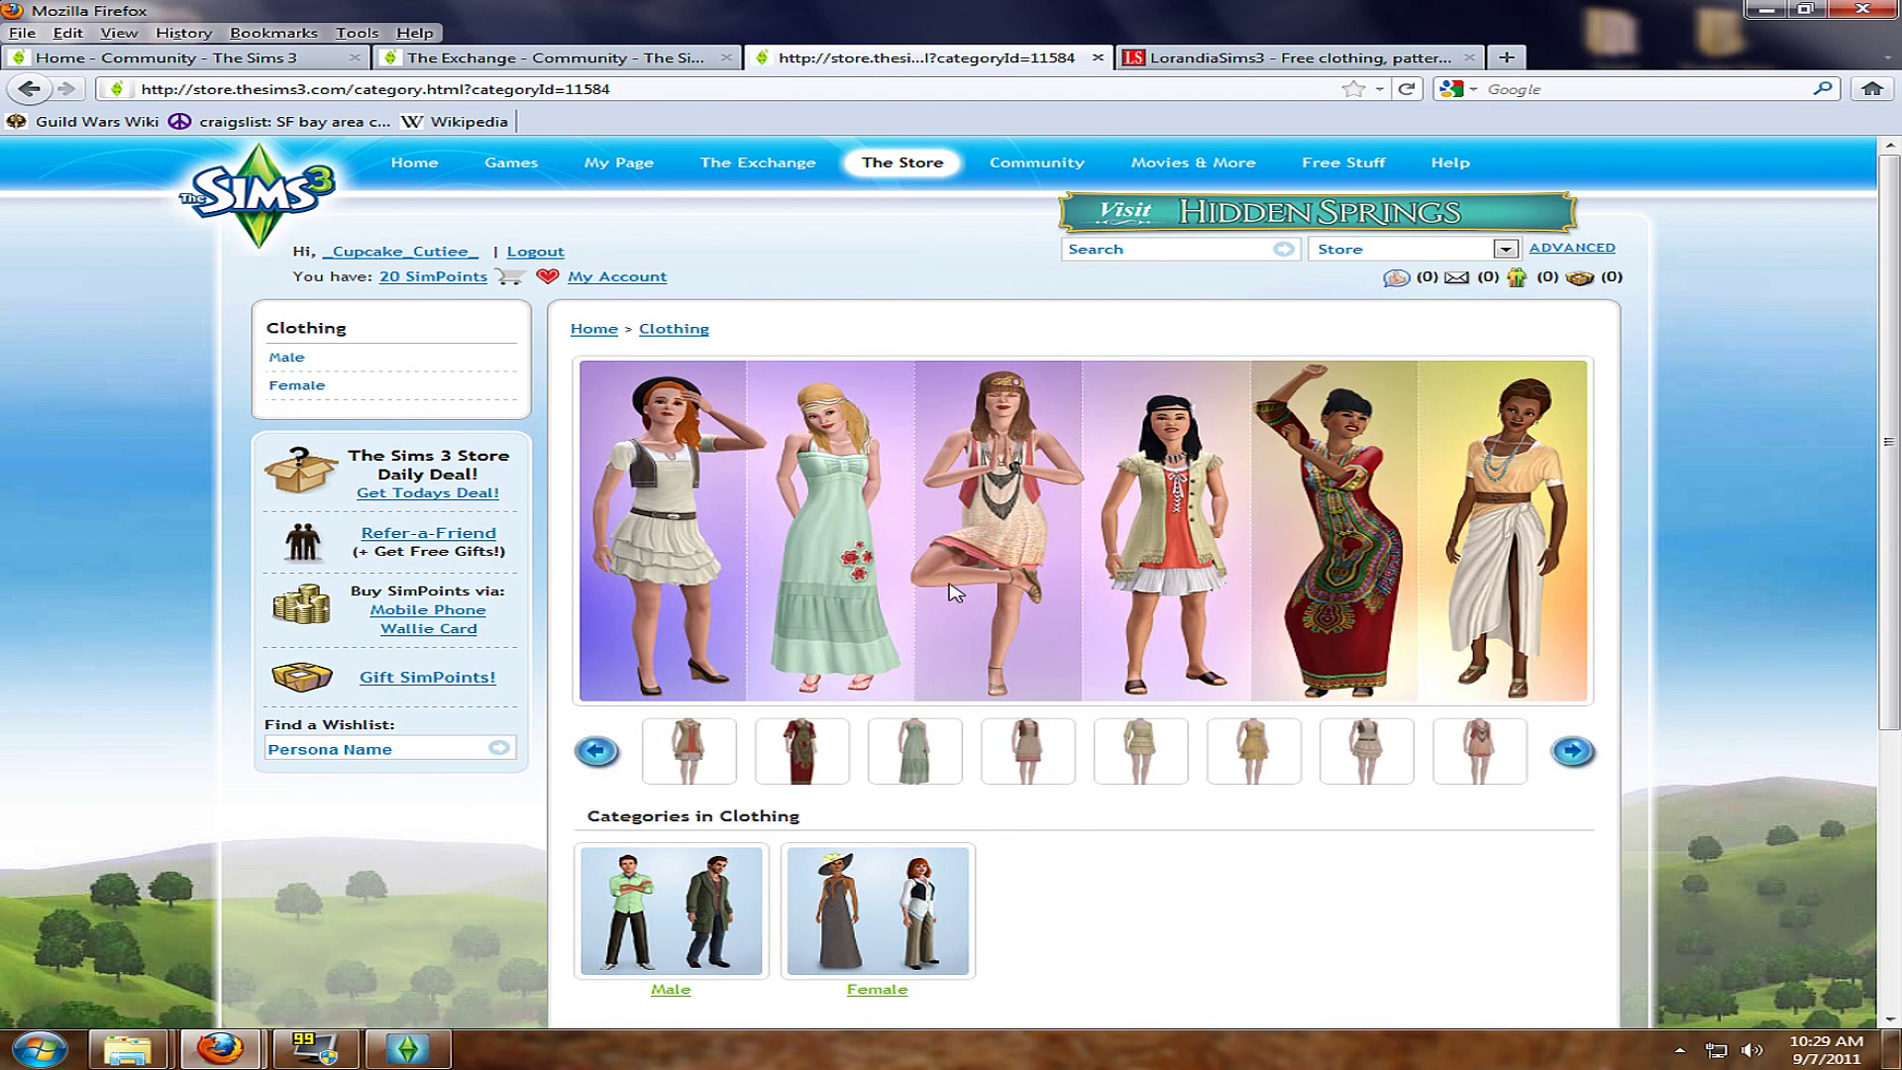
pyautogui.click(916, 758)
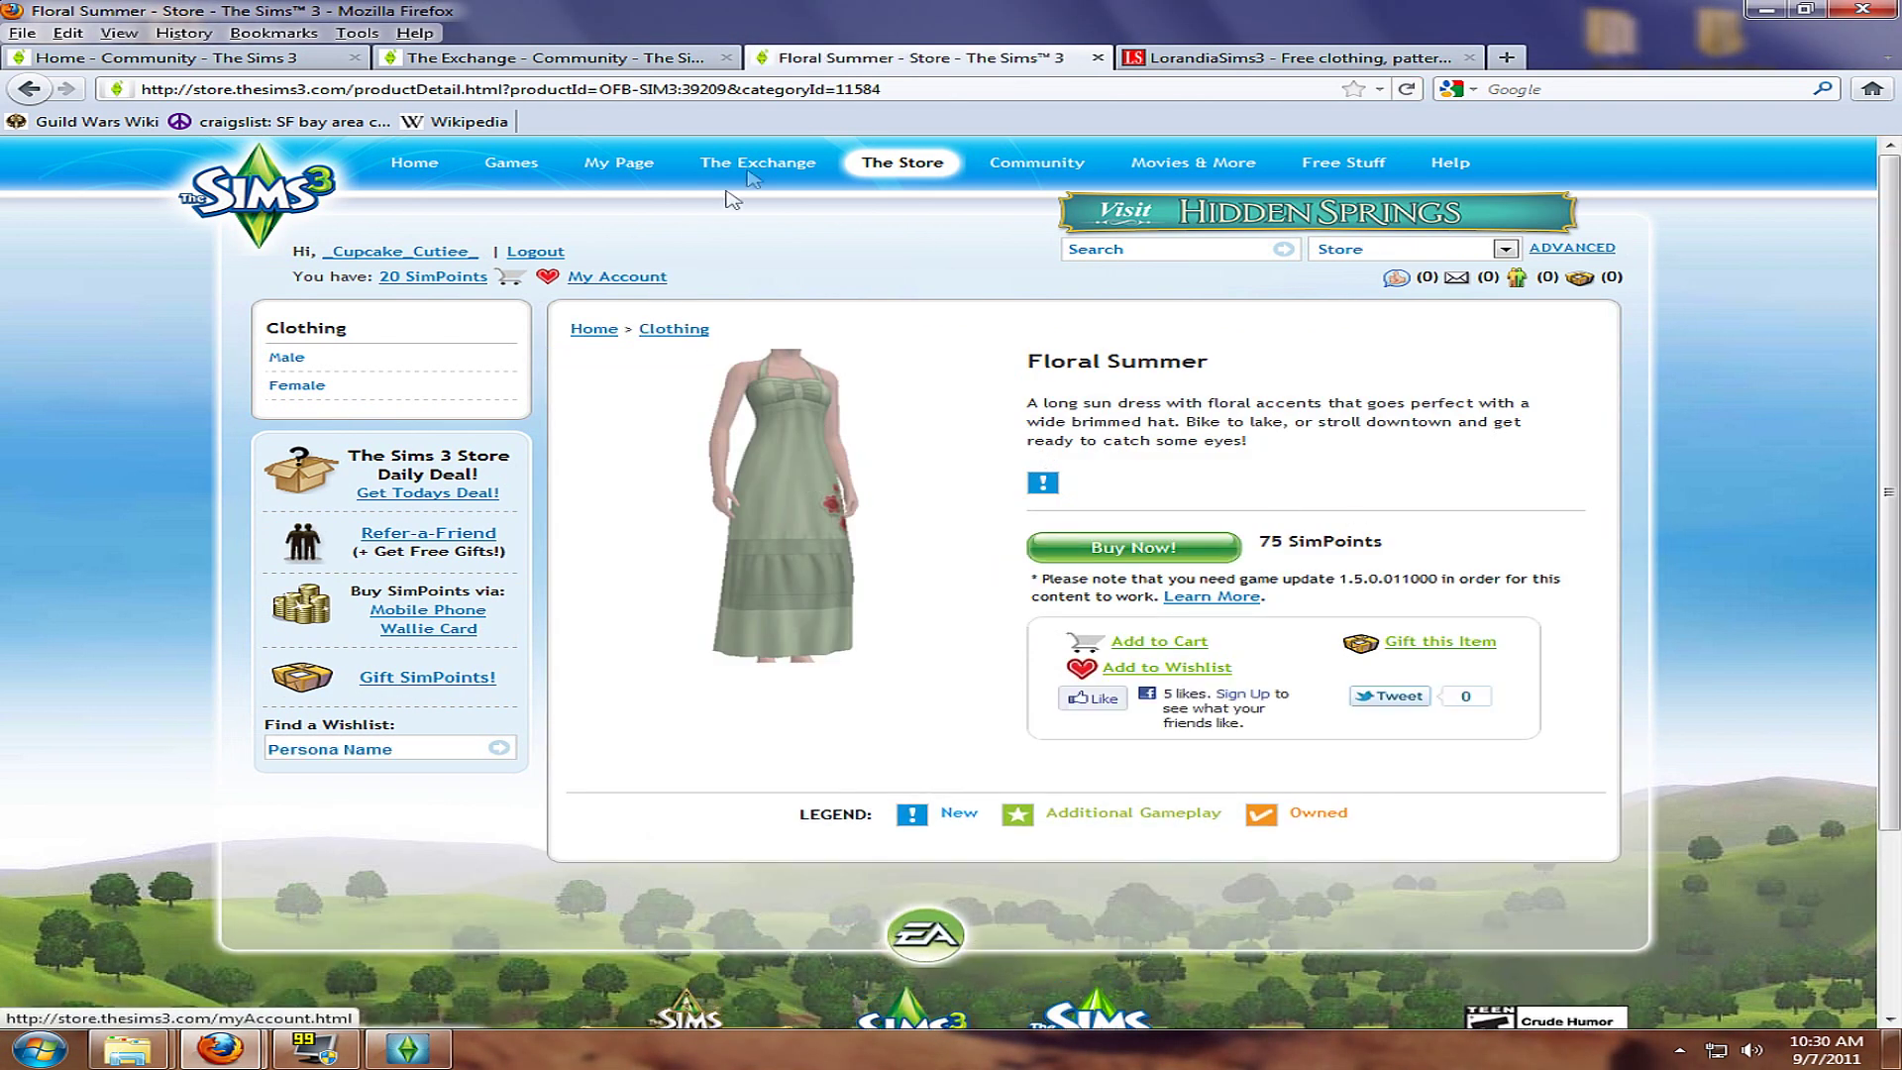
pyautogui.moveTo(807, 166)
pyautogui.moveTo(902, 165)
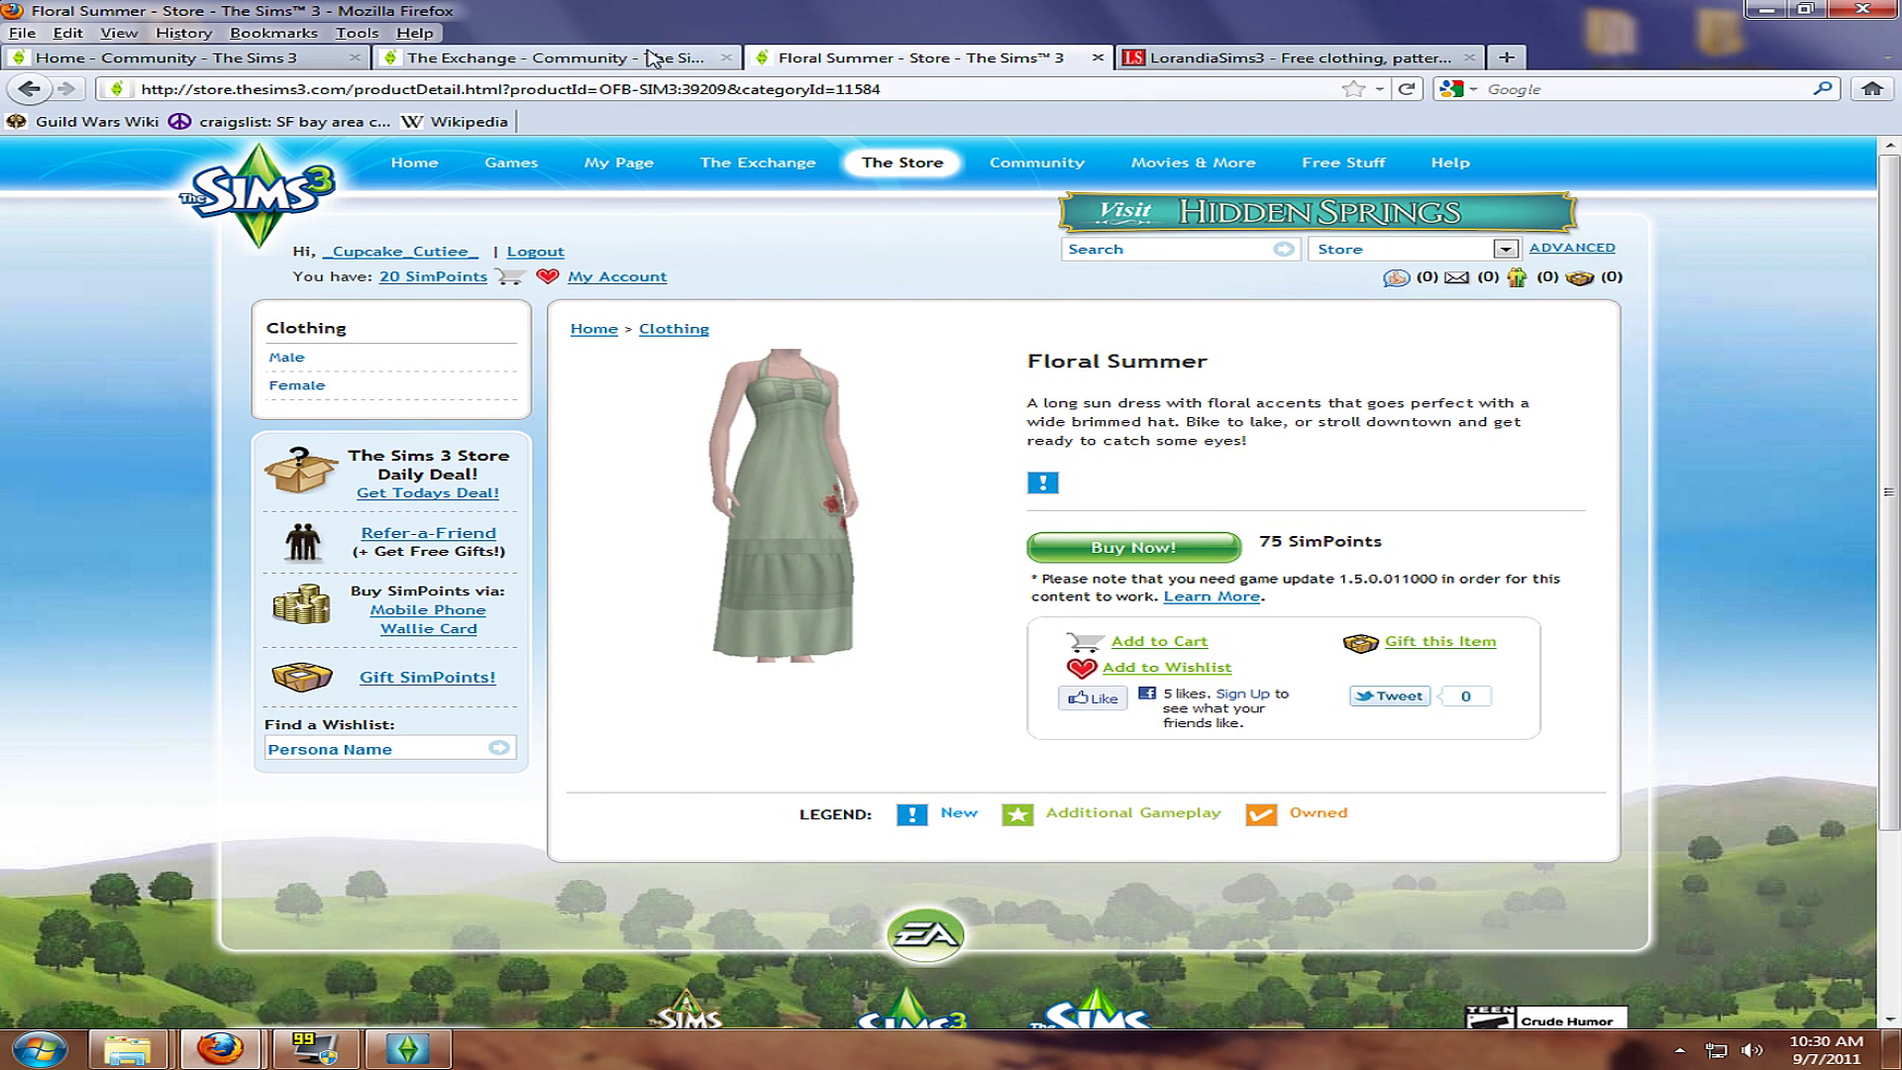
# - Return to the Exchange and browse its featured lots and top downloads
pyautogui.click(606, 59)
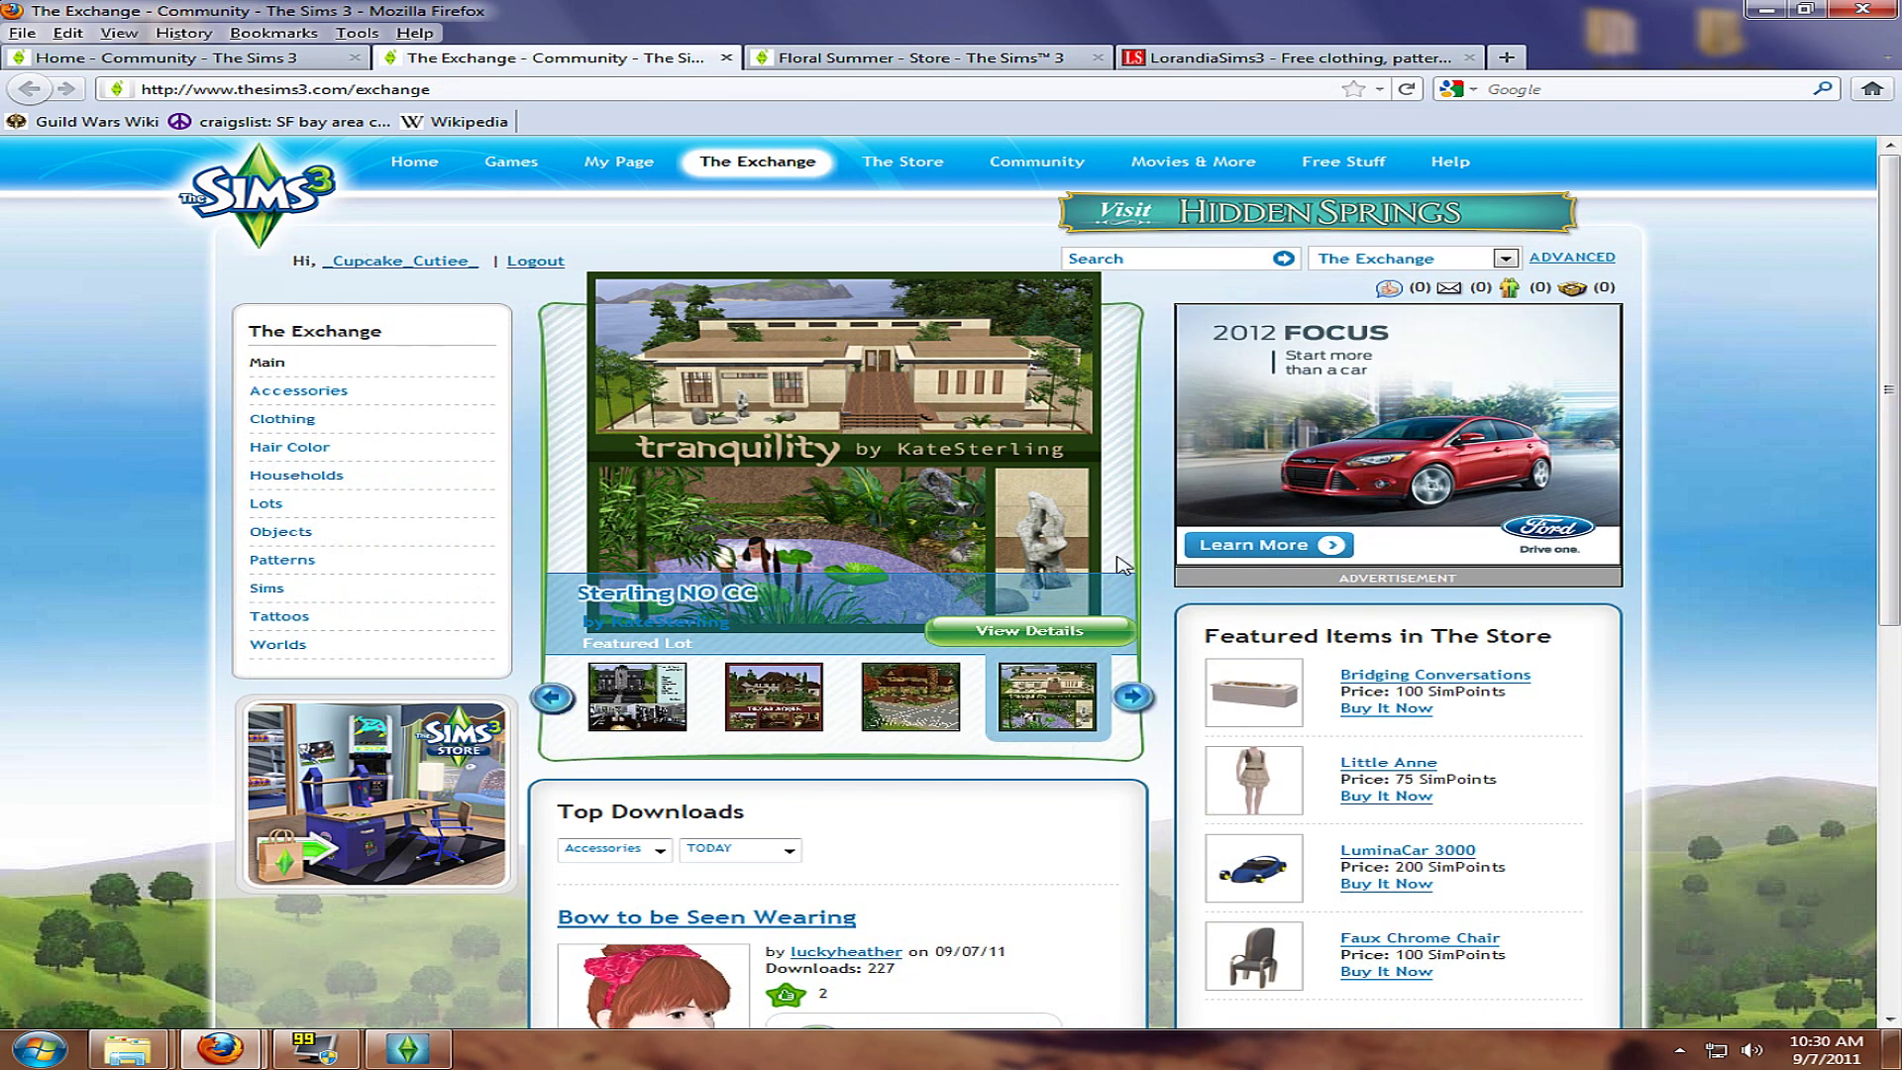
pyautogui.click(1134, 699)
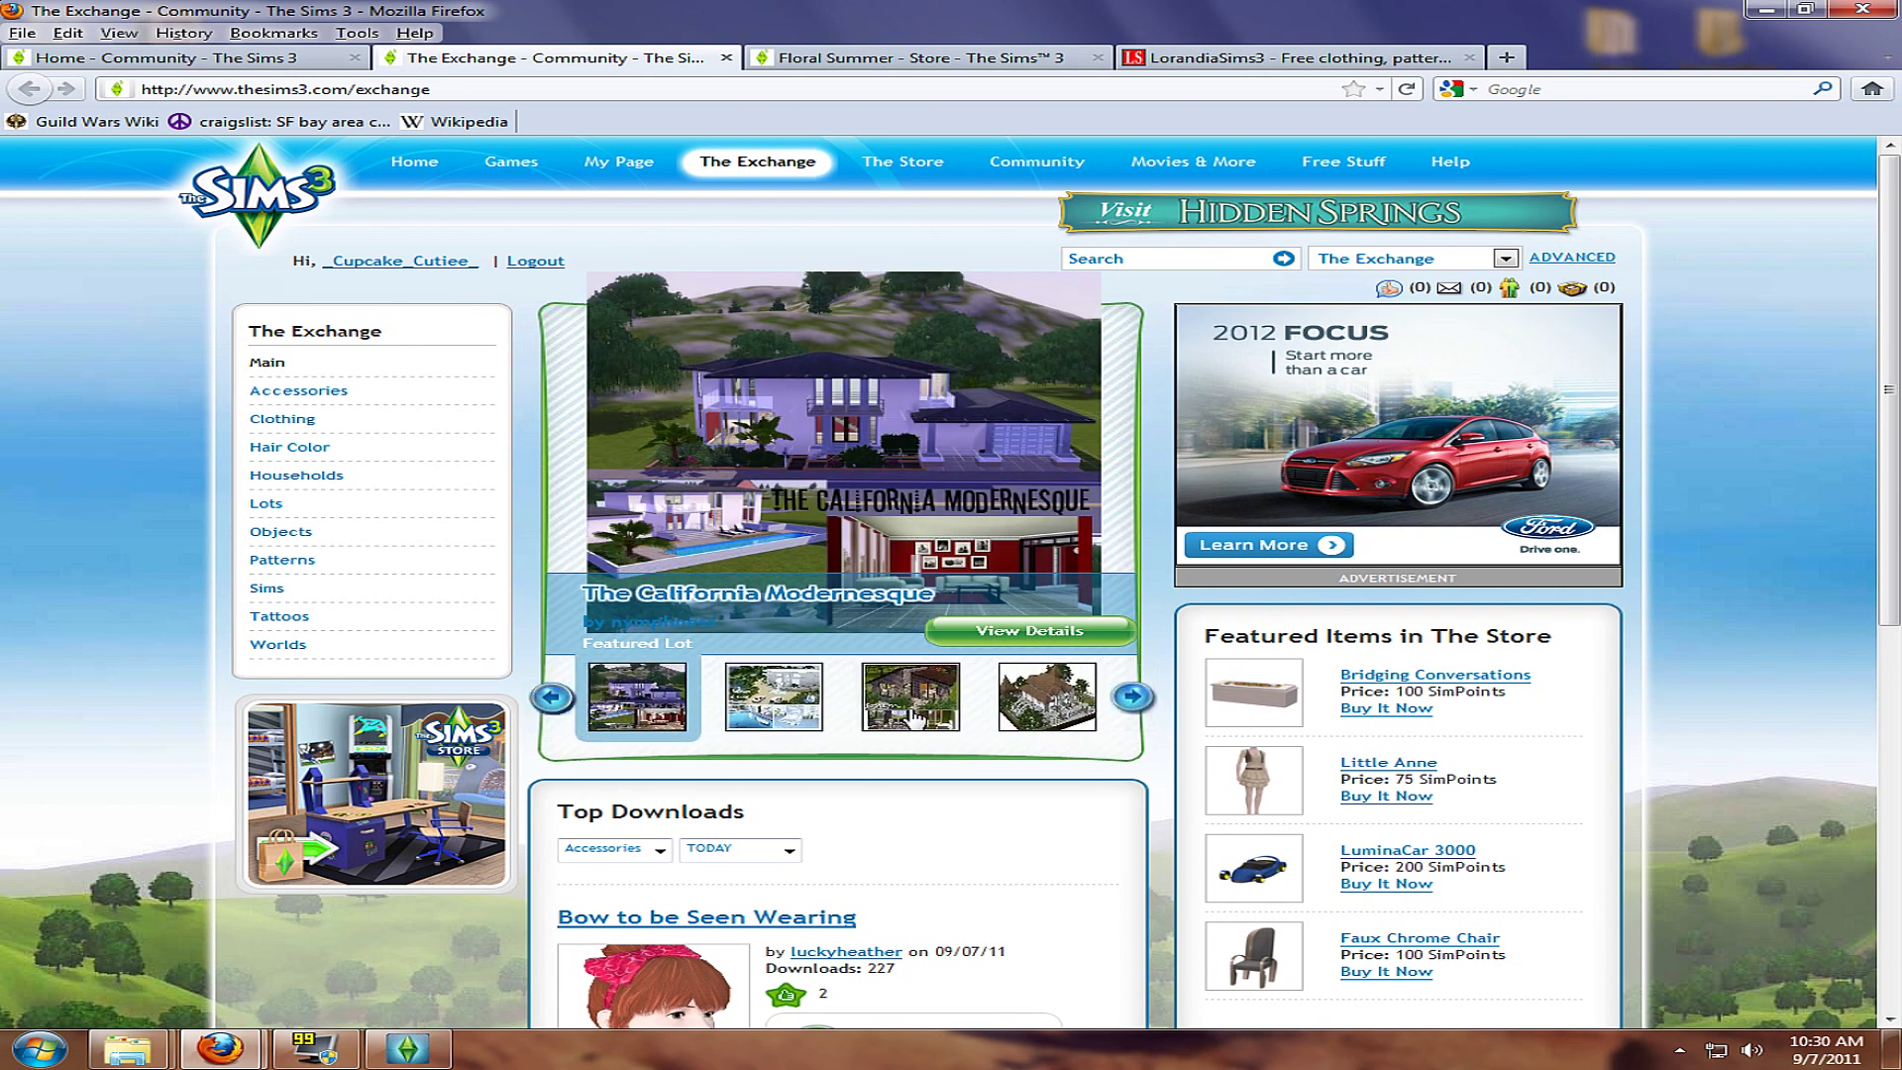
pyautogui.click(911, 720)
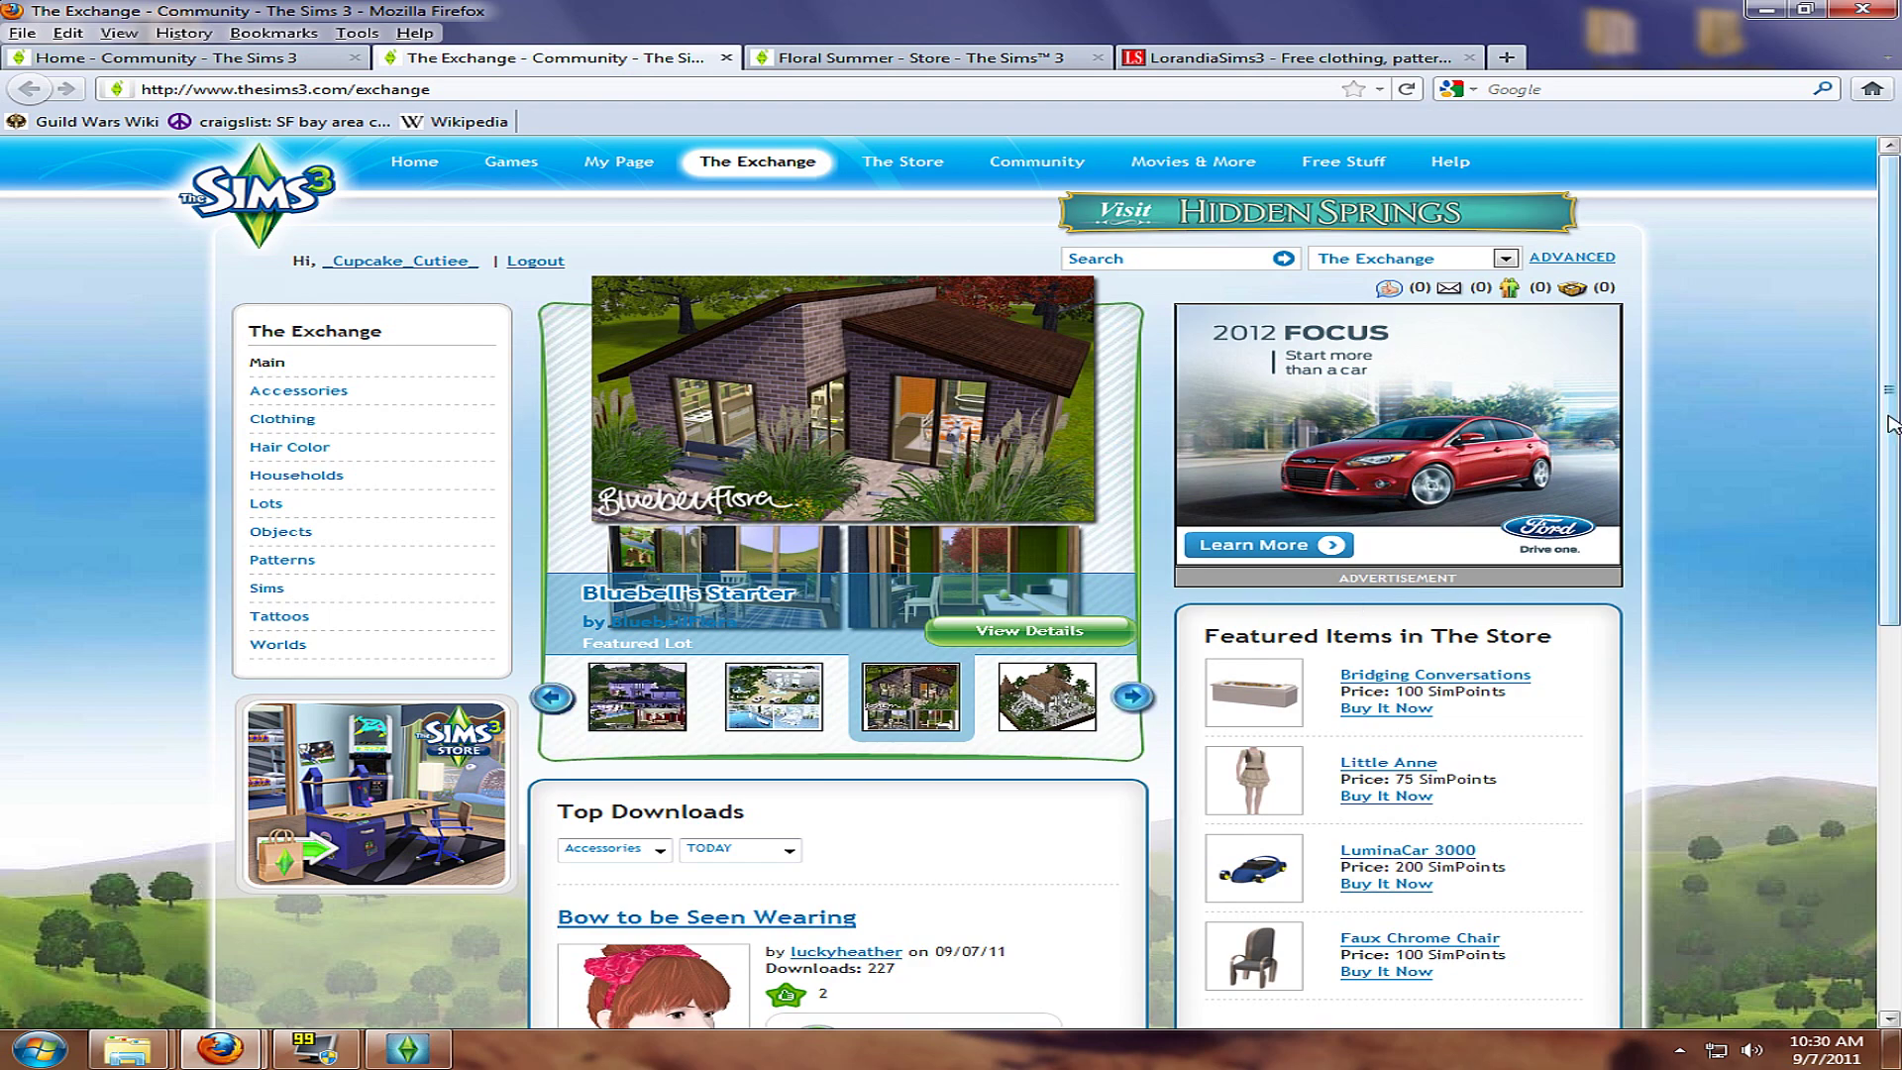
pyautogui.scroll(-4, 1894, 522)
pyautogui.scroll(-5, 1896, 522)
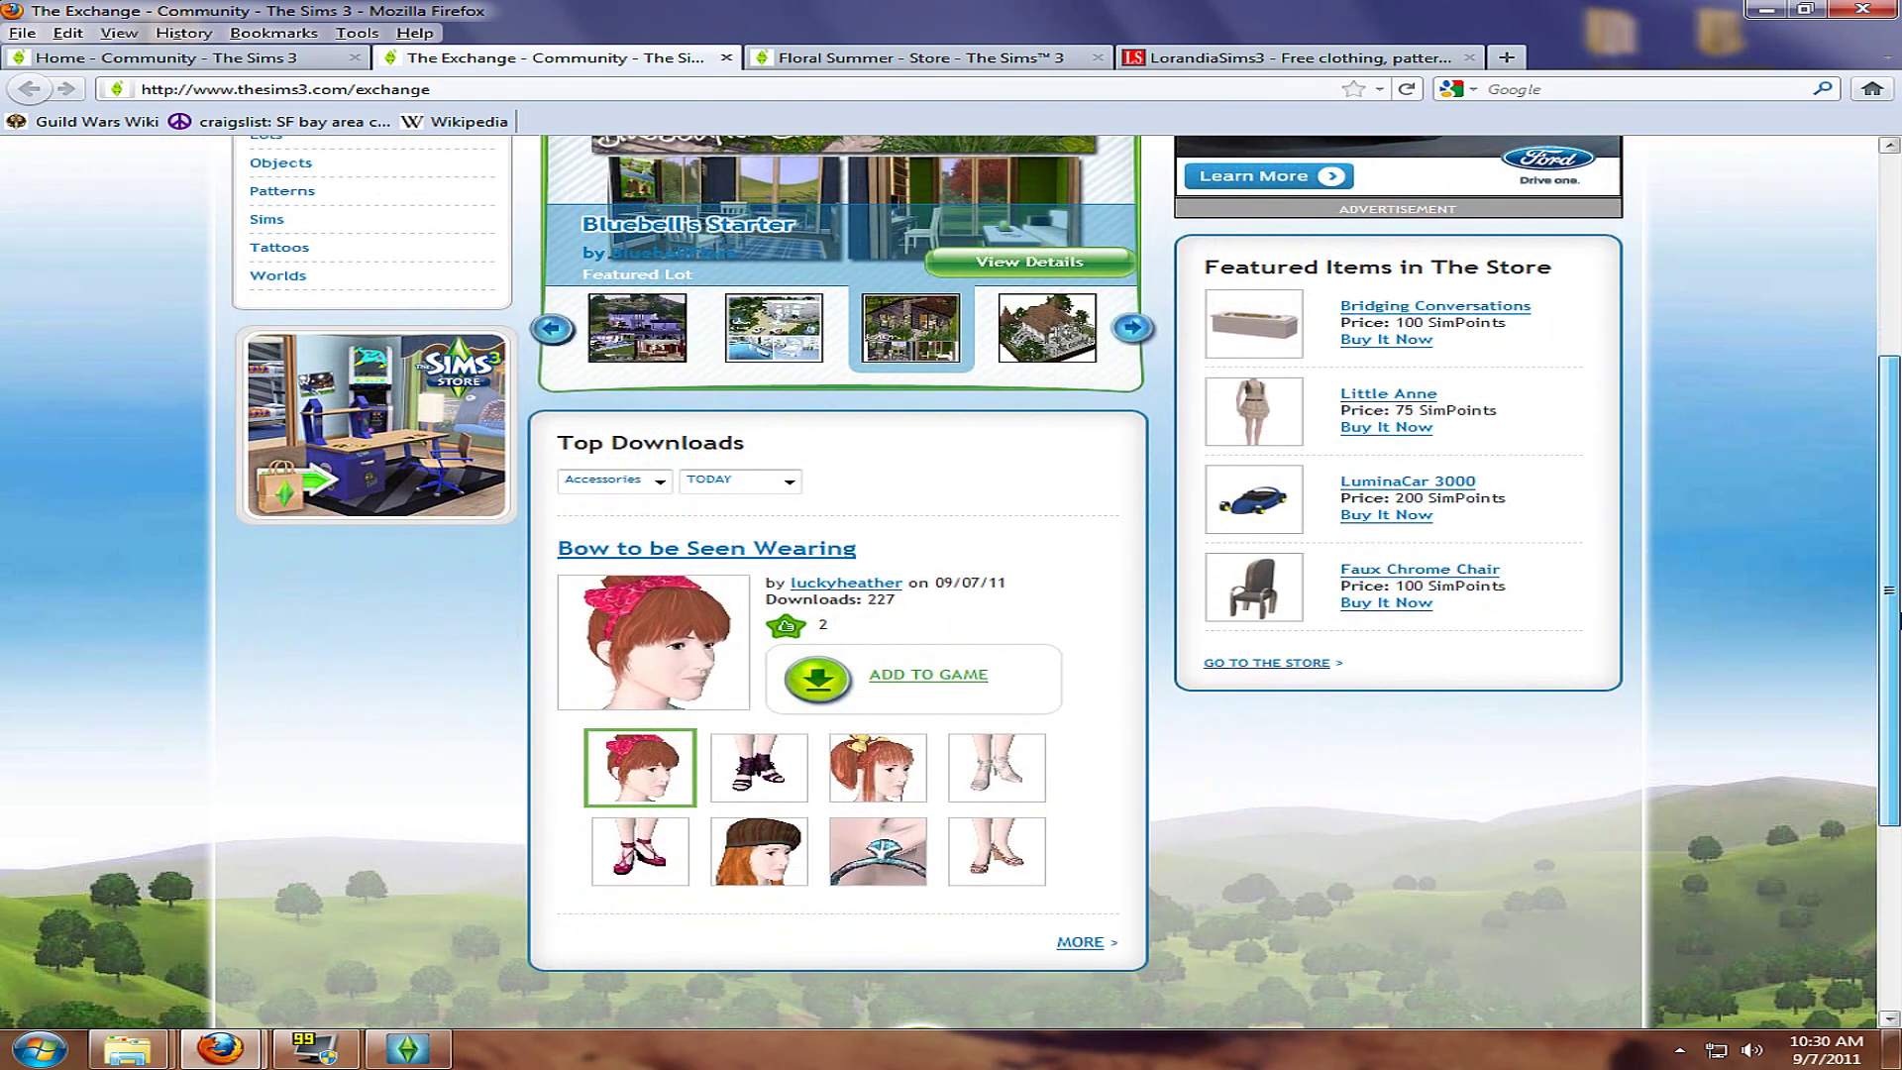
pyautogui.moveTo(1899, 619); pyautogui.dragTo(1899, 501)
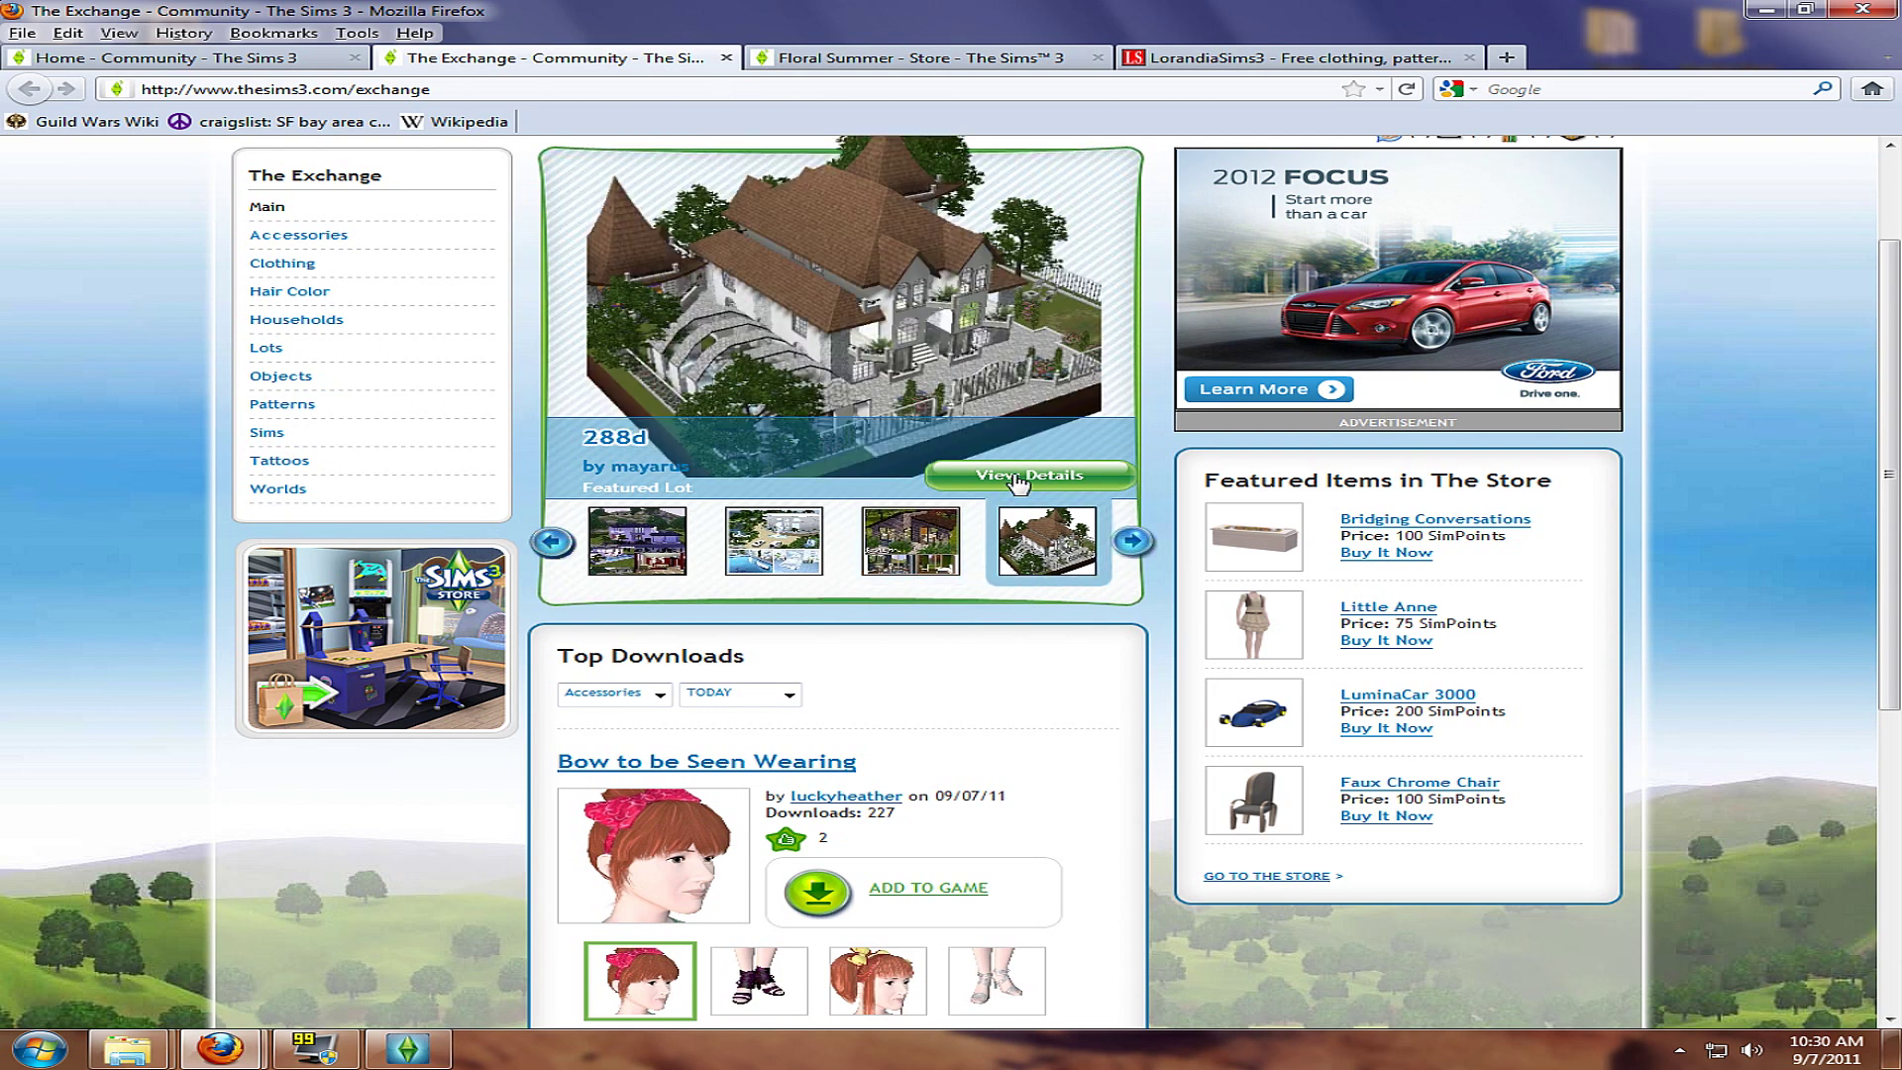
# - Open the details of the featured lot Bluebell's Starter on the Exchange
pyautogui.click(921, 548)
pyautogui.click(926, 568)
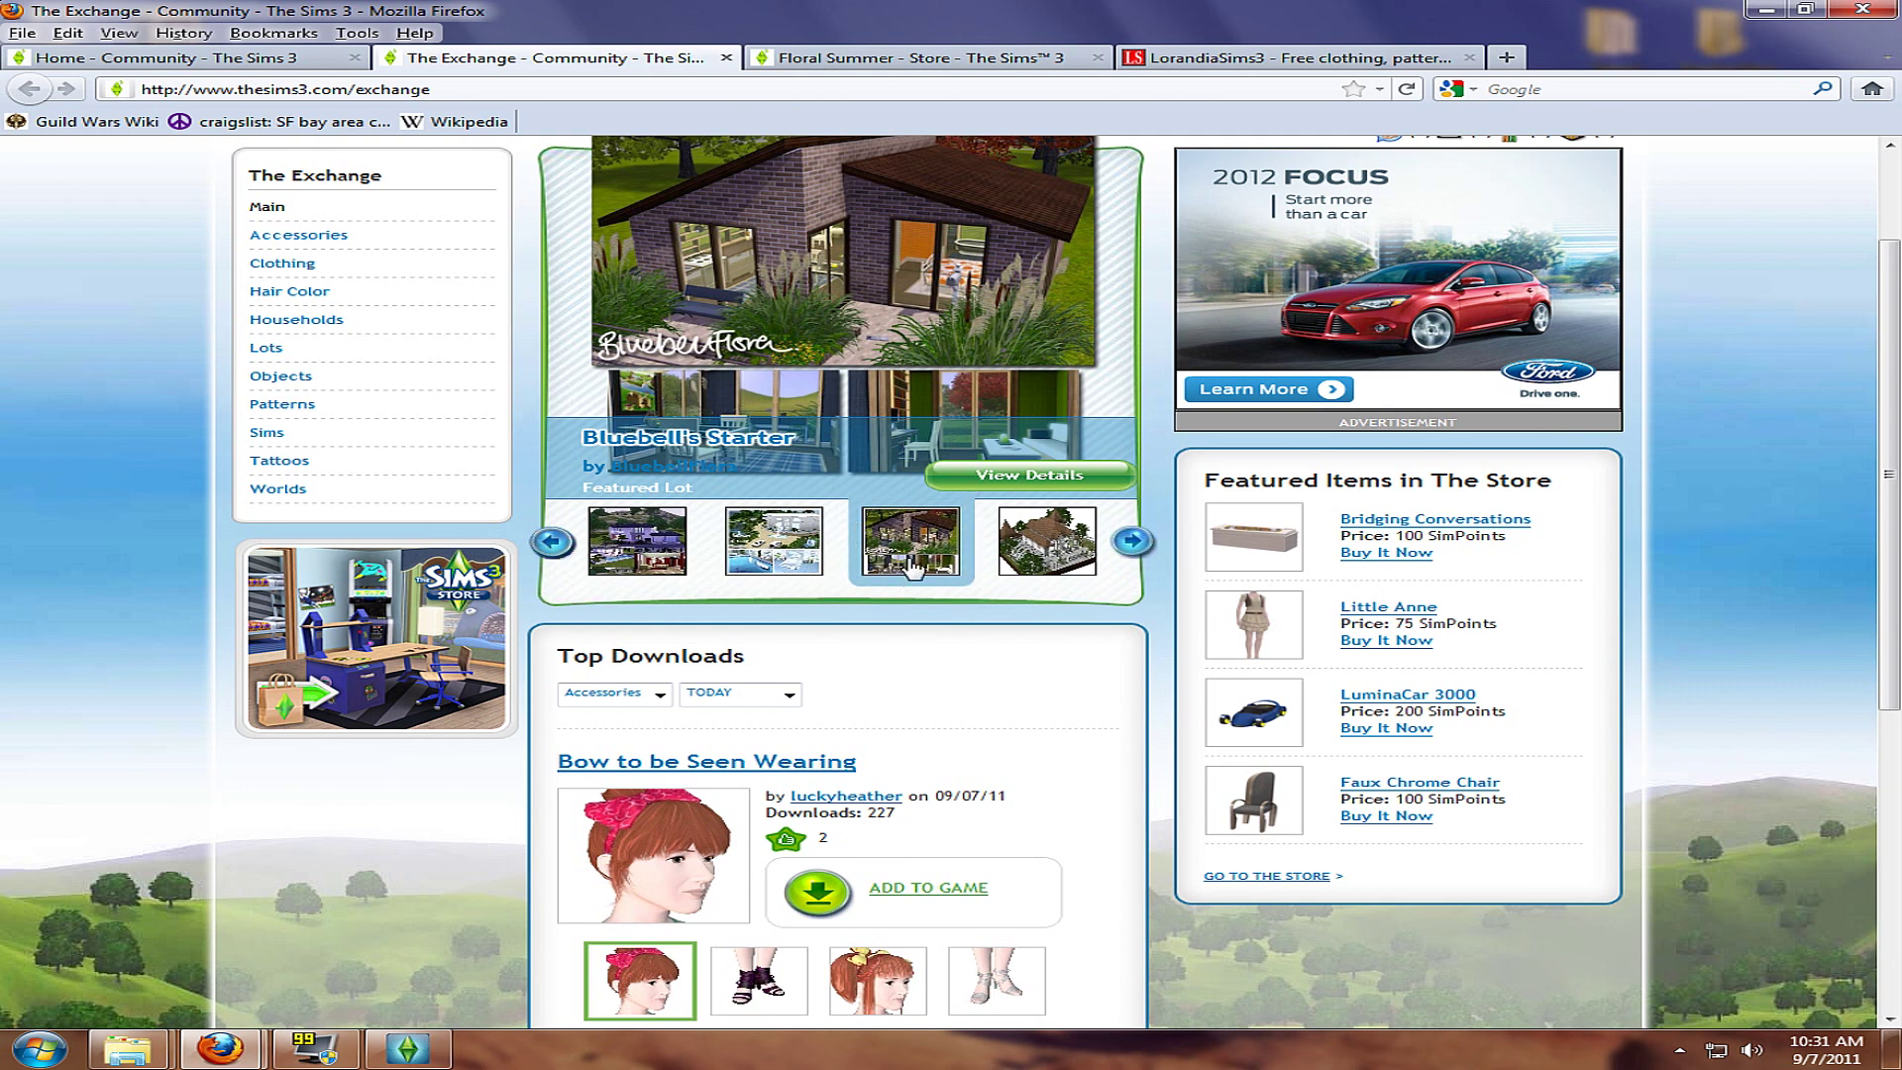
pyautogui.click(1015, 478)
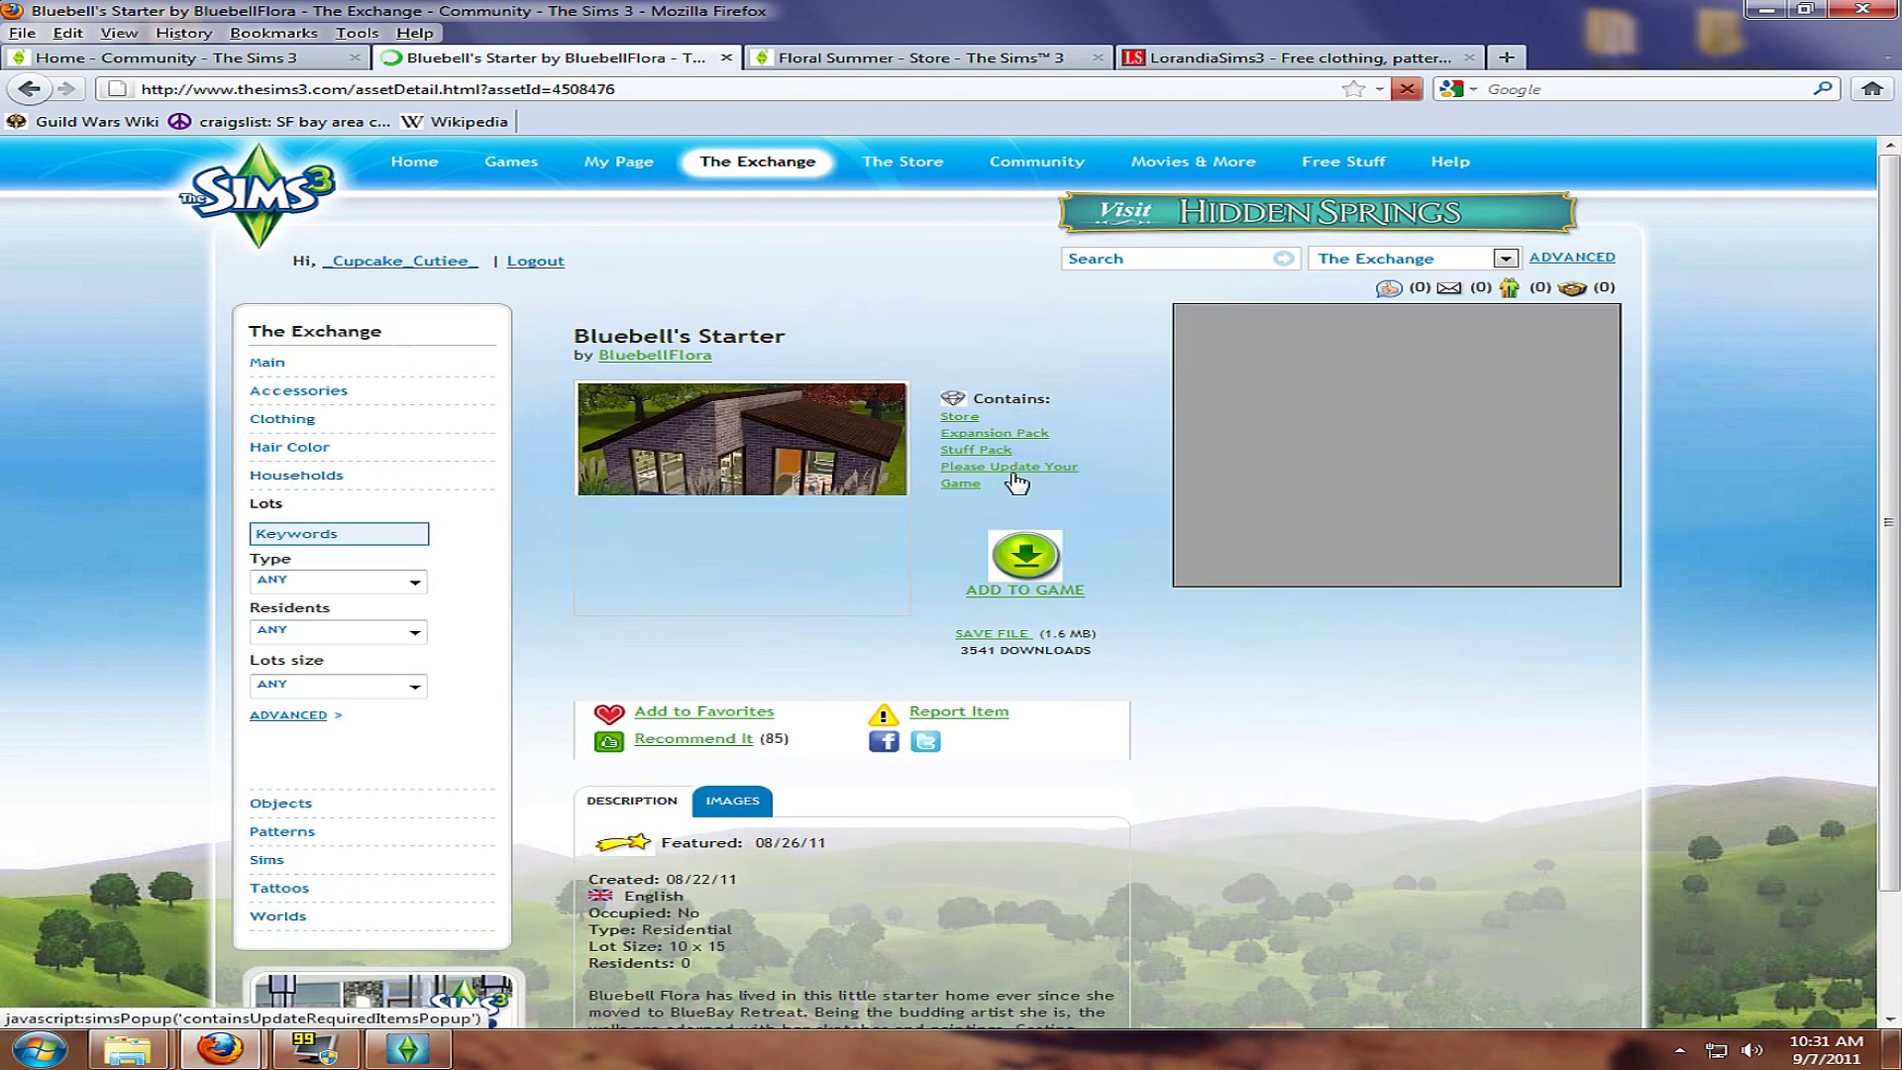
pyautogui.moveTo(1898, 228); pyautogui.dragTo(1898, 301)
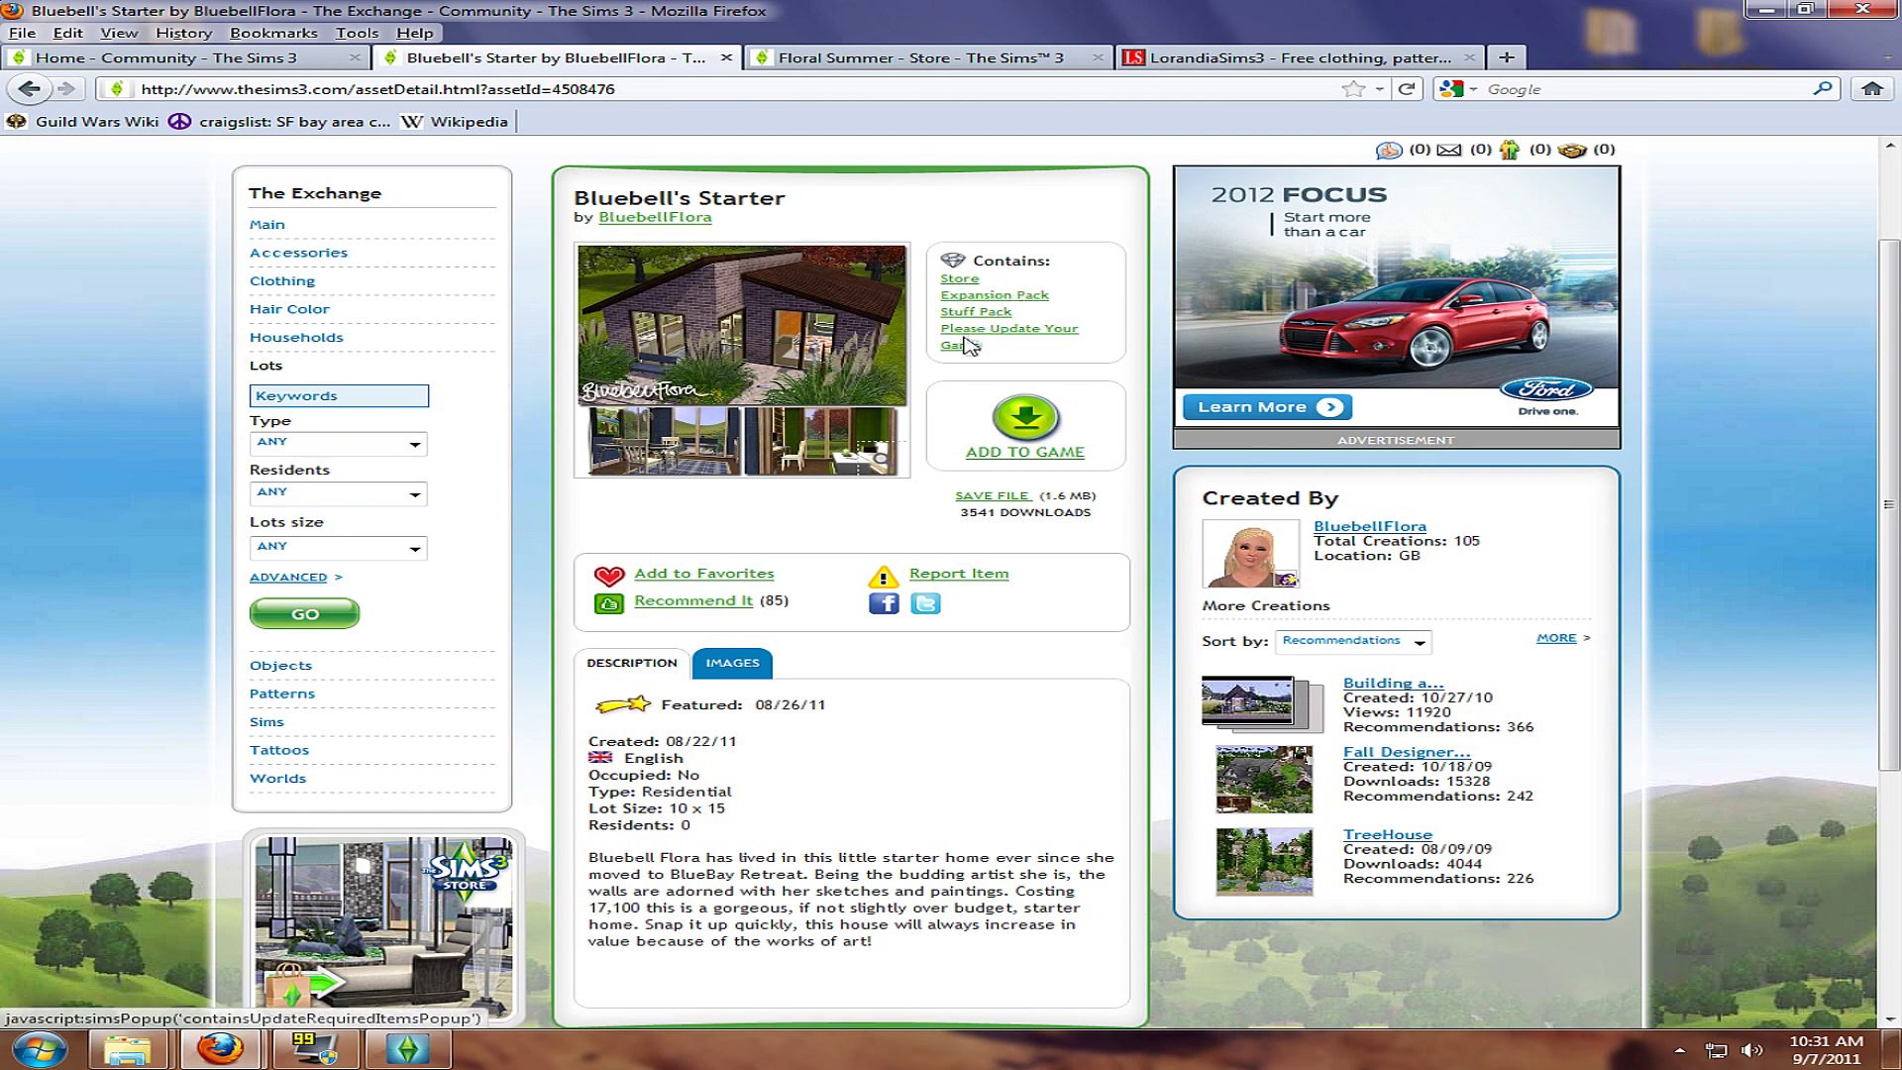
# - Review the list of Store items contained in the Bluebell's Starter lot and close it
pyautogui.click(956, 282)
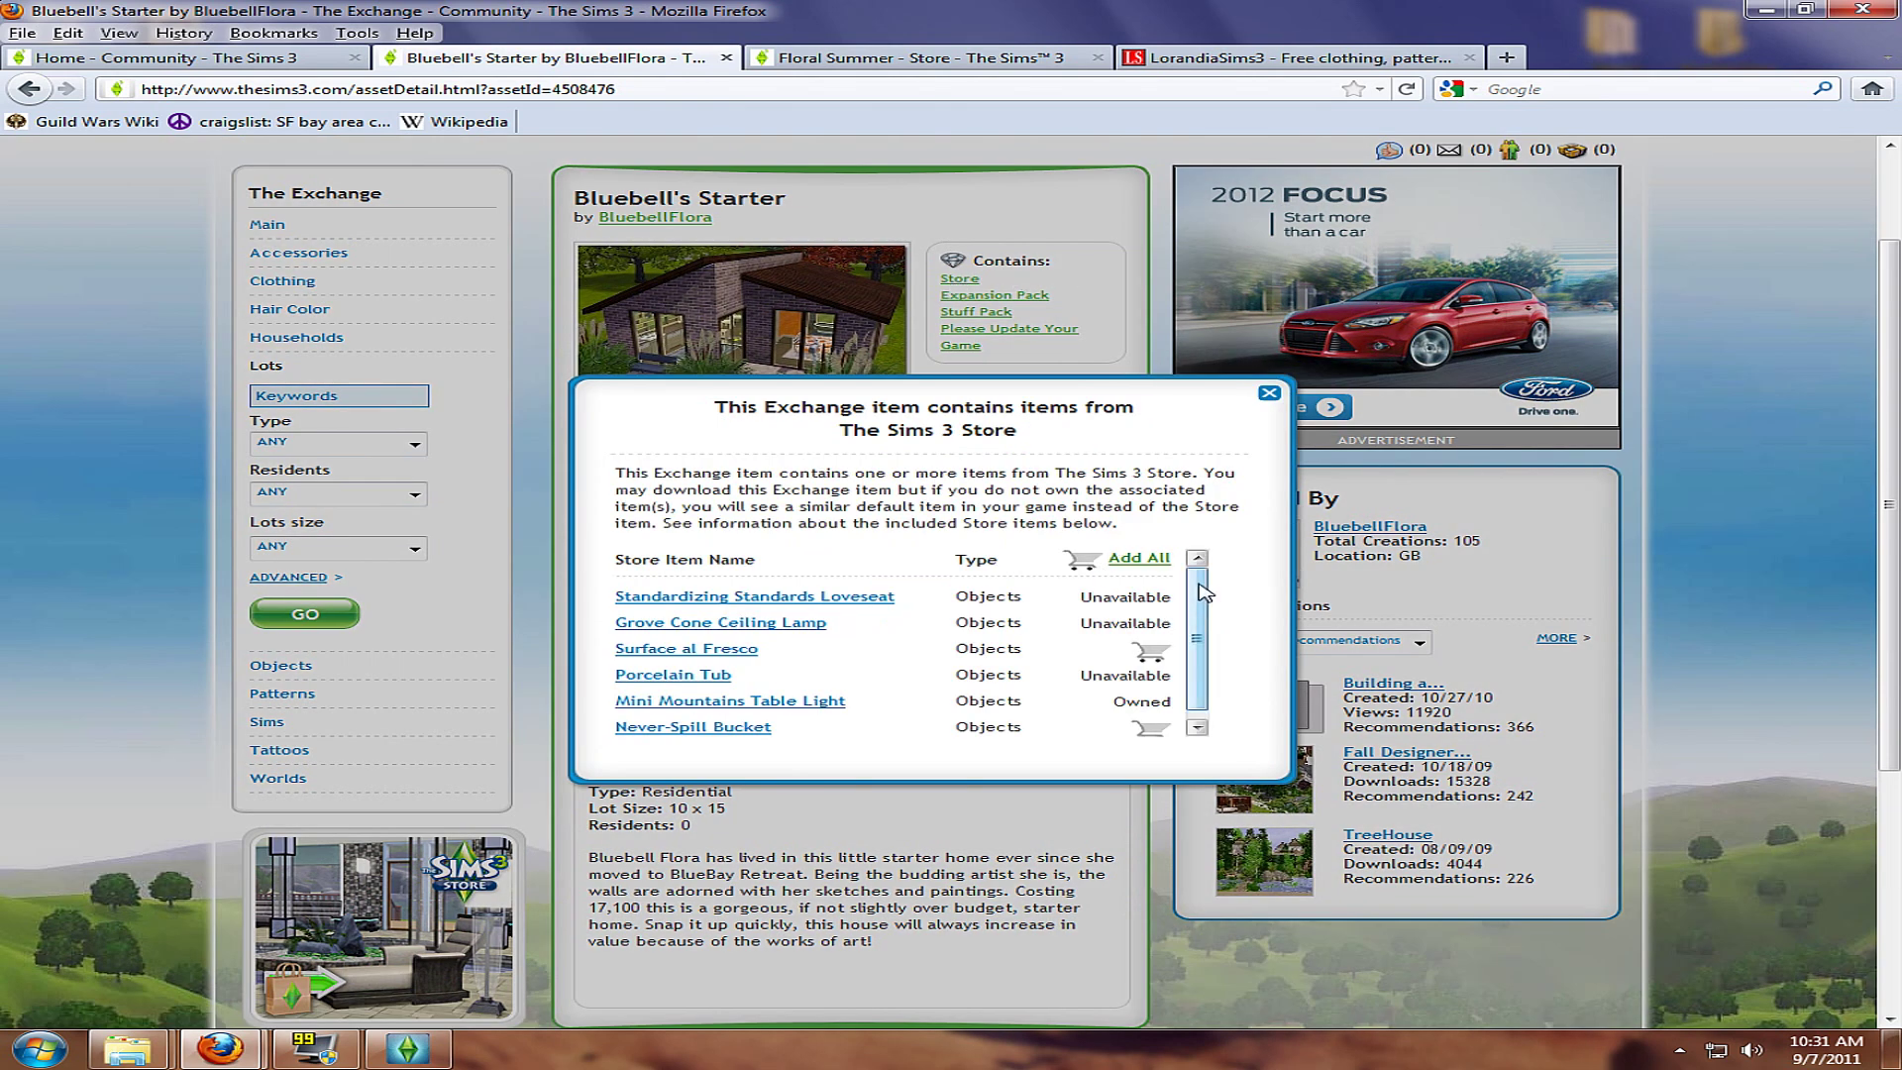
pyautogui.moveTo(1204, 593); pyautogui.dragTo(1203, 597)
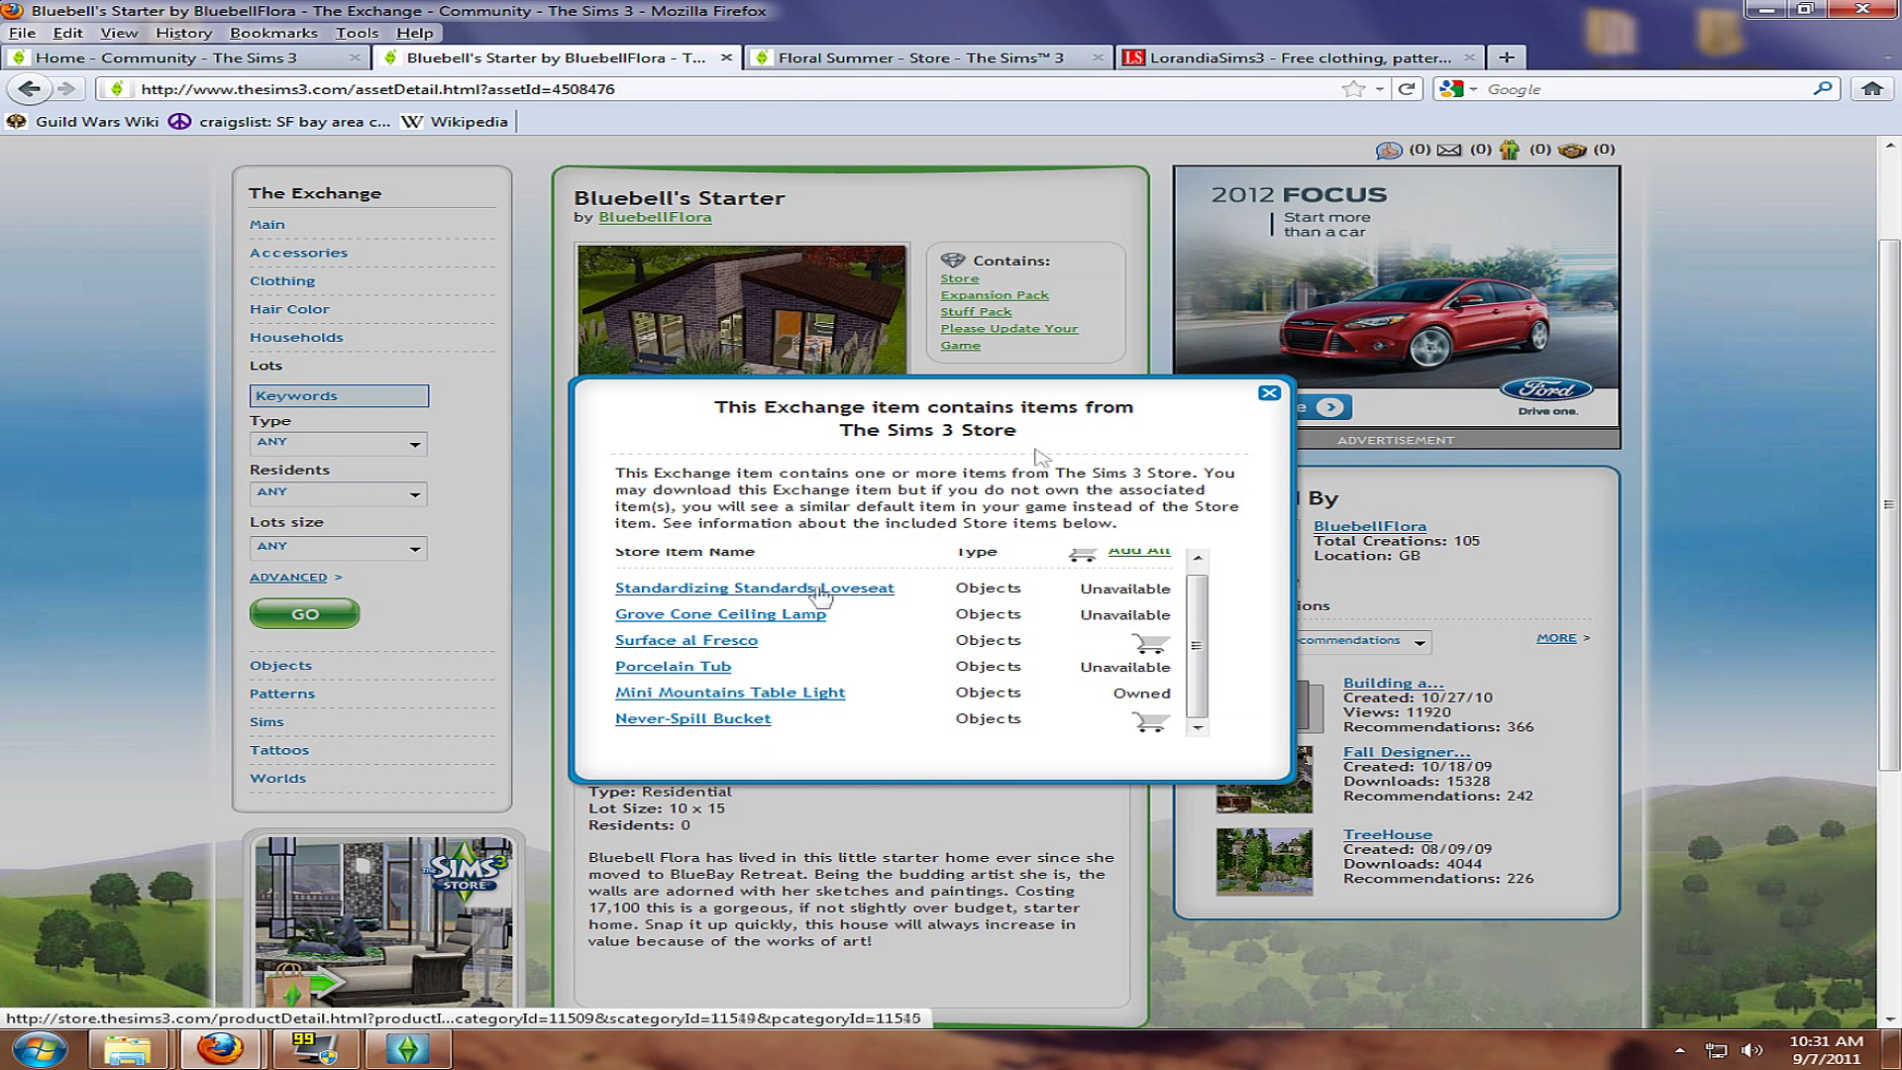
pyautogui.click(1269, 394)
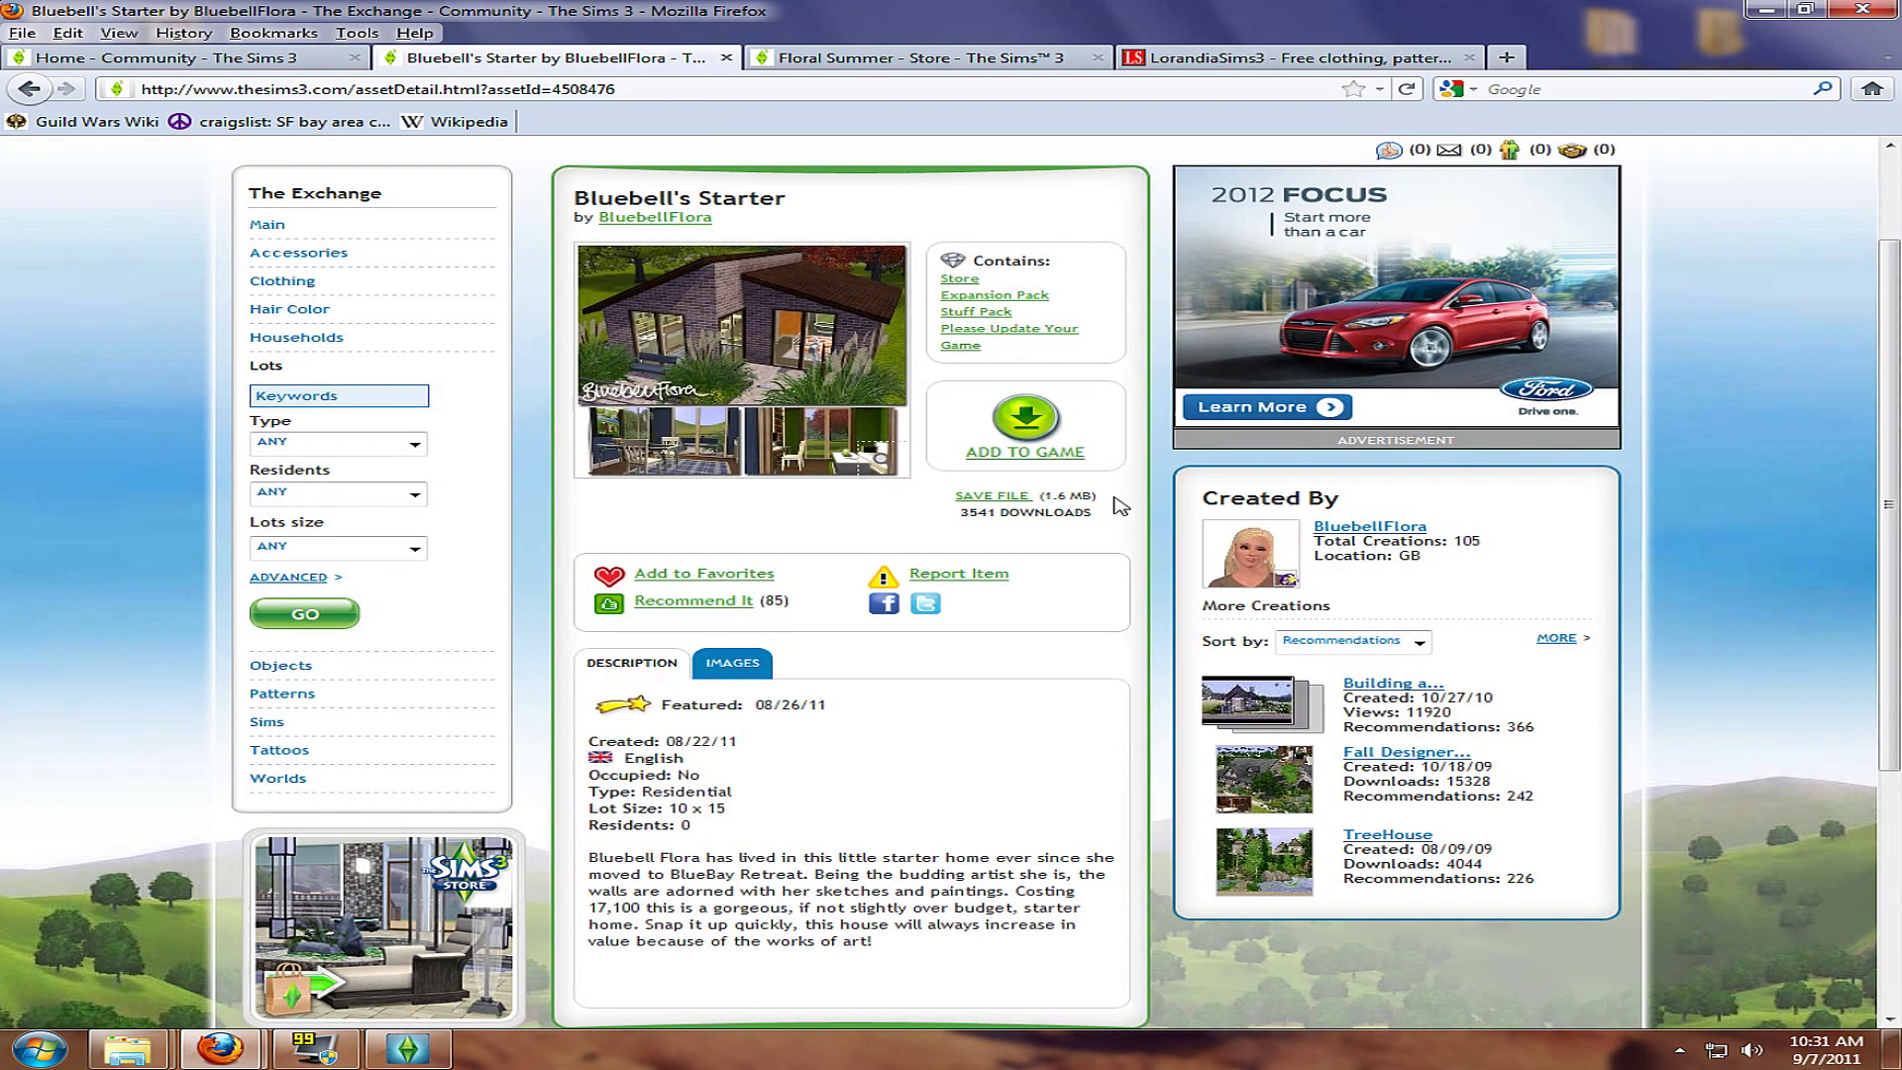
# - Add the Bluebell's Starter lot to the game and install it from the downloads in The Sims 3 launcher
pyautogui.click(1041, 456)
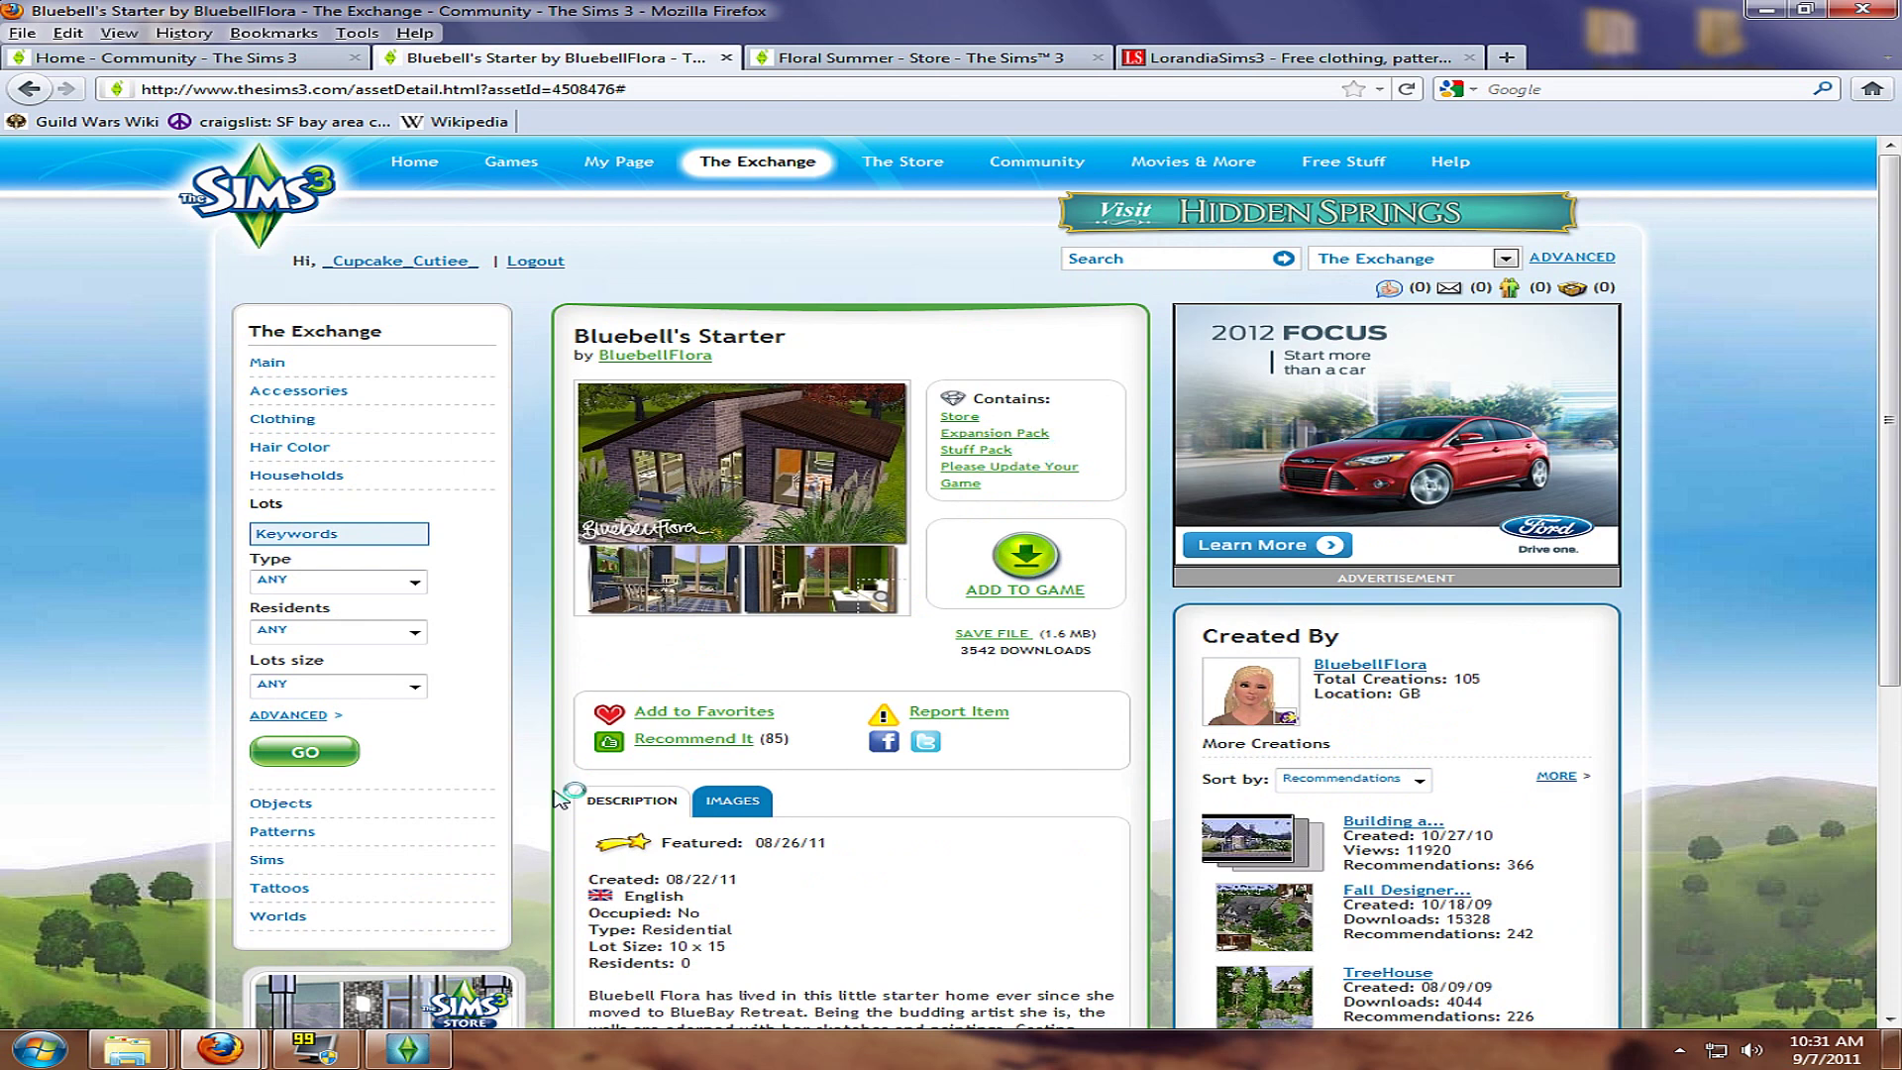
pyautogui.click(409, 1050)
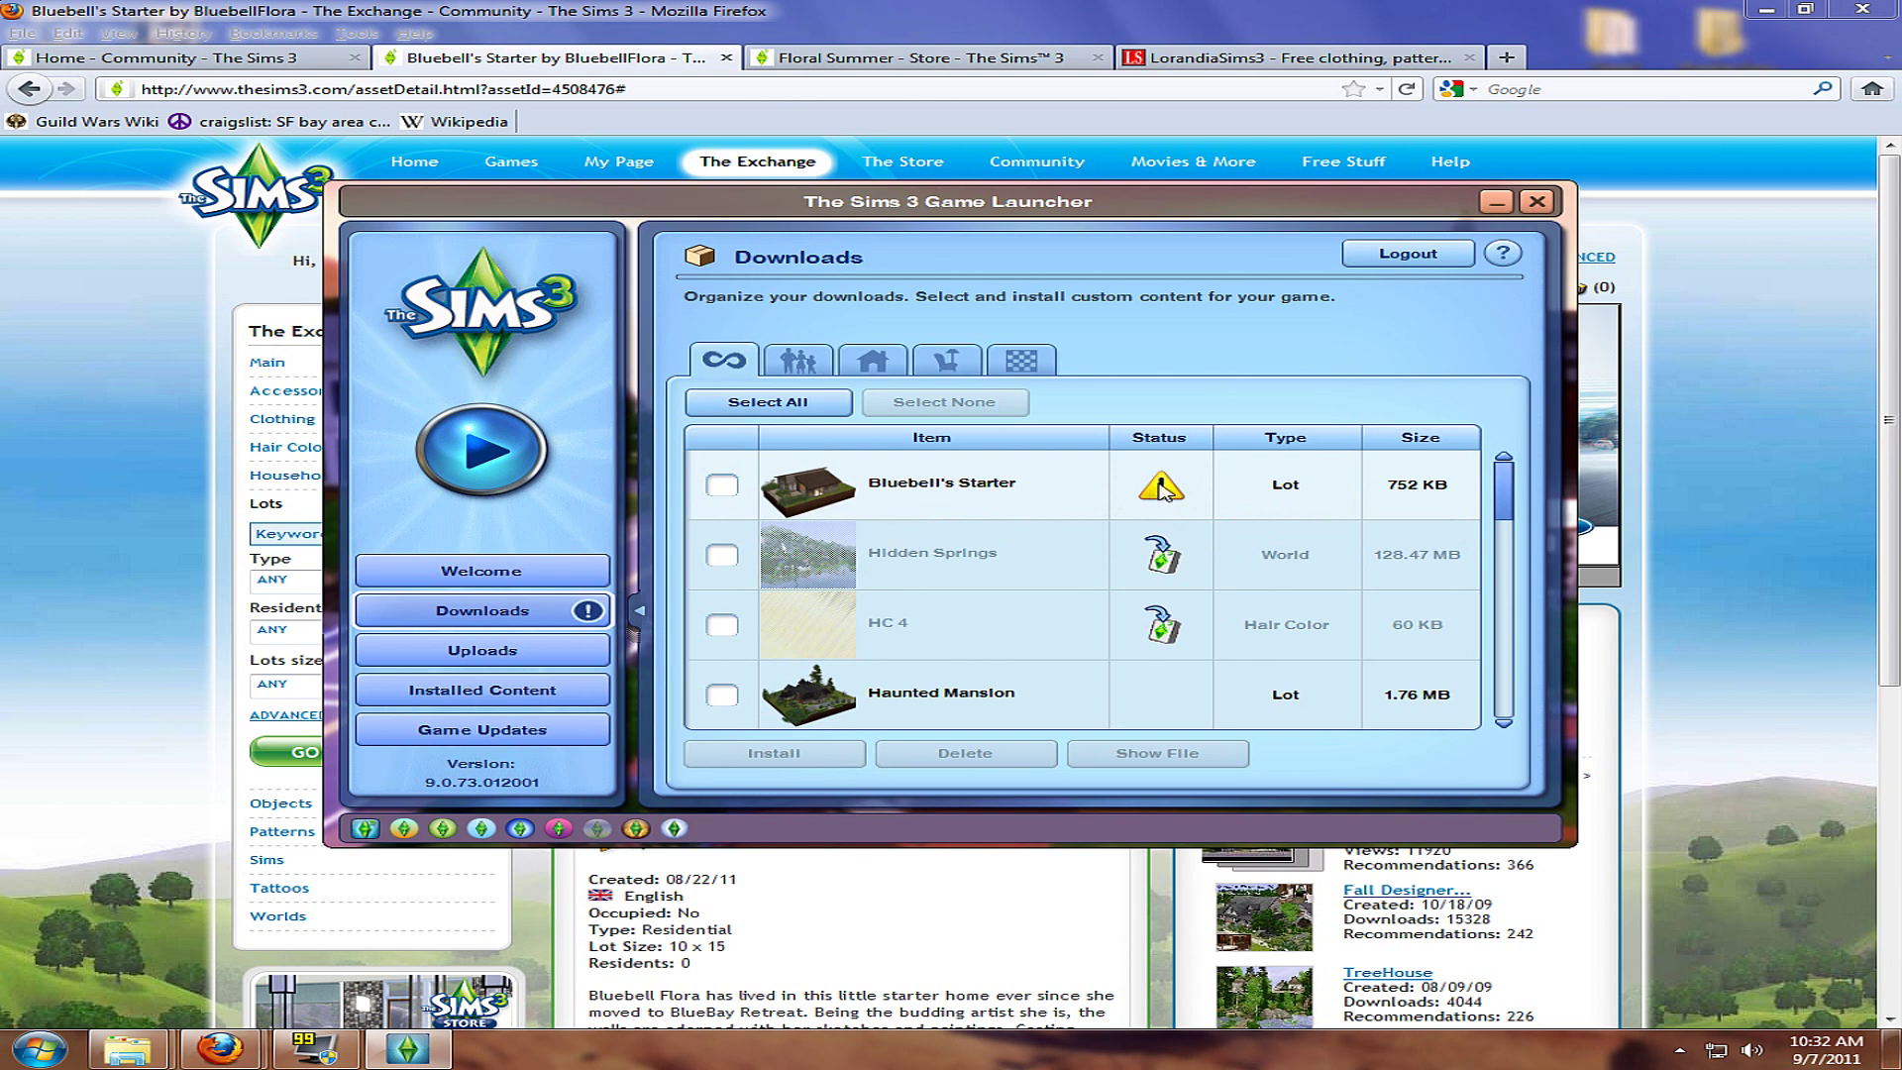
pyautogui.moveTo(1160, 487)
pyautogui.click(724, 488)
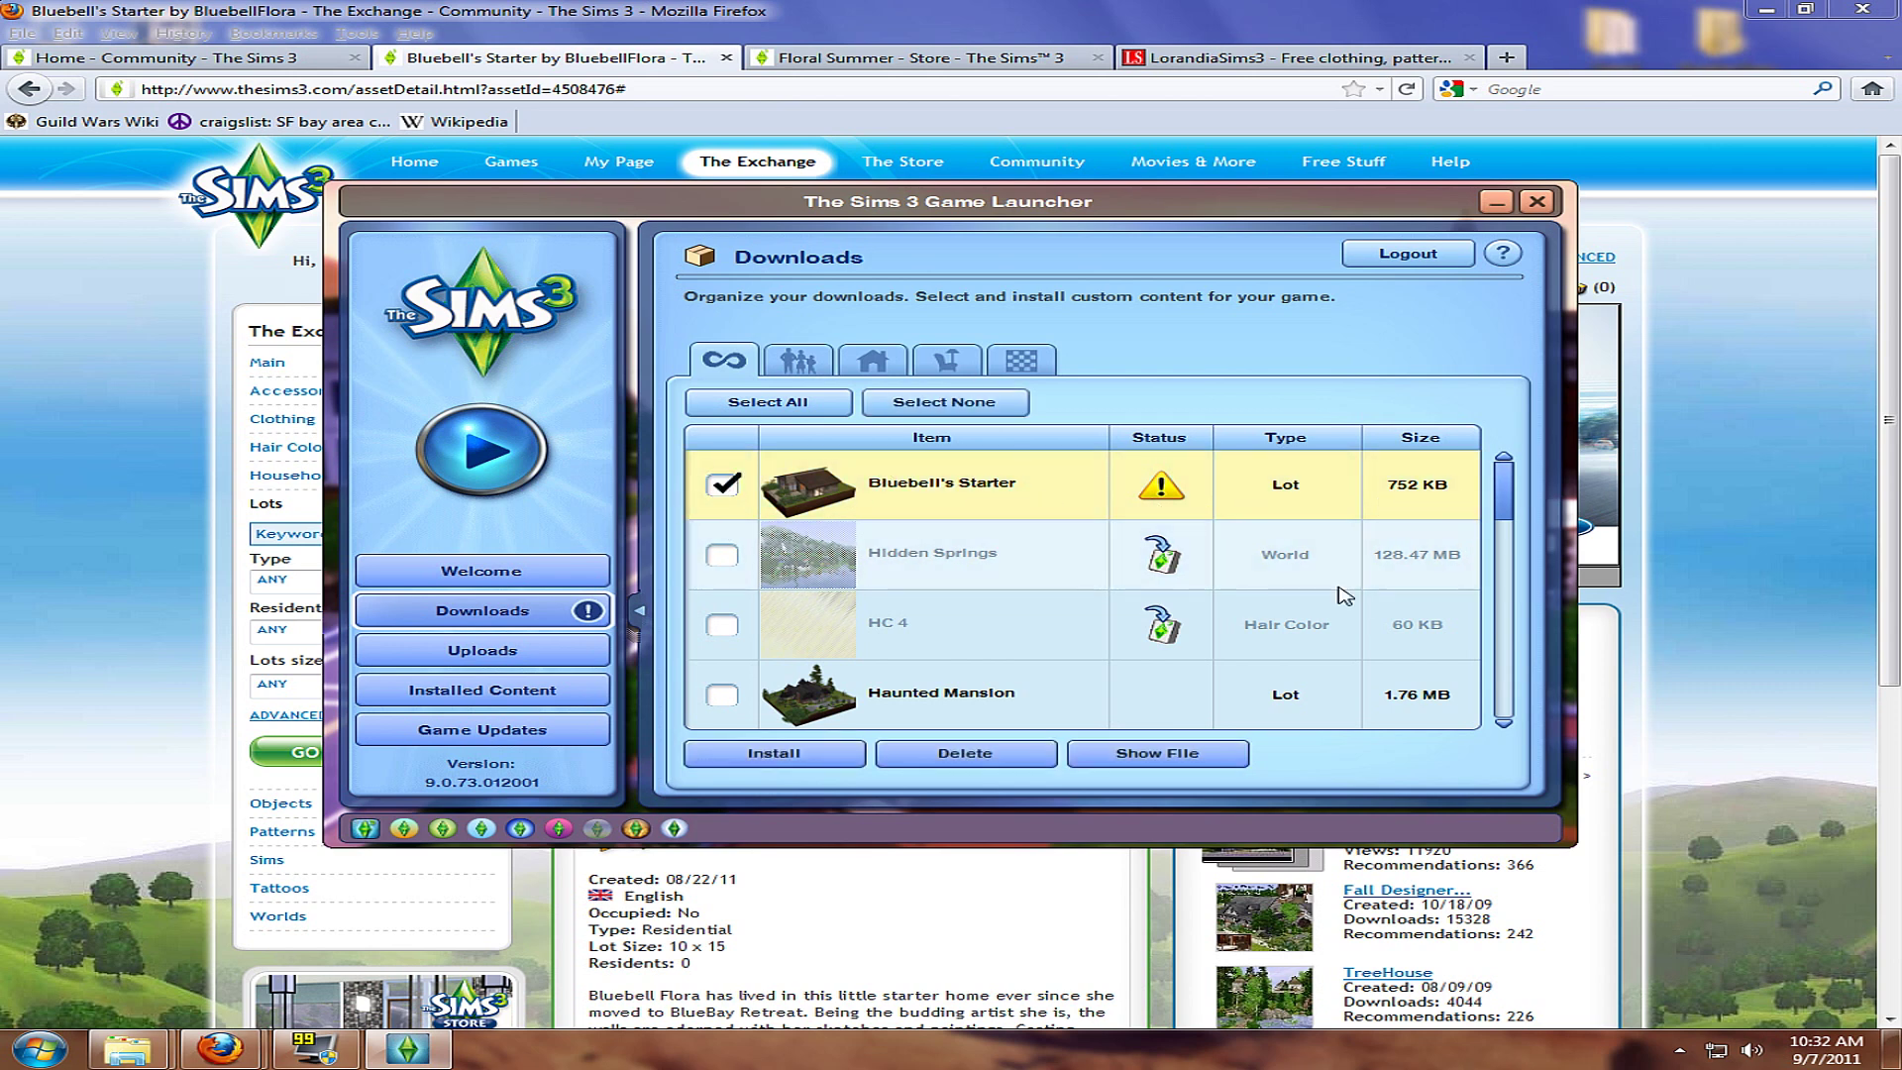
pyautogui.click(805, 759)
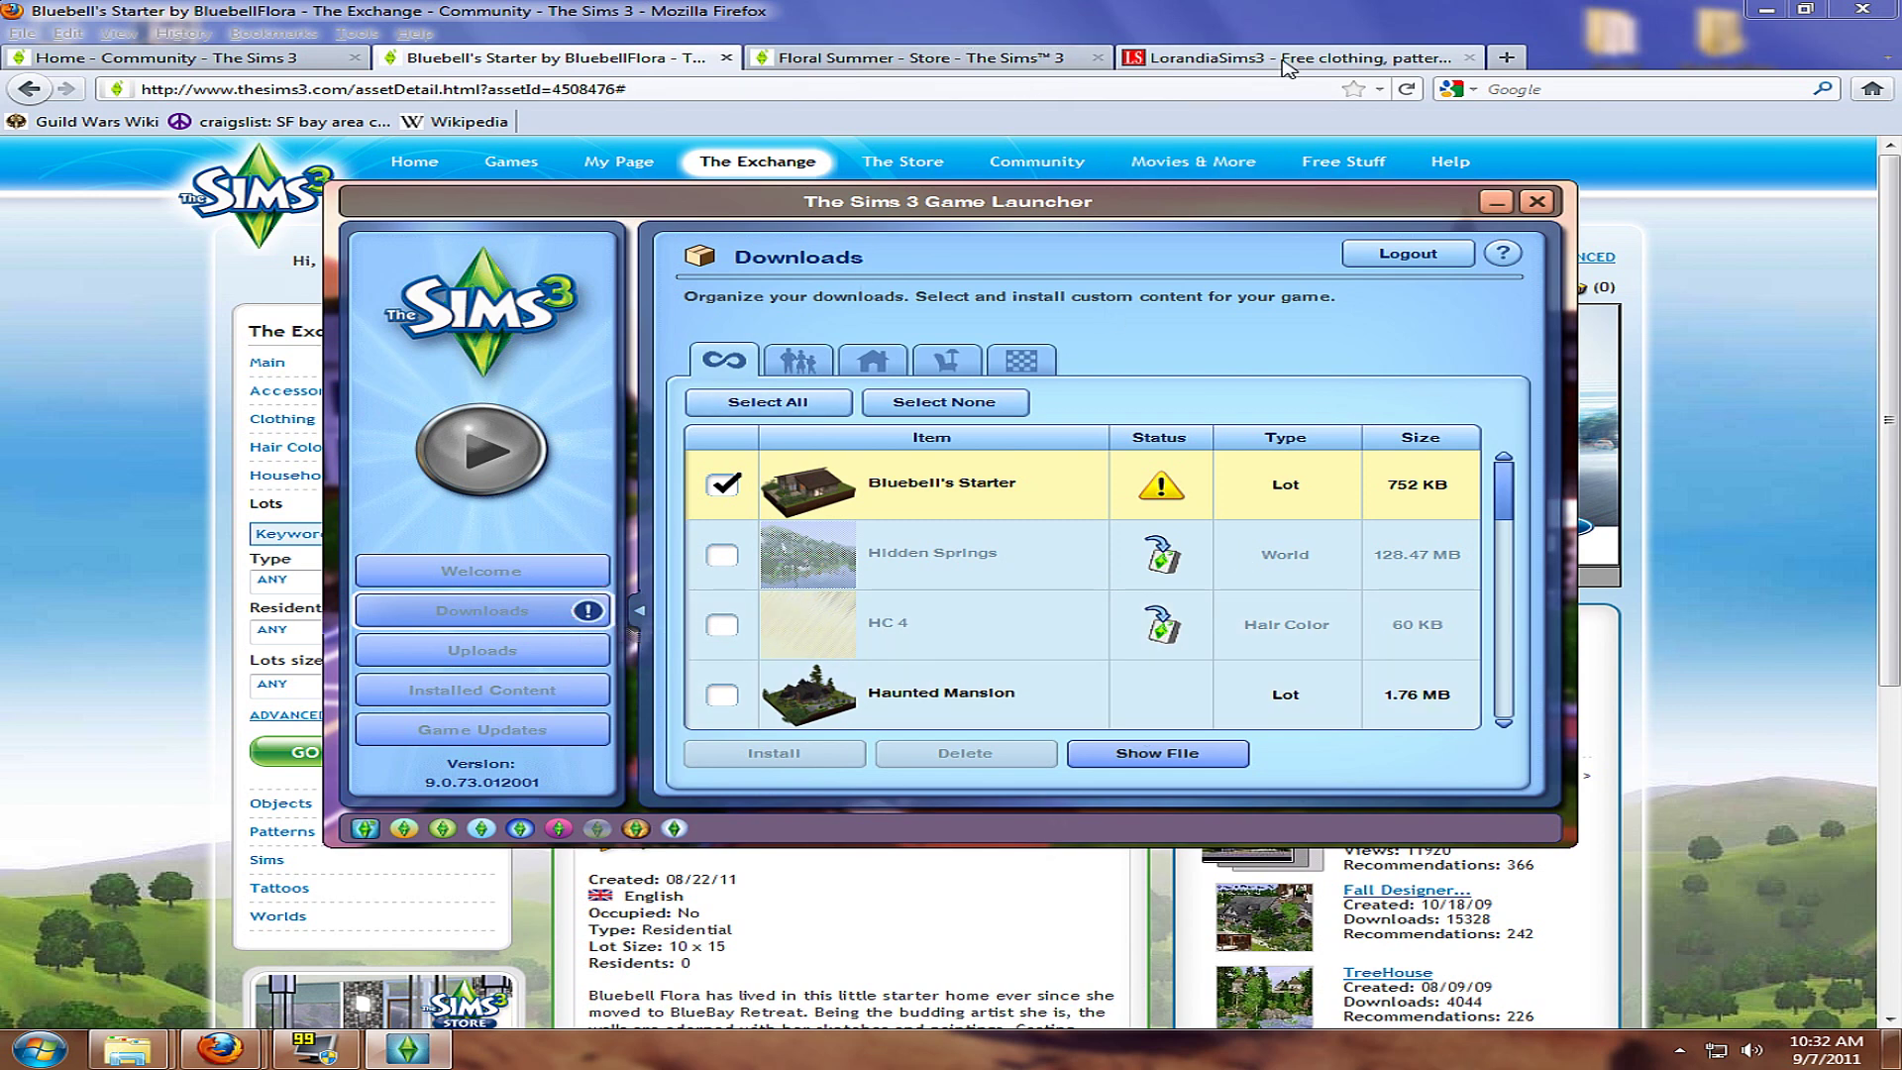
# - Switch to the LorandiaSims3 site in Firefox and browse its male young adult everyday clothing downloads
pyautogui.click(1285, 66)
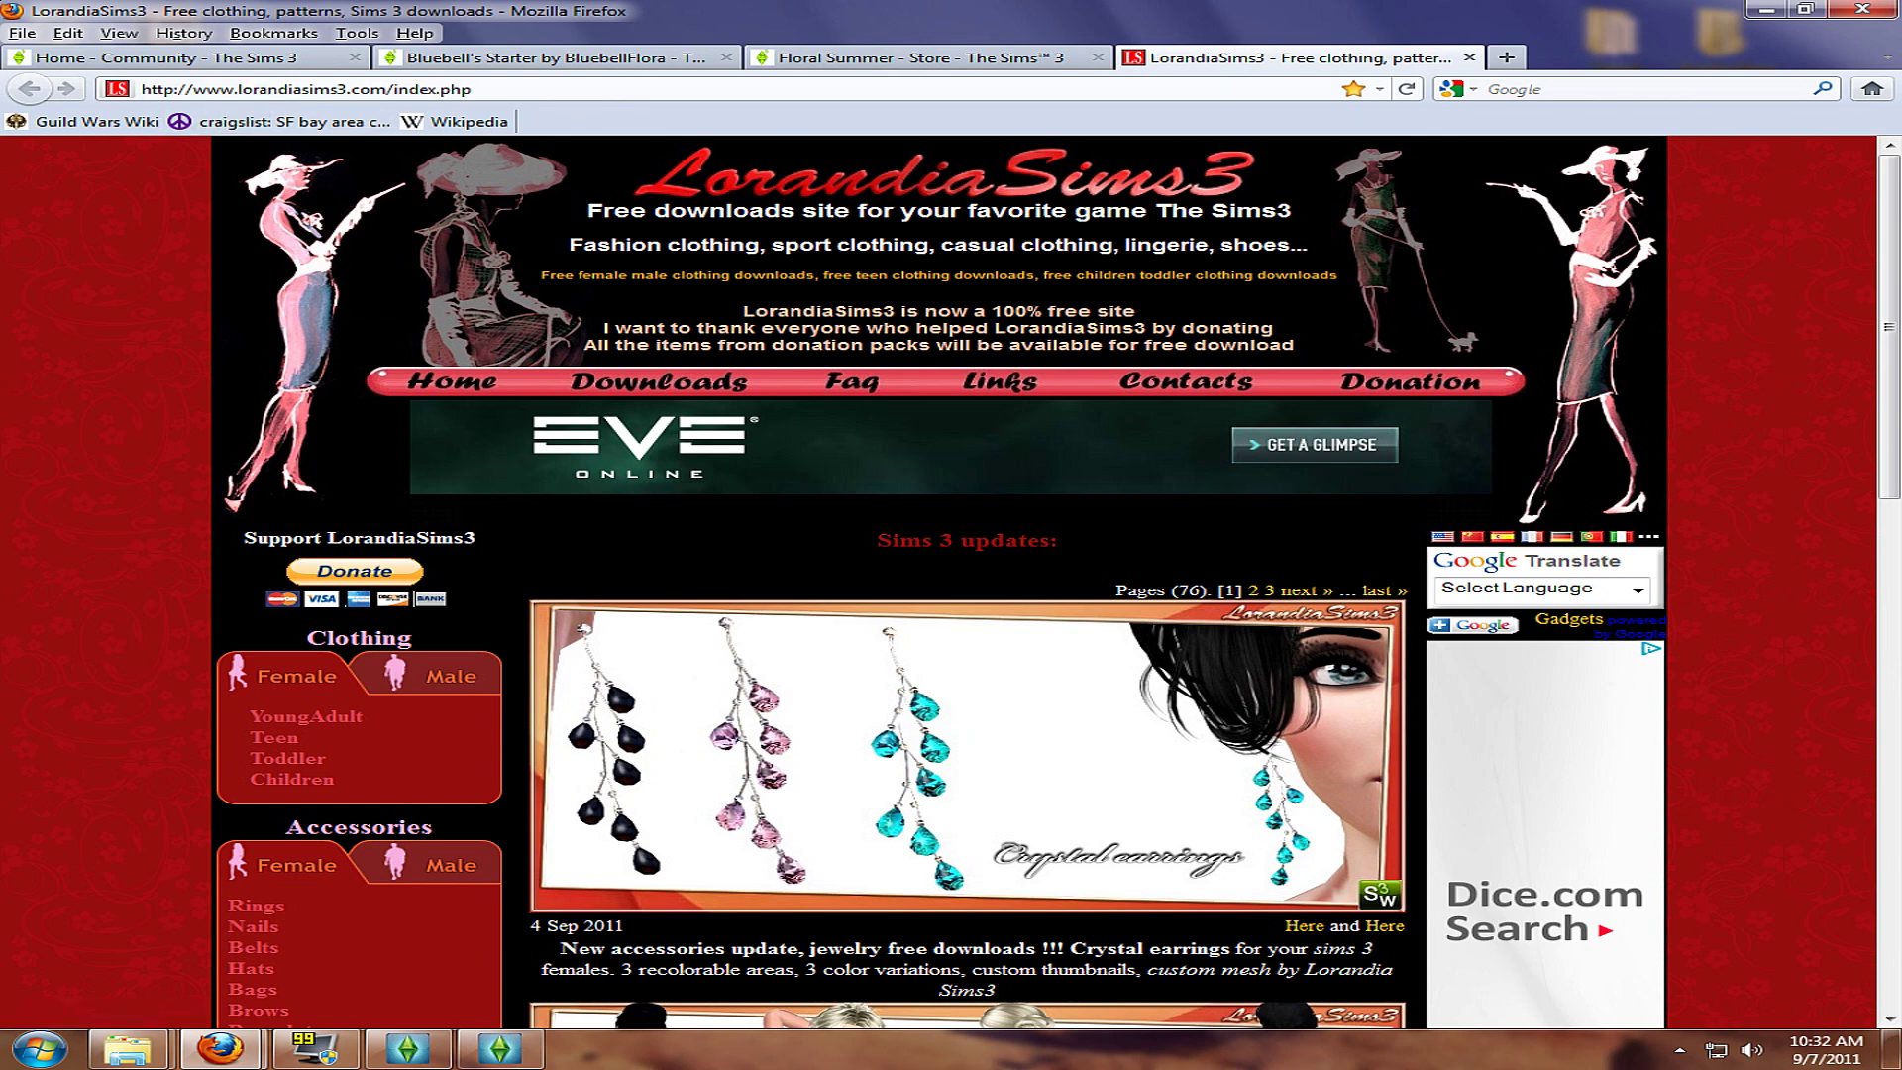
pyautogui.moveTo(1892, 218); pyautogui.dragTo(1892, 315)
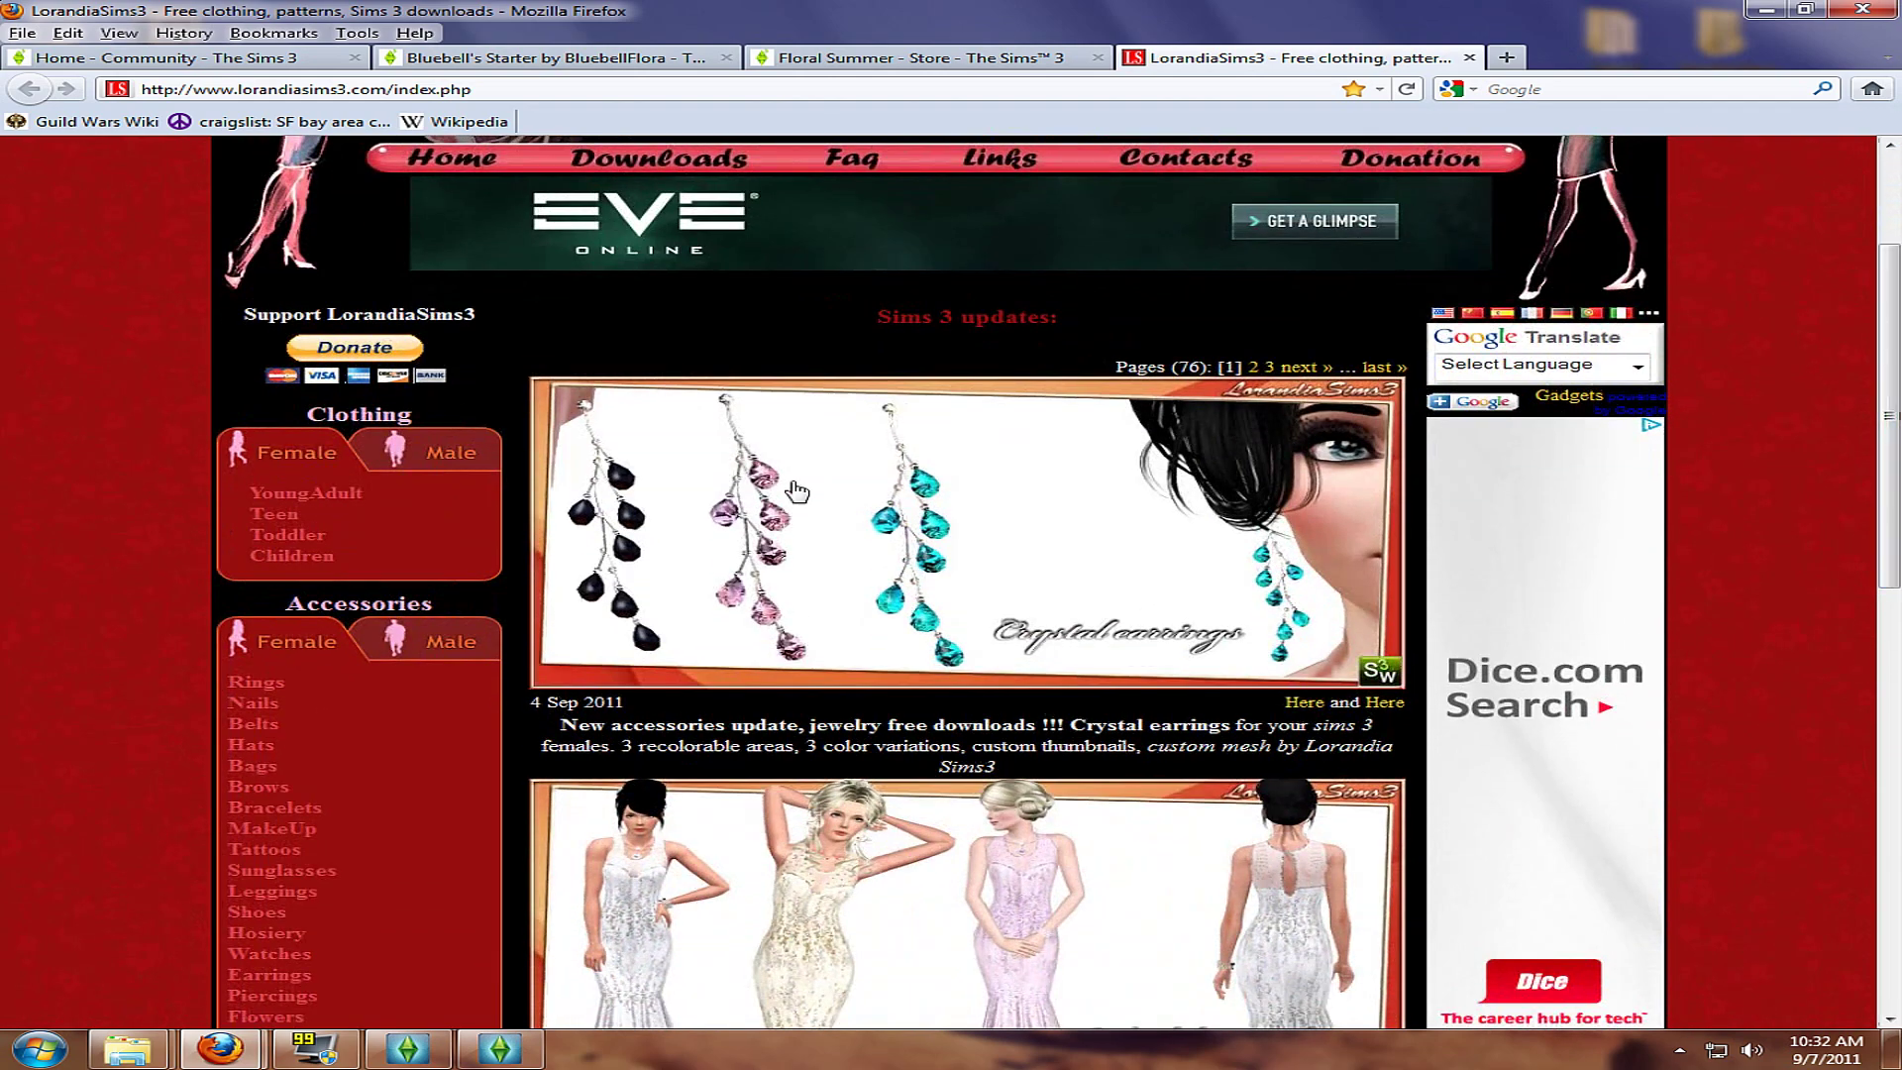
pyautogui.click(445, 458)
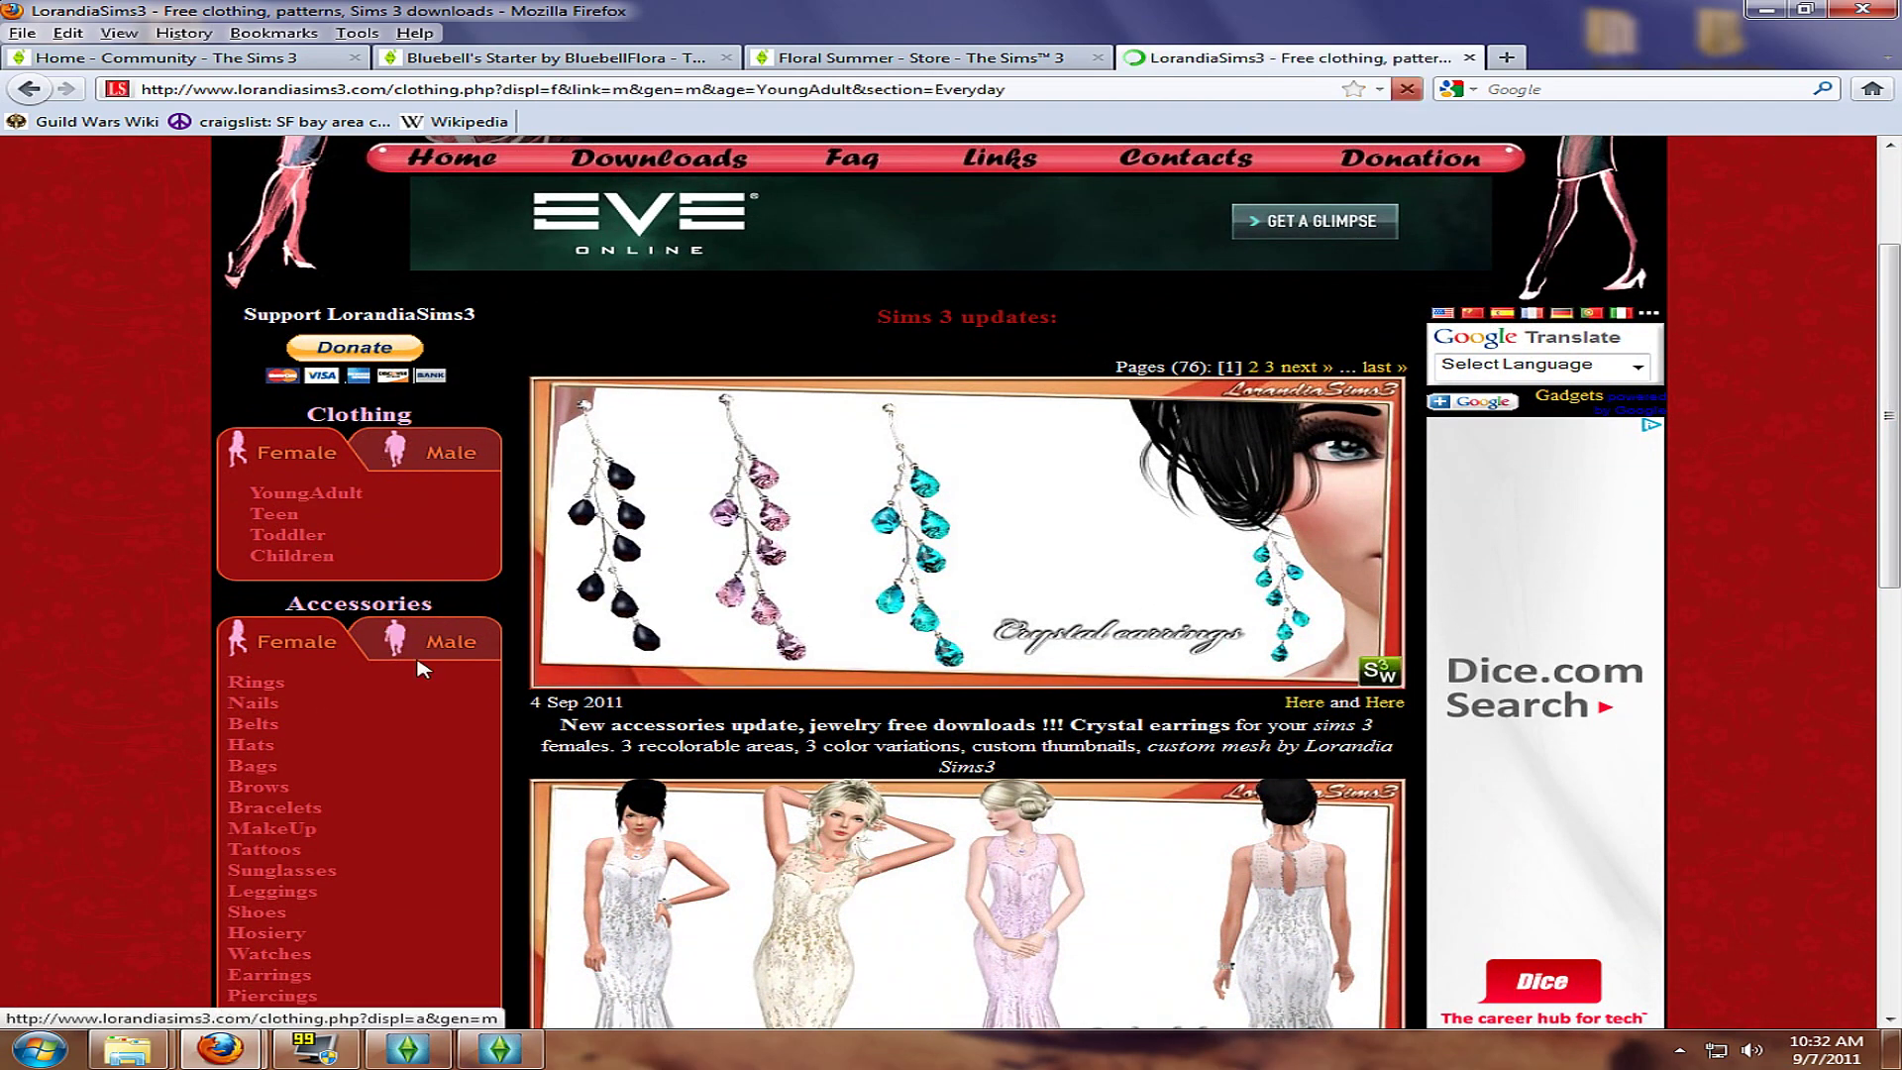
pyautogui.scroll(-5, 1849, 464)
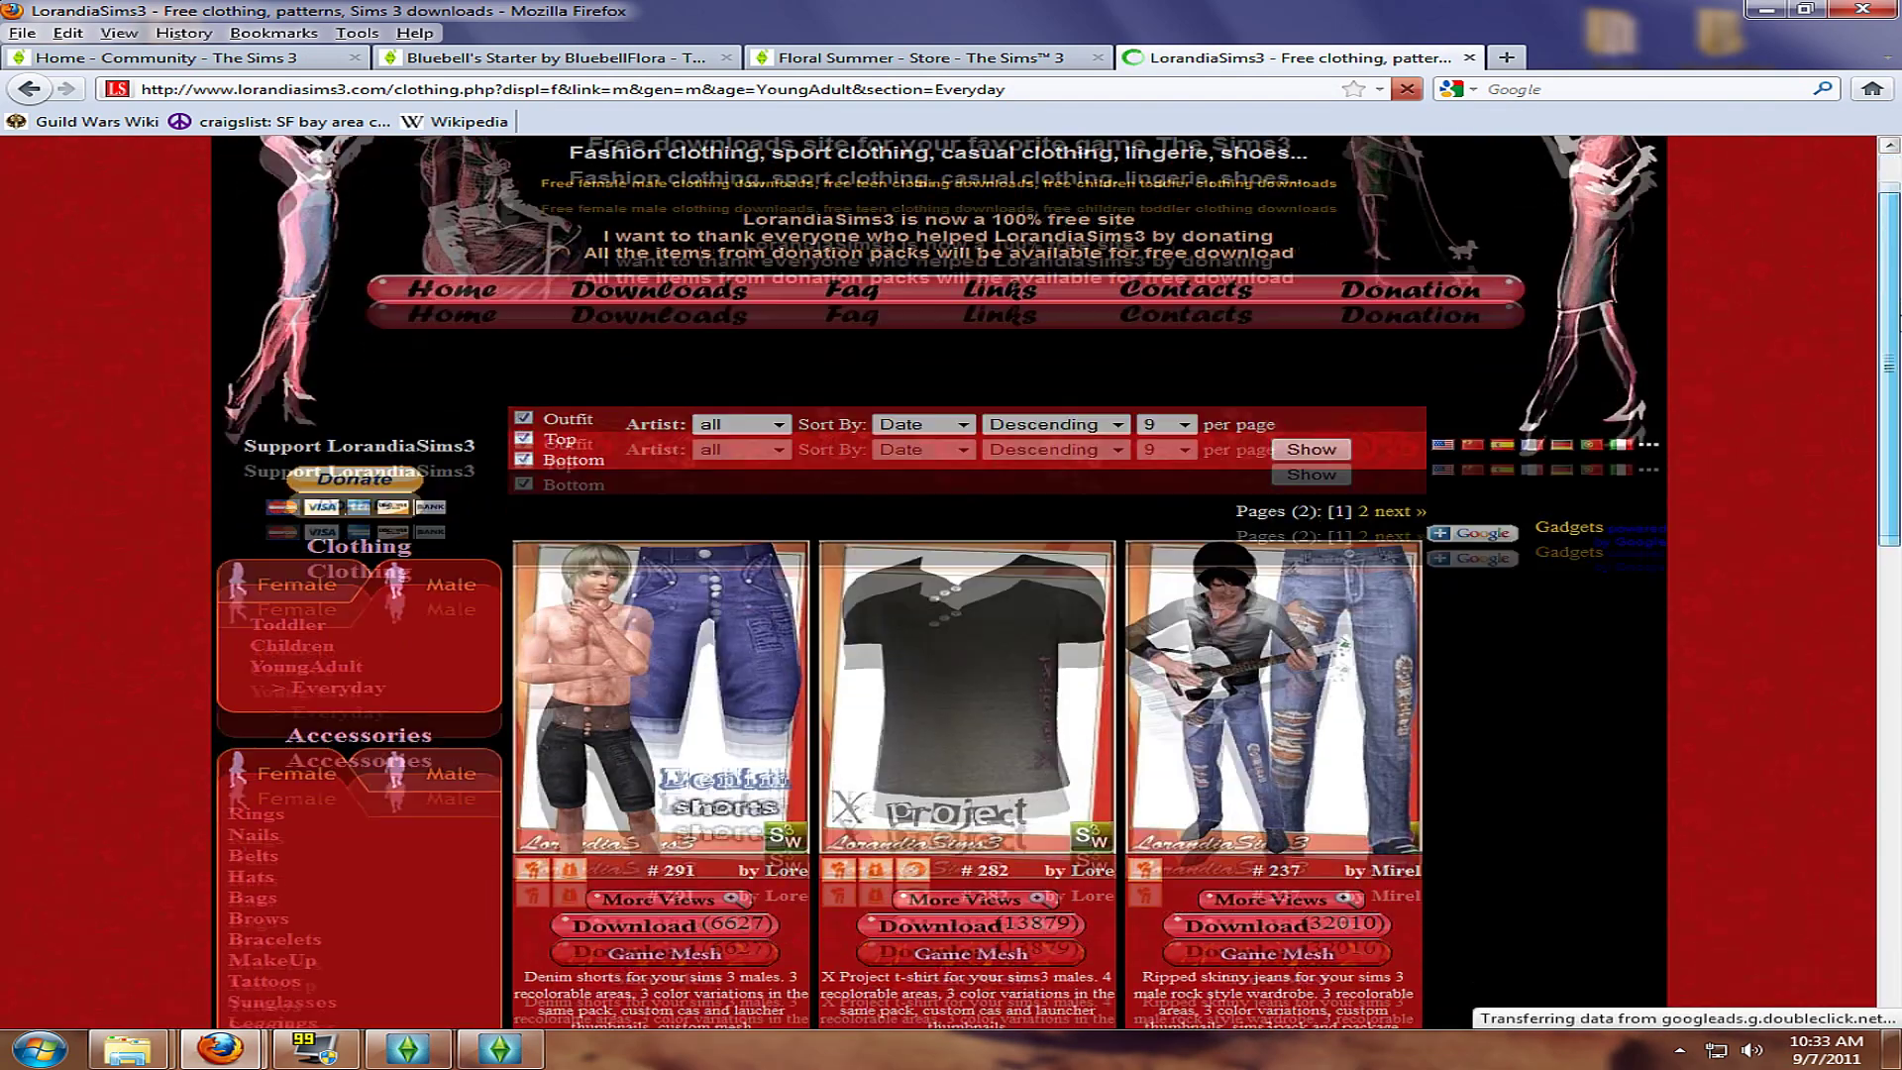
pyautogui.scroll(-6, 1892, 412)
pyautogui.scroll(-4, 1892, 412)
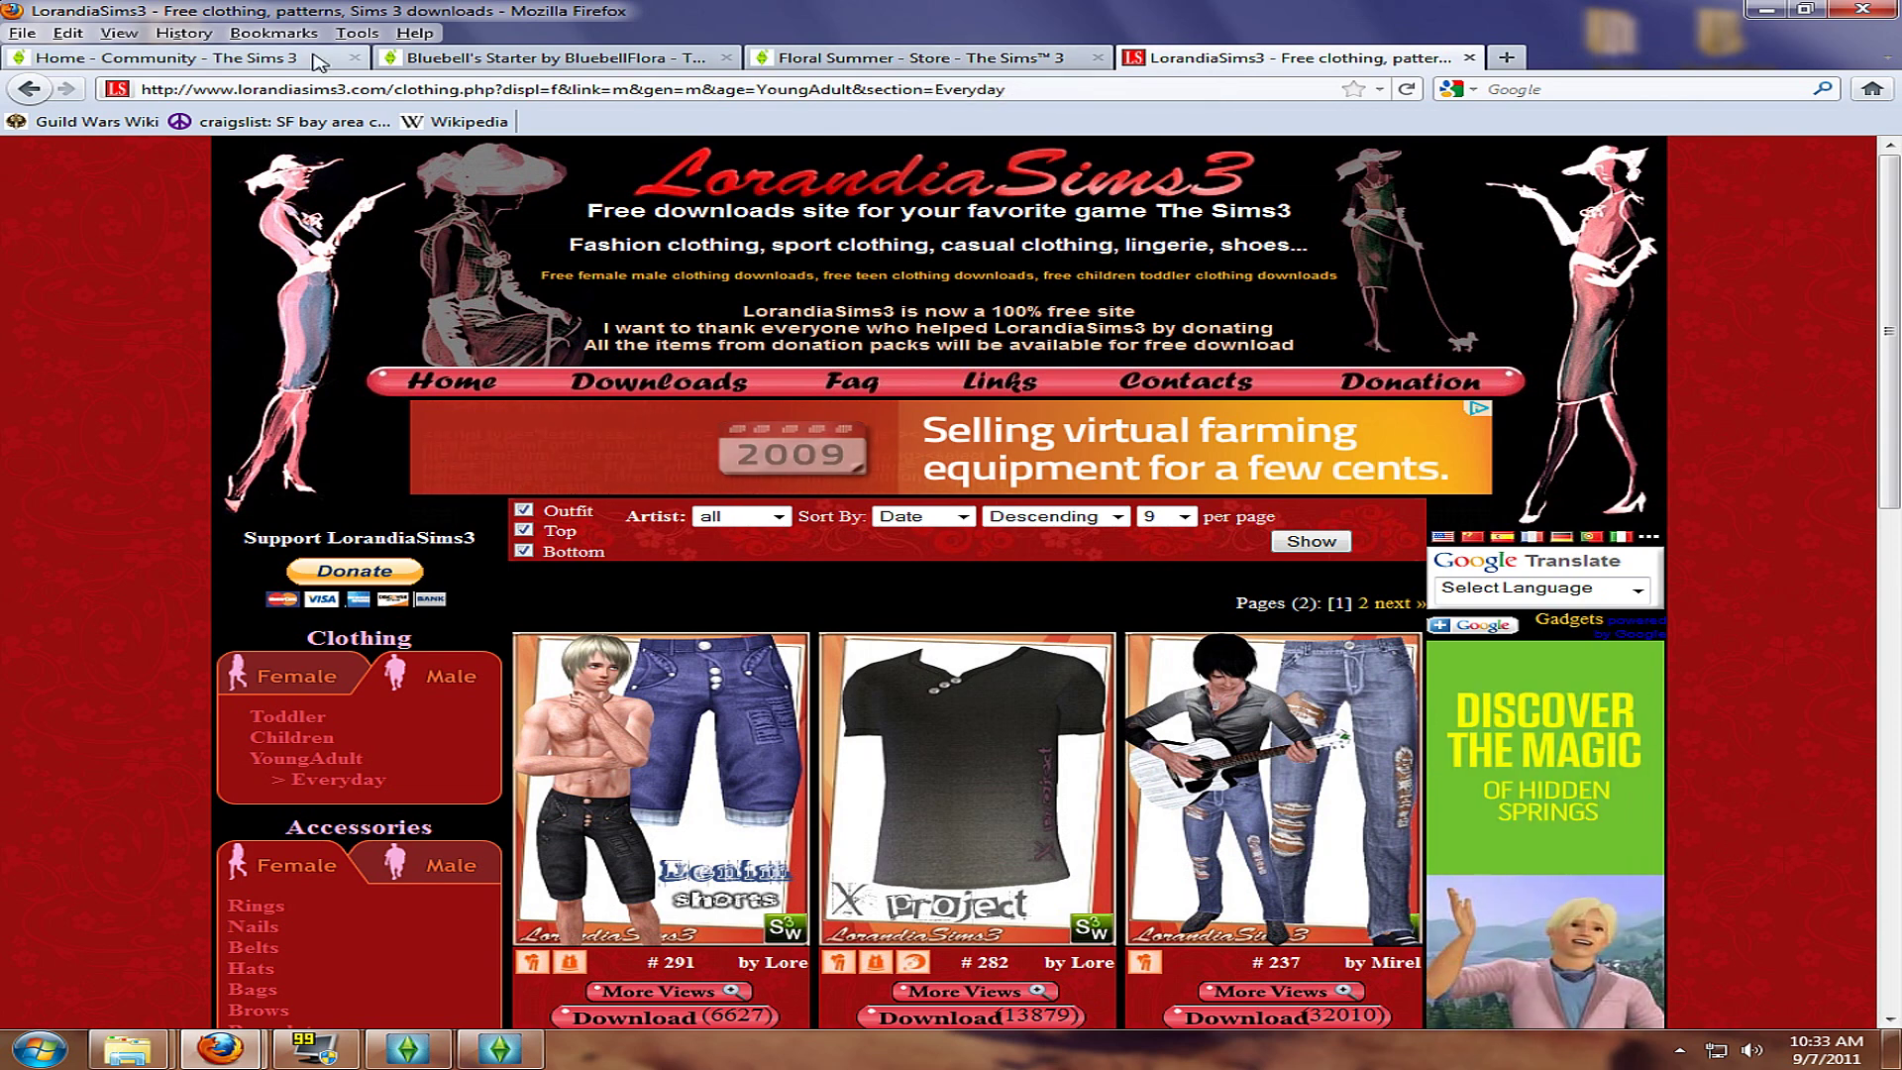
# - Return to The Sims 3 launcher and dismiss the installer for the Bluebell's Starter lot
pyautogui.click(552, 62)
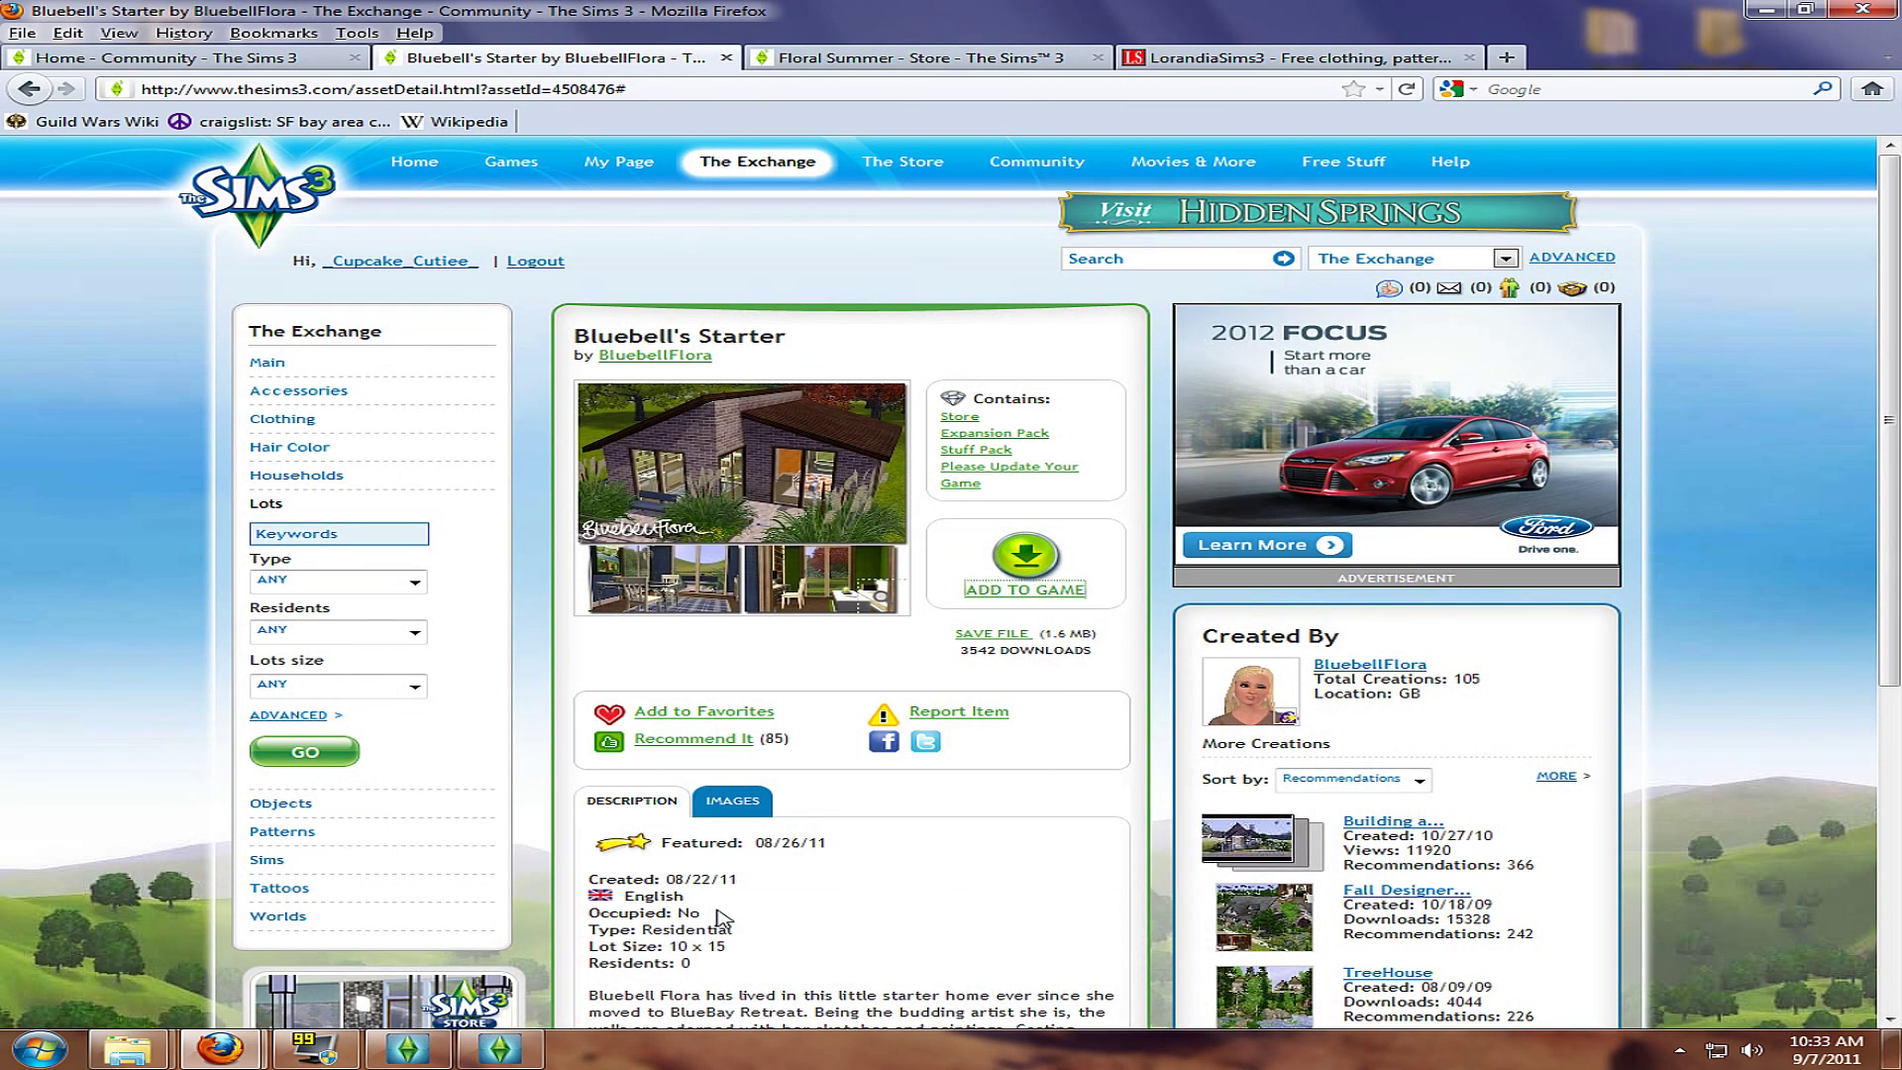
pyautogui.click(474, 1053)
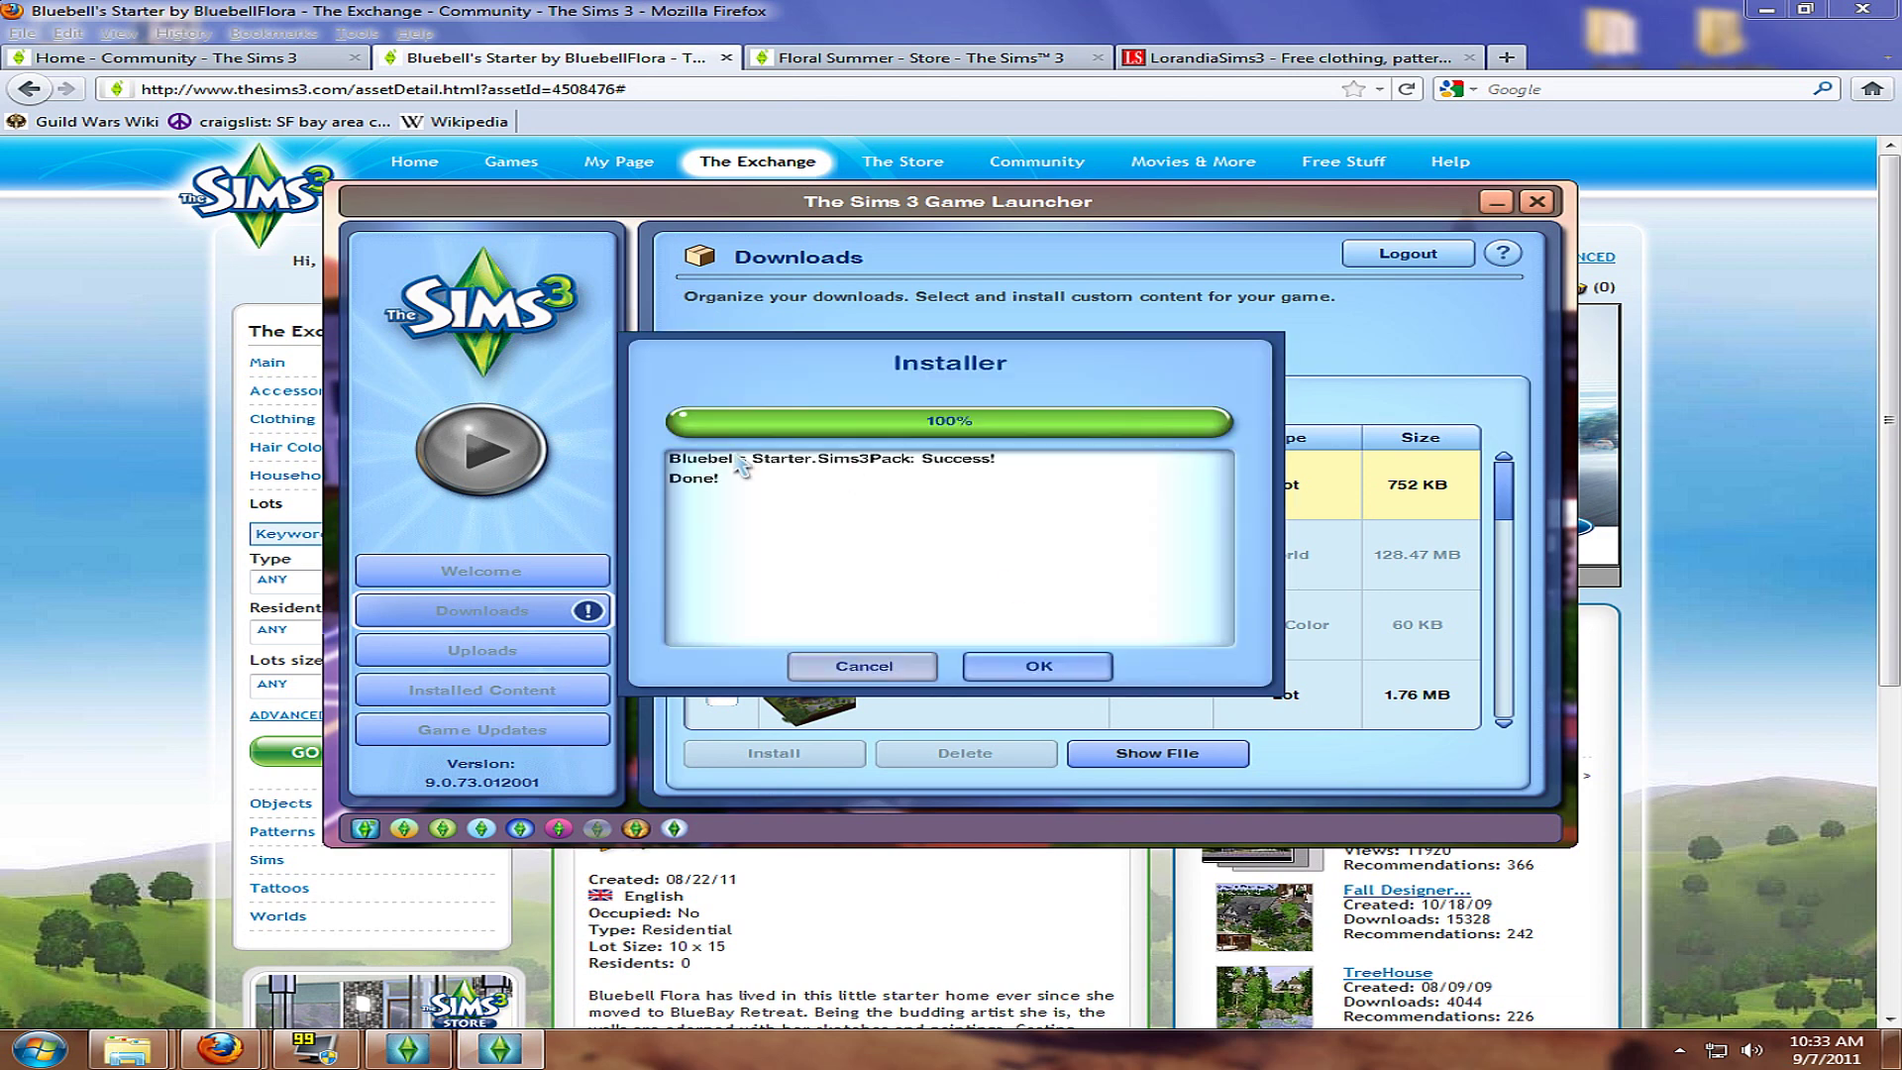
pyautogui.click(1056, 669)
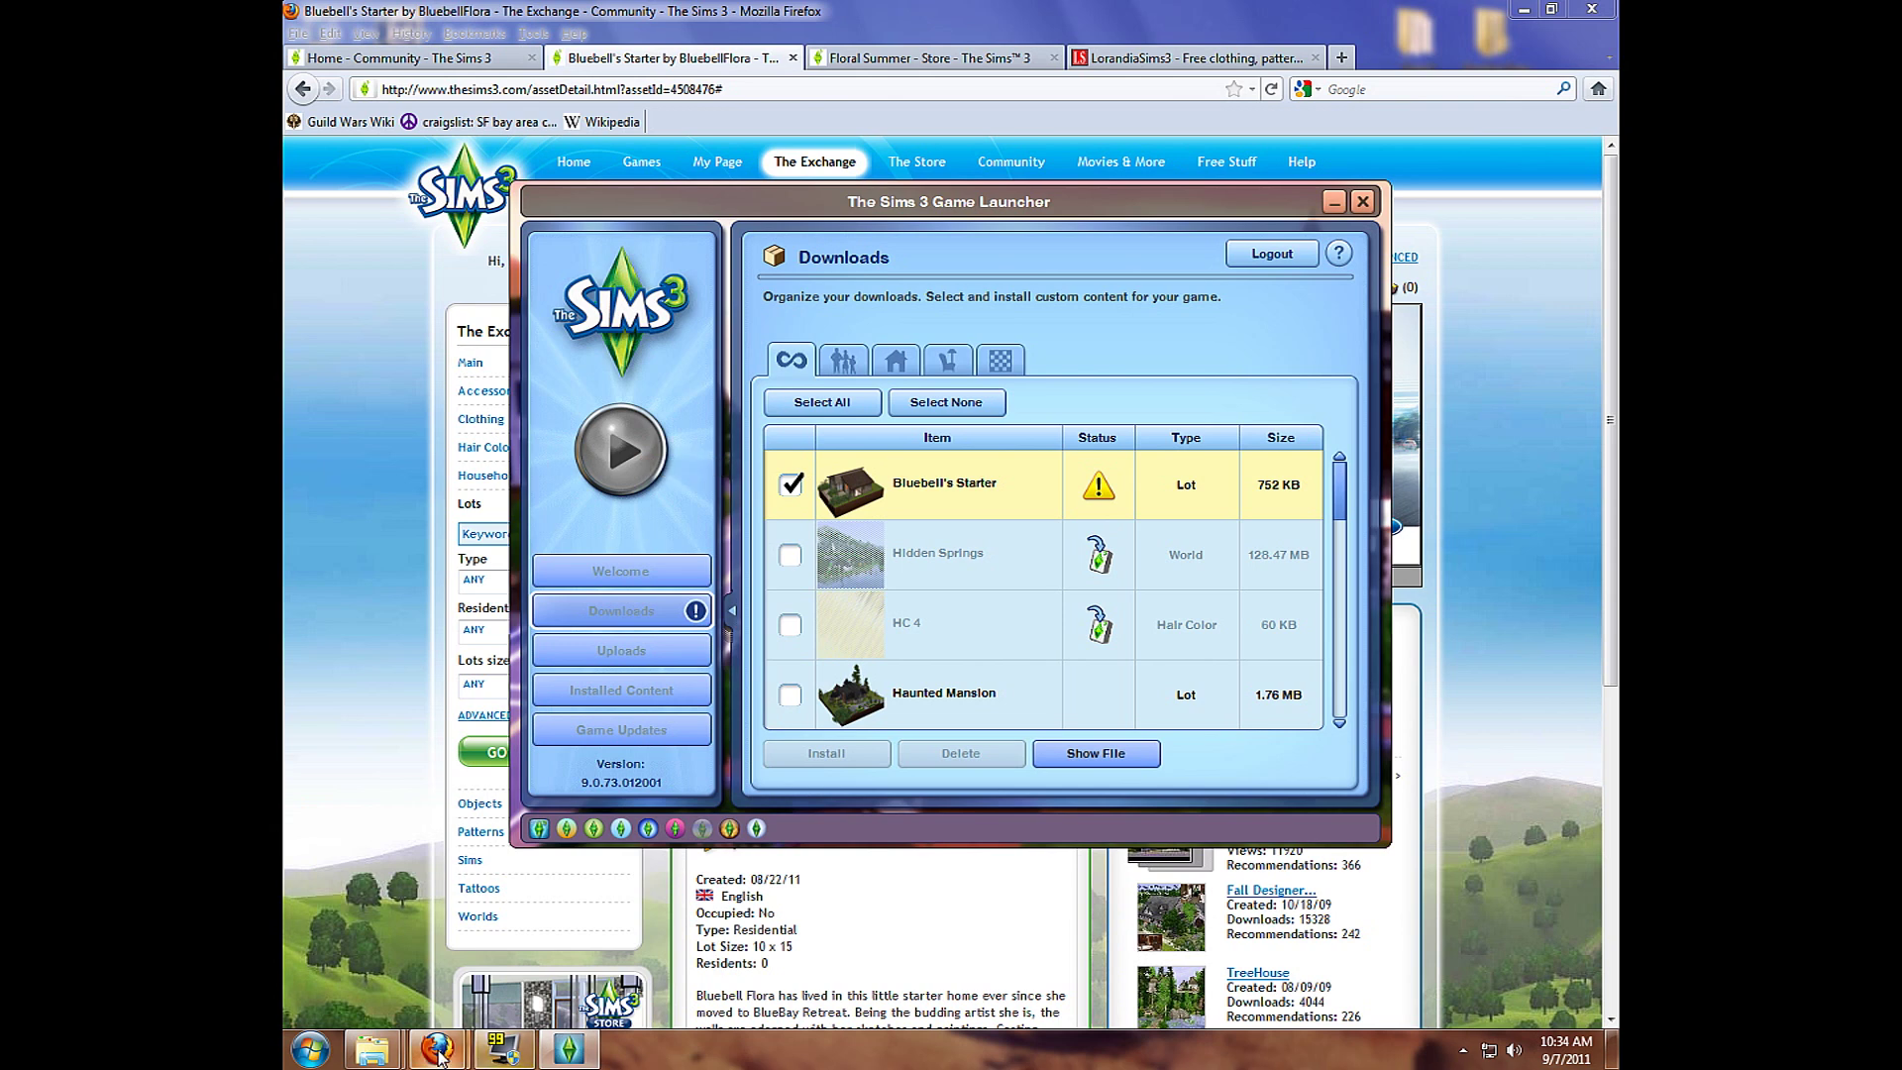
# - Switch back to Firefox, open the profile page of the Bluebell's Starter creator and view the creations in their studio
pyautogui.moveTo(439, 1047)
pyautogui.click(644, 891)
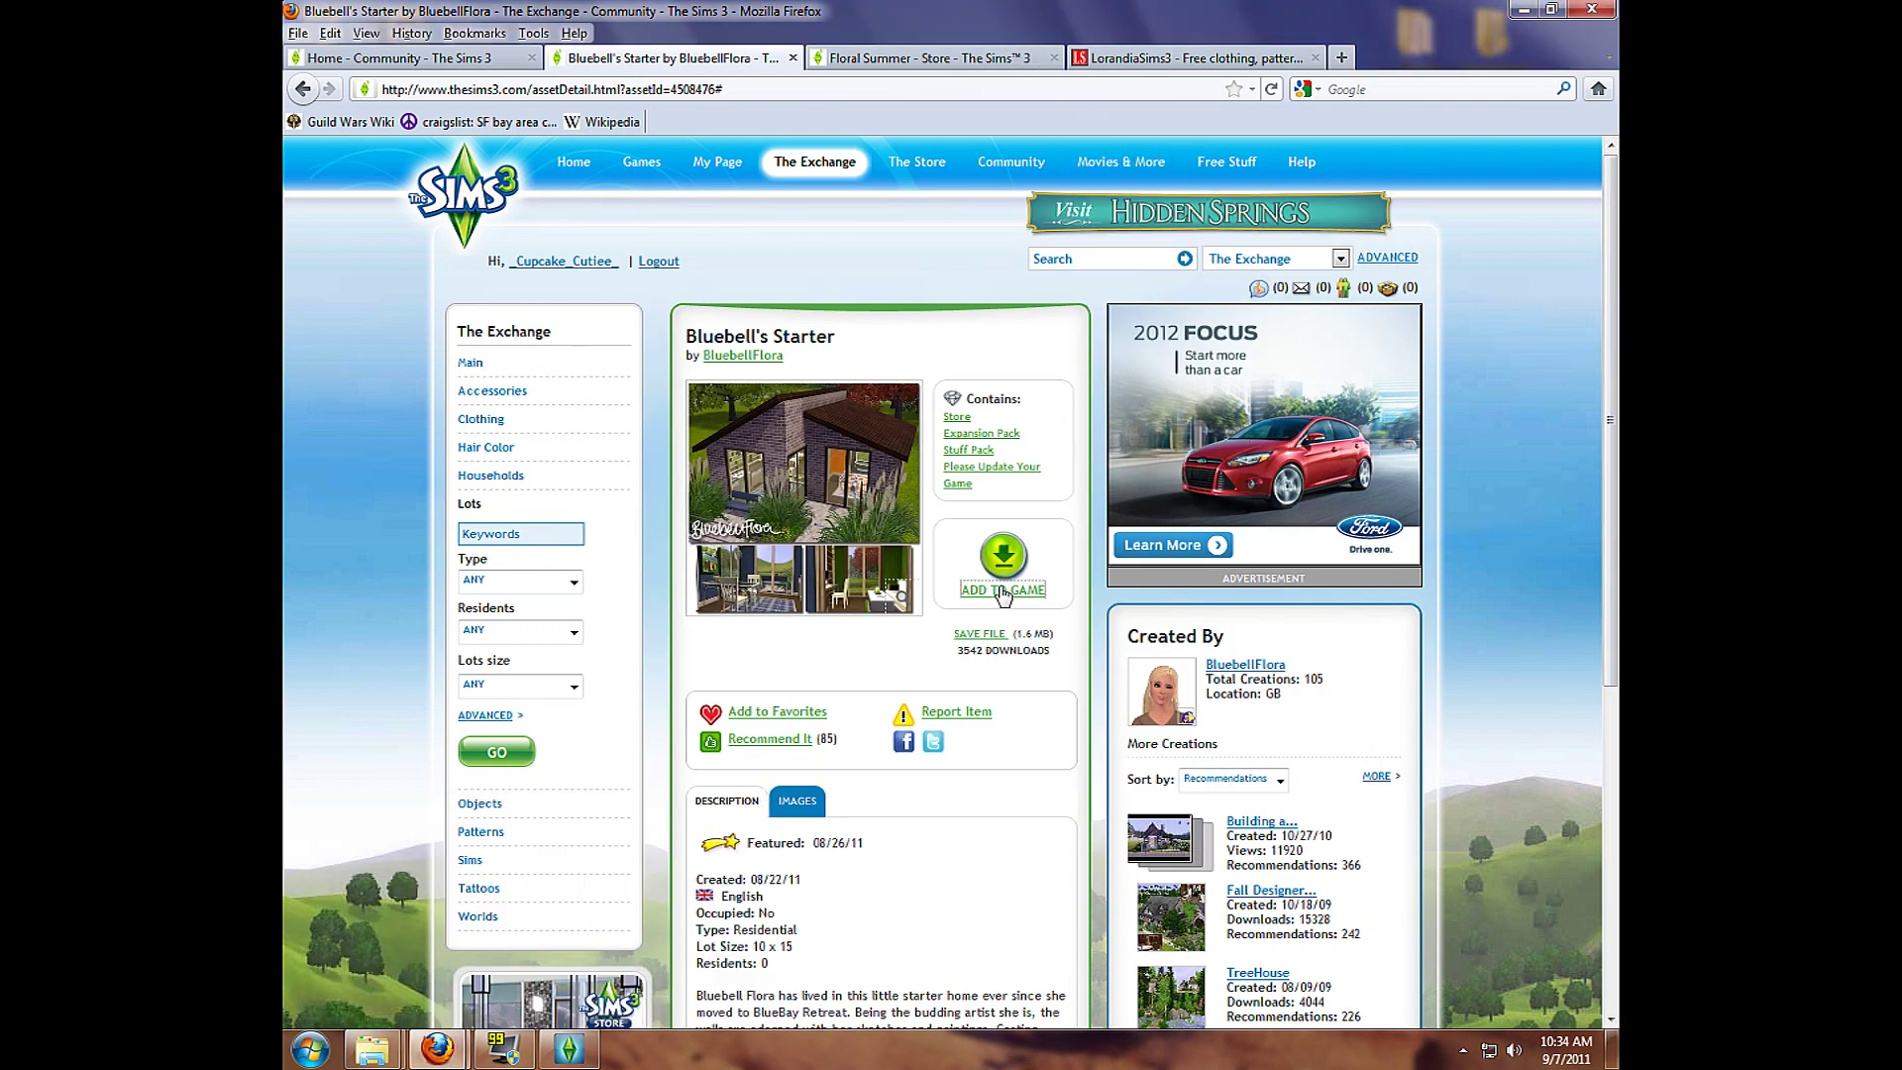
pyautogui.click(1244, 666)
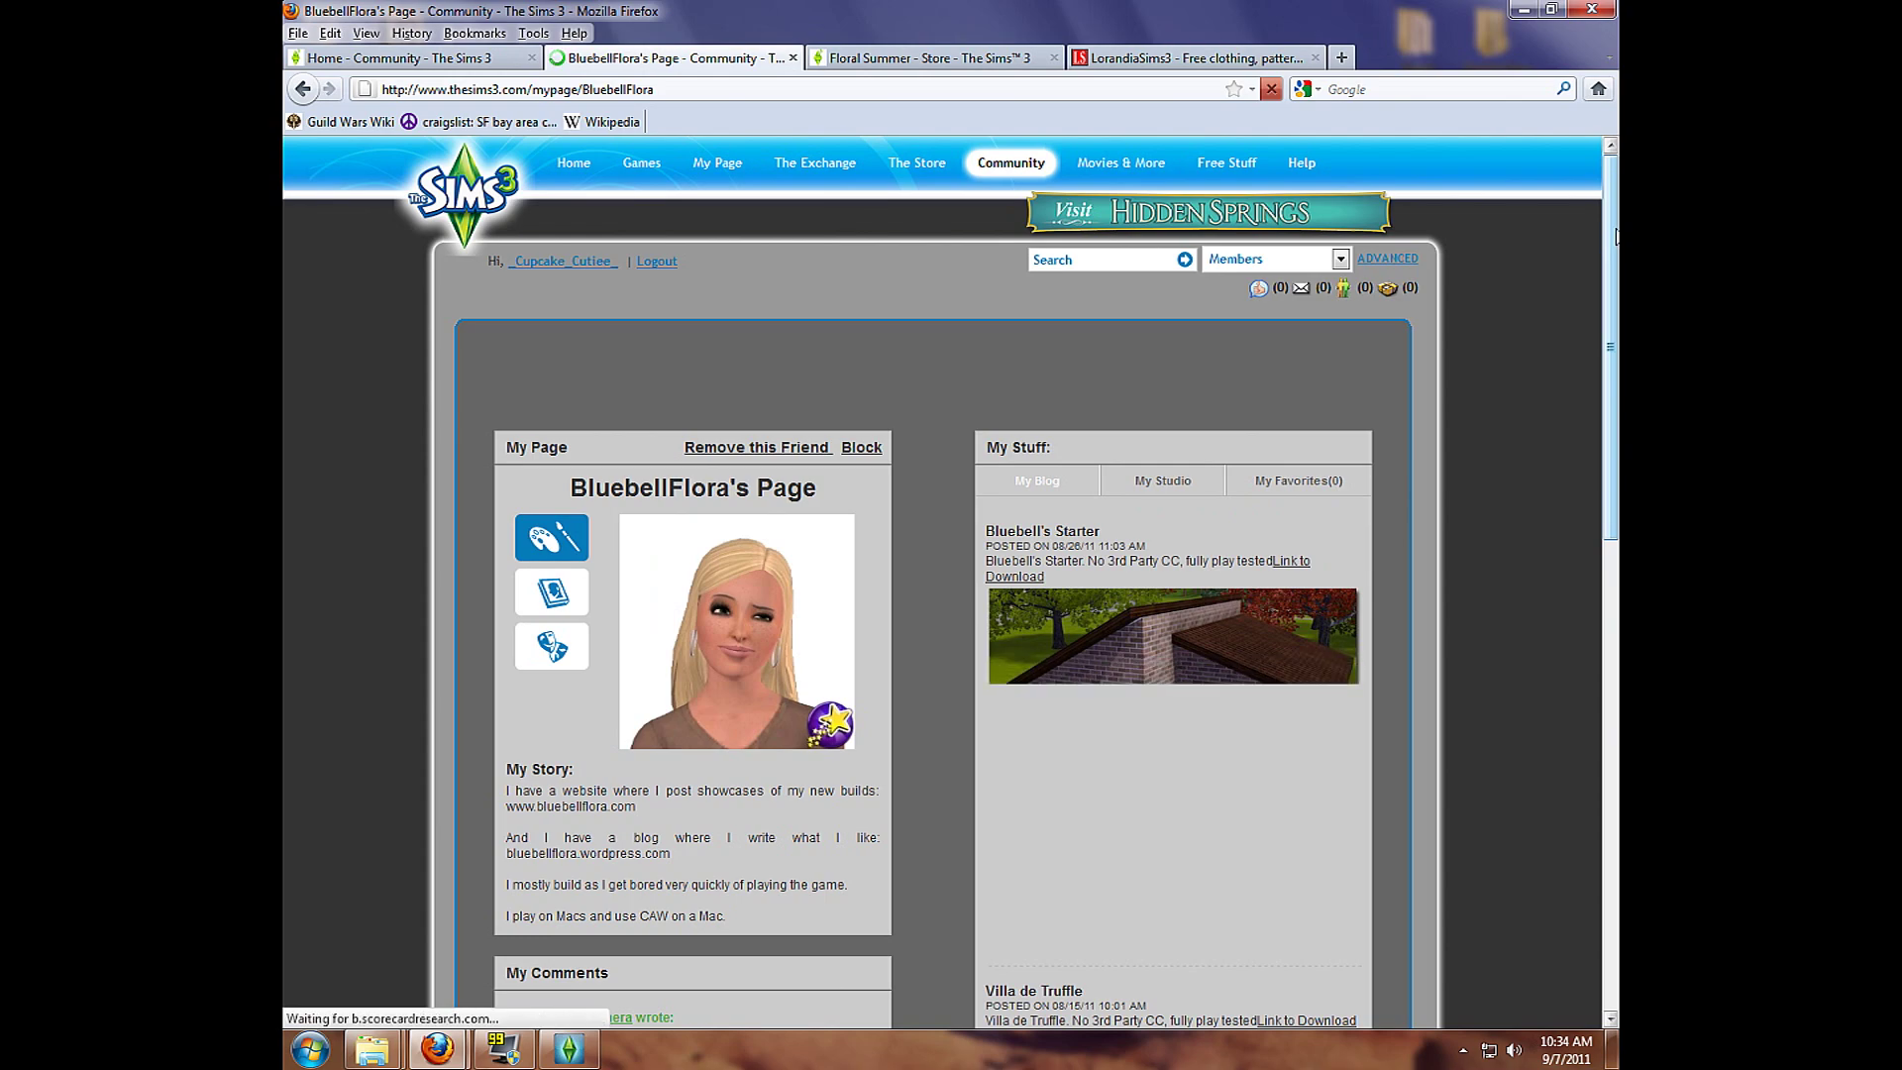
pyautogui.scroll(-2, 1614, 258)
pyautogui.moveTo(1617, 248); pyautogui.dragTo(1616, 359)
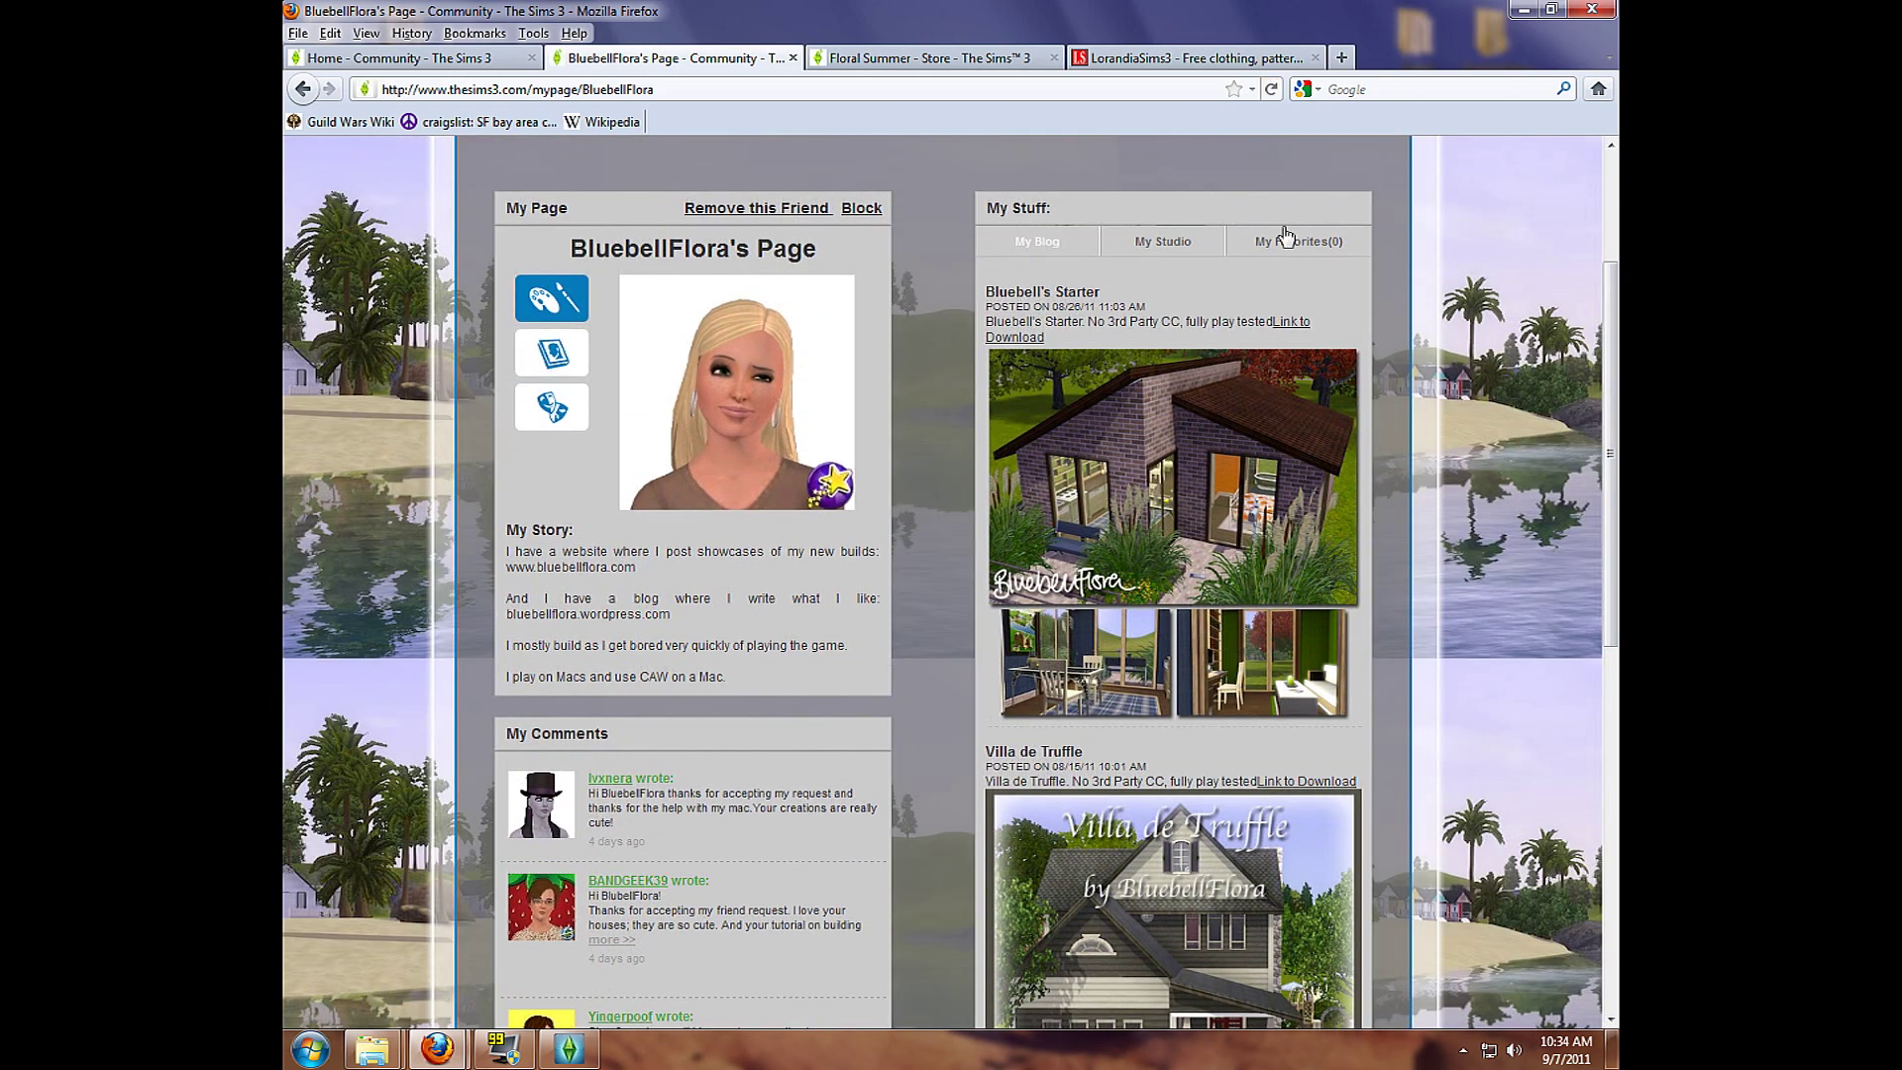
pyautogui.click(1149, 249)
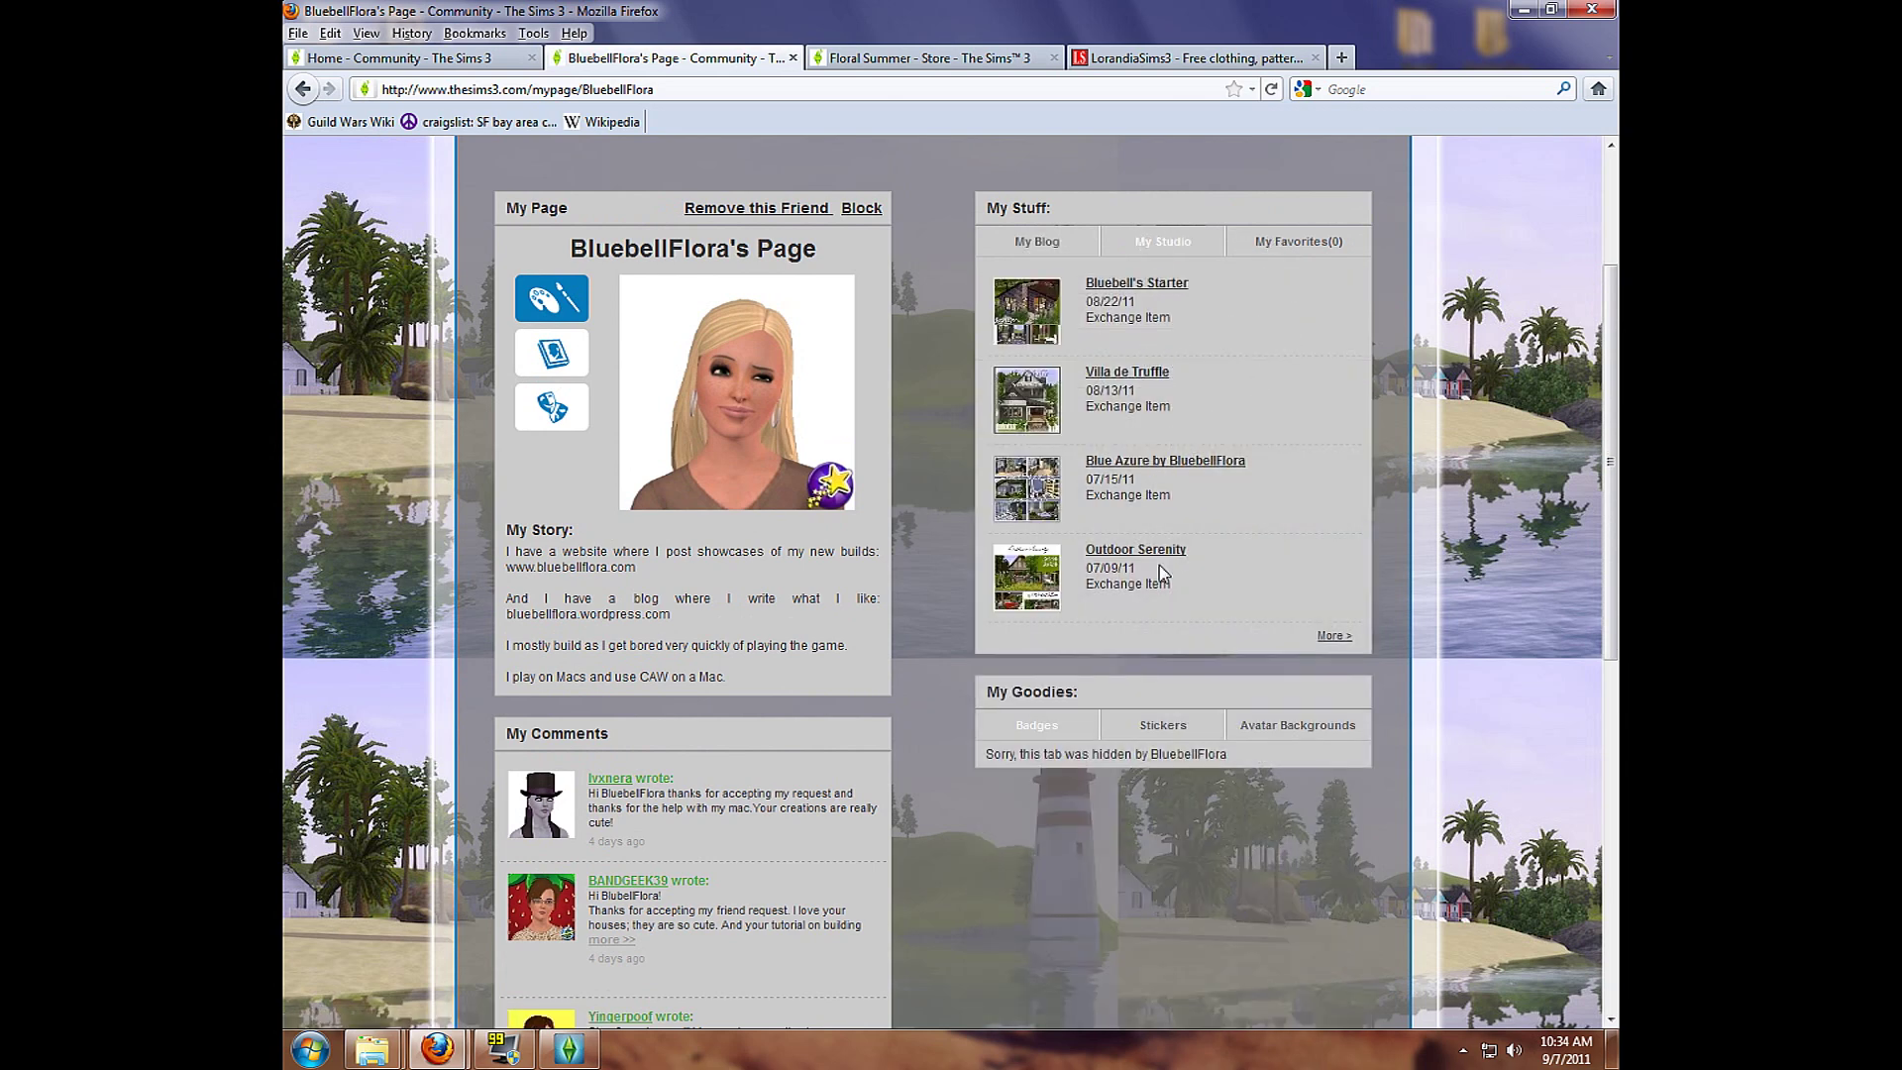
pyautogui.moveTo(1614, 507); pyautogui.dragTo(1614, 391)
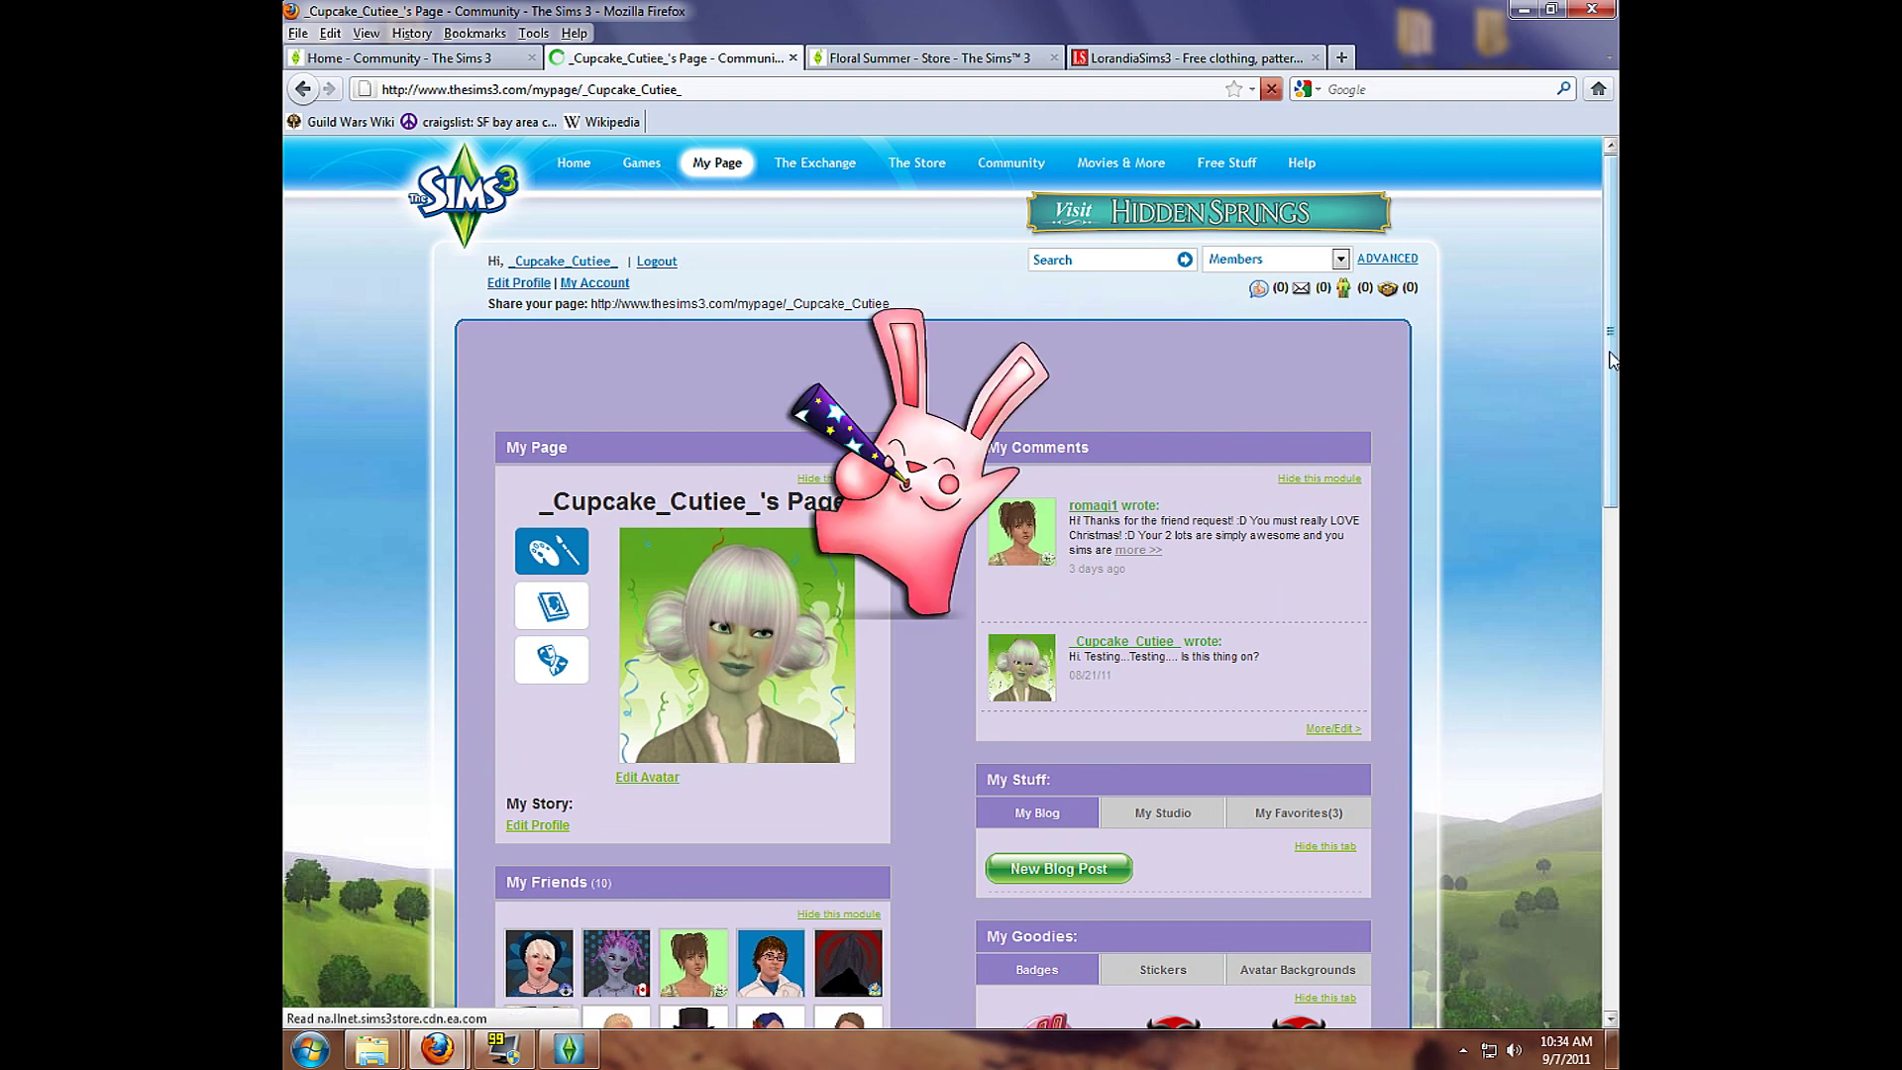
# - Open the profile page of the friend with the glasses avatar from My Friends, view it and return to the own profile page
pyautogui.moveTo(1610, 363); pyautogui.dragTo(1610, 506)
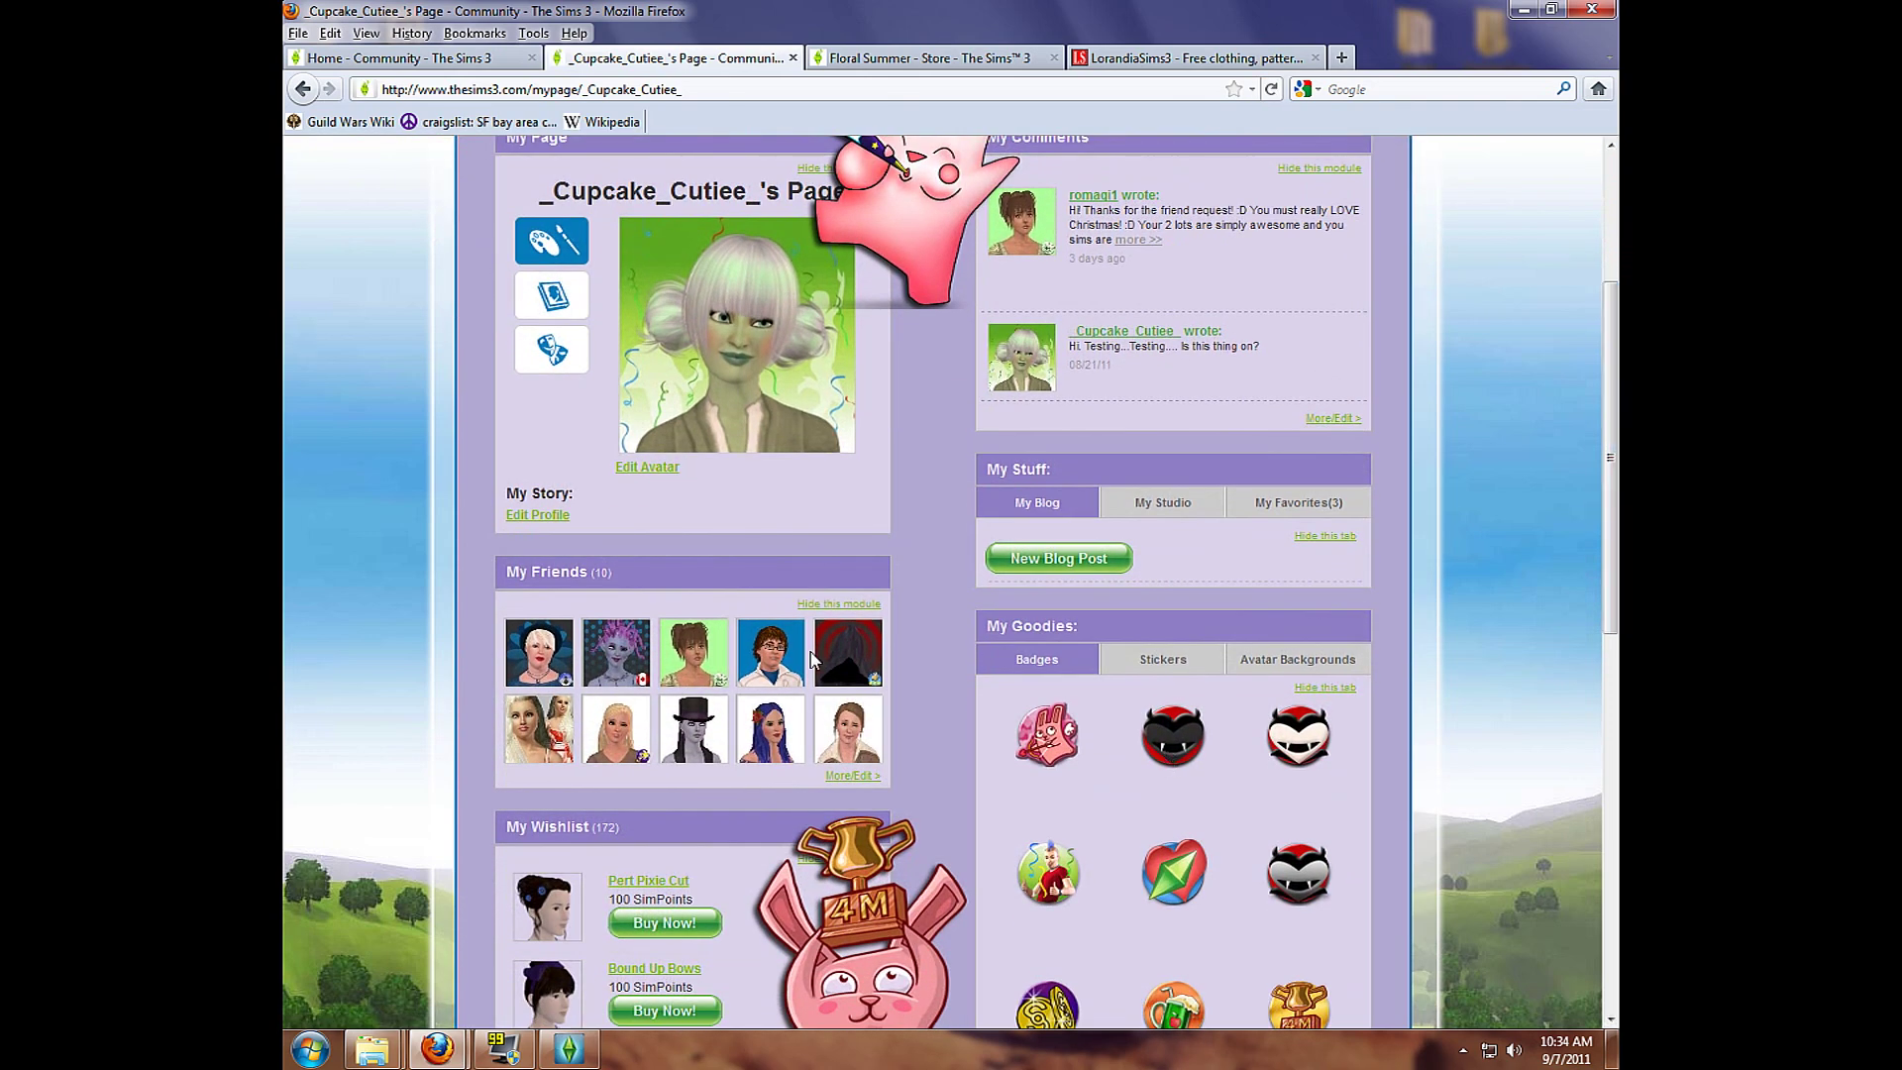
pyautogui.click(778, 662)
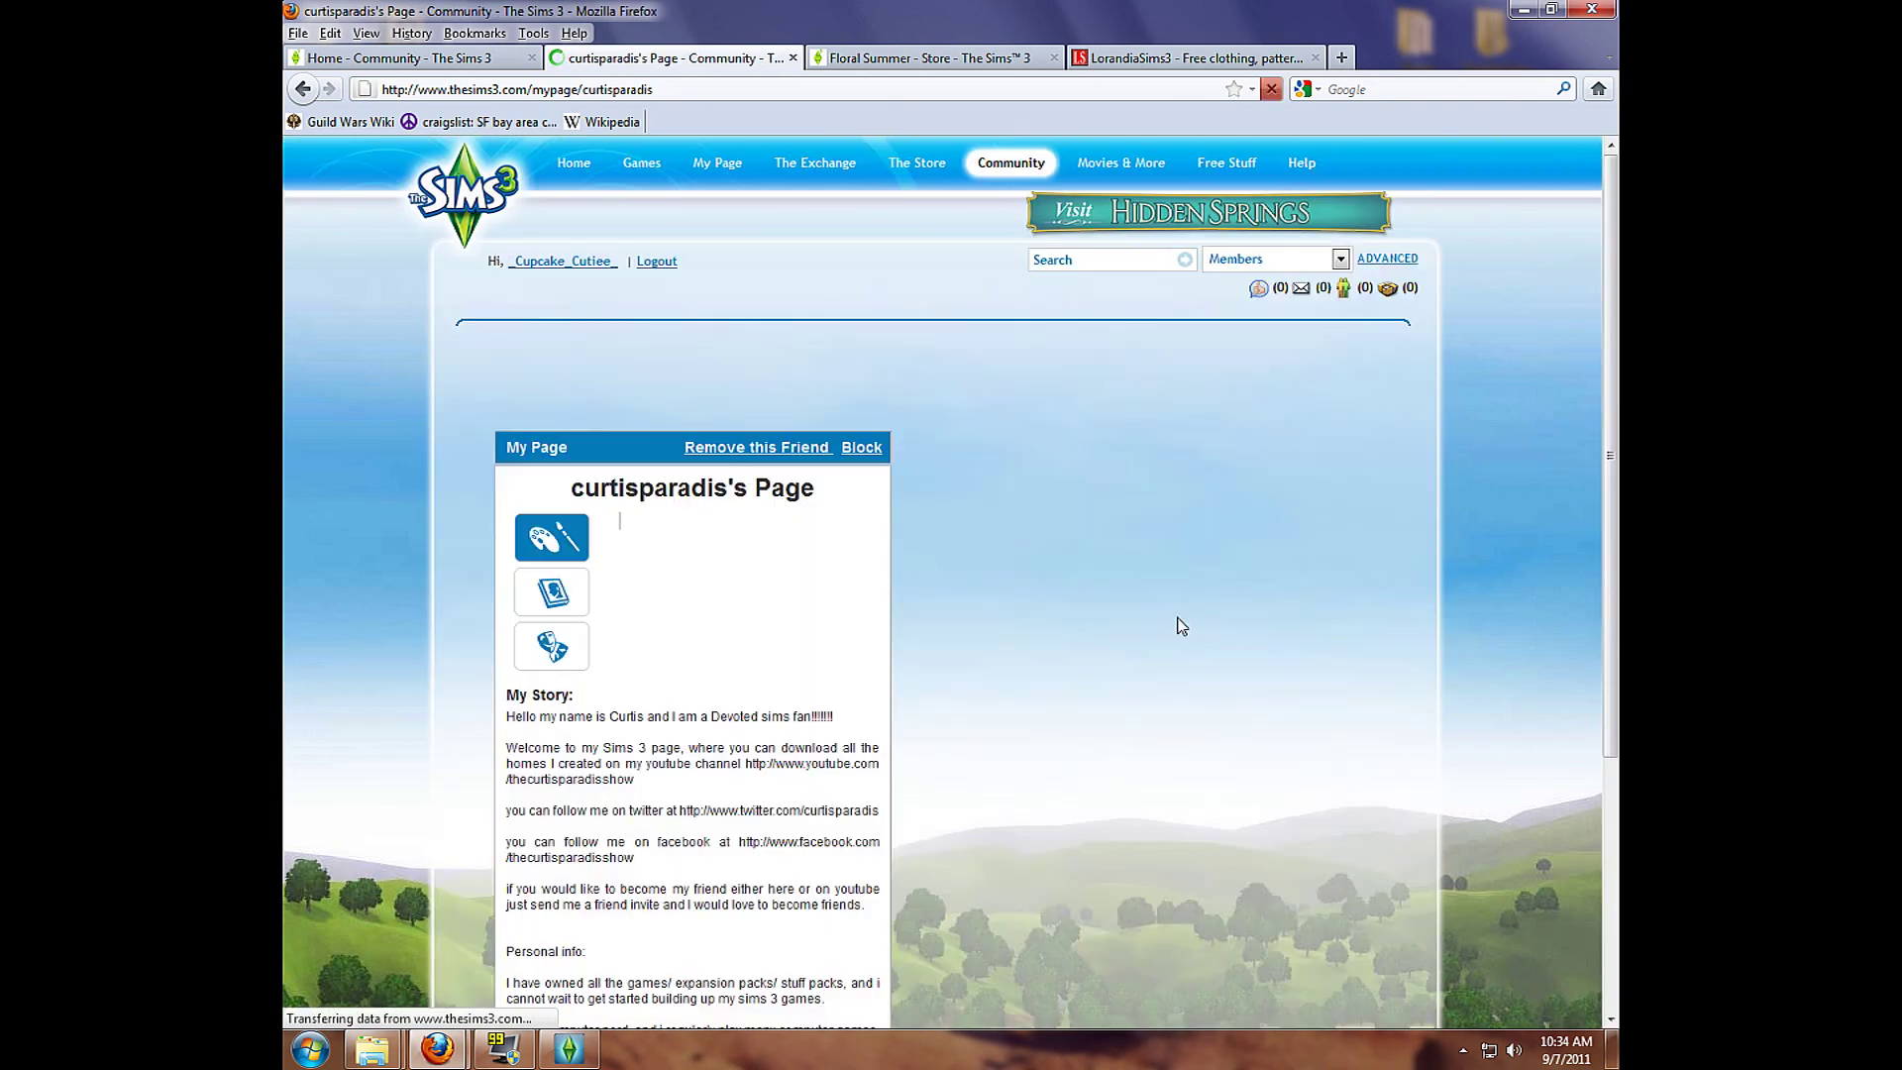
pyautogui.scroll(-3, 608, 378)
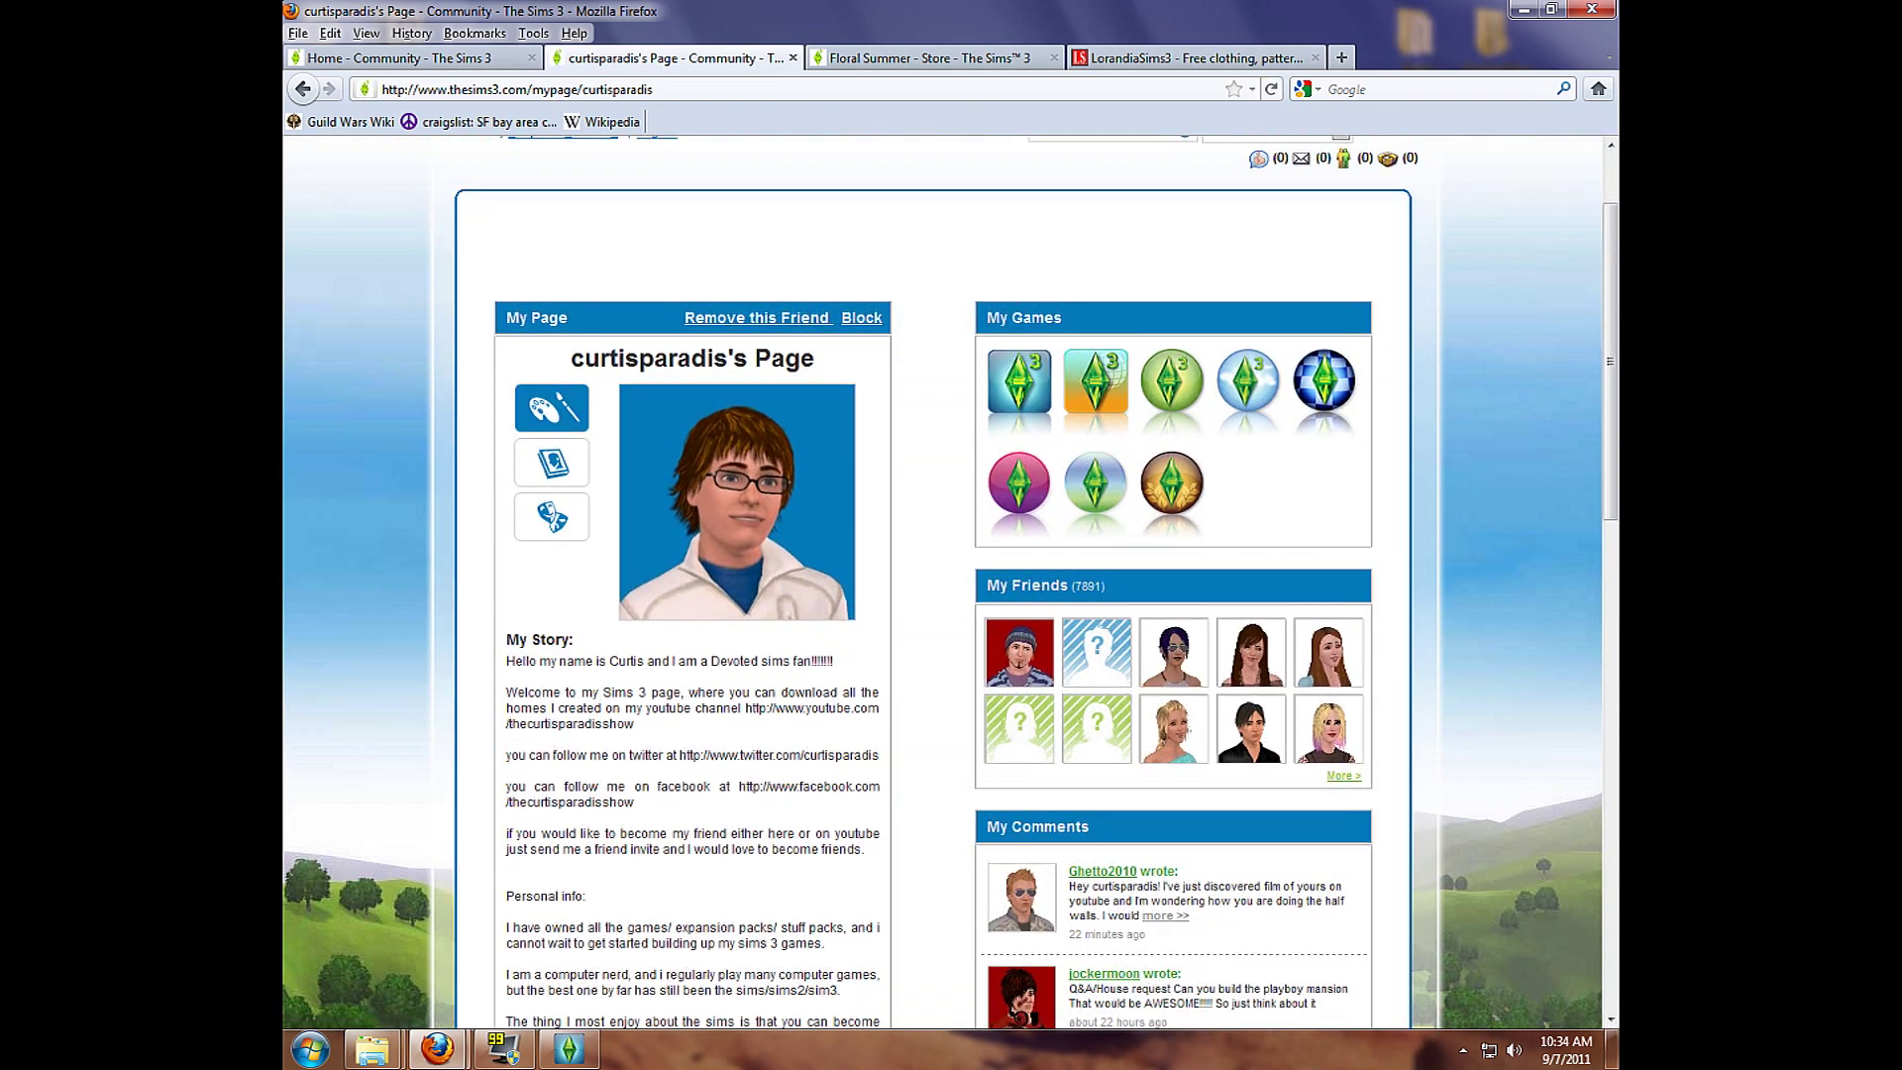
pyautogui.click(301, 89)
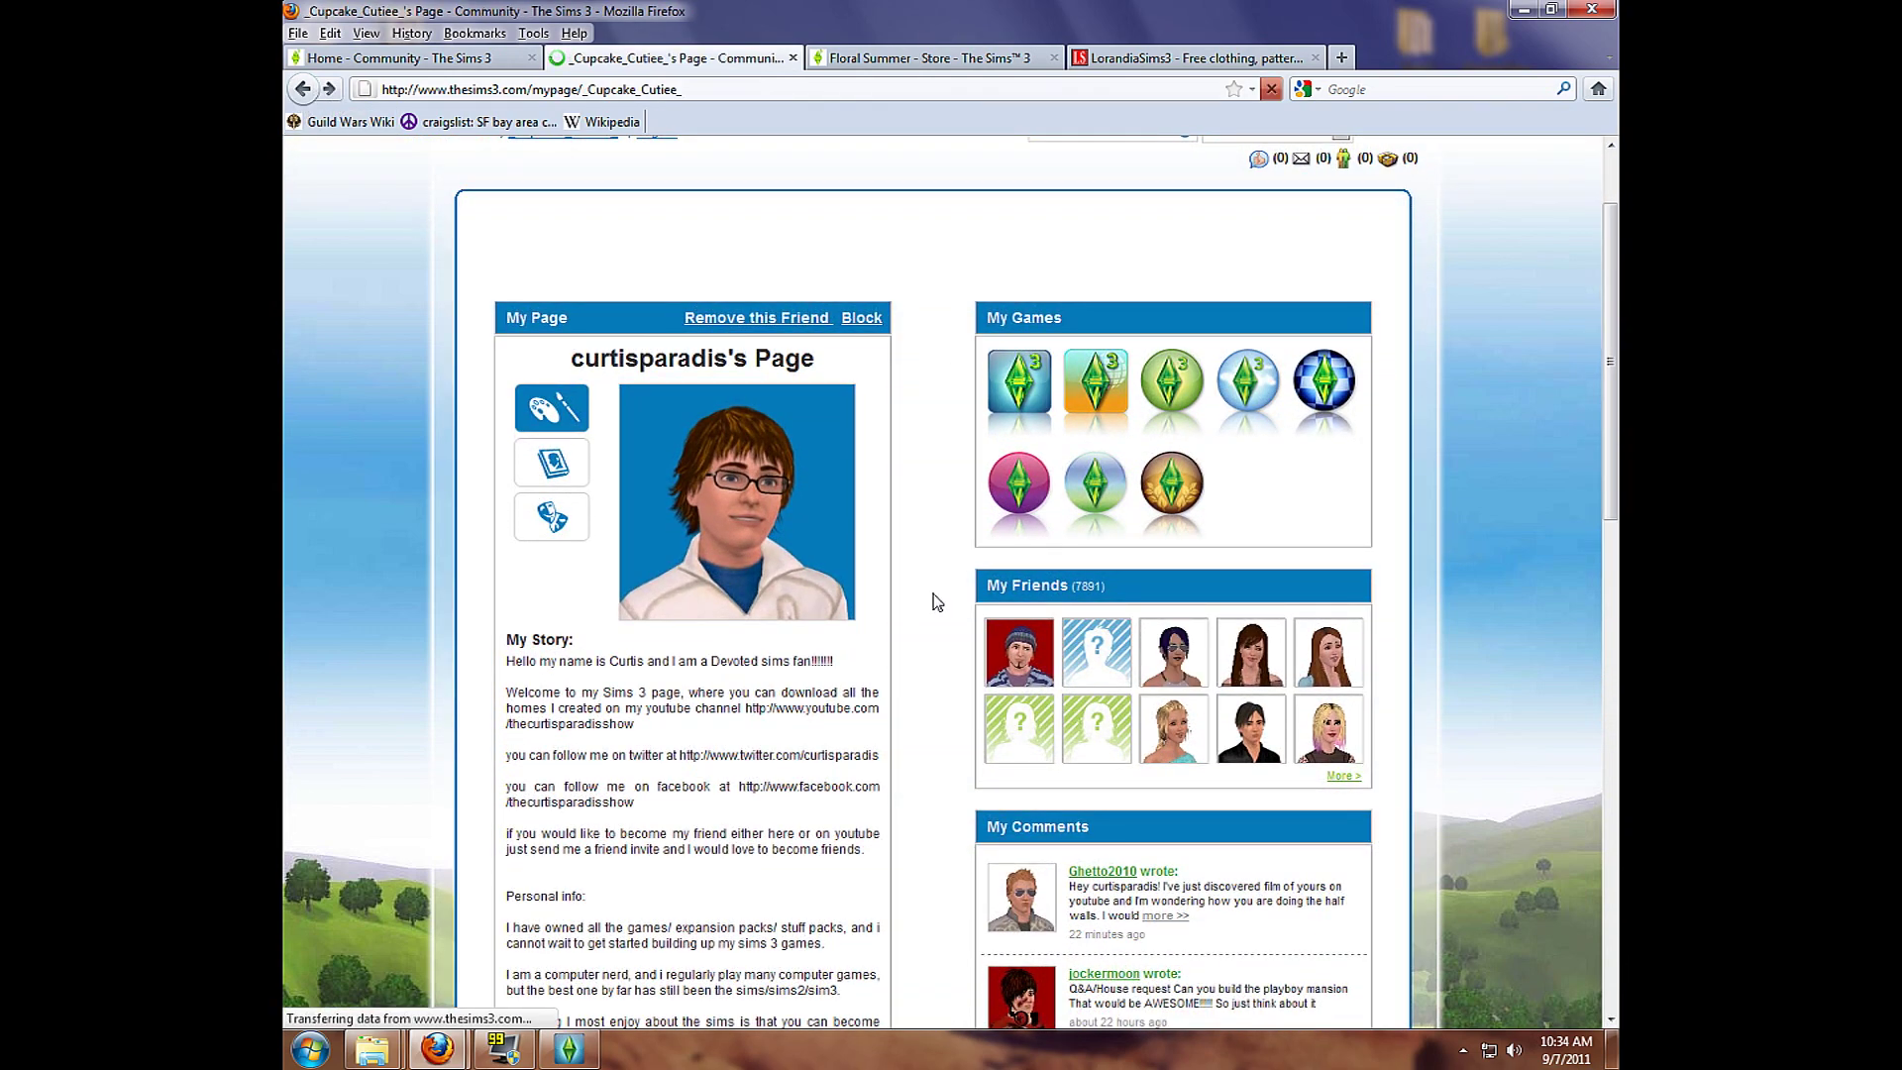
# - Open the profile page of the friend with the brown pigtails avatar and view the blog posts about shared lots
pyautogui.scroll(-5, 738, 535)
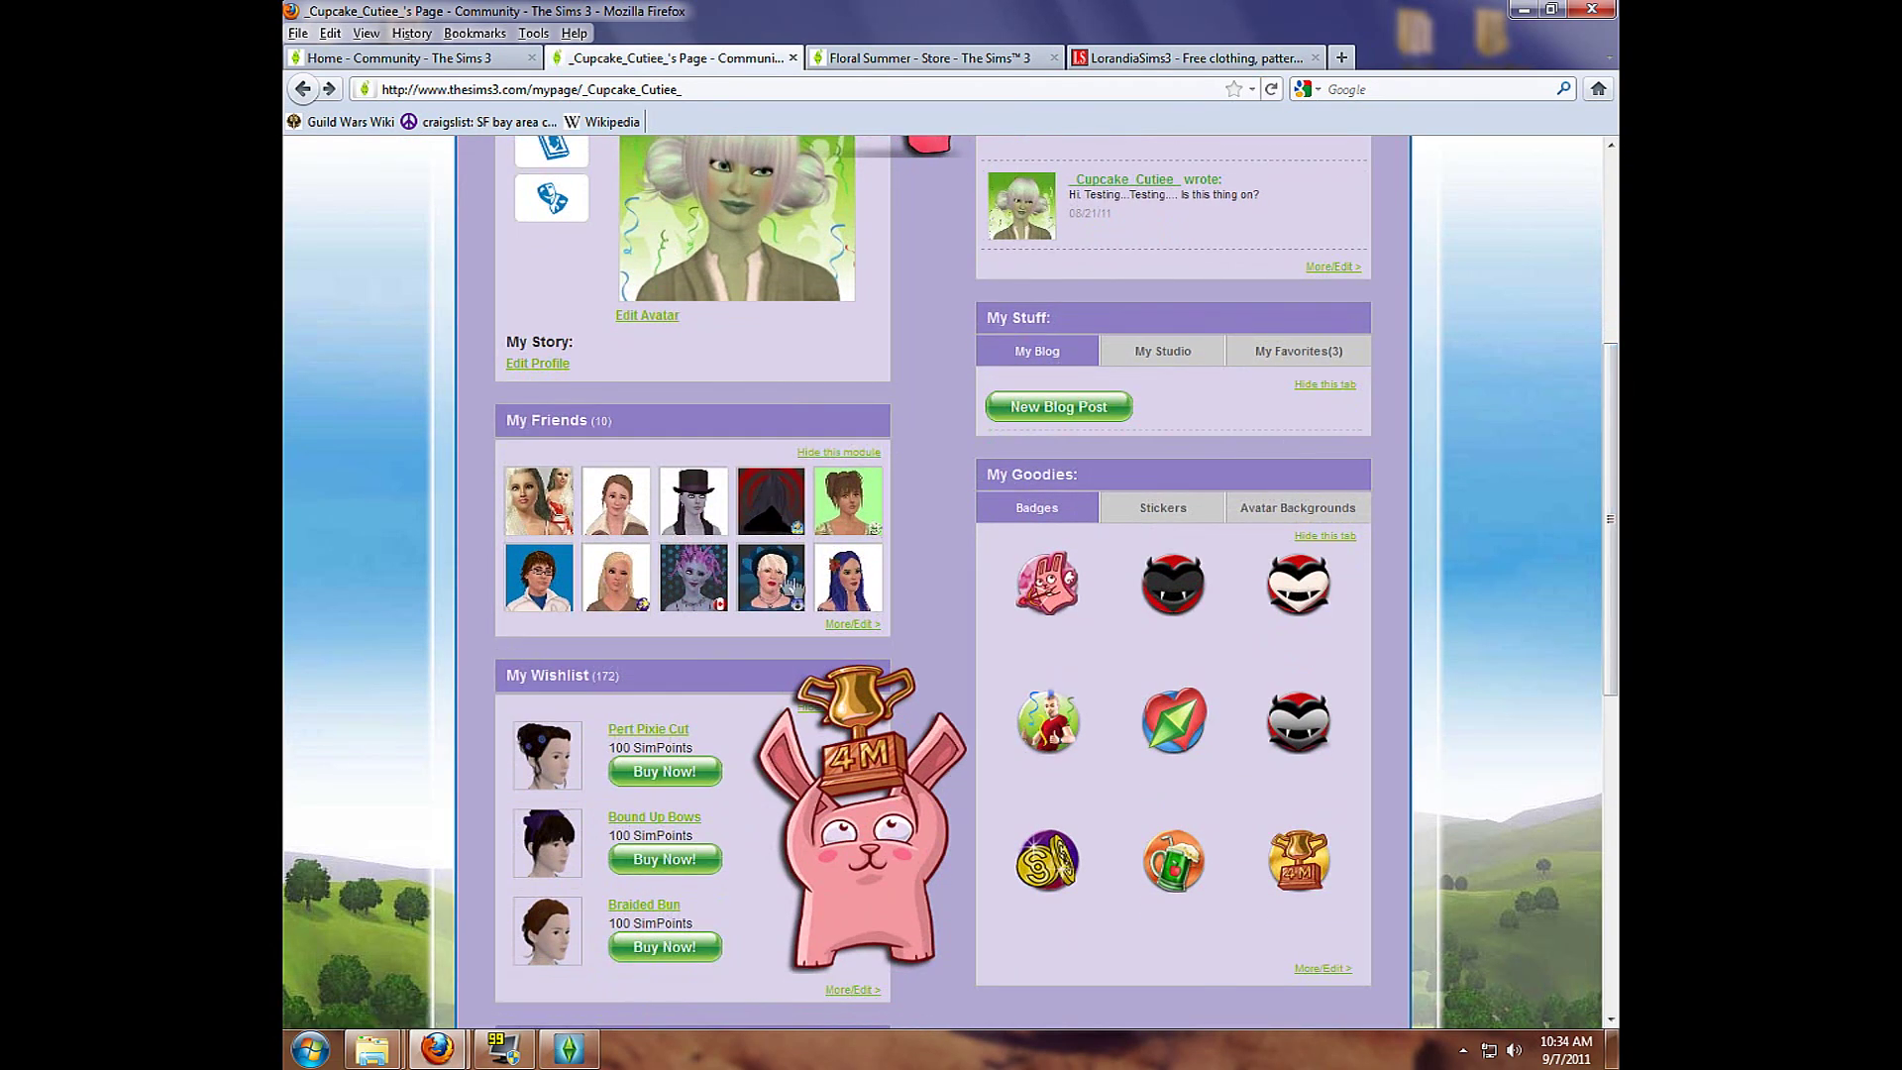
pyautogui.click(845, 504)
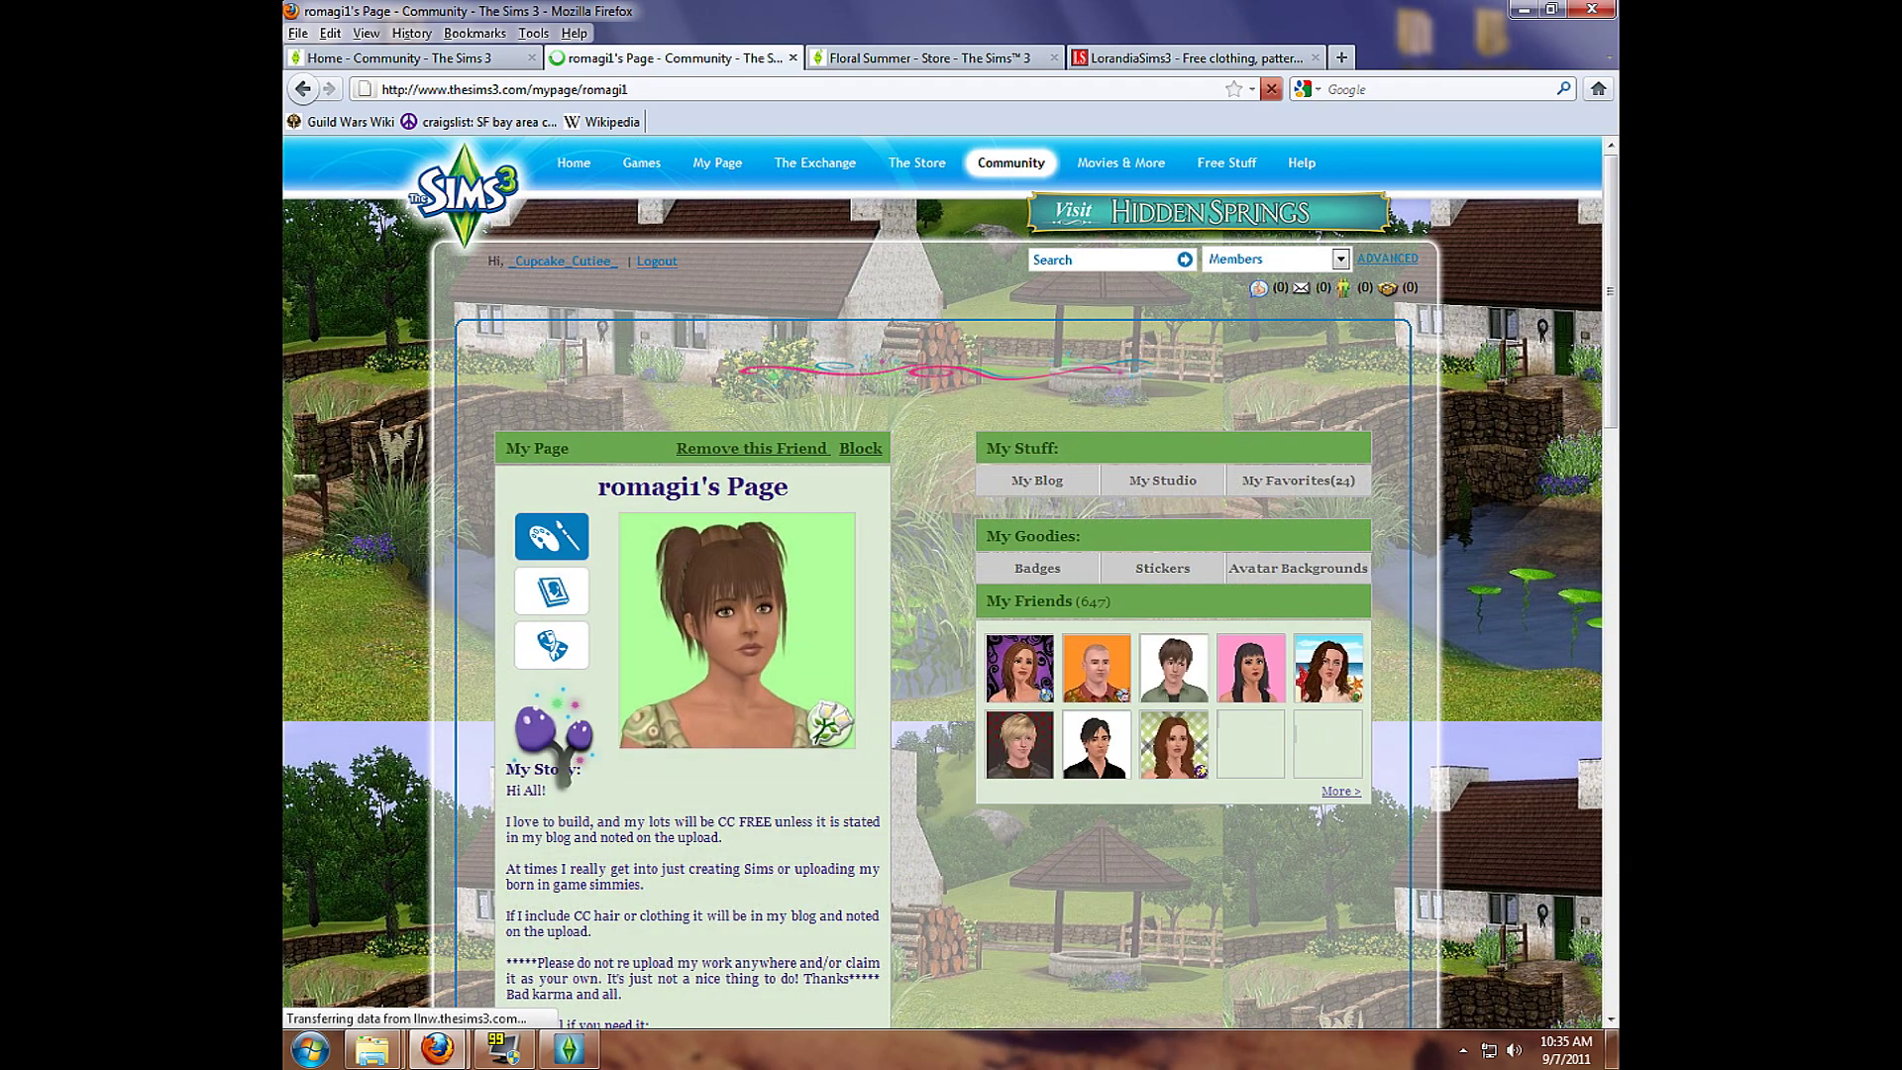
pyautogui.moveTo(1613, 302); pyautogui.dragTo(1612, 374)
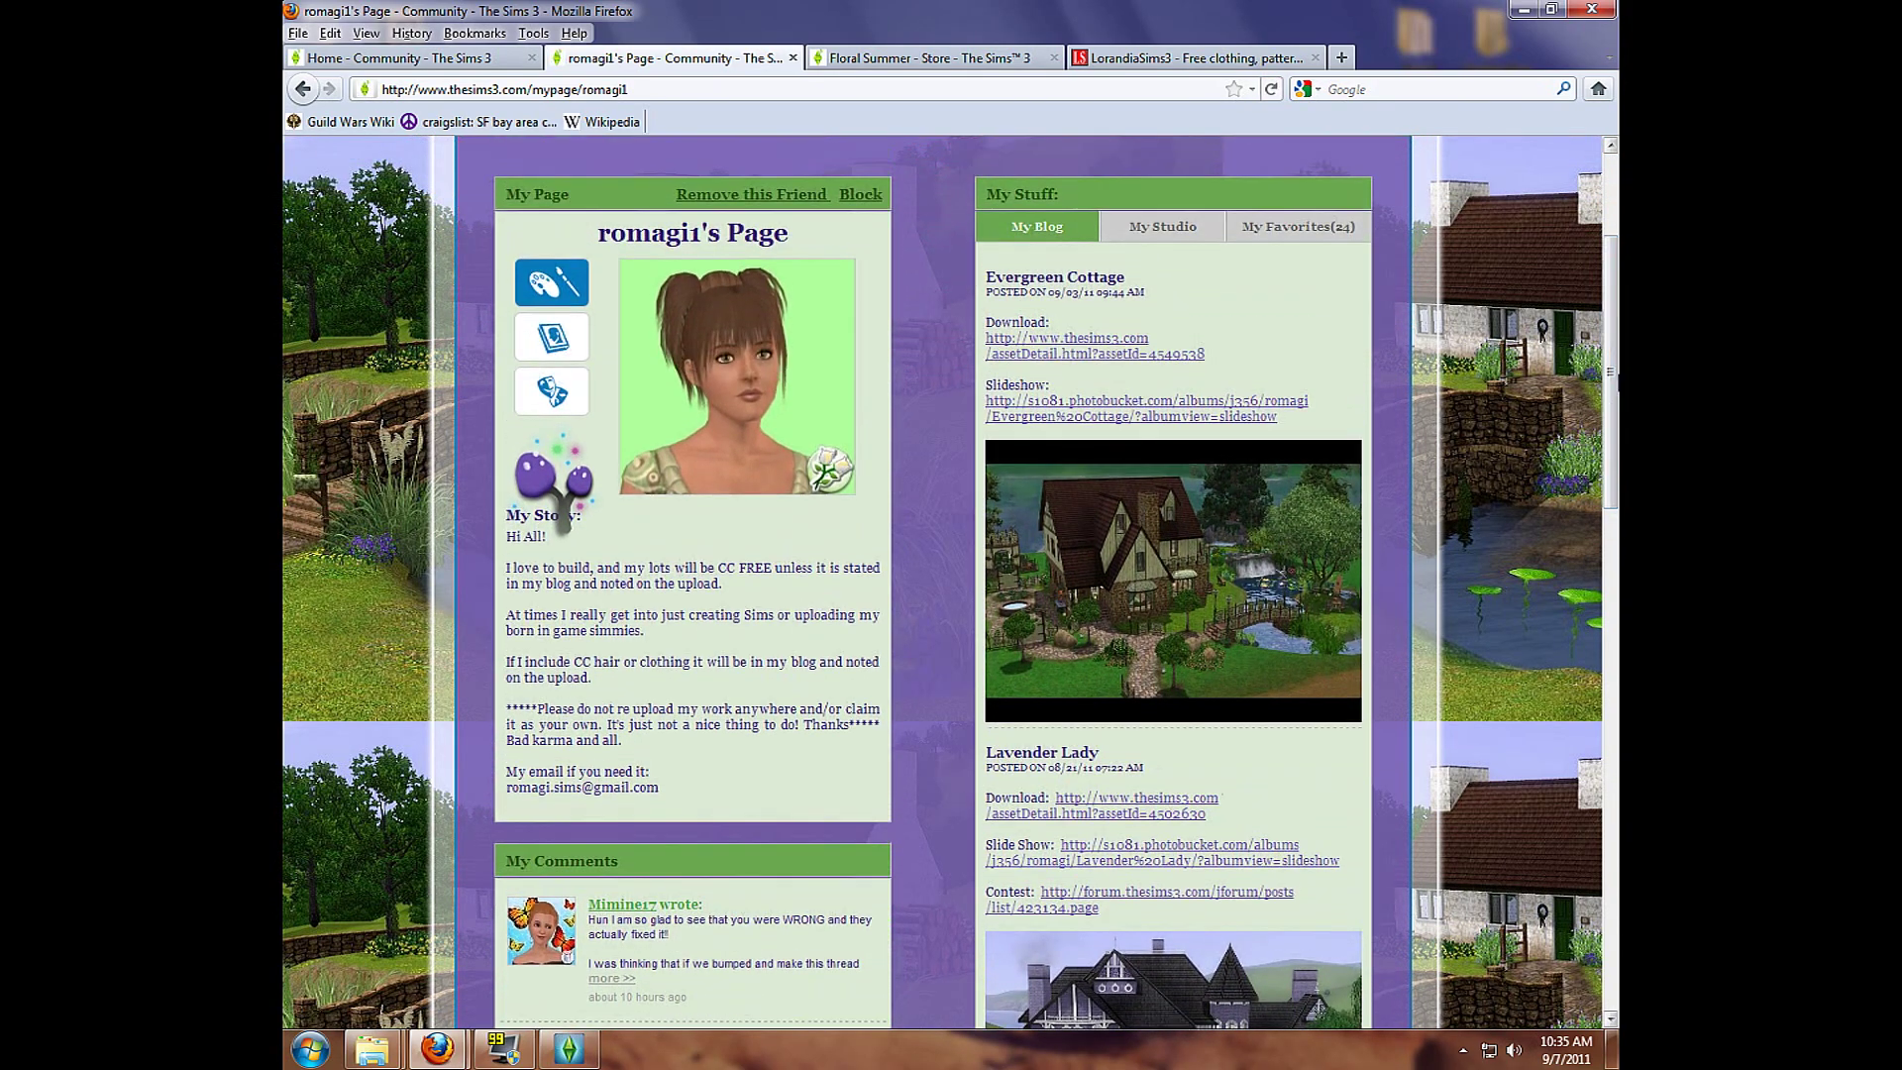
# - Switch to The Sims 3 launcher, deselect Bluebell's Starter in the downloads and open the installed content list
pyautogui.click(569, 1048)
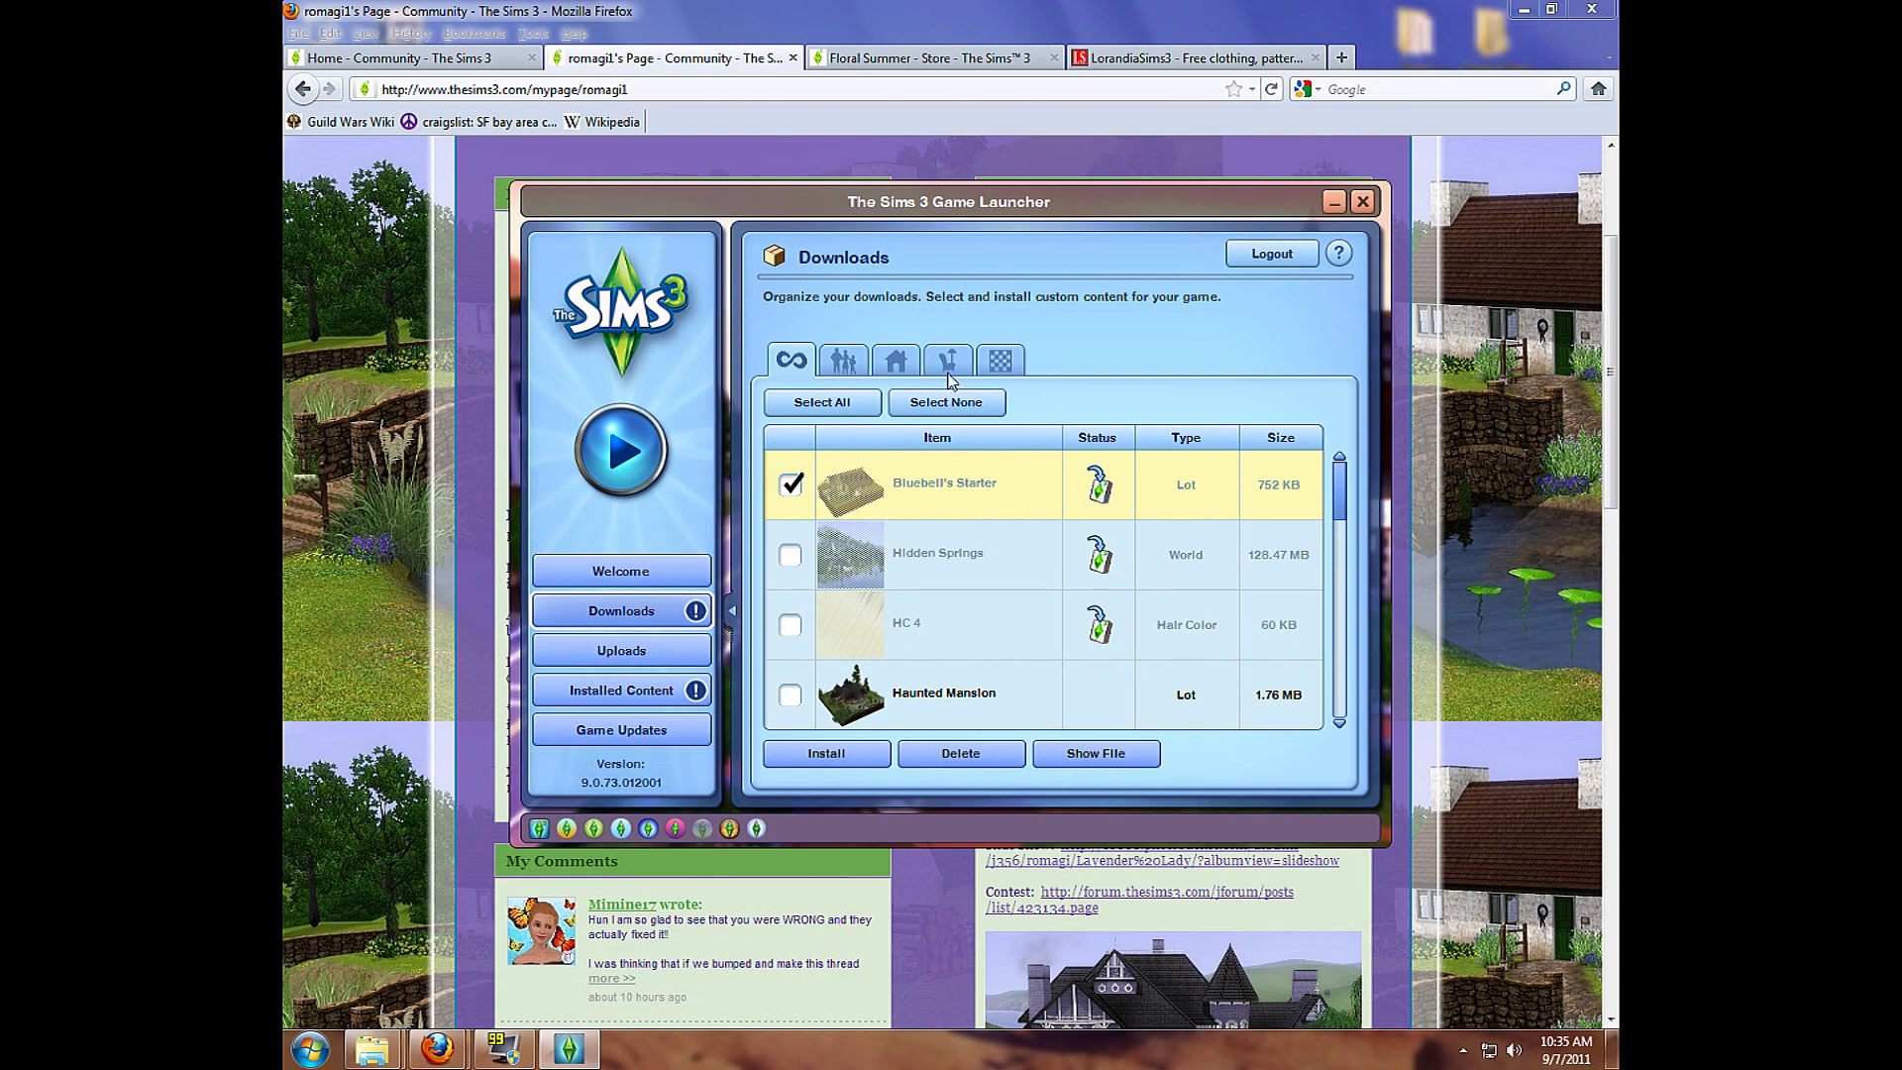
pyautogui.click(789, 486)
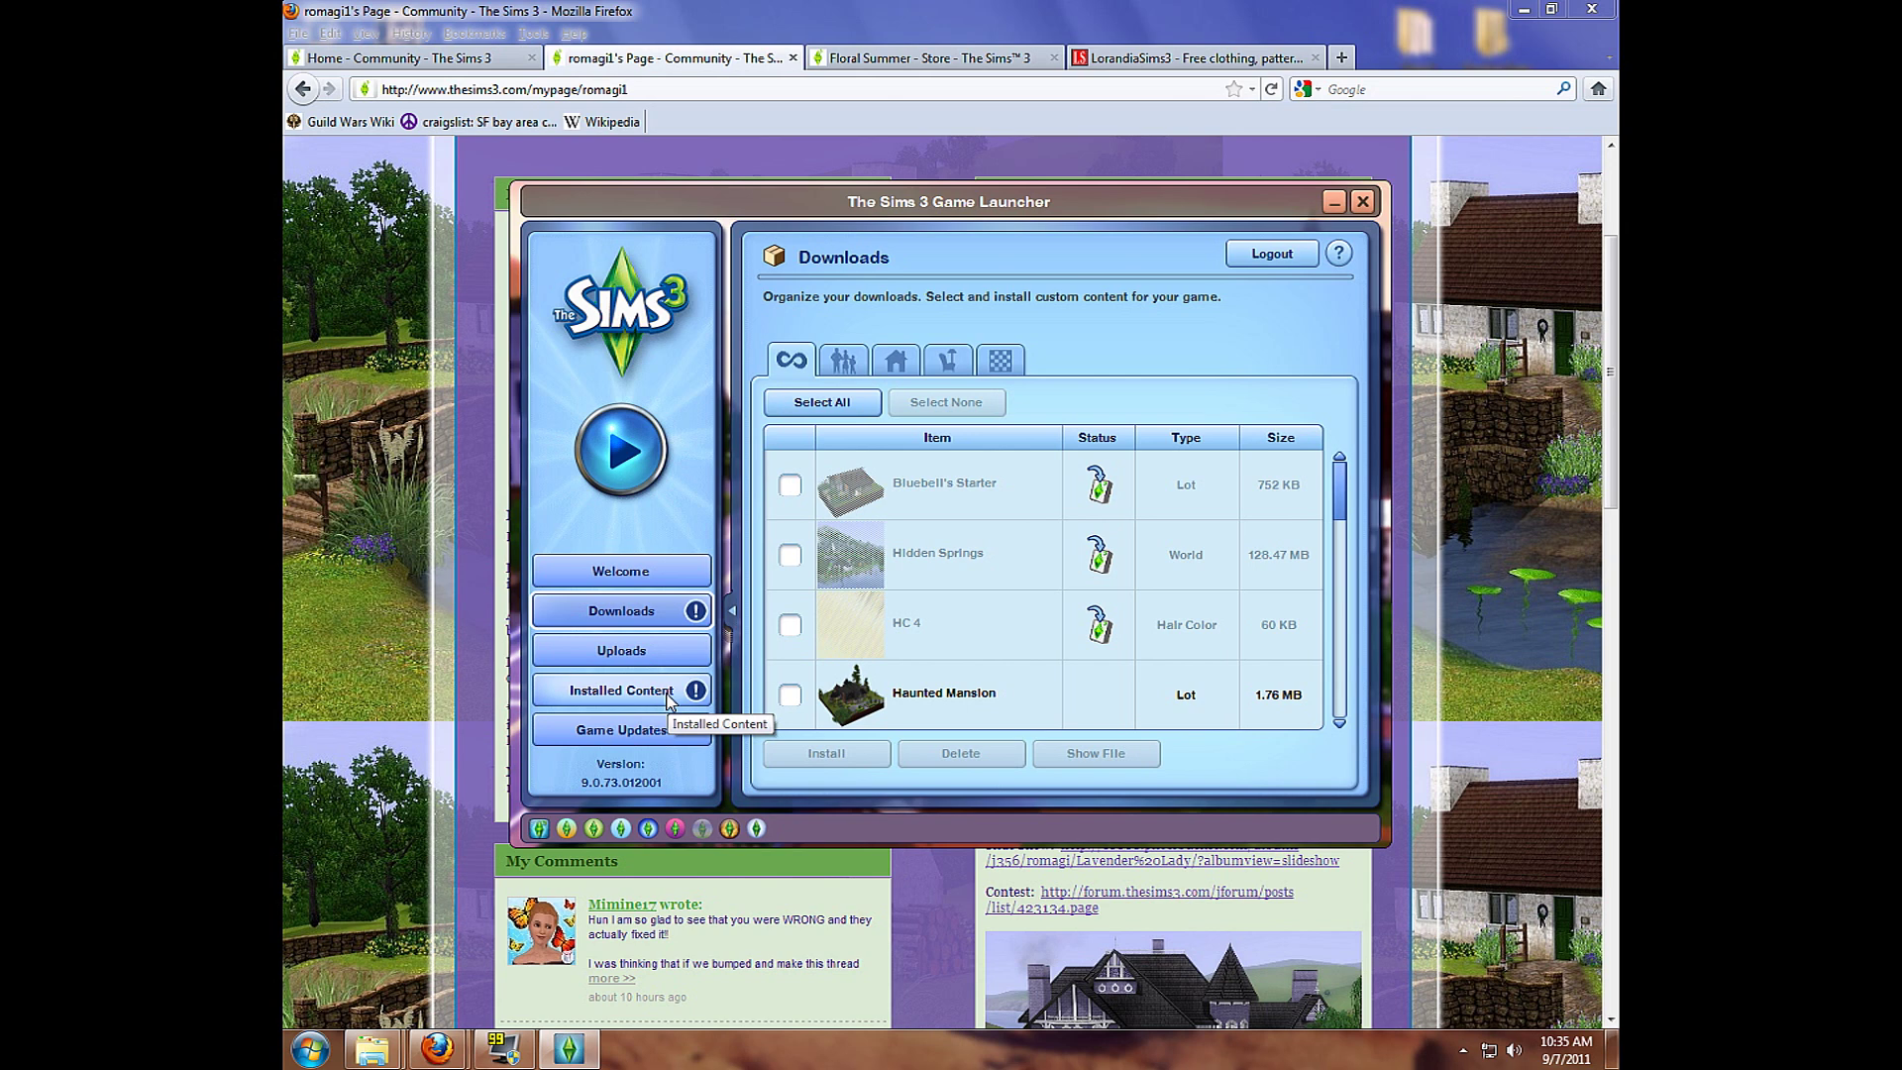
pyautogui.click(668, 700)
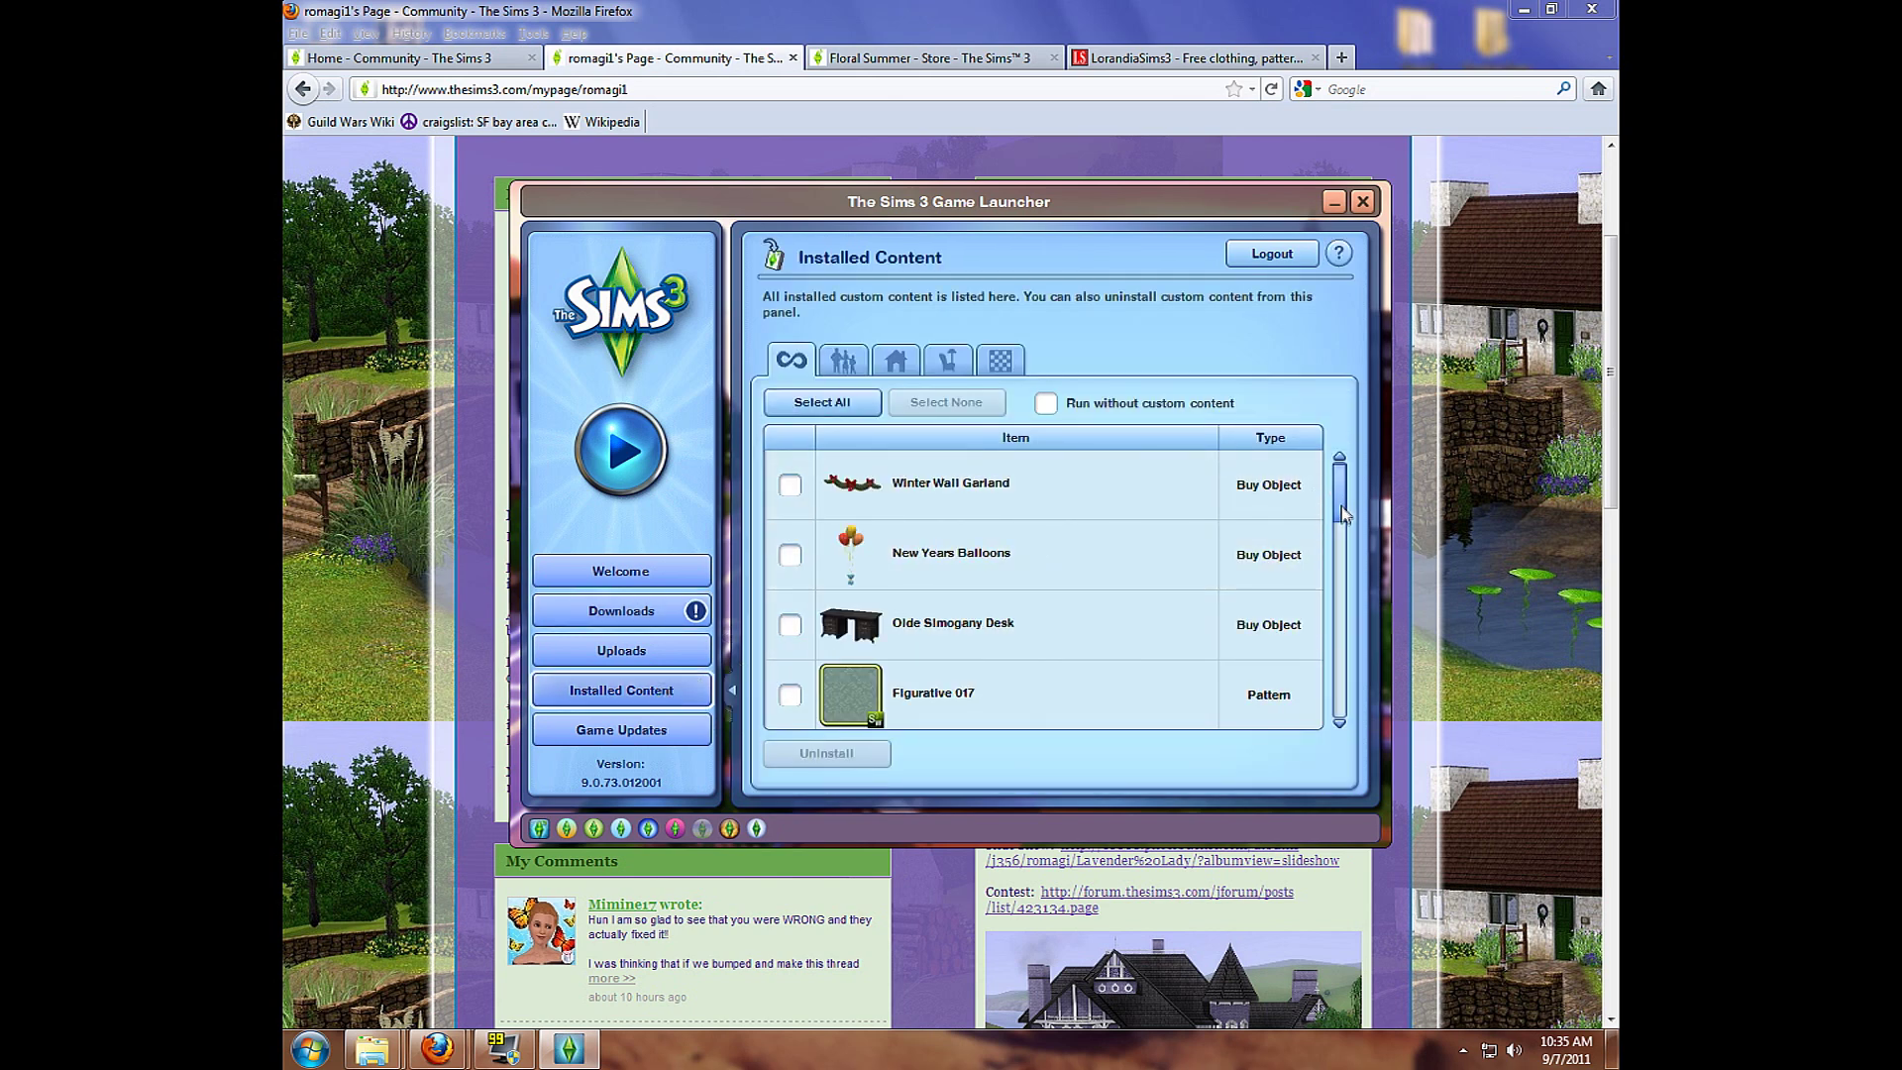
# - Browse the installed custom content and try selecting the mensure_YummyIceCreamShop_CashRegister(Food) object as an example
pyautogui.click(1341, 513)
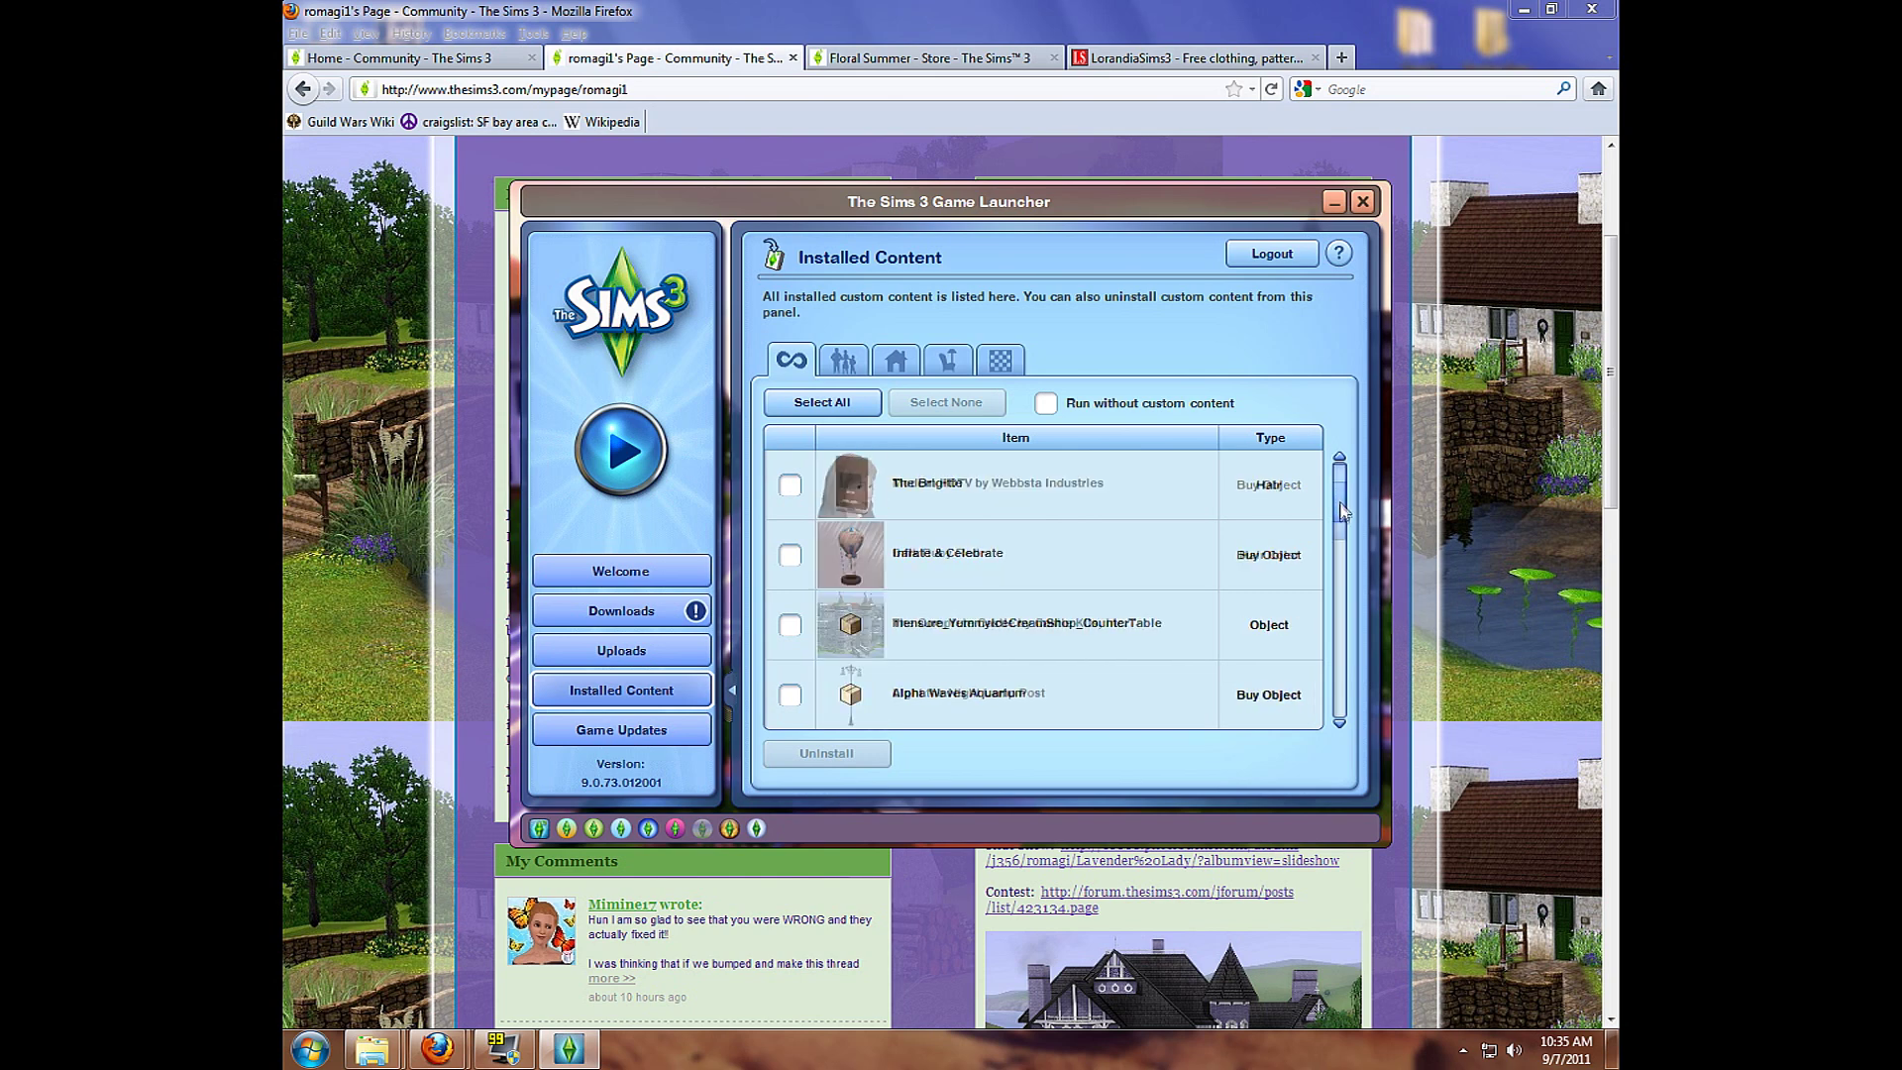
pyautogui.moveTo(1342, 515); pyautogui.dragTo(1349, 611)
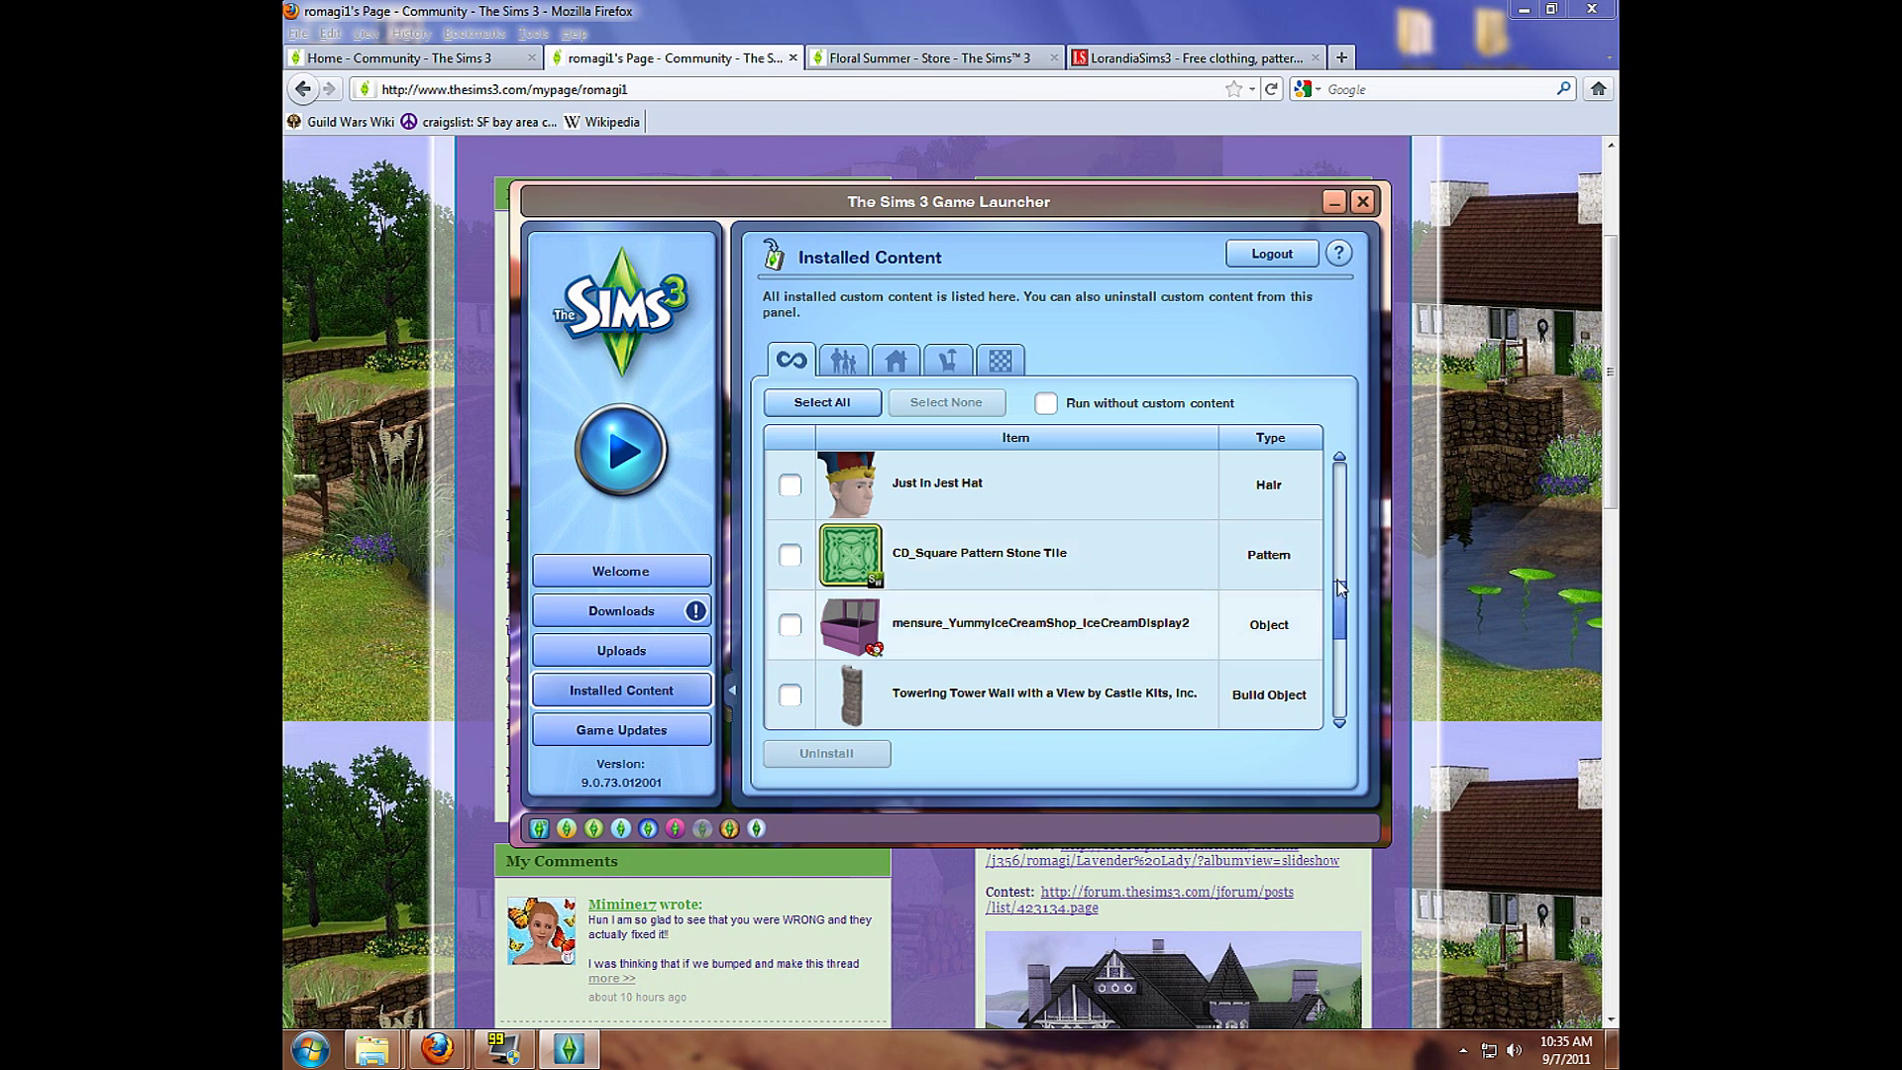
pyautogui.click(1338, 458)
pyautogui.click(1338, 458)
pyautogui.click(1339, 459)
pyautogui.click(1339, 459)
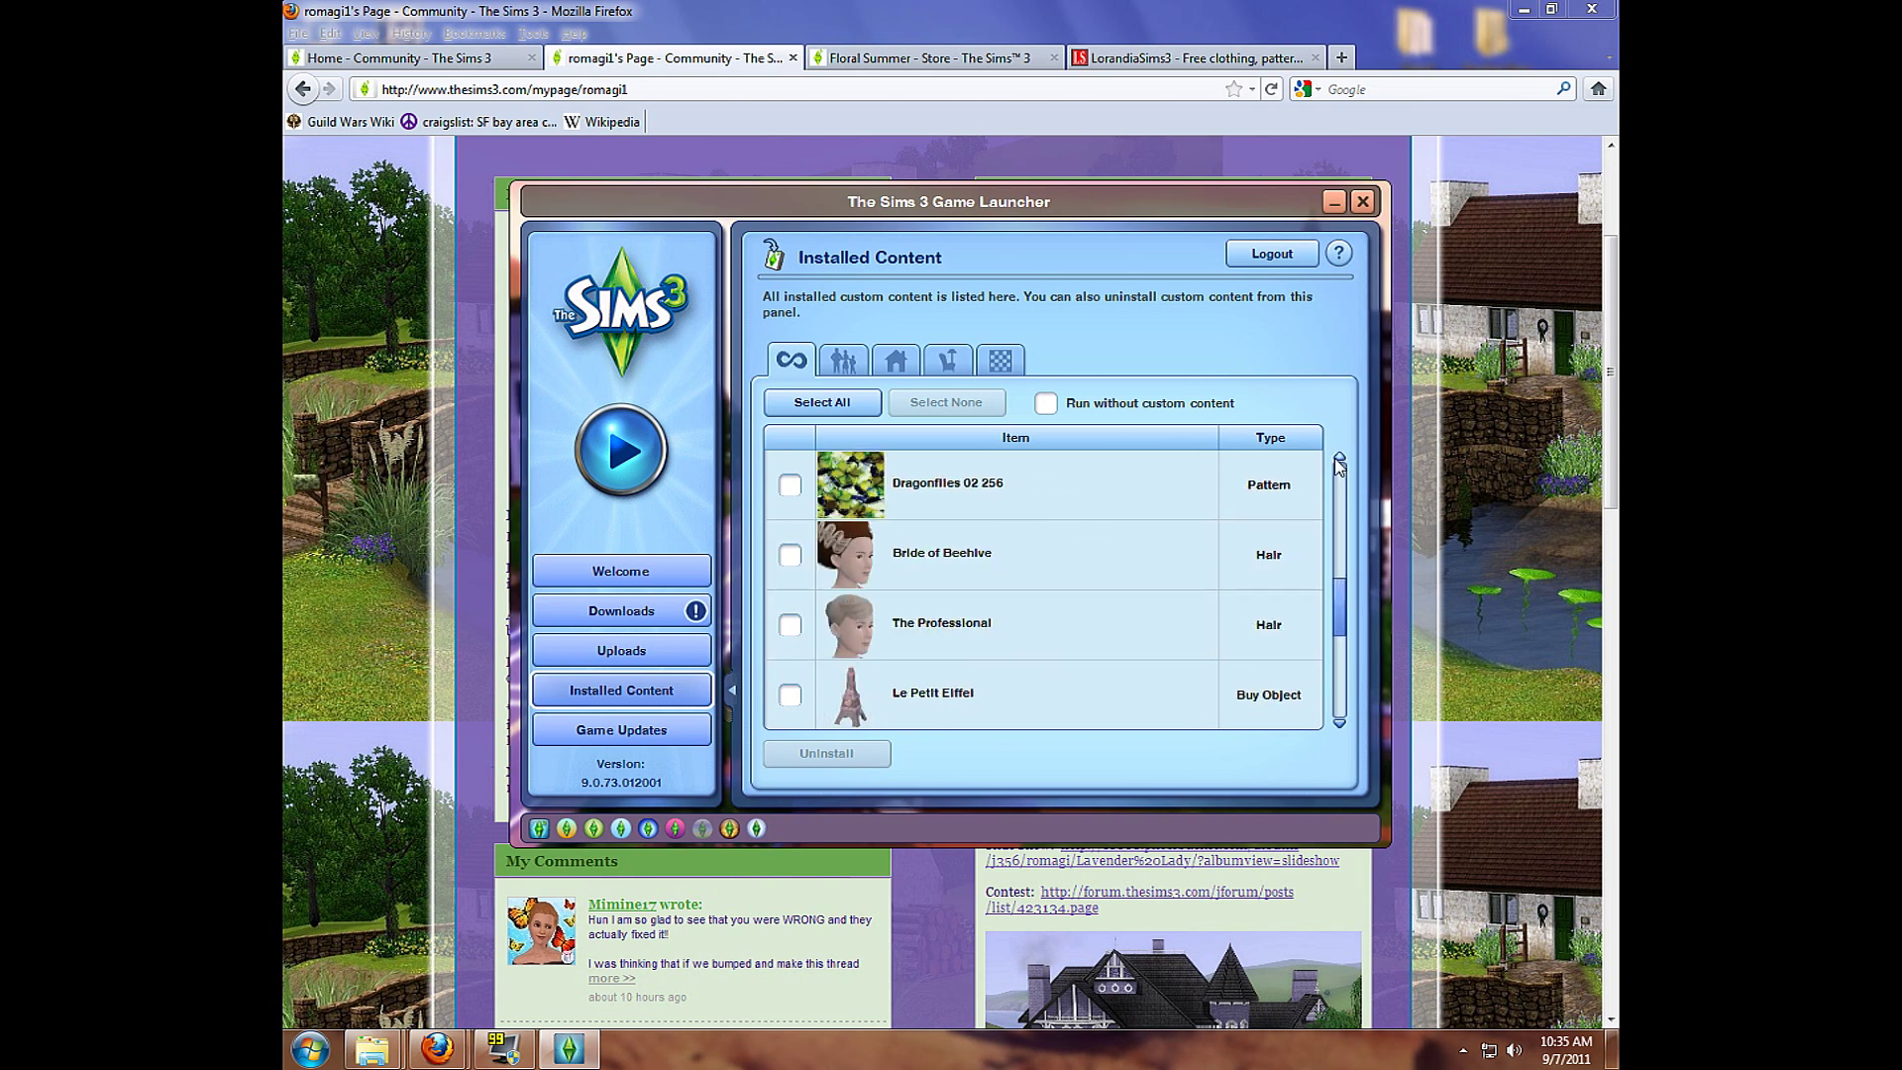
pyautogui.click(1339, 460)
pyautogui.click(1339, 466)
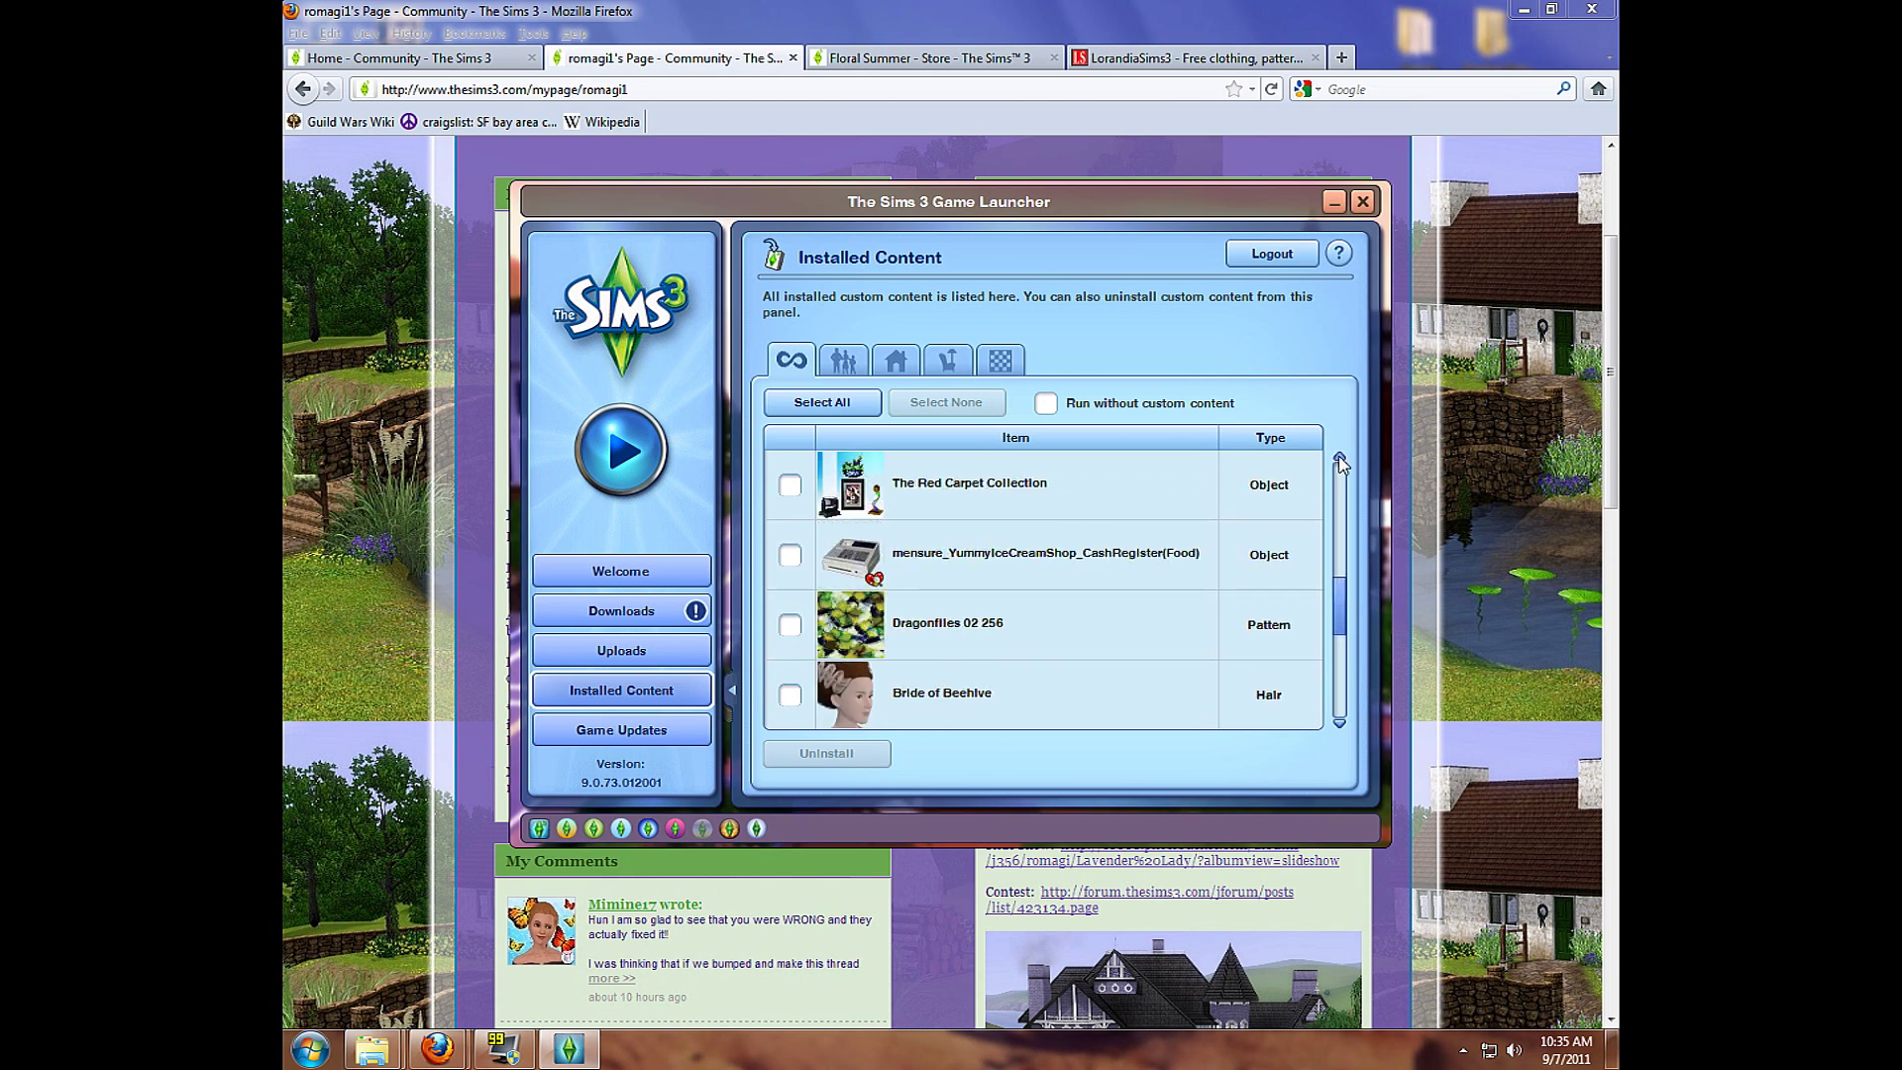
pyautogui.click(790, 553)
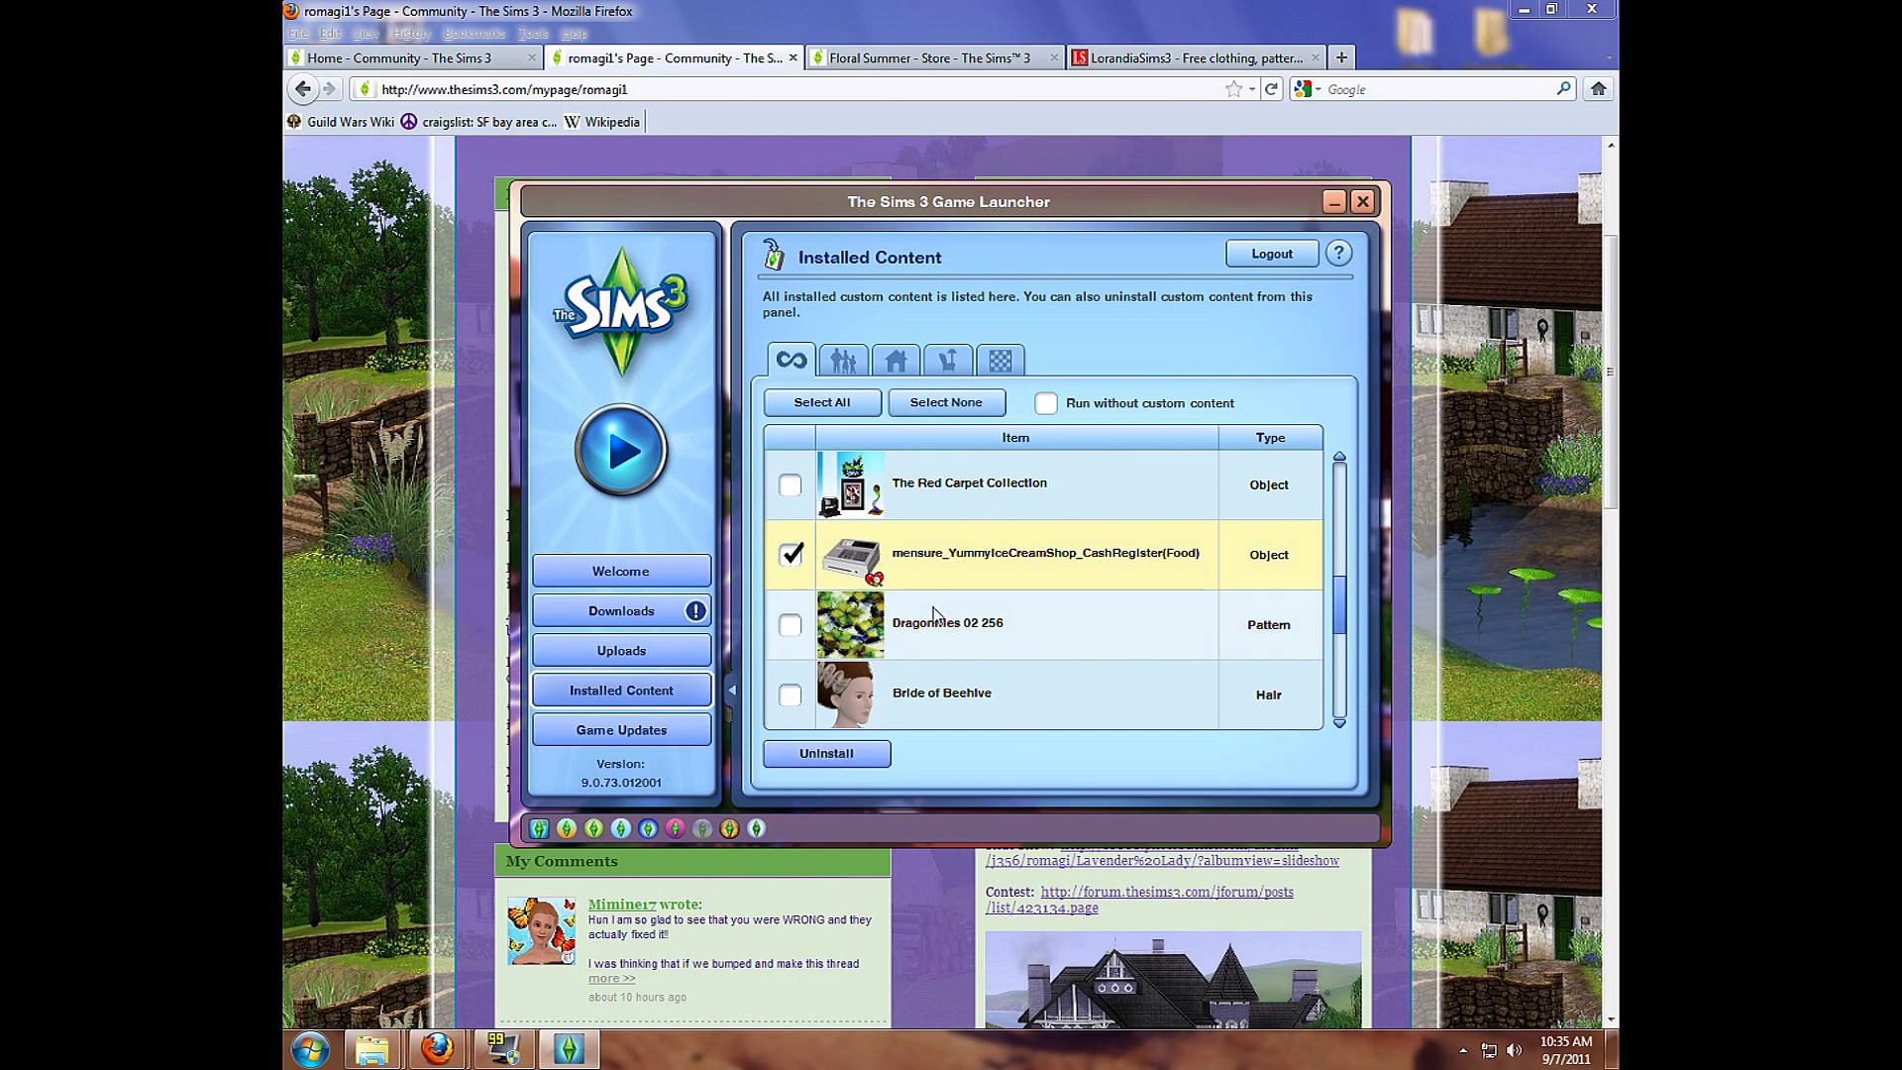
pyautogui.moveTo(1341, 596); pyautogui.dragTo(1342, 630)
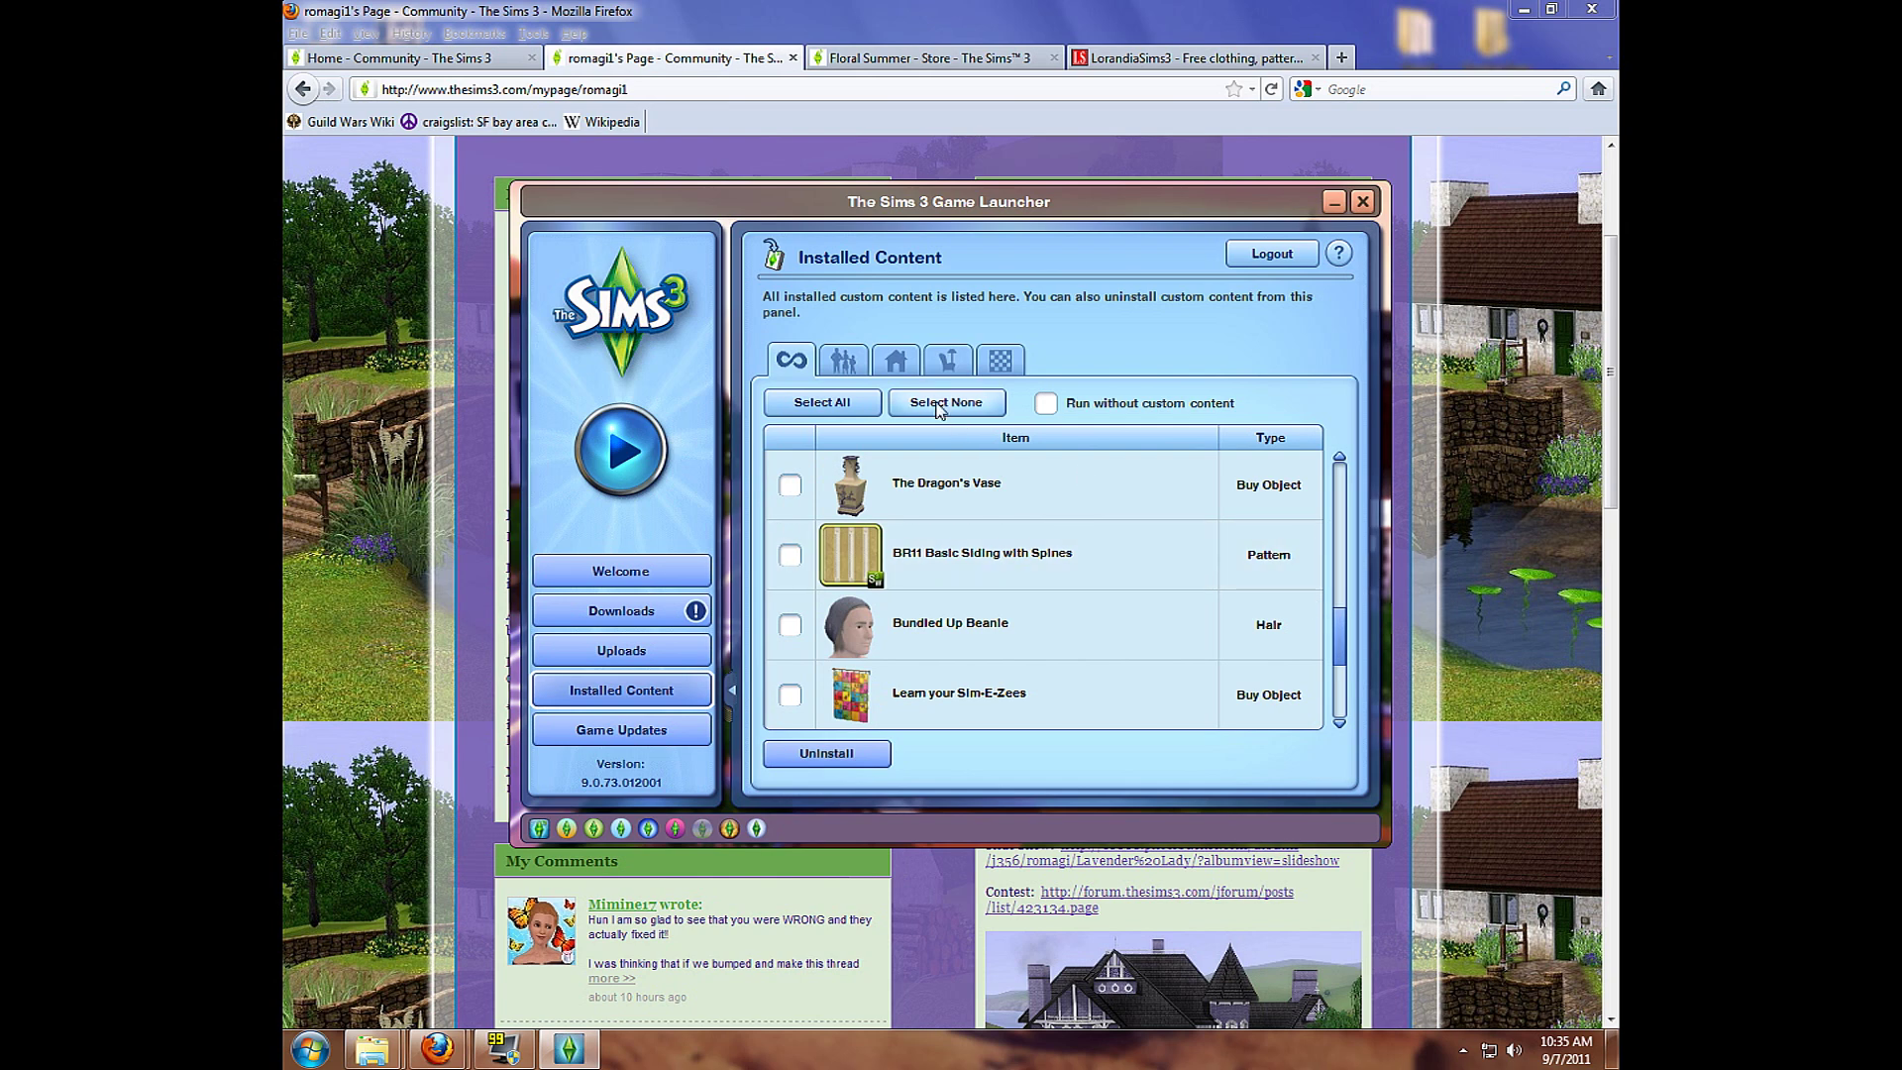
# - Uninstall the Bluebell's Starter lot from the installed content and accept the warning
pyautogui.moveTo(1344, 630); pyautogui.dragTo(1349, 687)
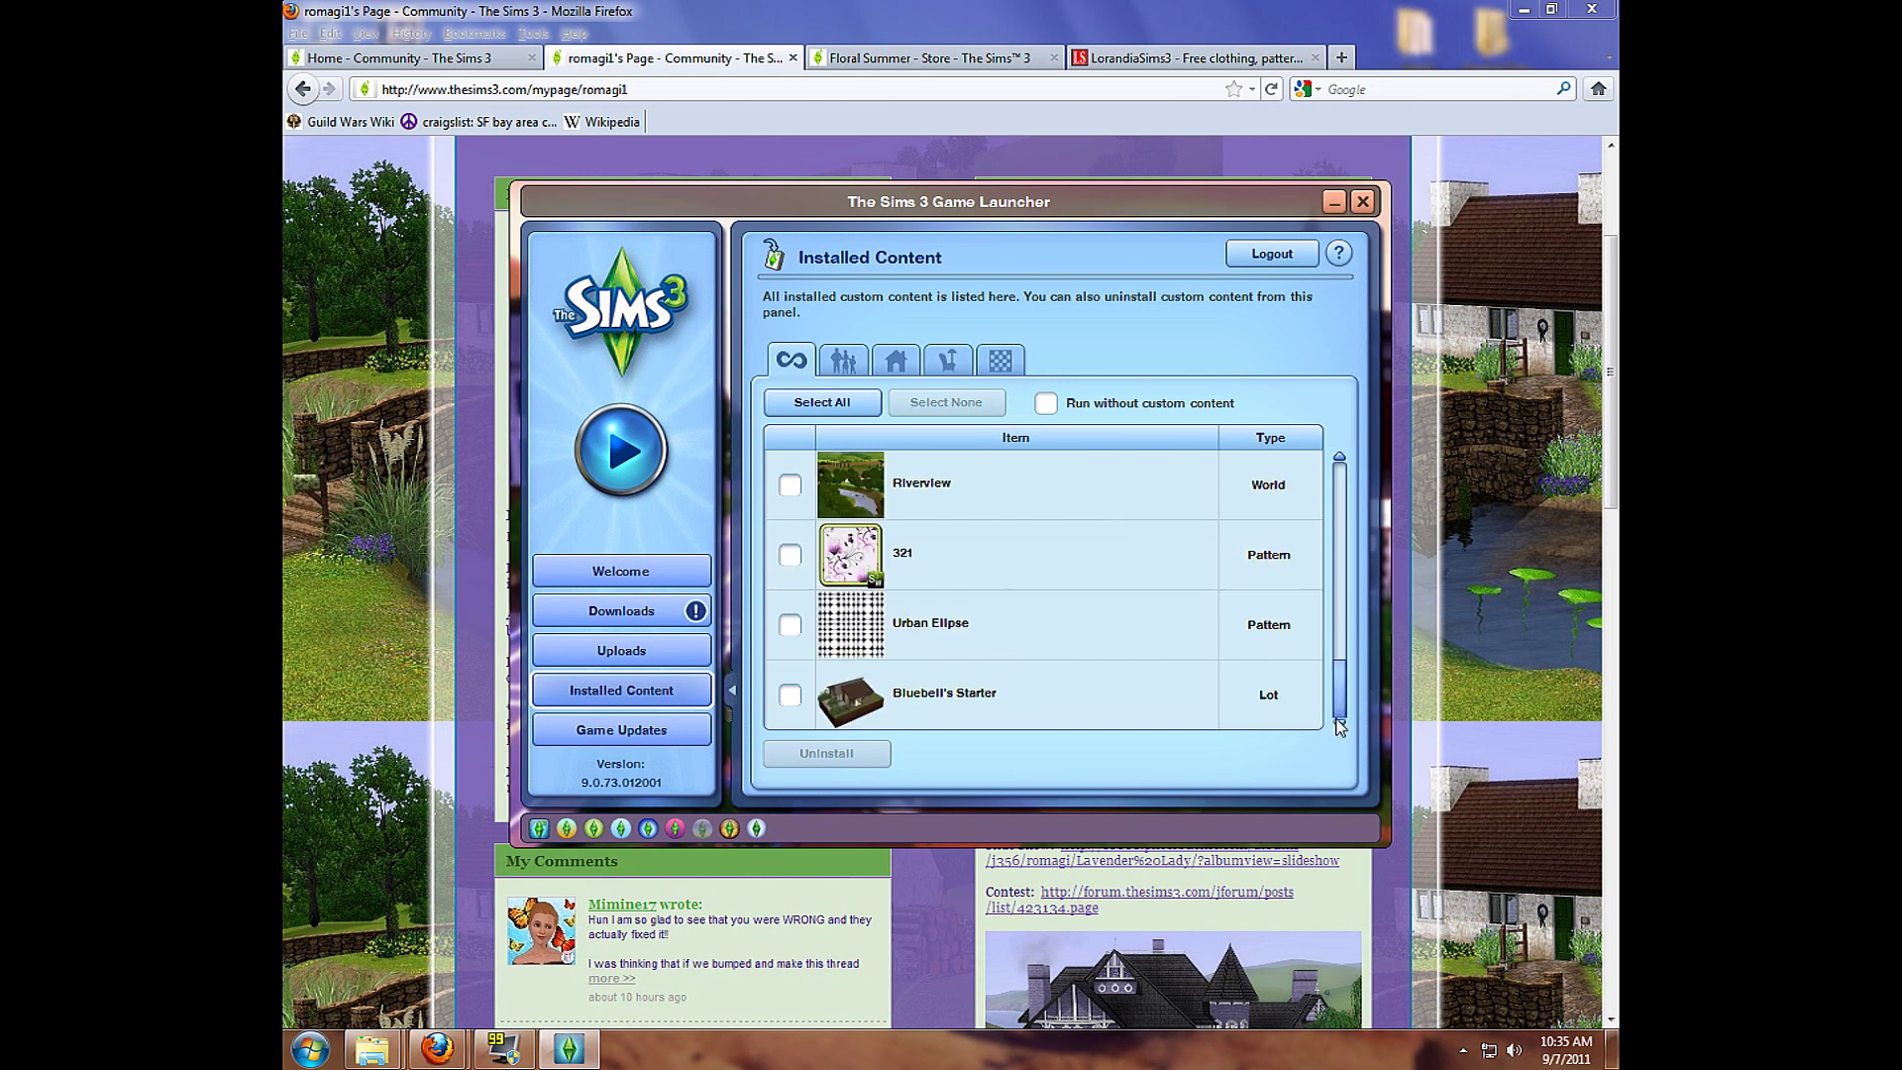
pyautogui.click(791, 694)
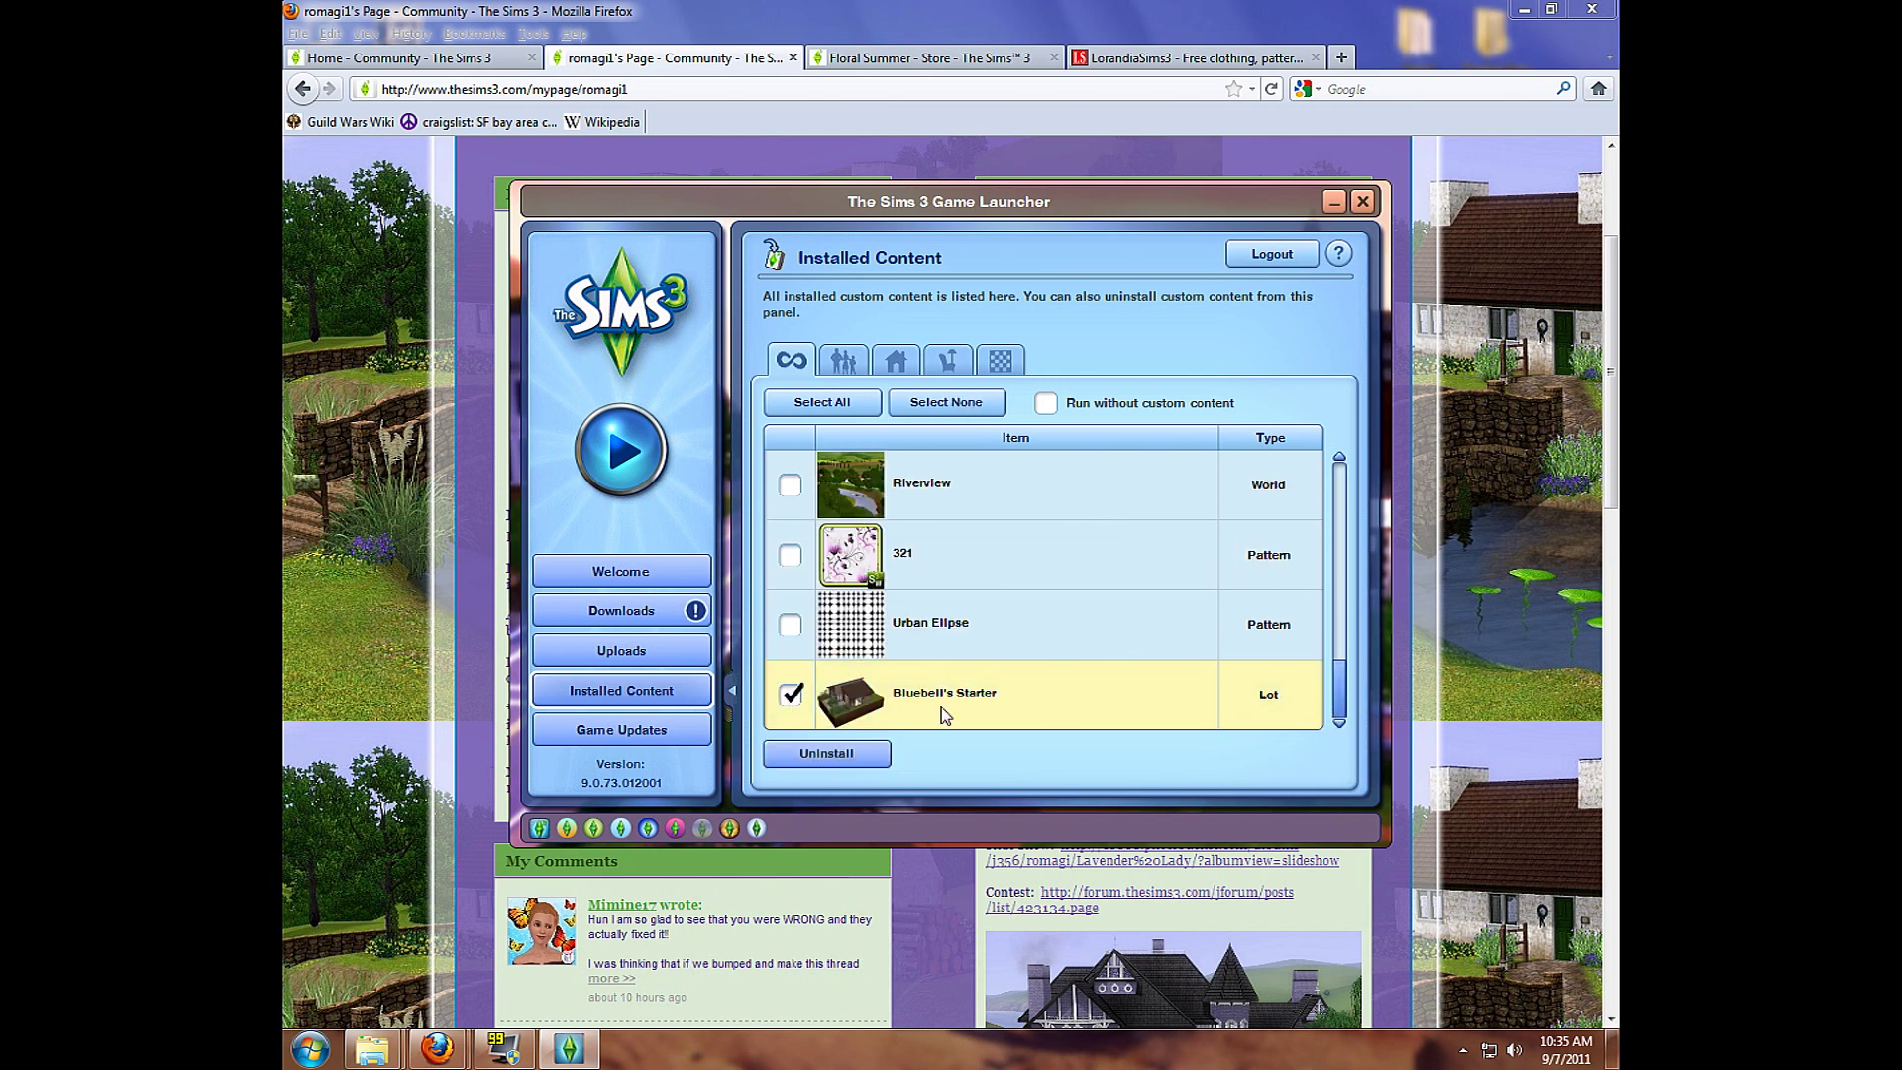
pyautogui.click(858, 757)
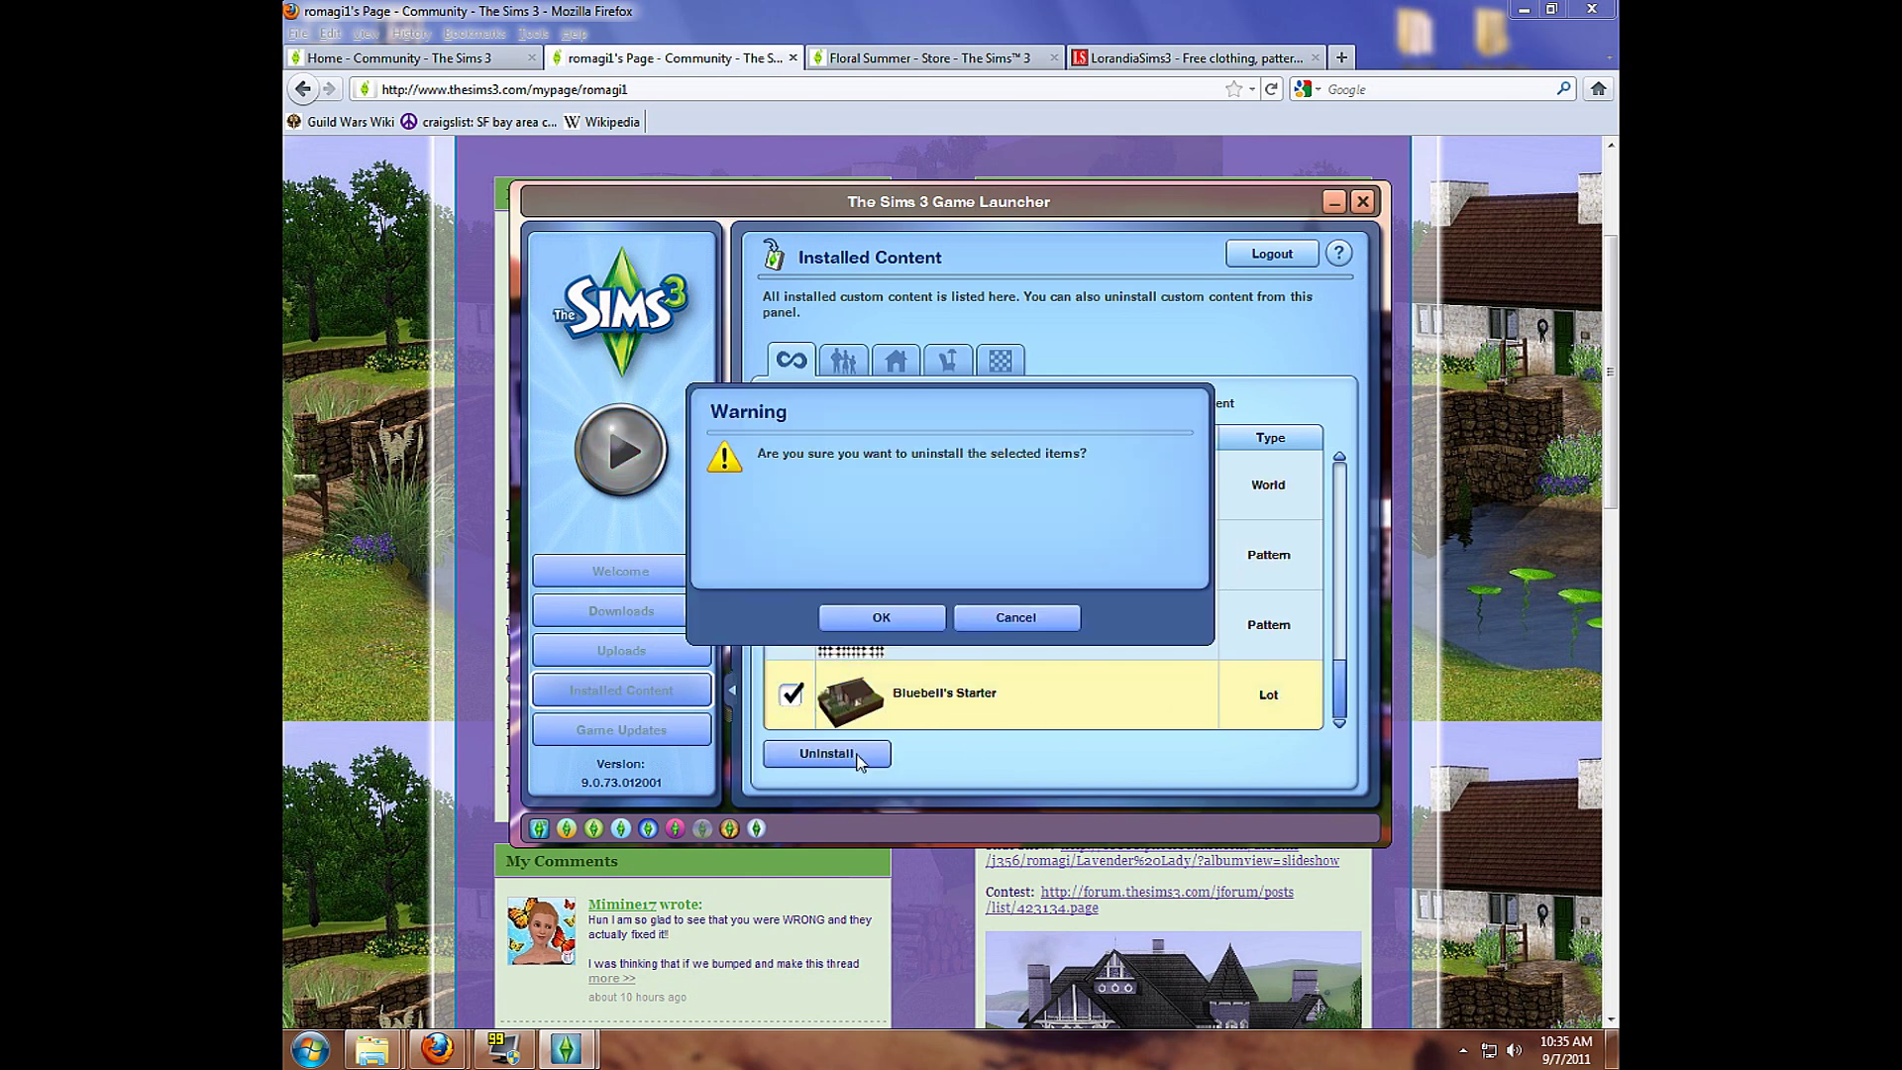
pyautogui.click(920, 625)
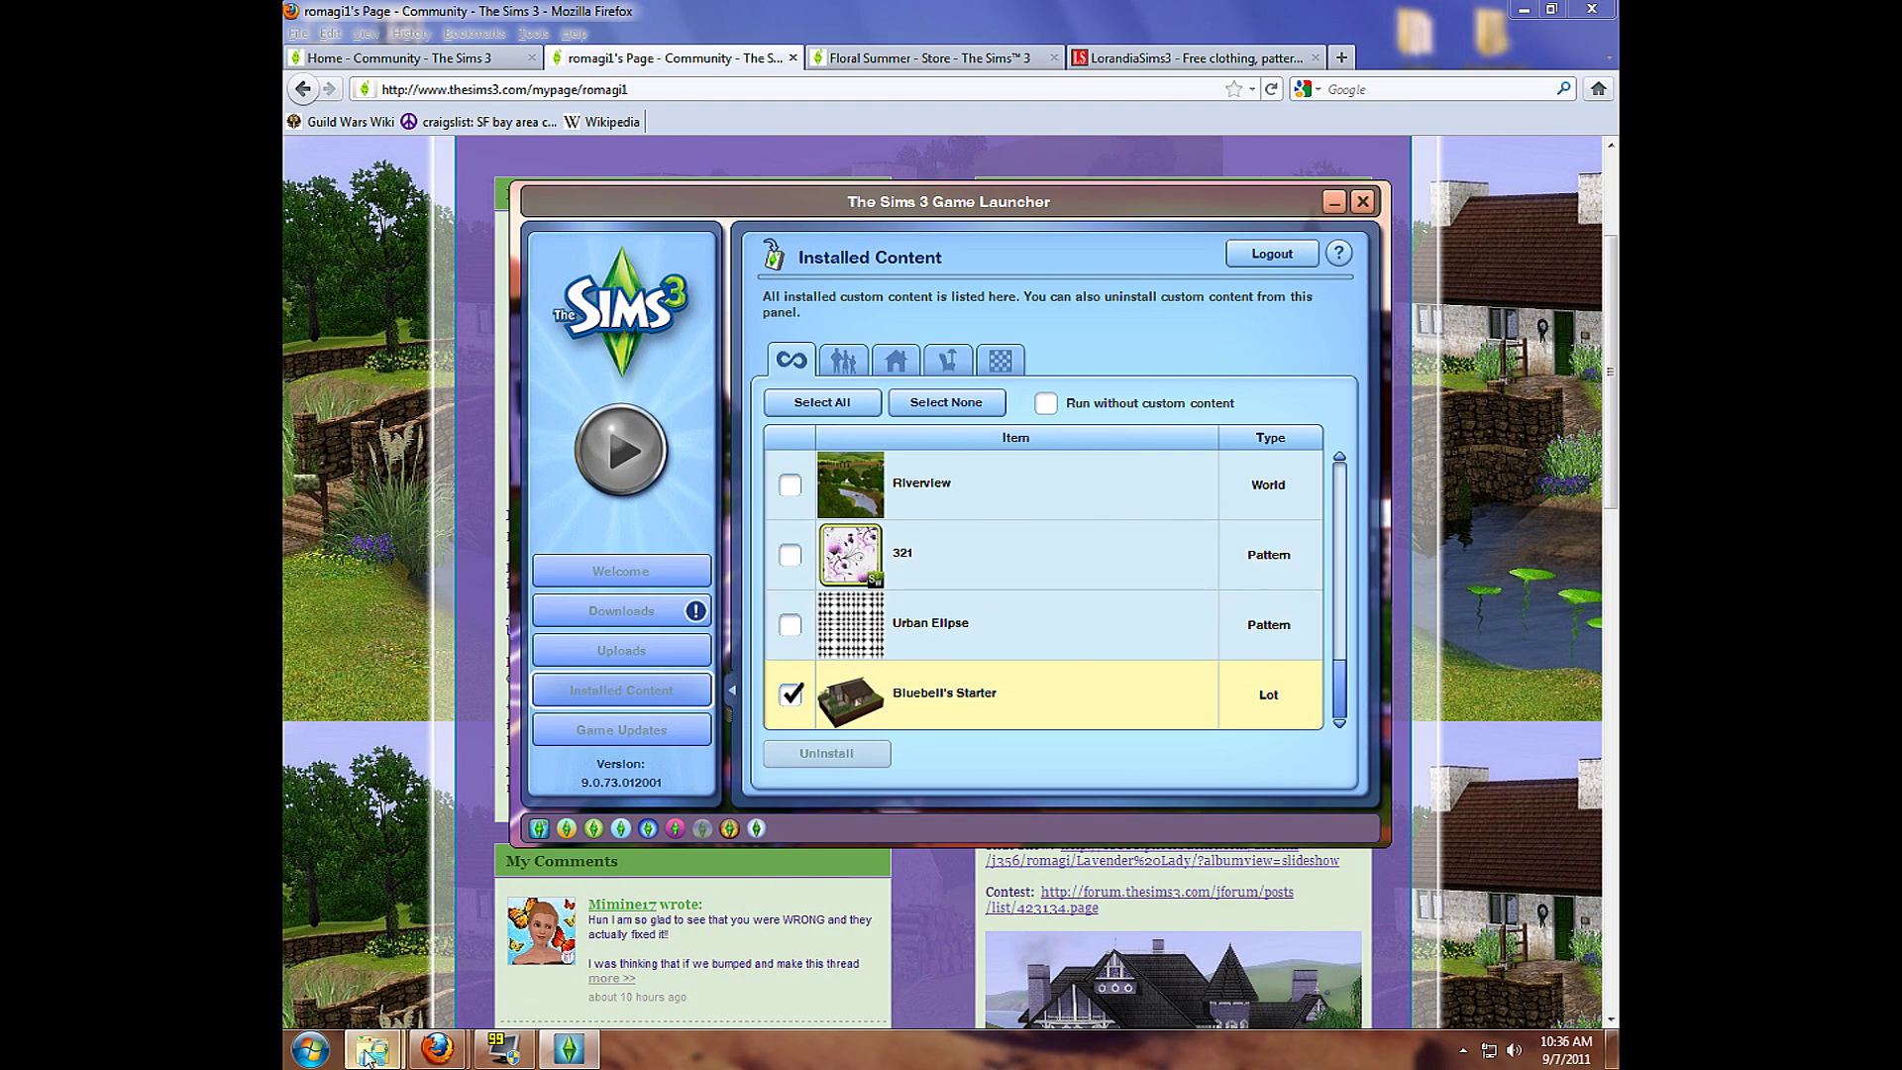
# - Switch to Windows Explorer and open the Downloads folder inside Documents, Electronic Arts, The Sims 3
pyautogui.moveTo(369, 1056)
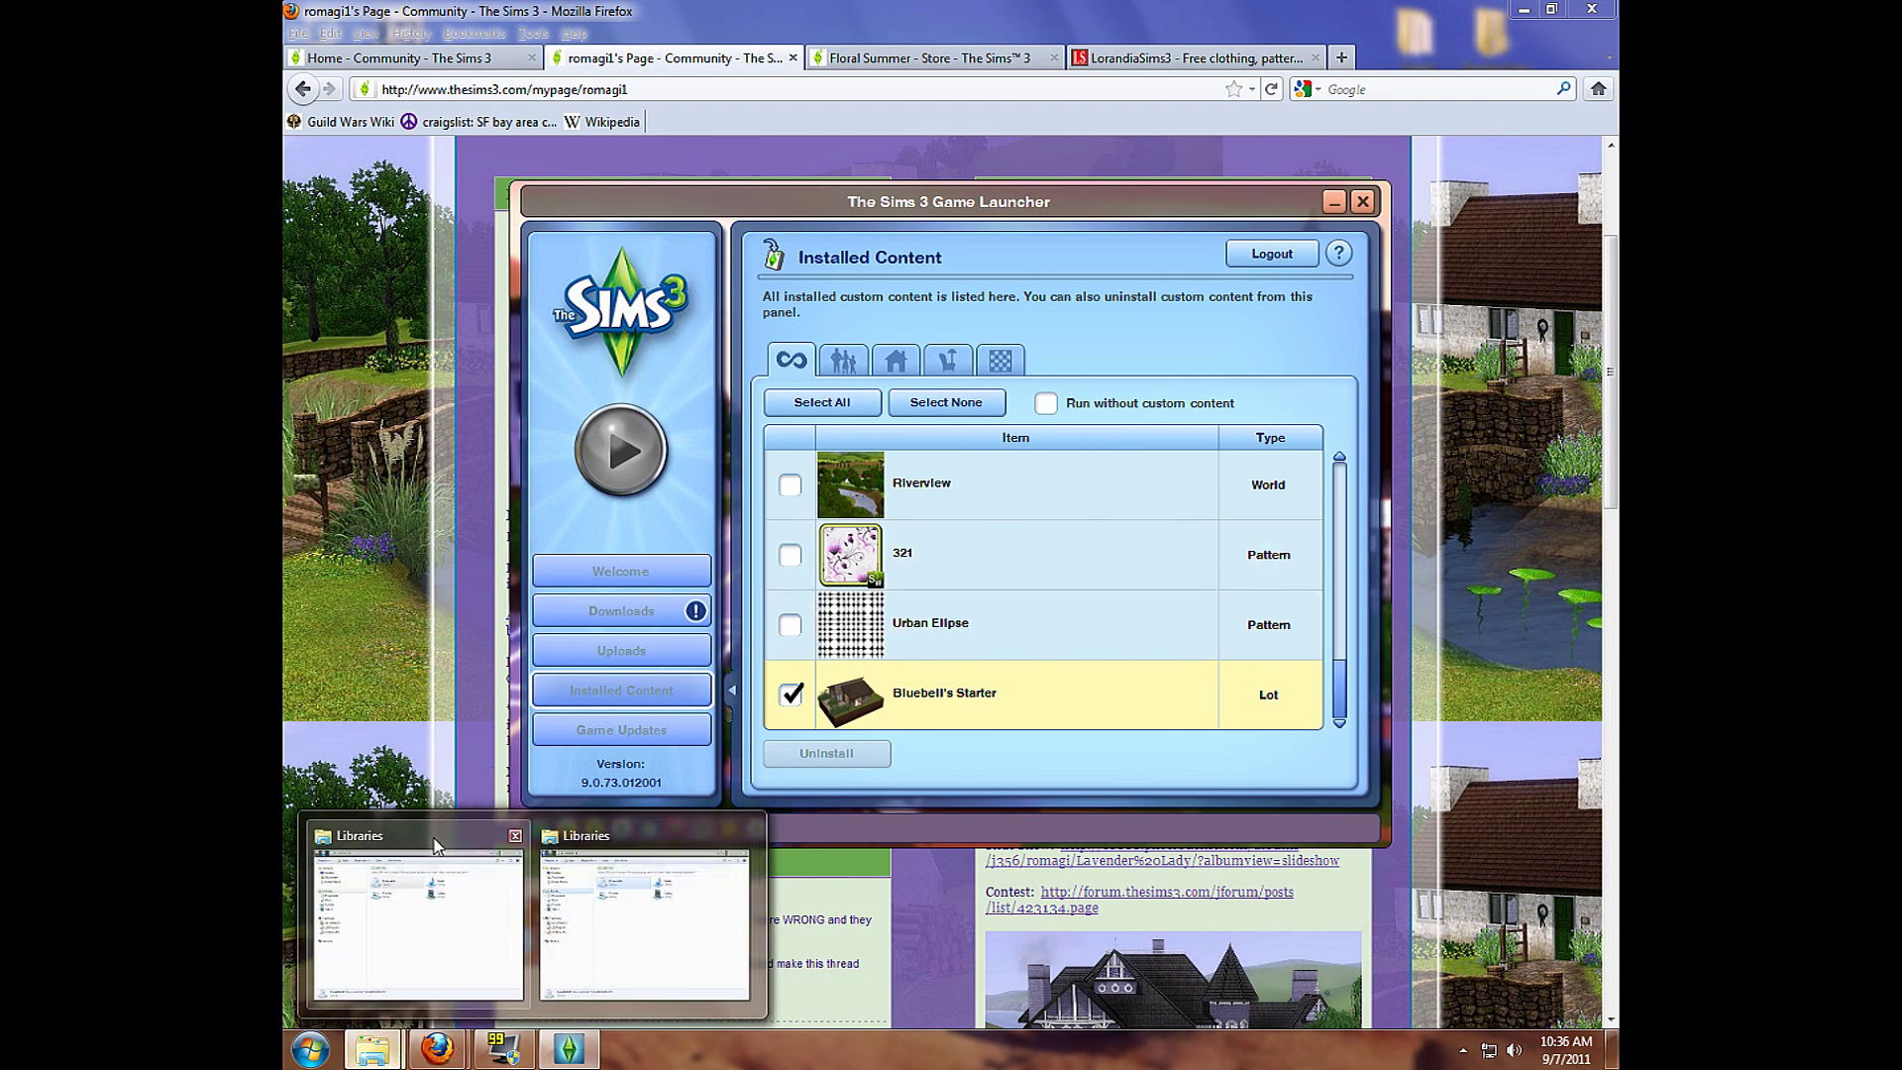
pyautogui.moveTo(436, 847)
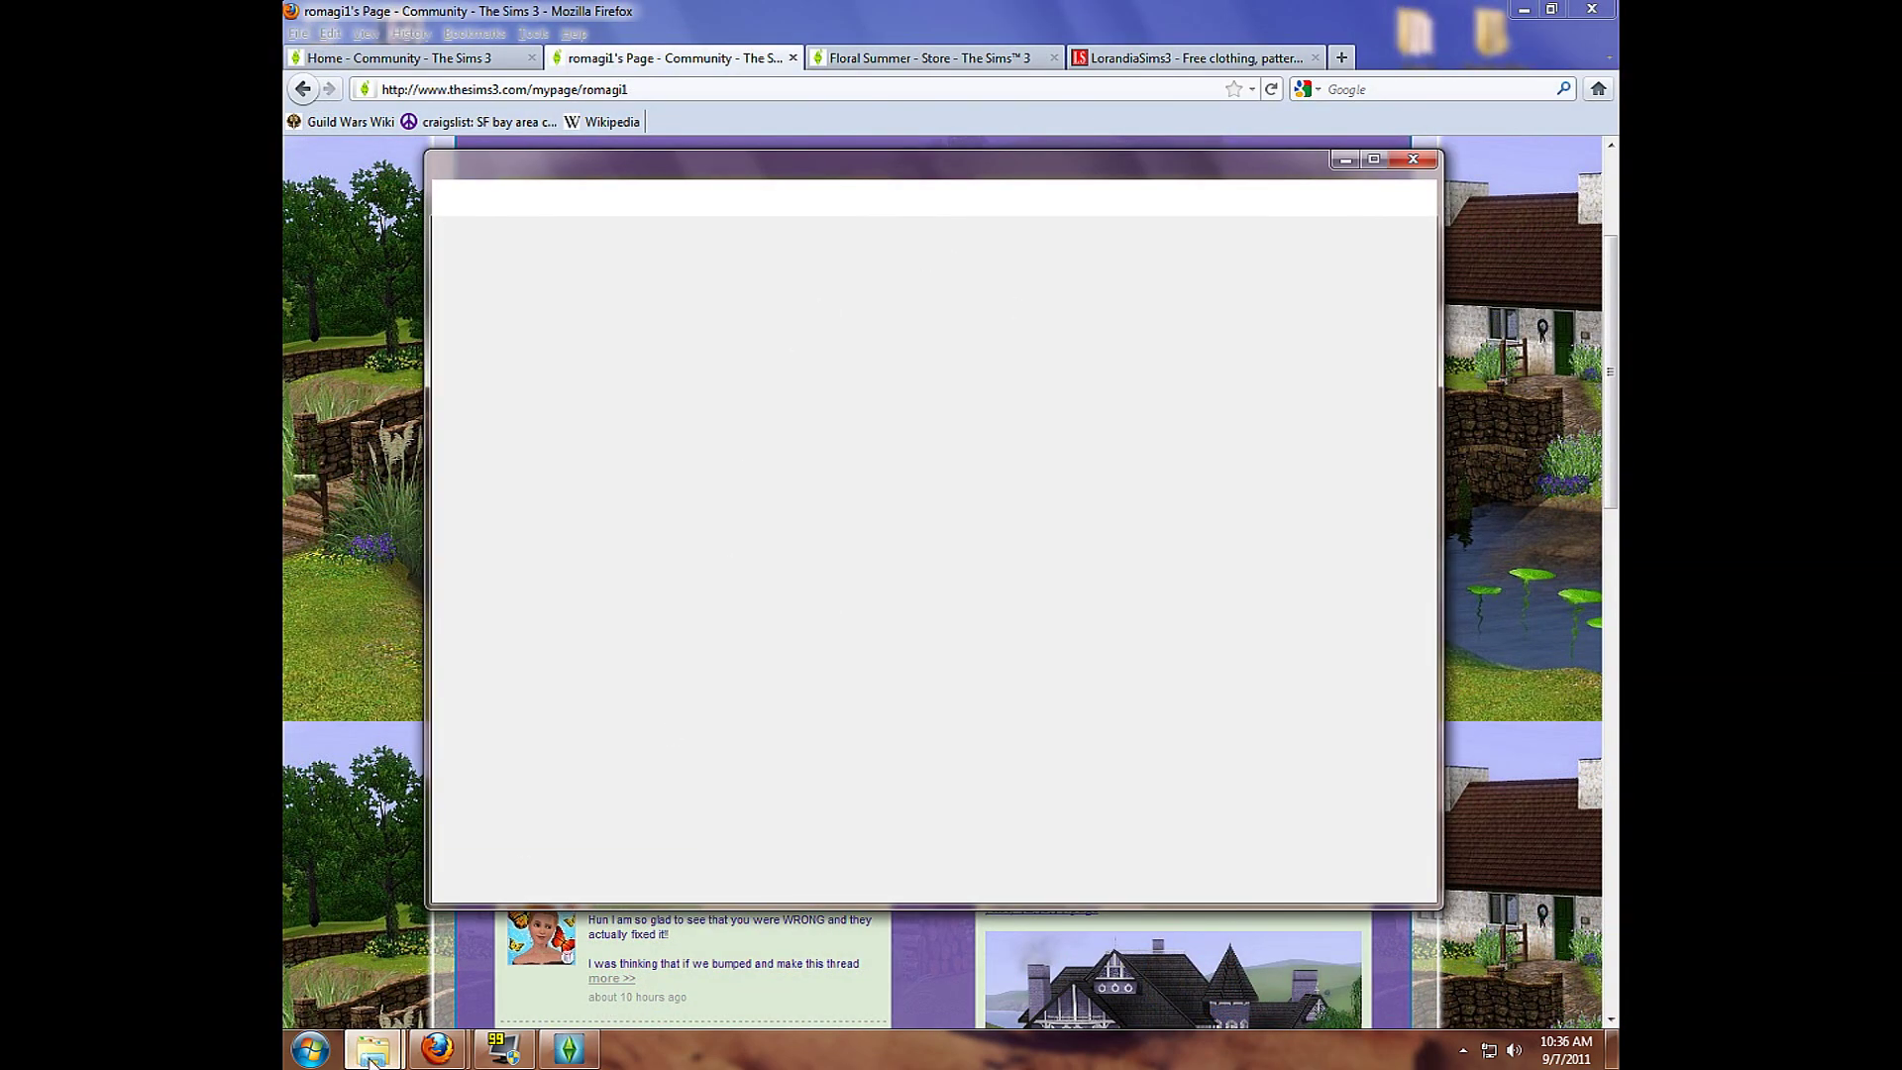
pyautogui.moveTo(412, 1028)
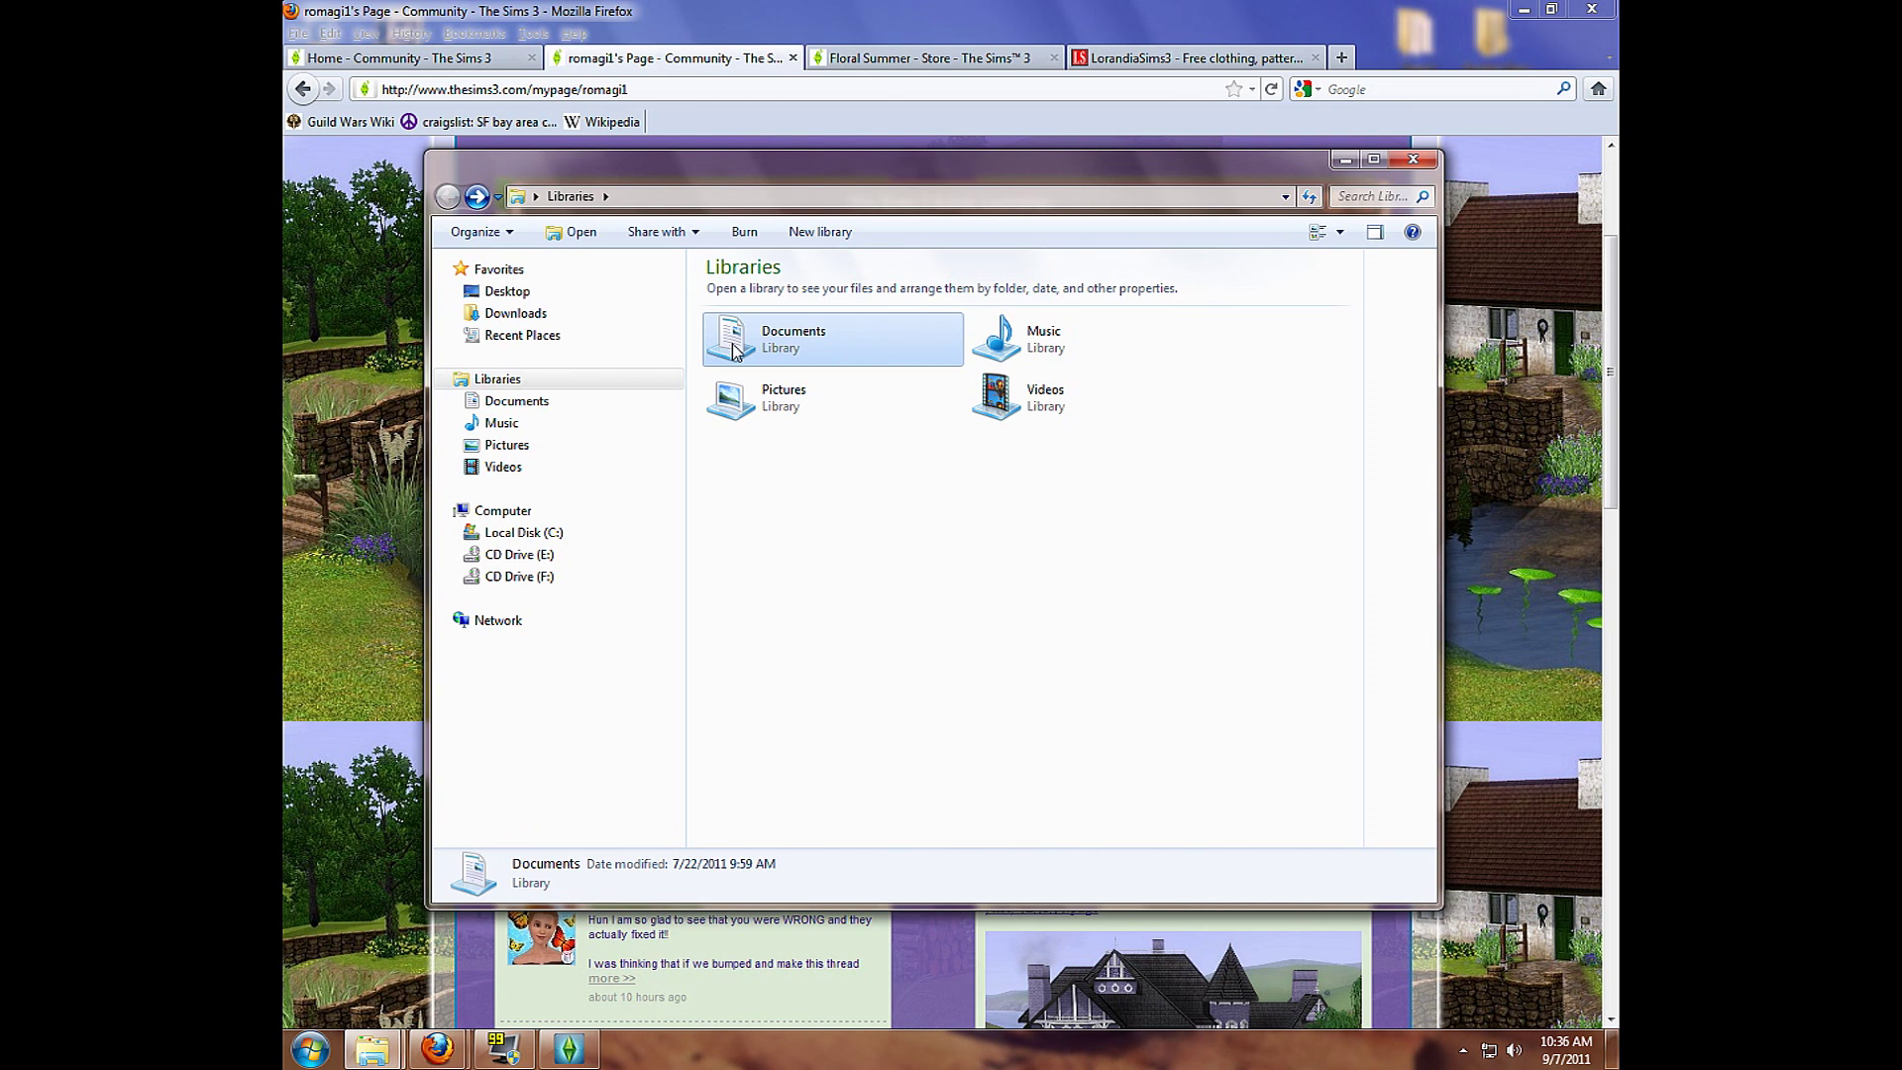
pyautogui.doubleClick(735, 349)
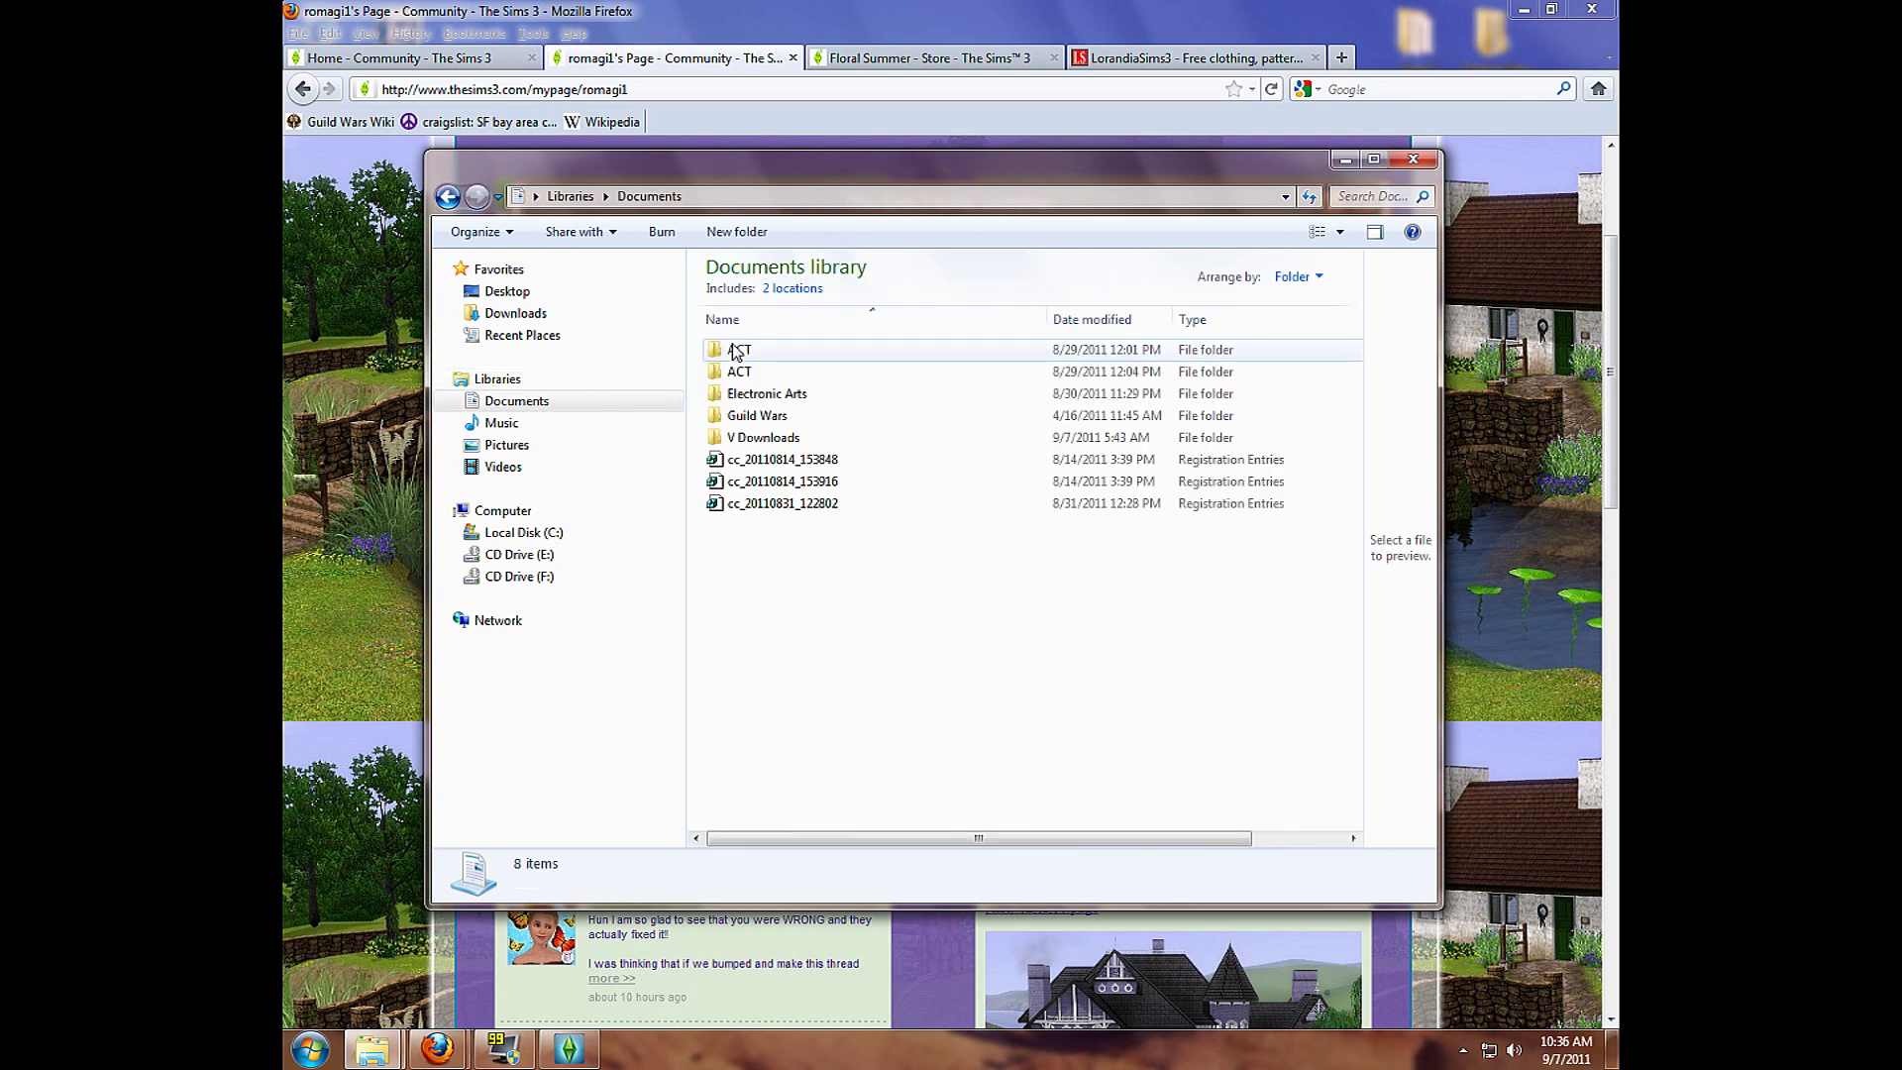
pyautogui.click(760, 396)
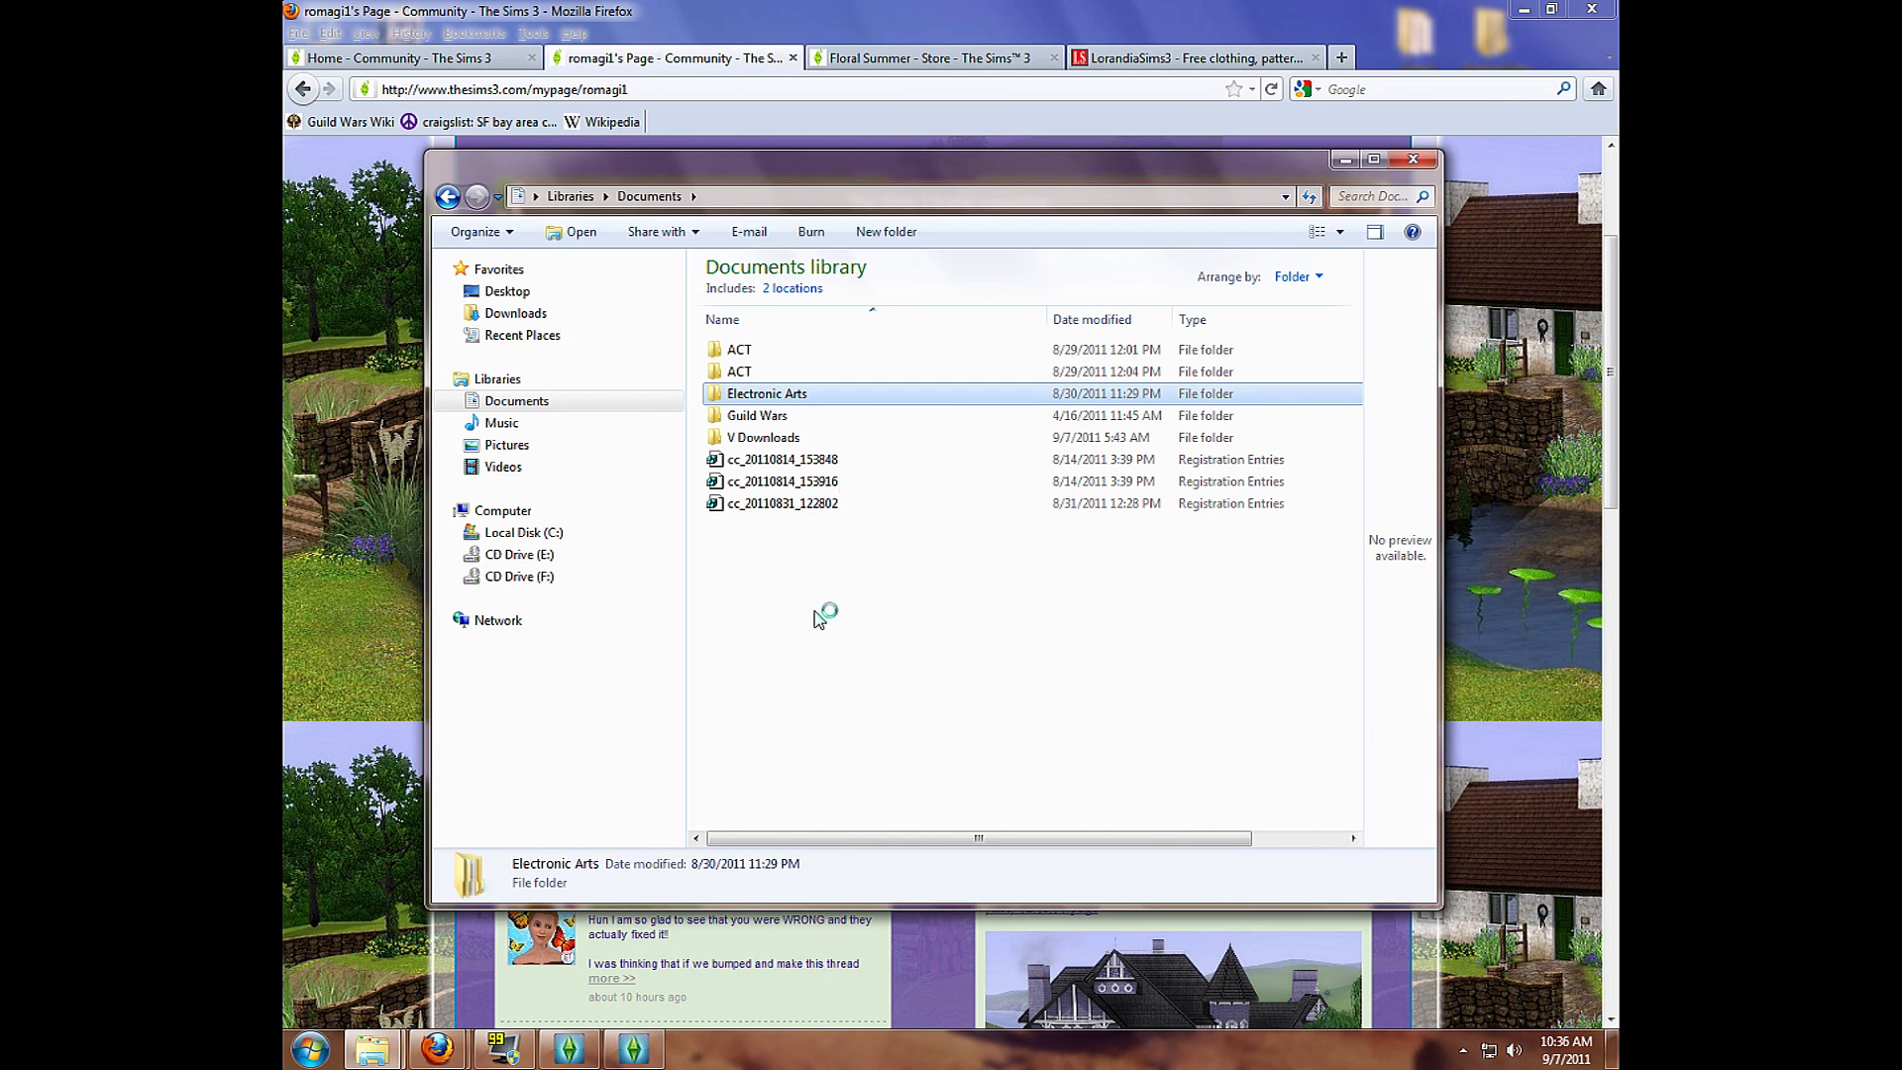
pyautogui.click(778, 351)
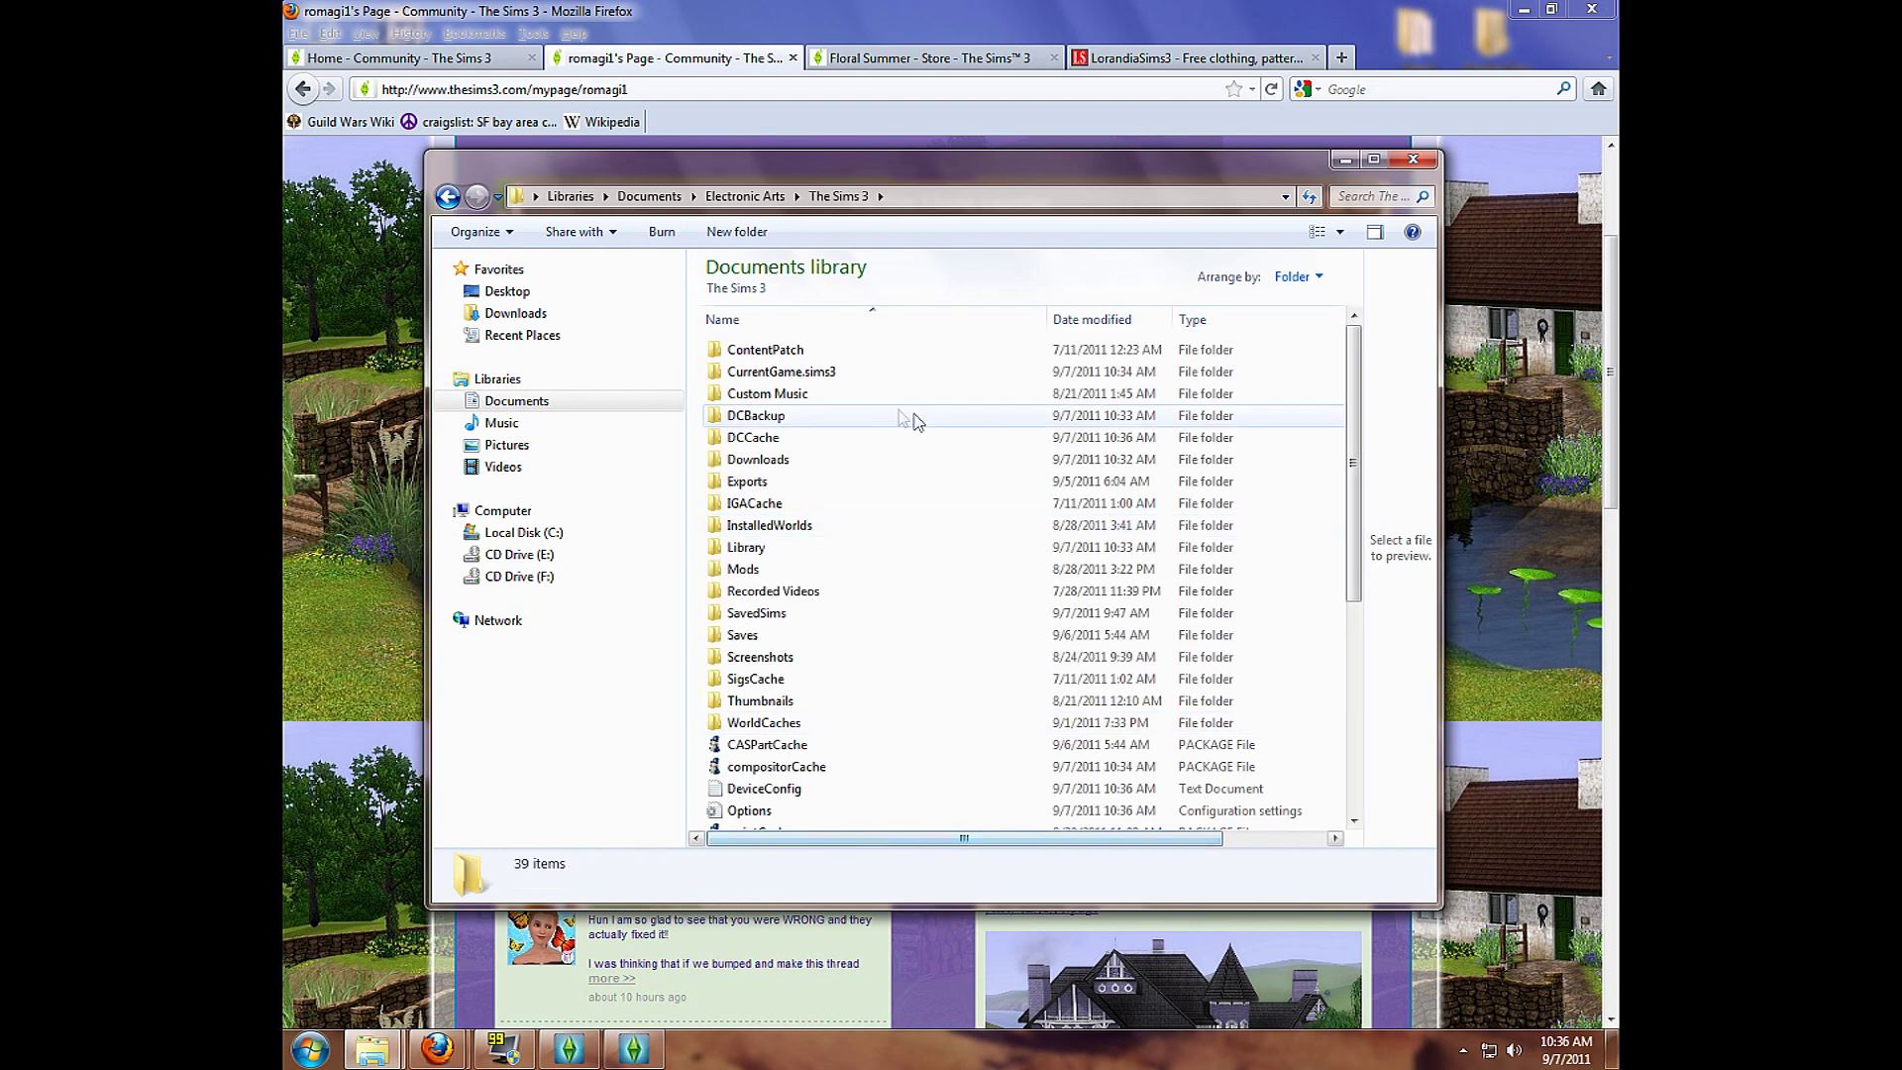
pyautogui.click(892, 460)
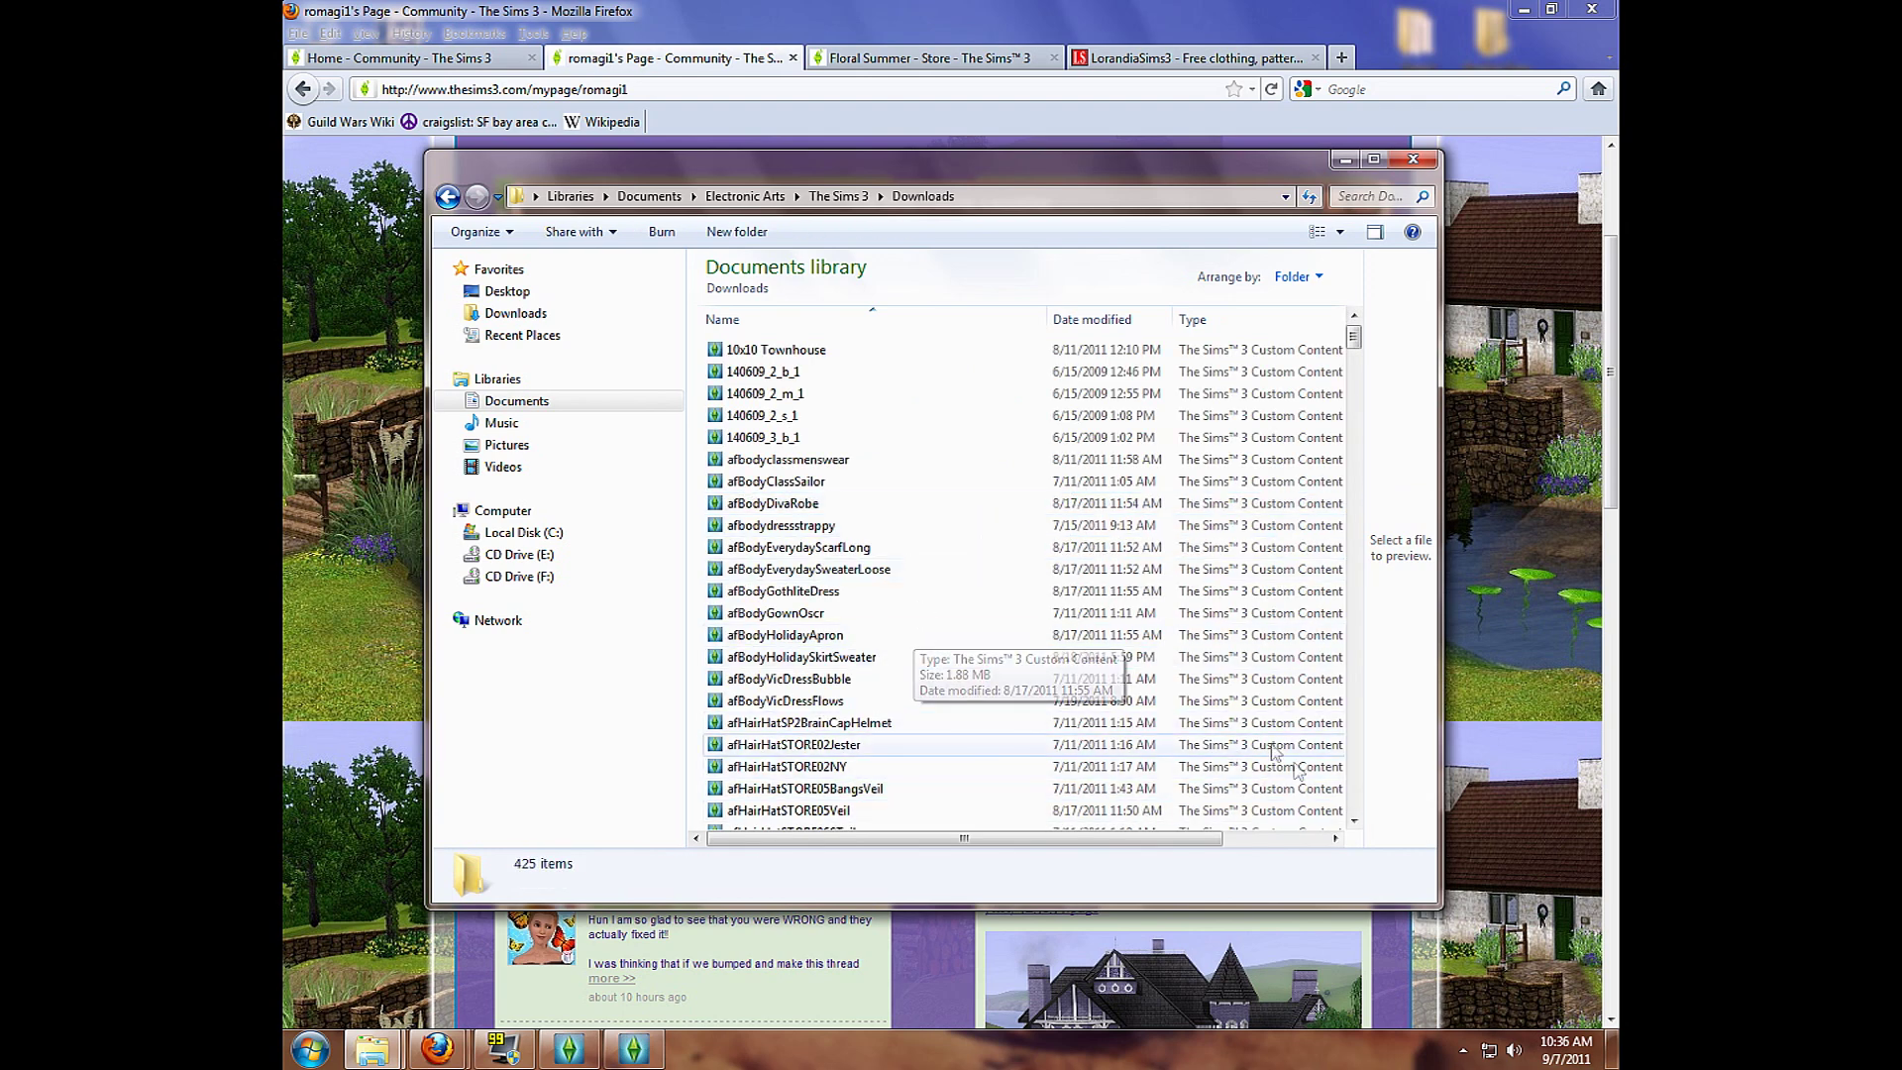
# - Locate the Bluebells Starter file in the Downloads folder and display the file actions available for it
pyautogui.click(1359, 795)
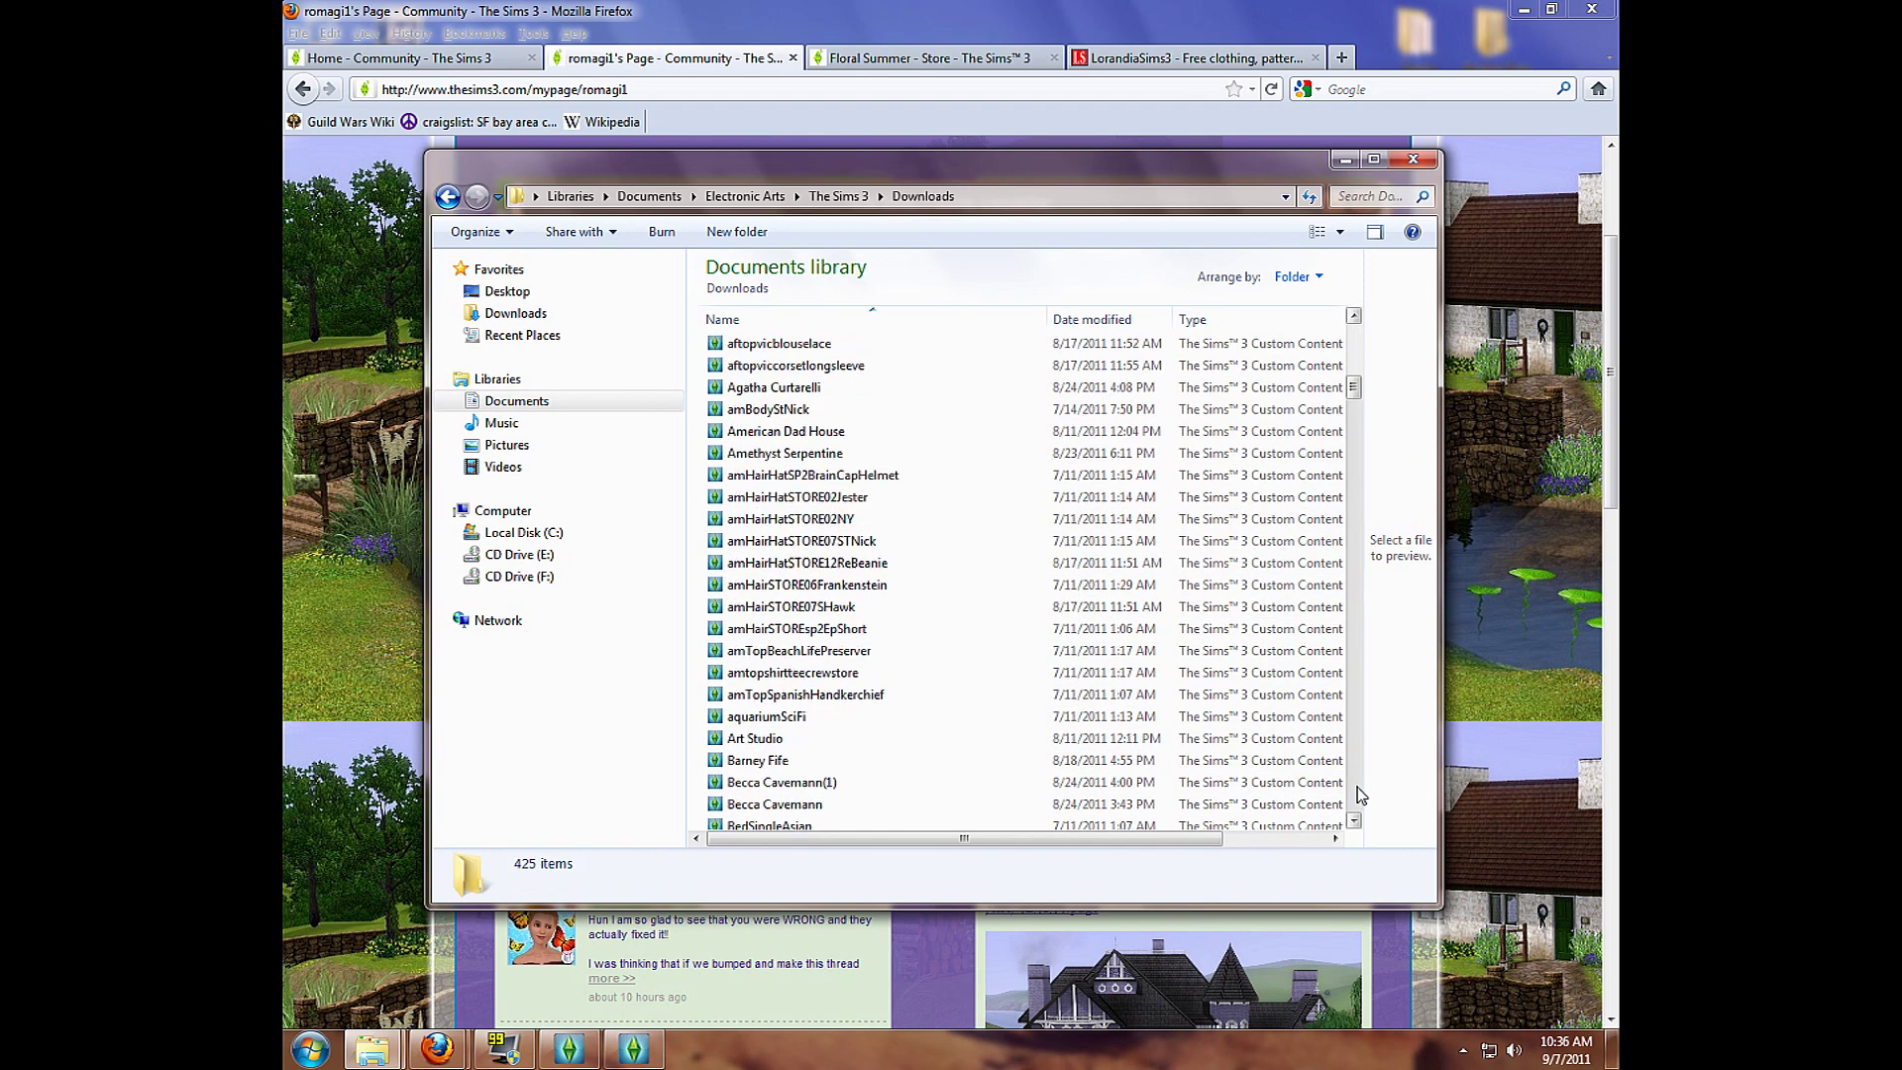
pyautogui.click(1359, 794)
pyautogui.click(1359, 795)
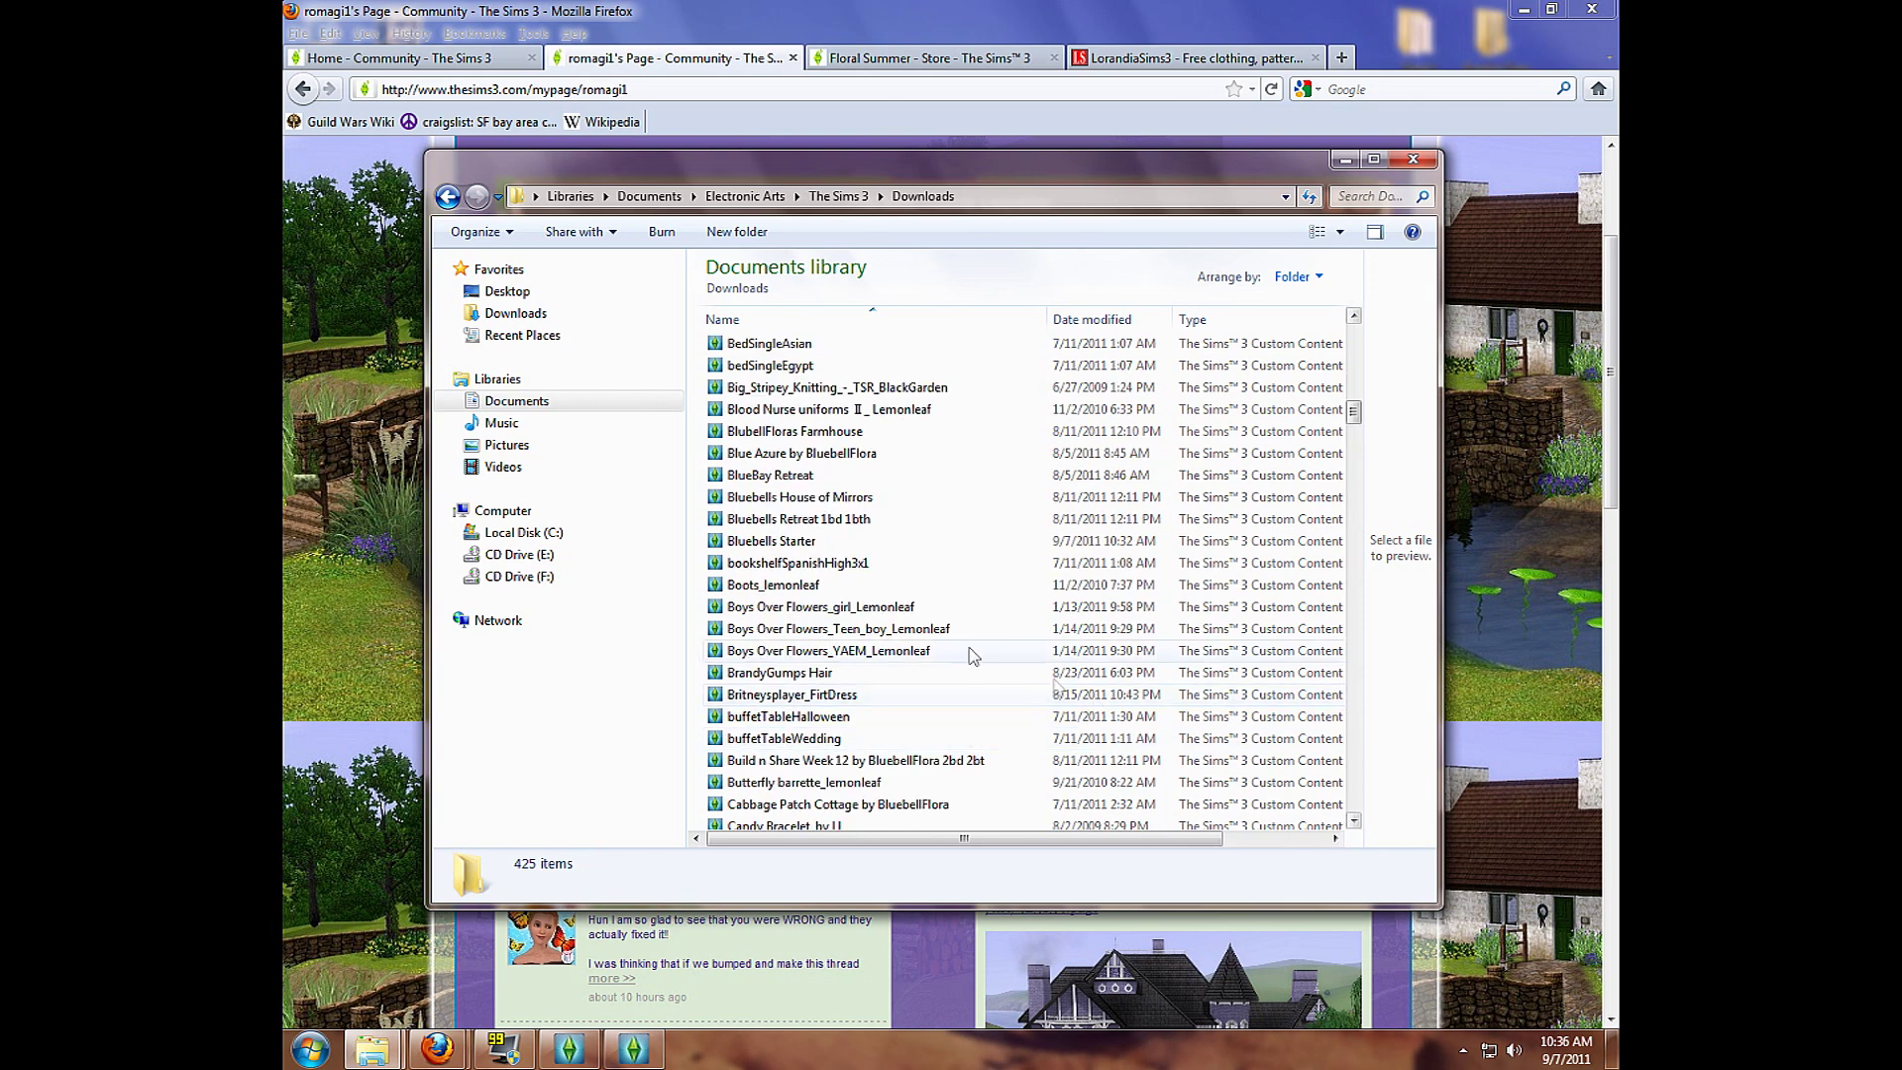
pyautogui.click(792, 543)
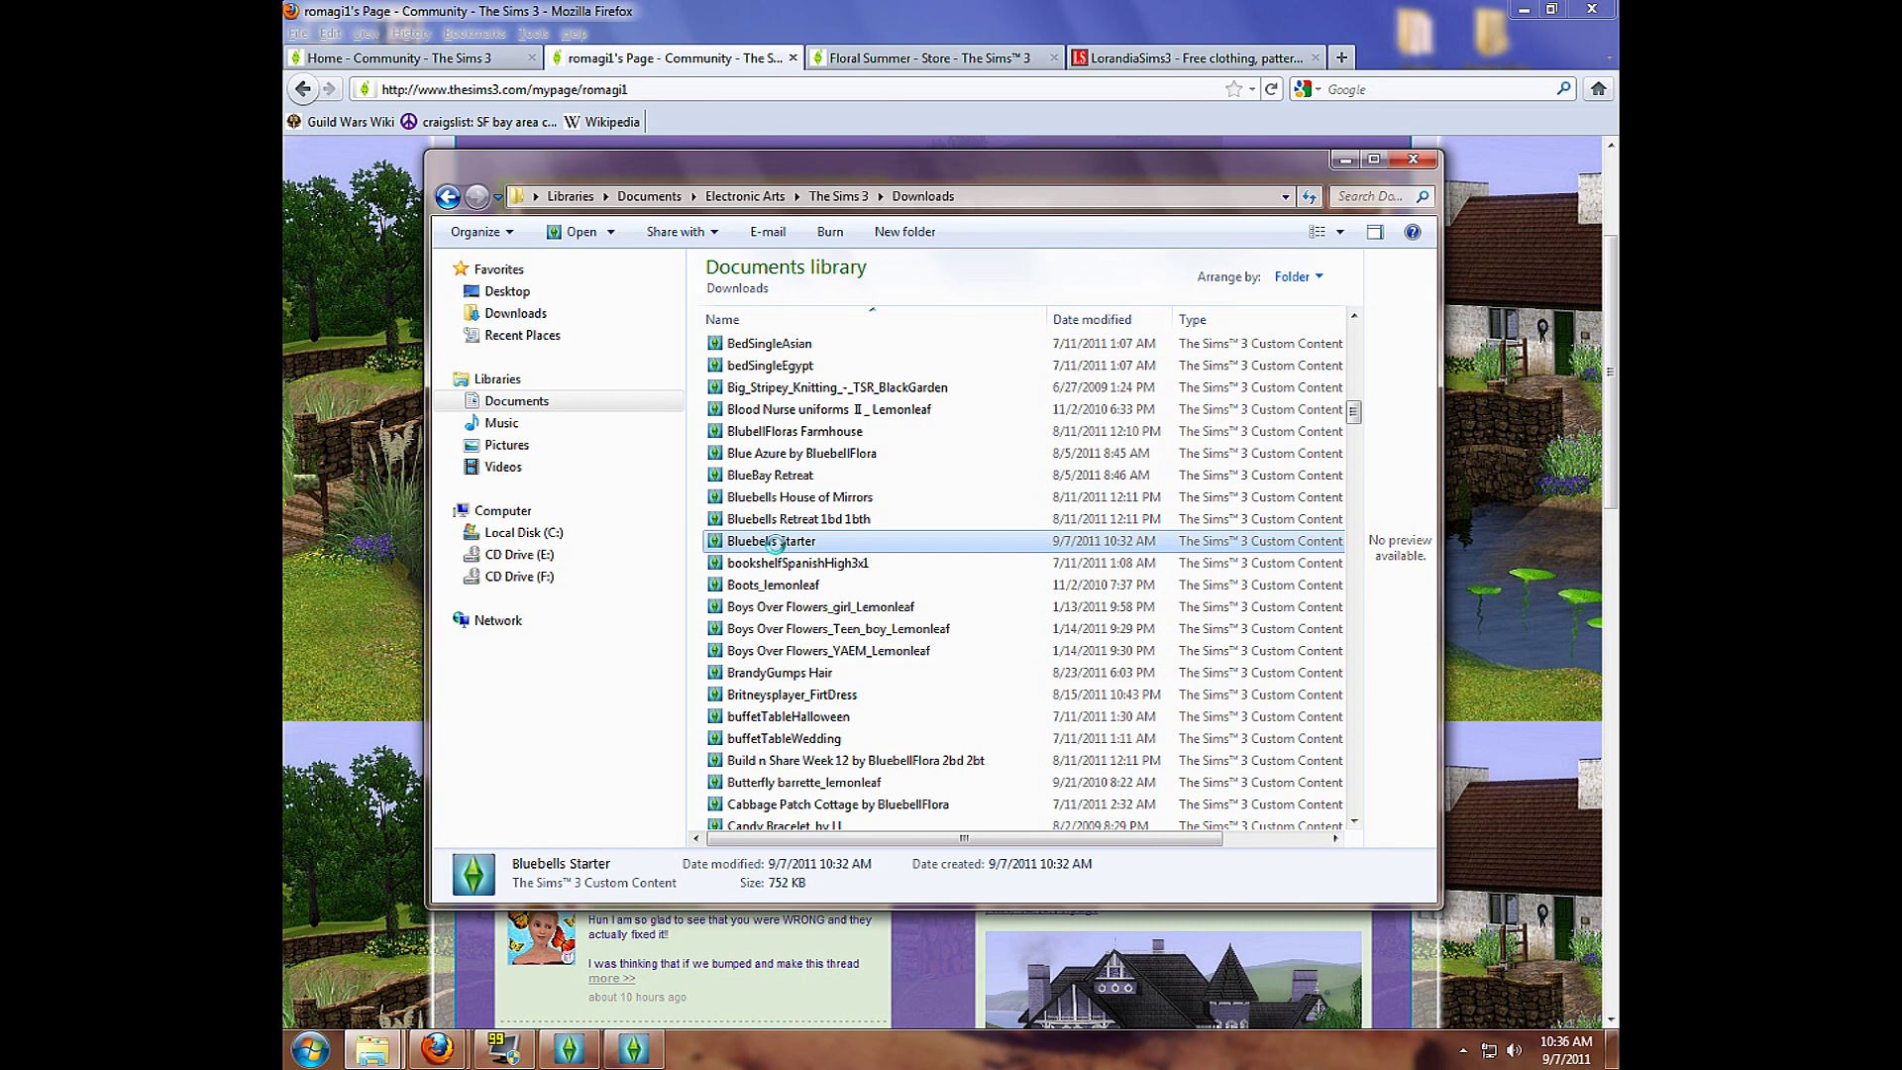
pyautogui.rightClick(775, 542)
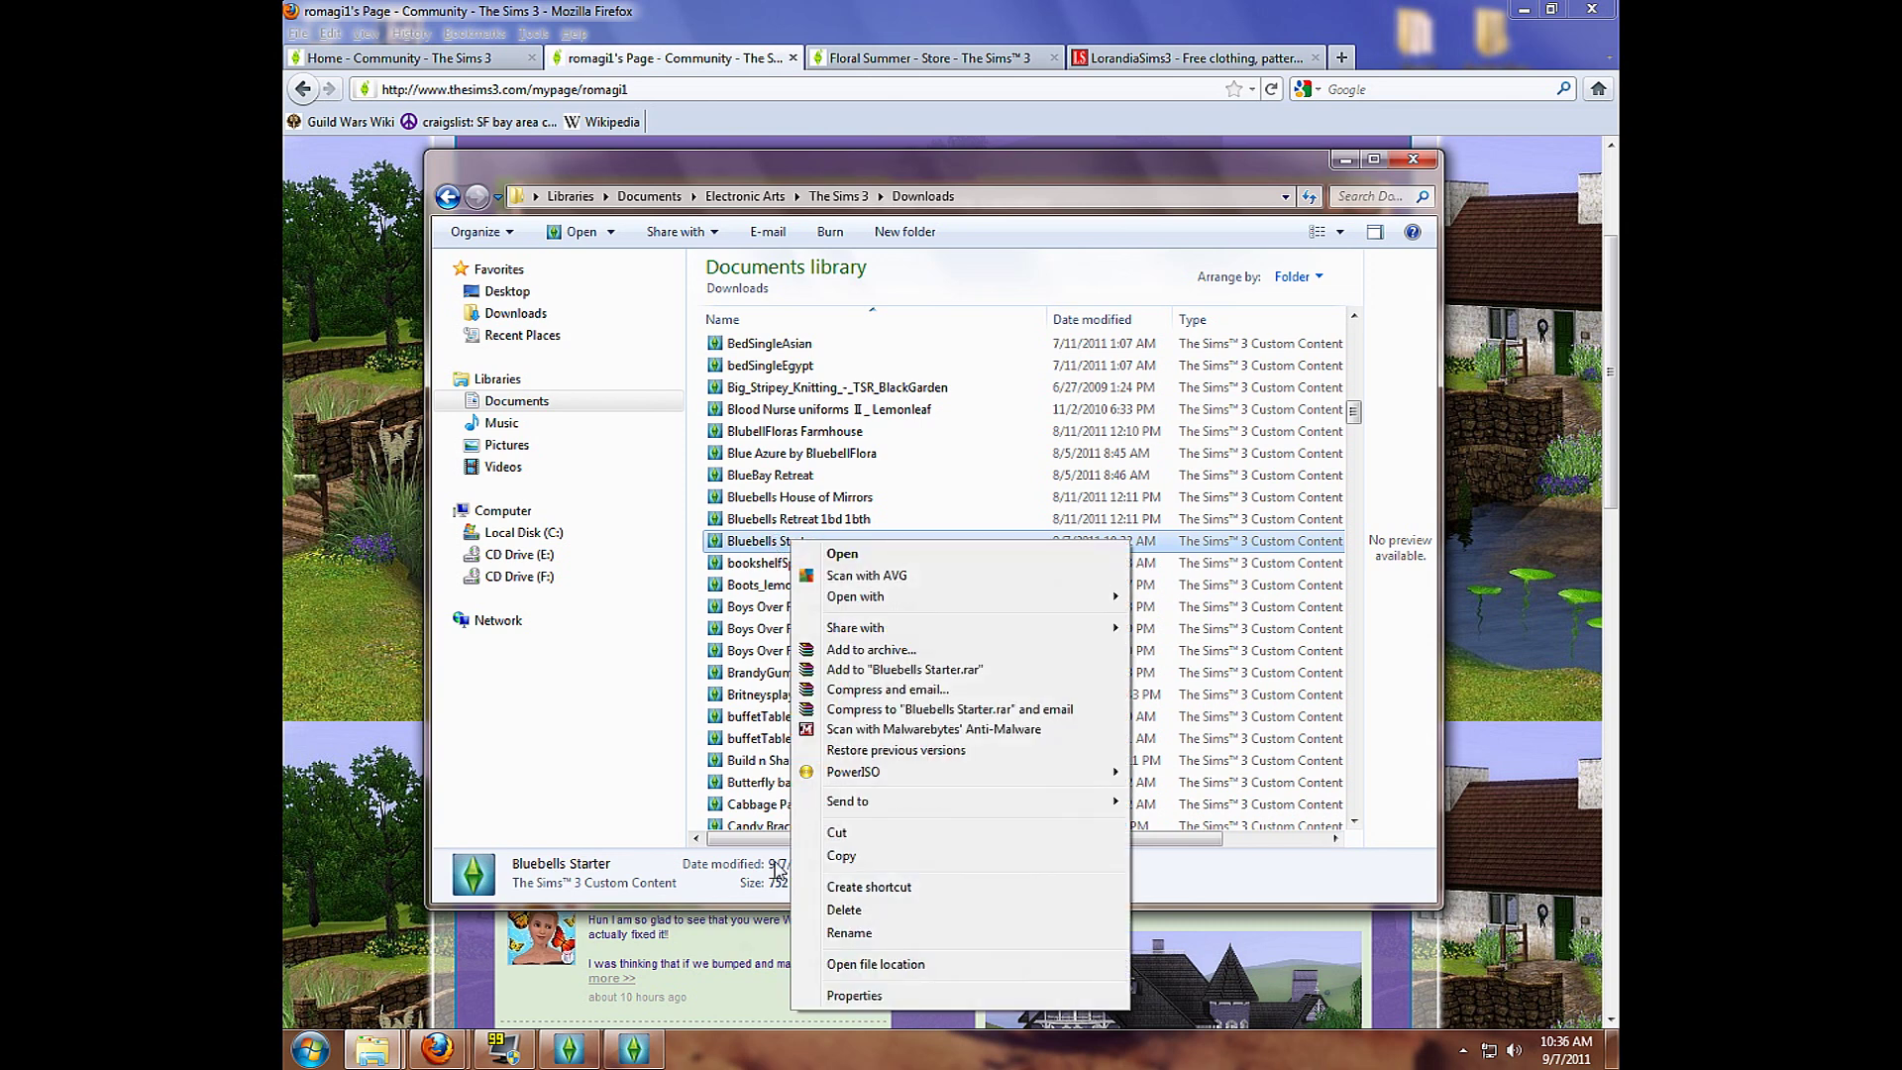
# - Check The Sims 3 launcher, then minimize the Downloads folder window to bring the launcher back into view
pyautogui.click(634, 1048)
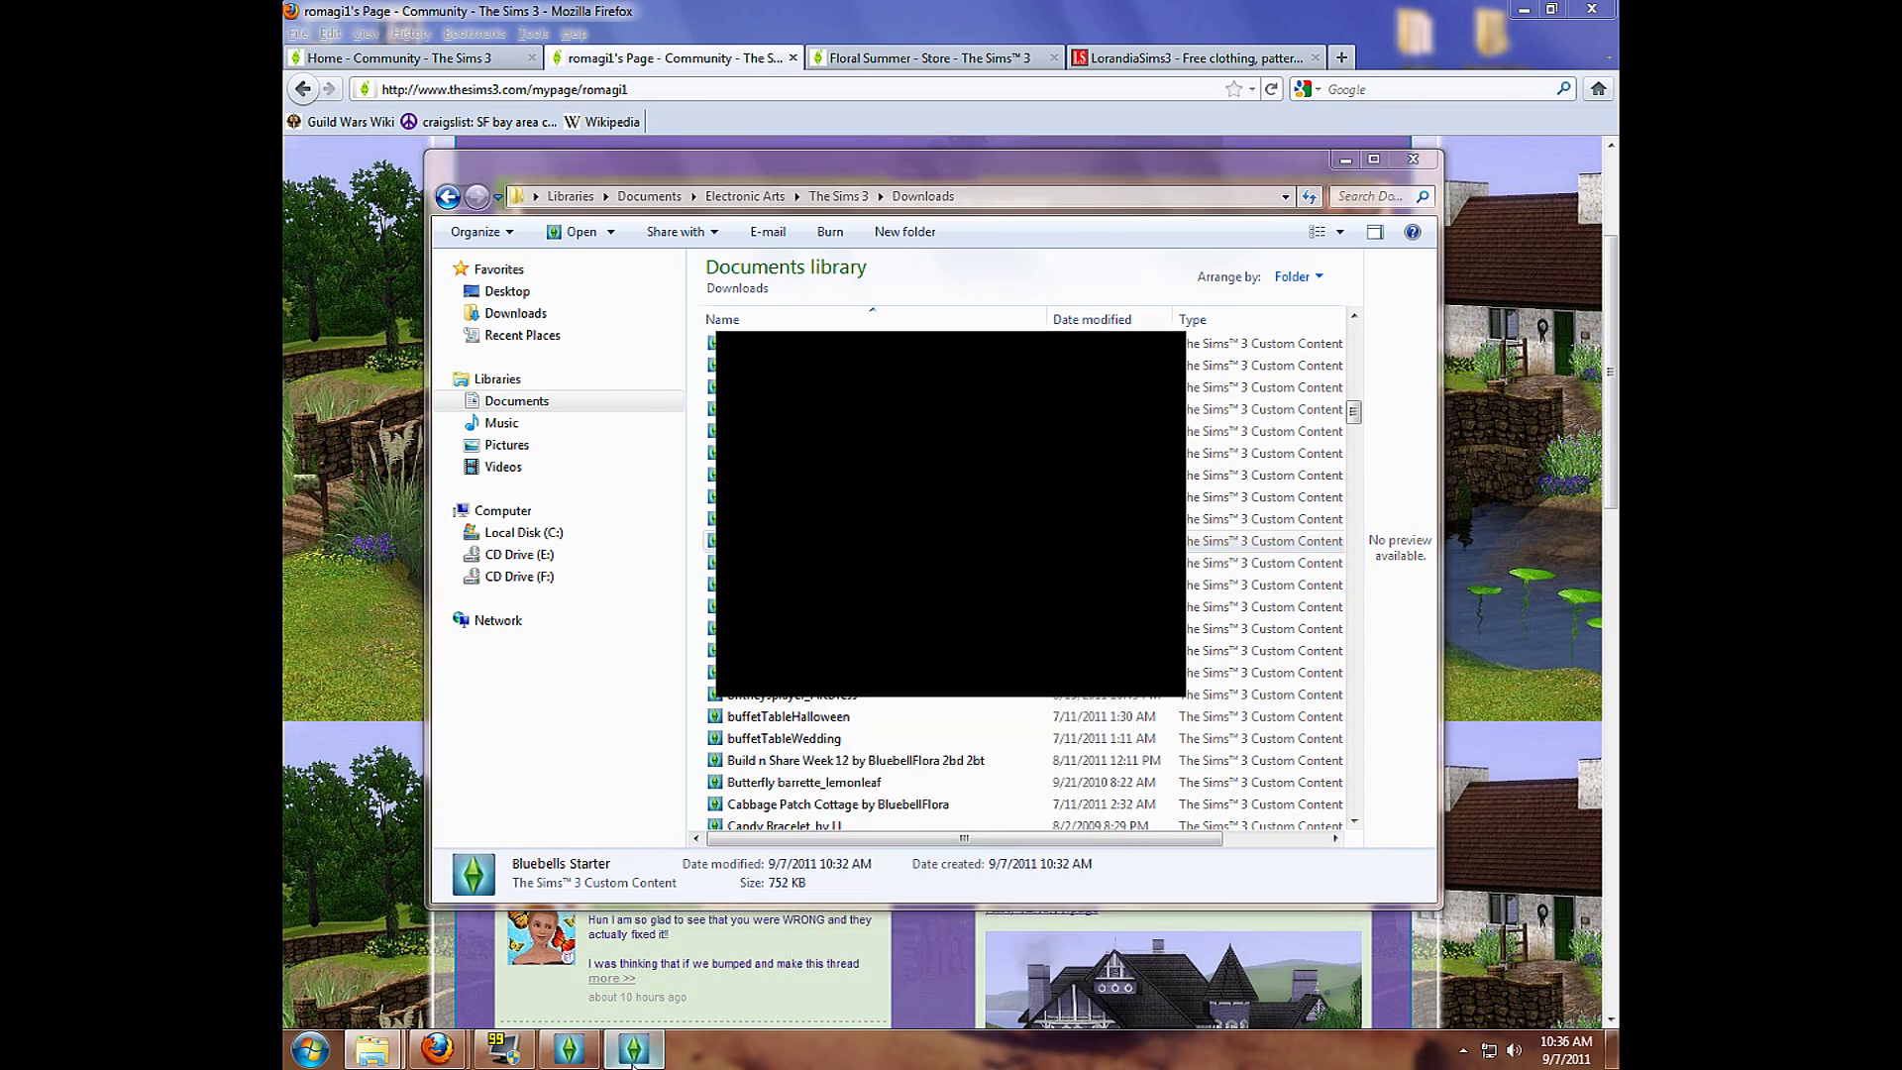
pyautogui.click(568, 1050)
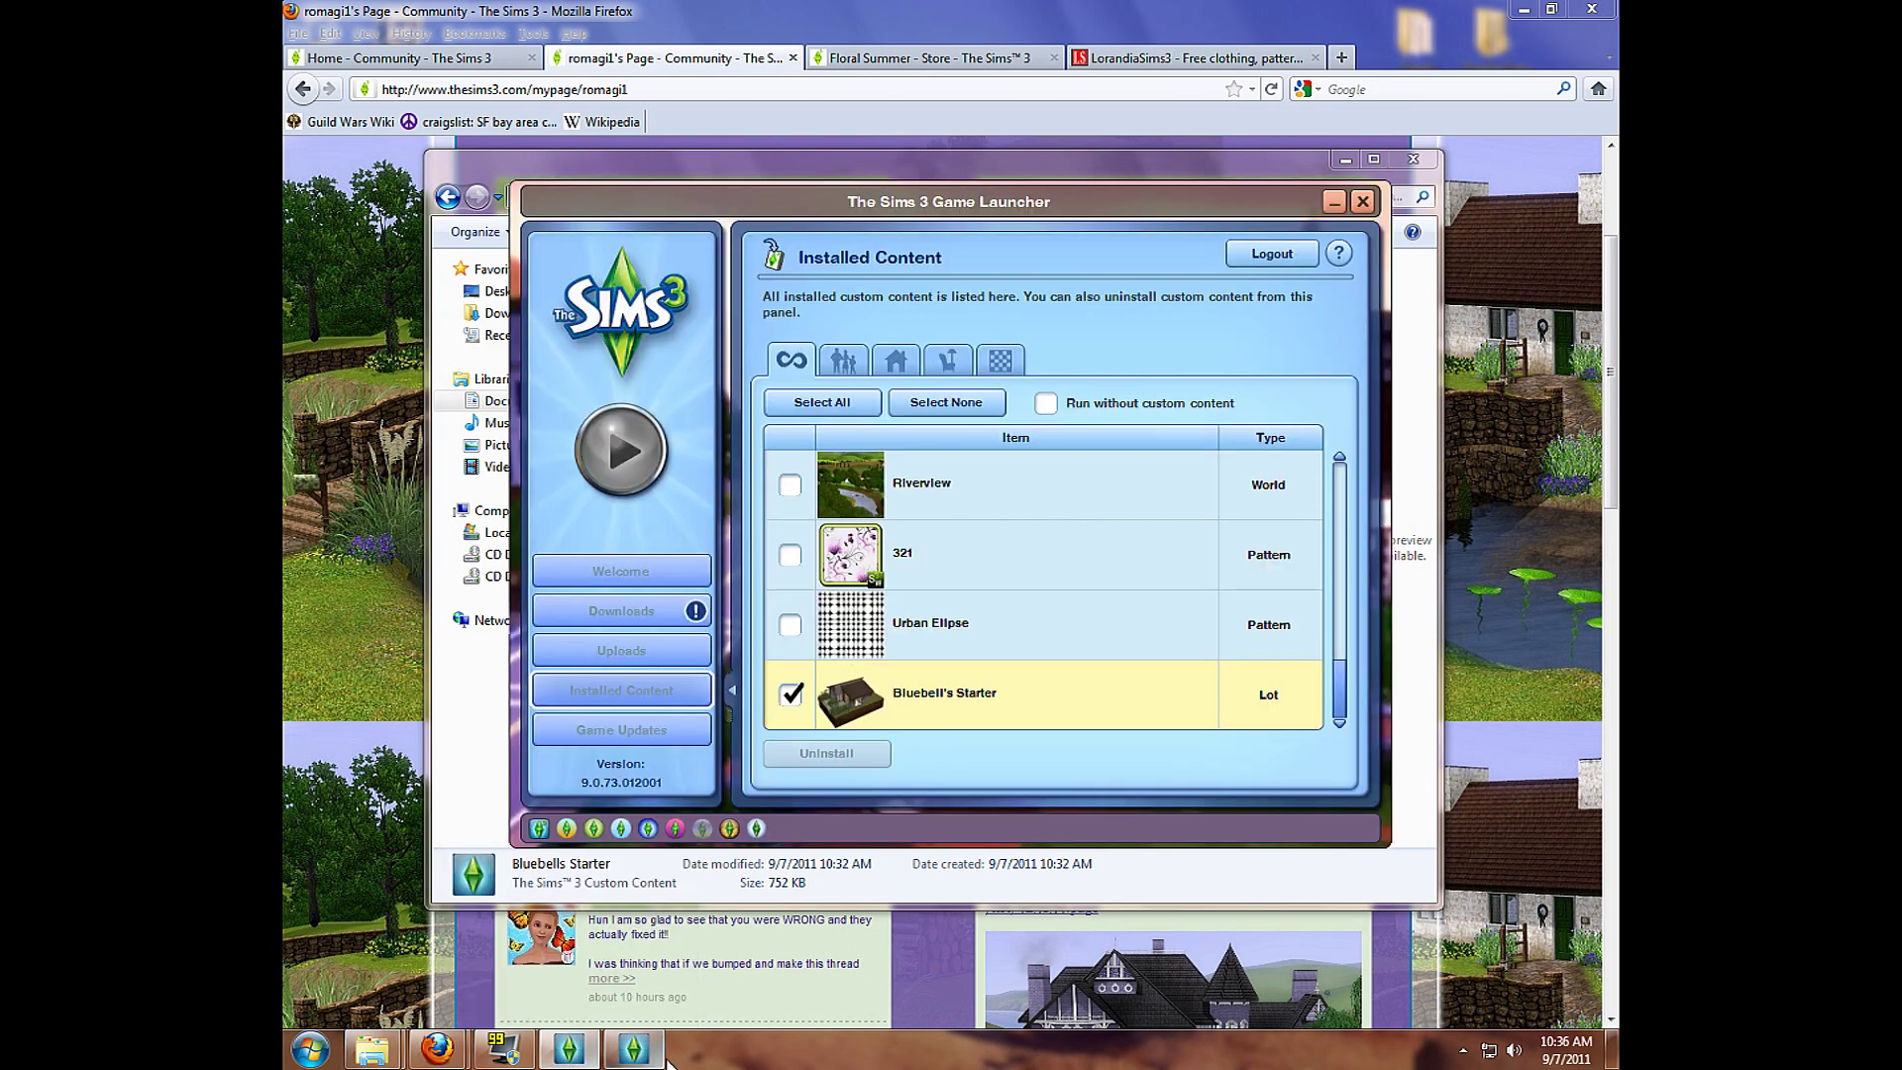
pyautogui.click(462, 795)
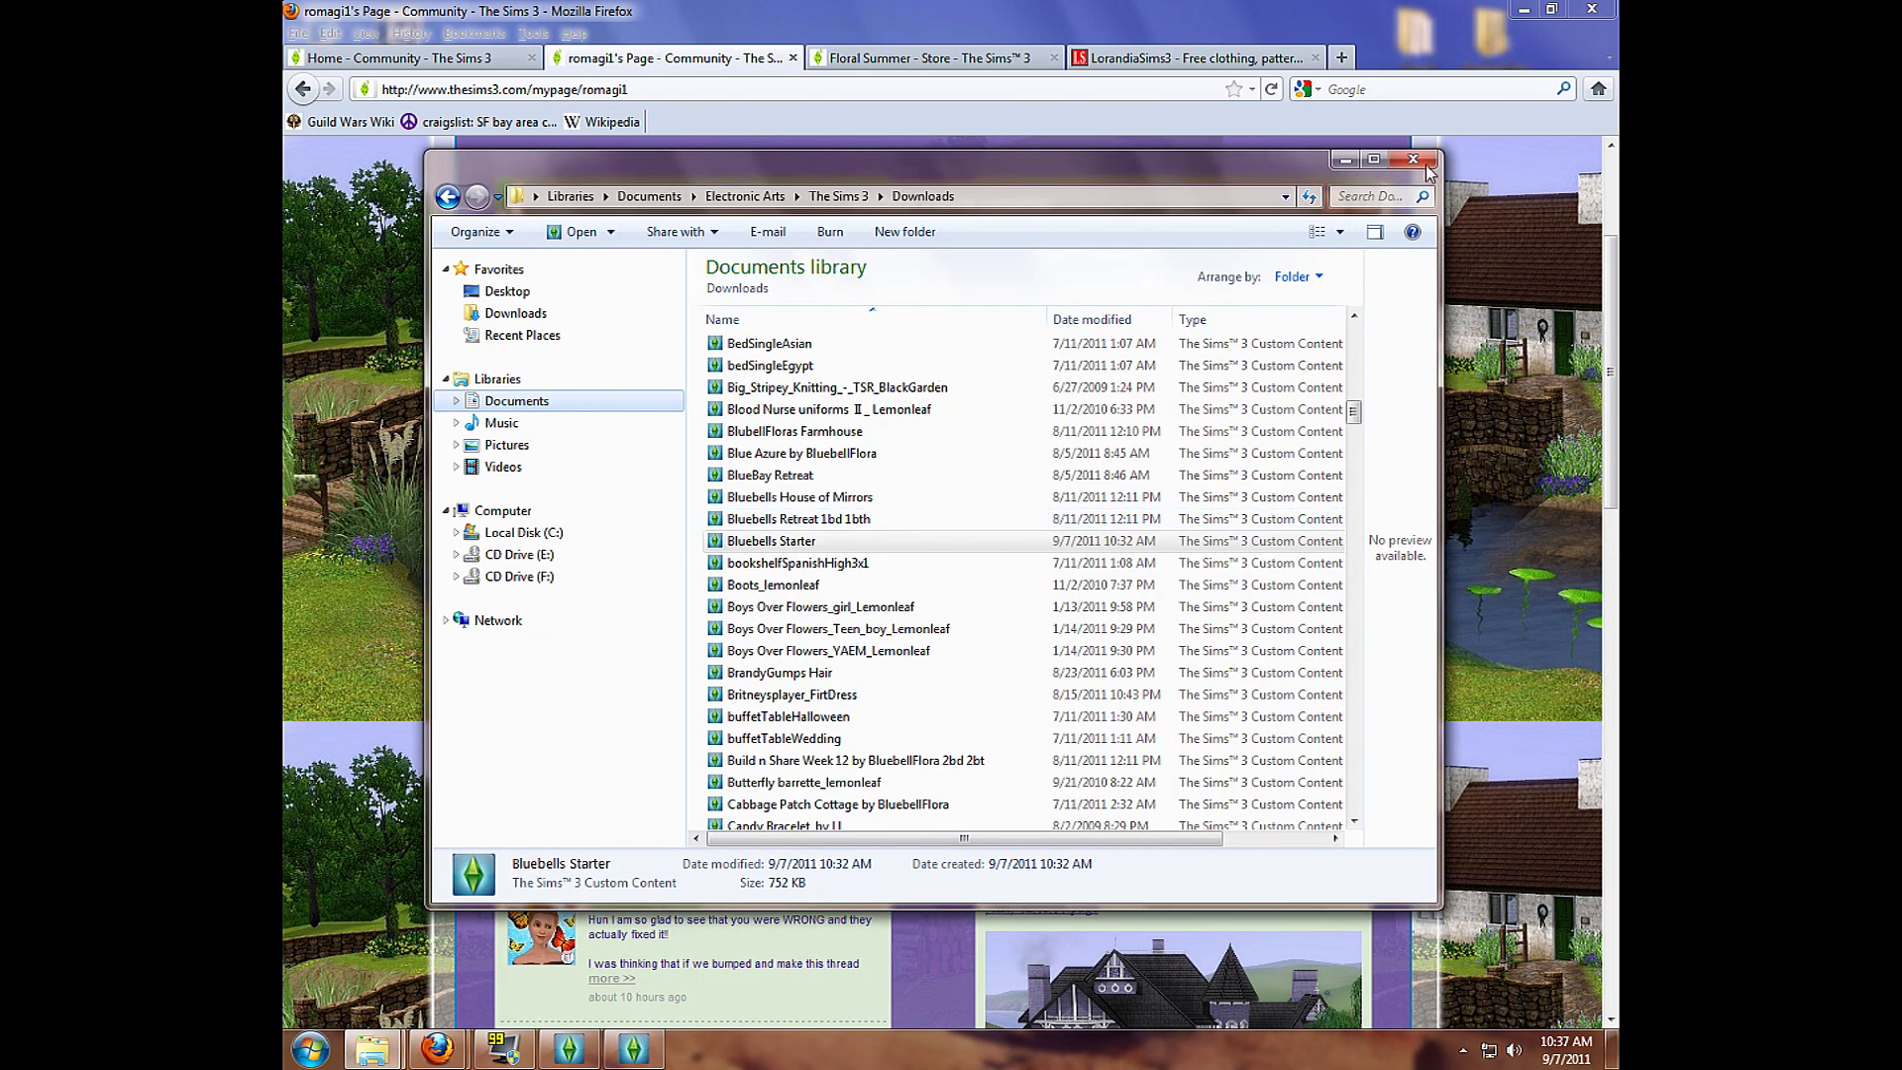
pyautogui.click(1341, 161)
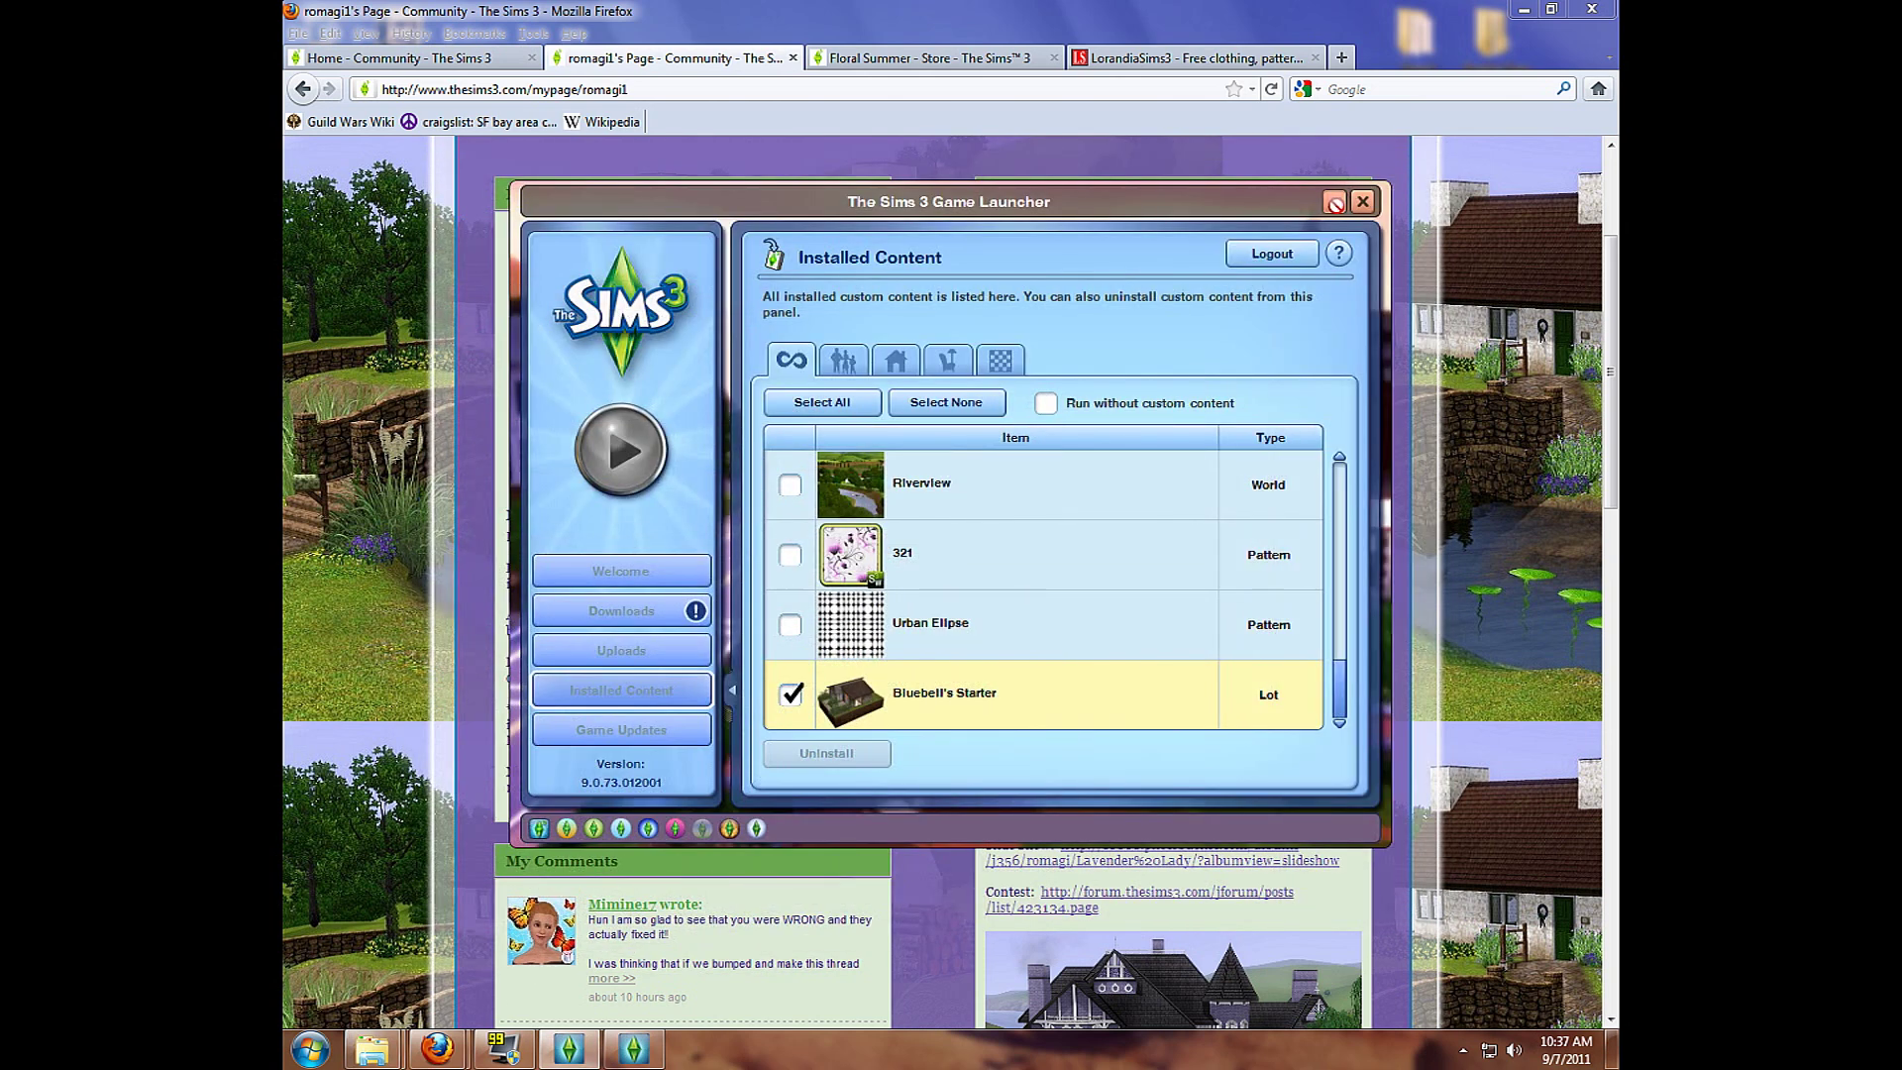
# - Switch to the browser window showing Mod The Sims and look over the news and featured items on its home page
pyautogui.click(1519, 12)
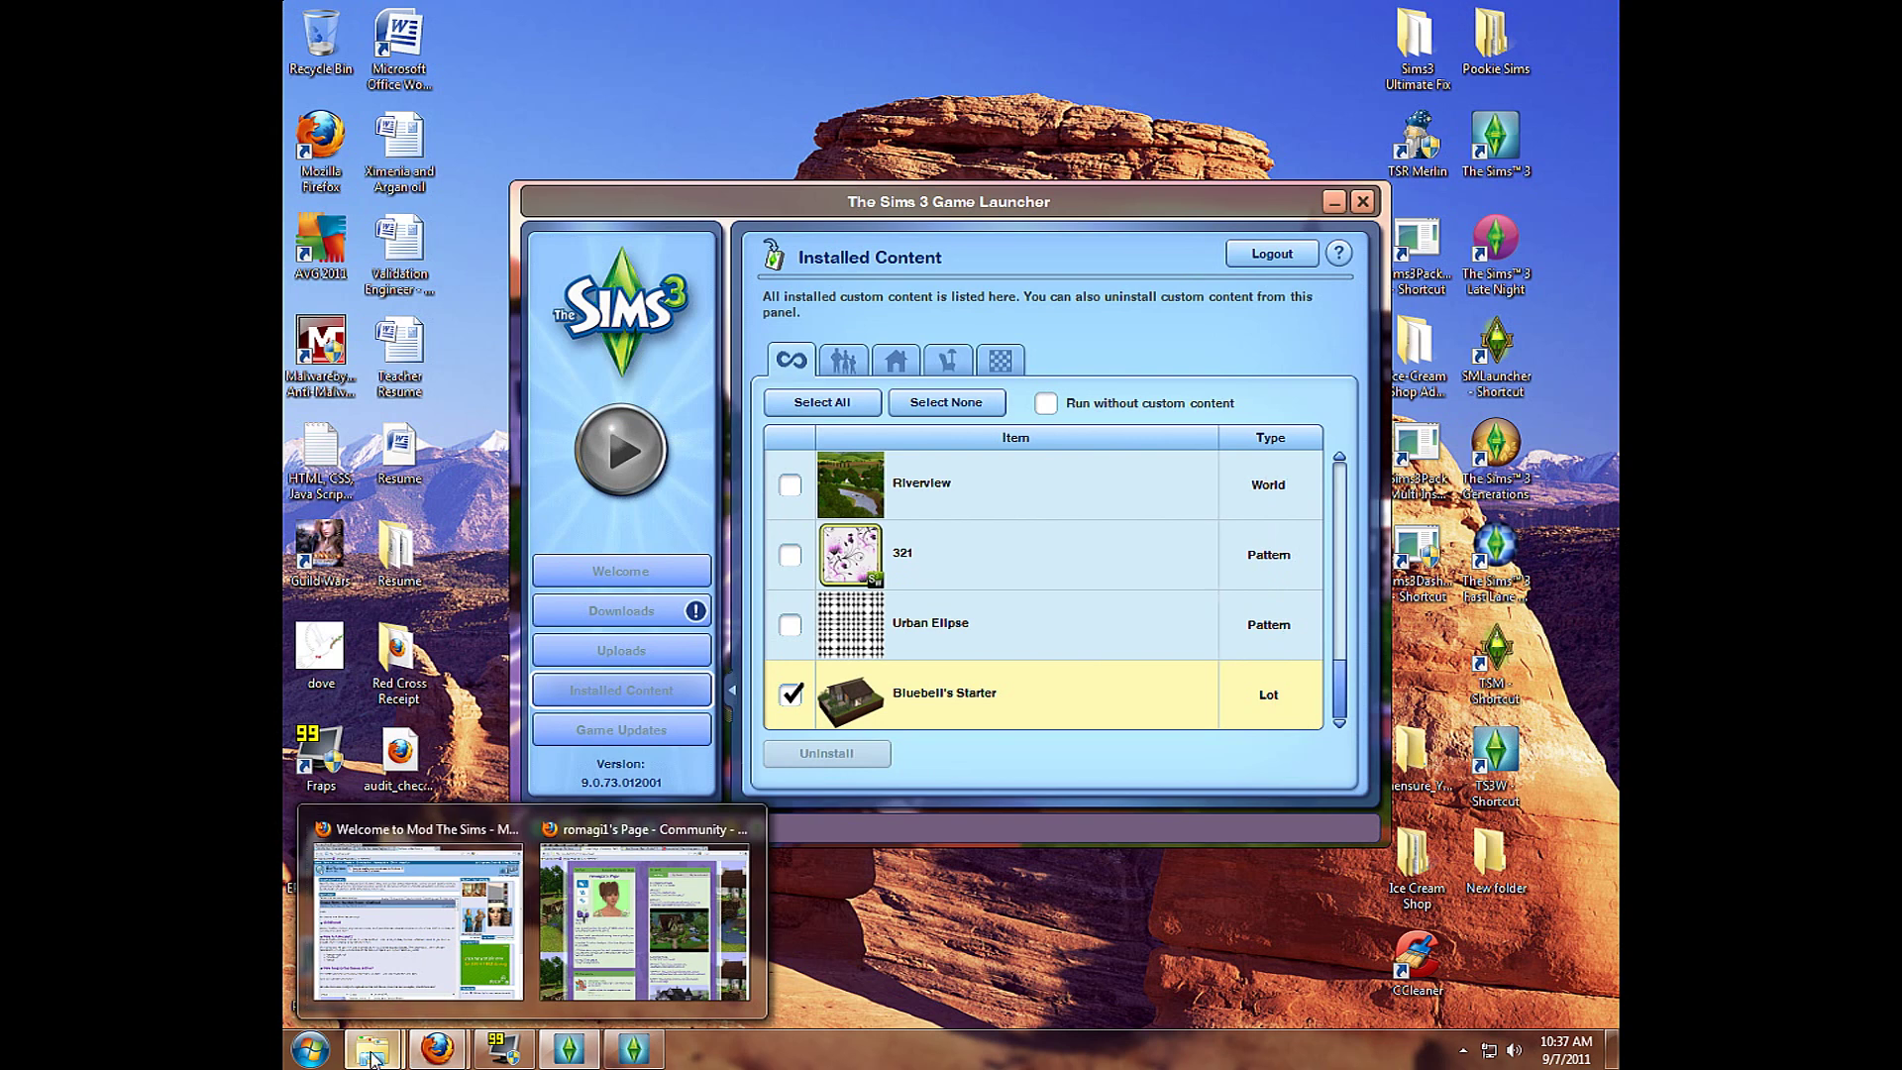
pyautogui.moveTo(372, 1056)
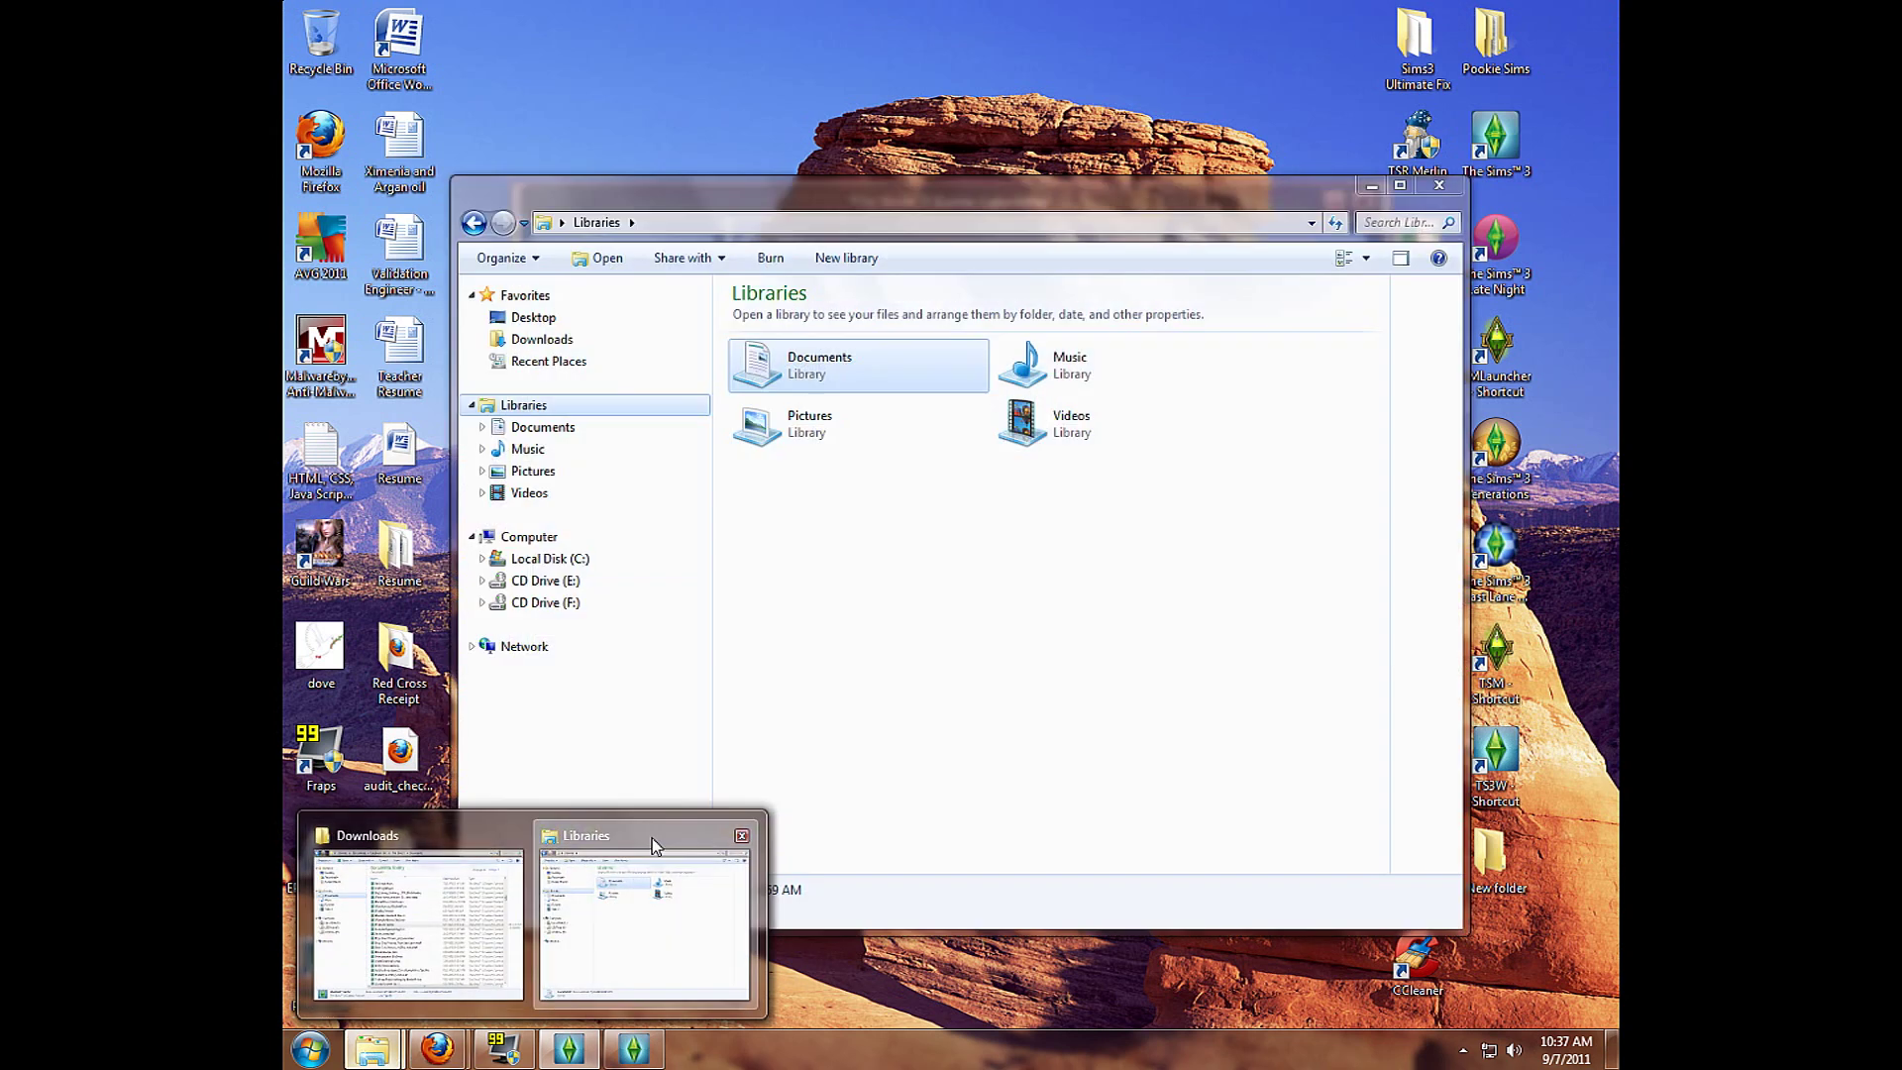
pyautogui.click(654, 845)
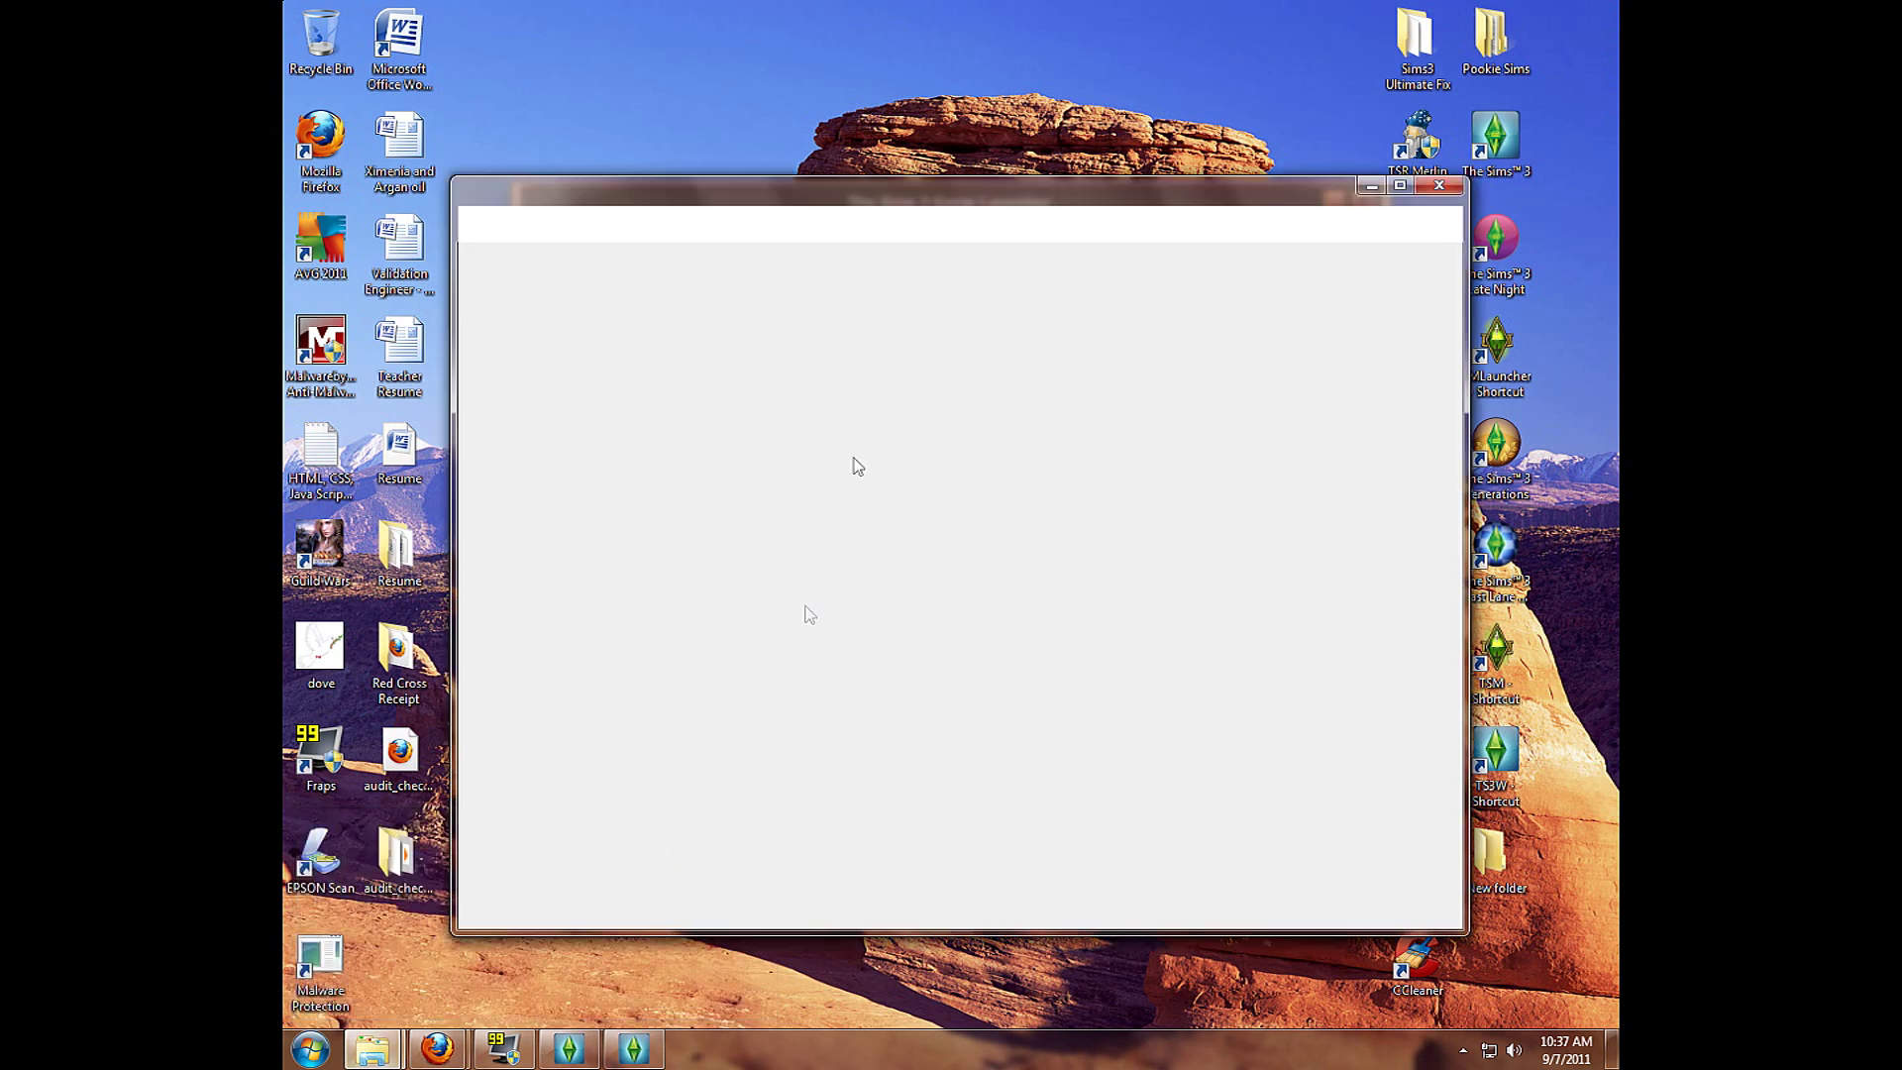
pyautogui.moveTo(437, 1052)
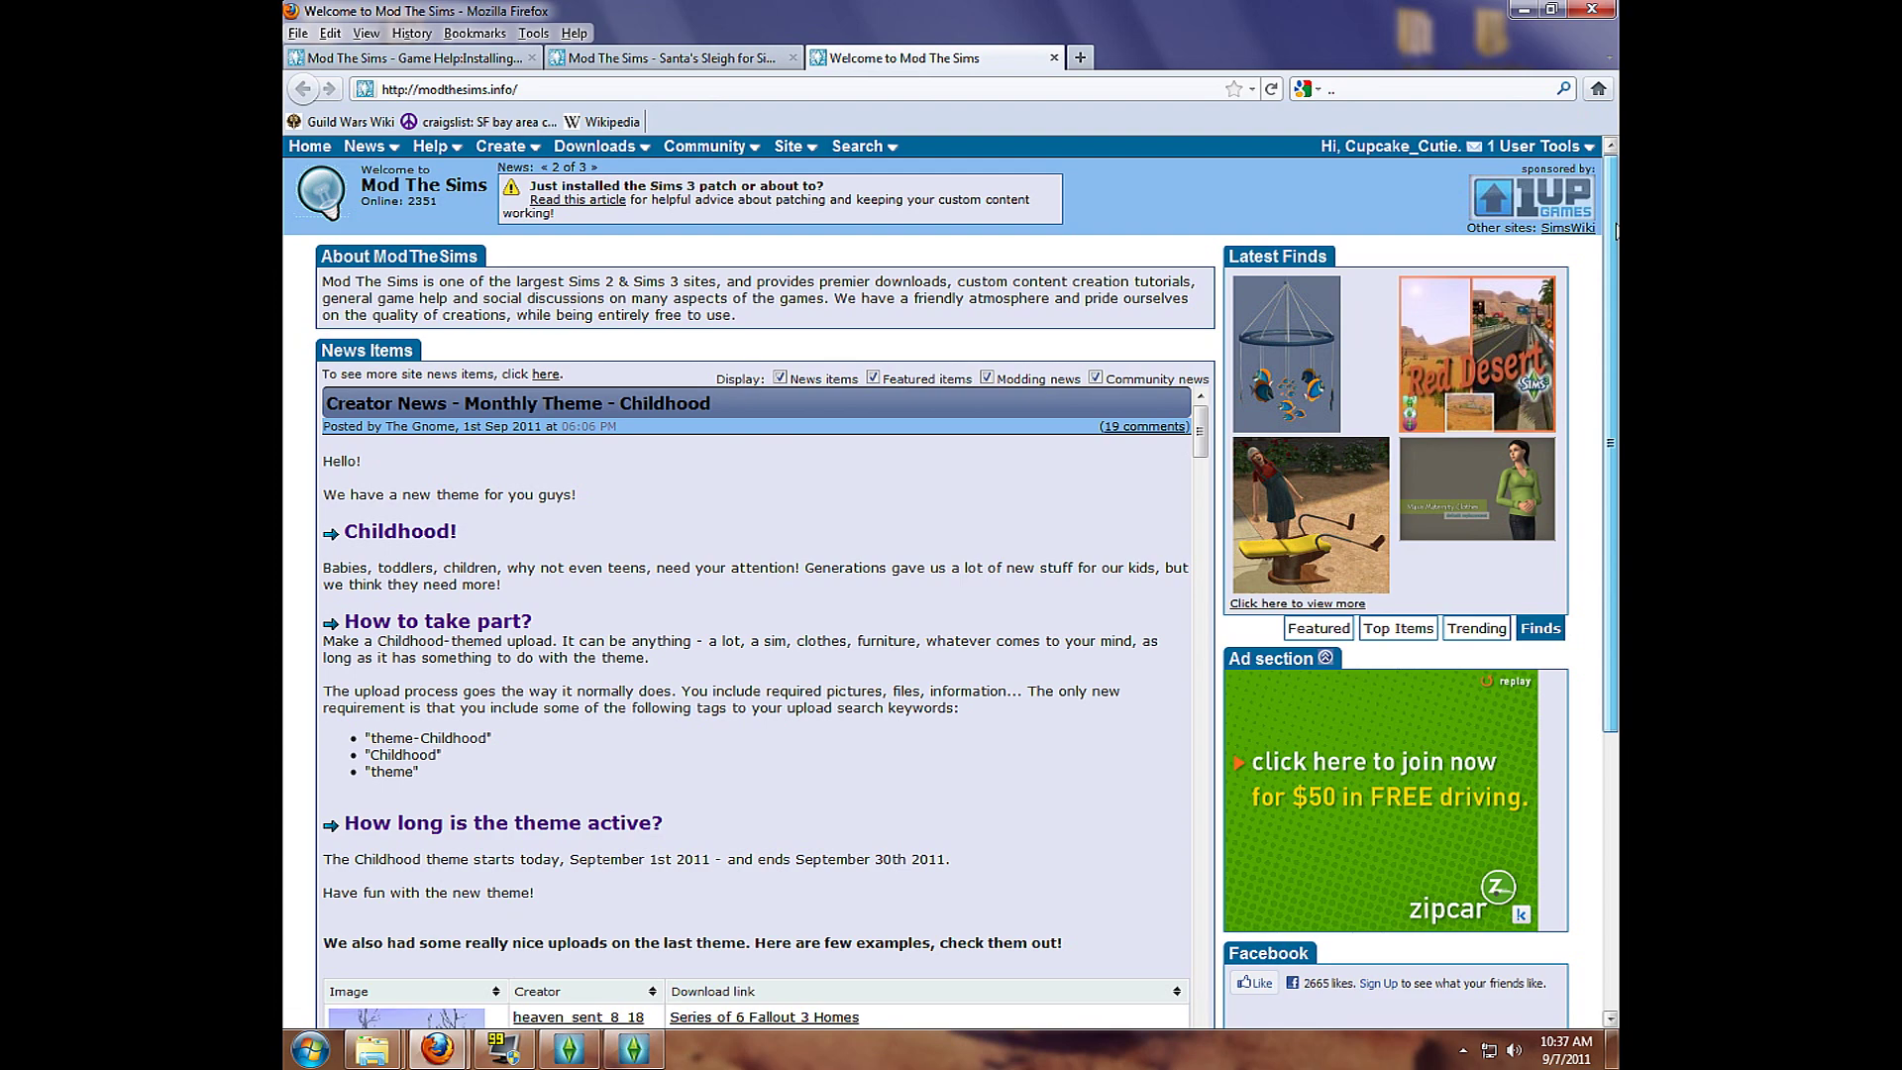
pyautogui.scroll(-3, 951, 591)
pyautogui.scroll(-5, 753, 594)
pyautogui.scroll(5, 753, 594)
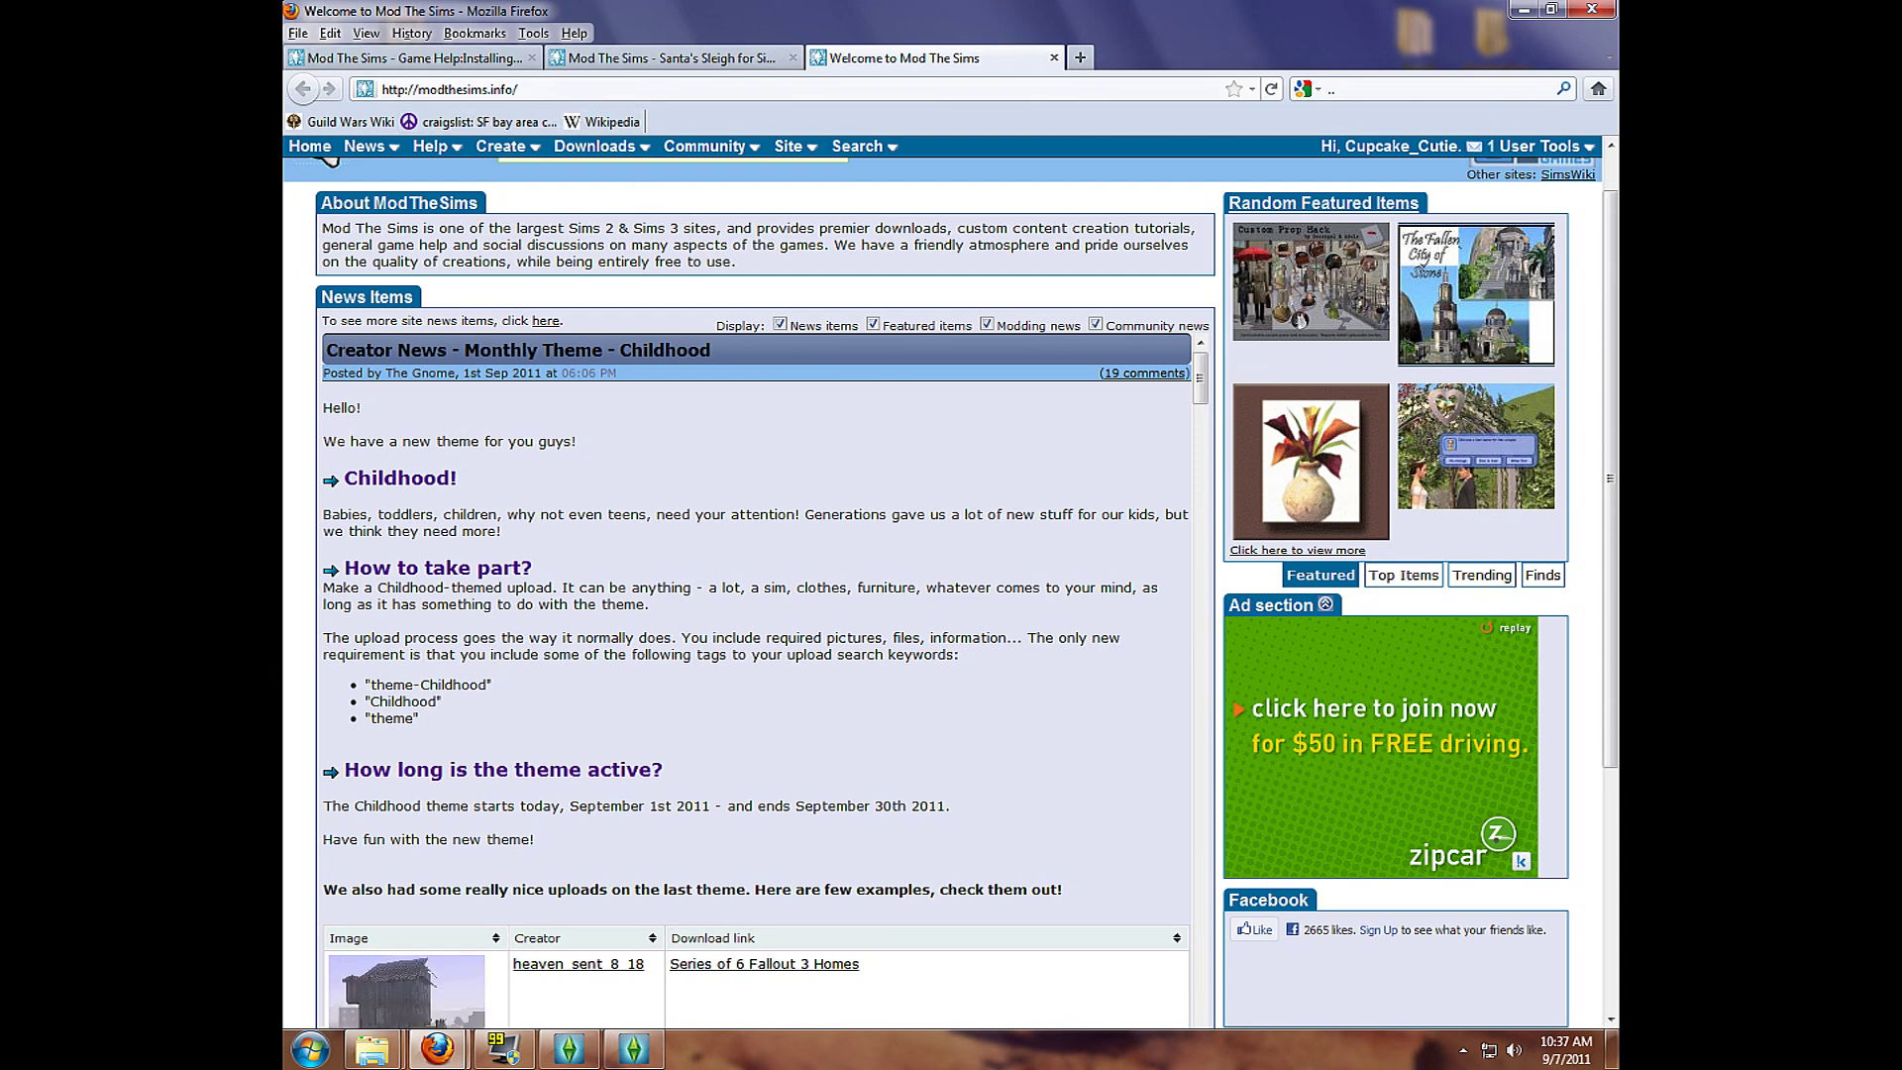
# - Switch to the guide on installing Sims 3 package files and read its Setup Folders & Files section
pyautogui.click(440, 65)
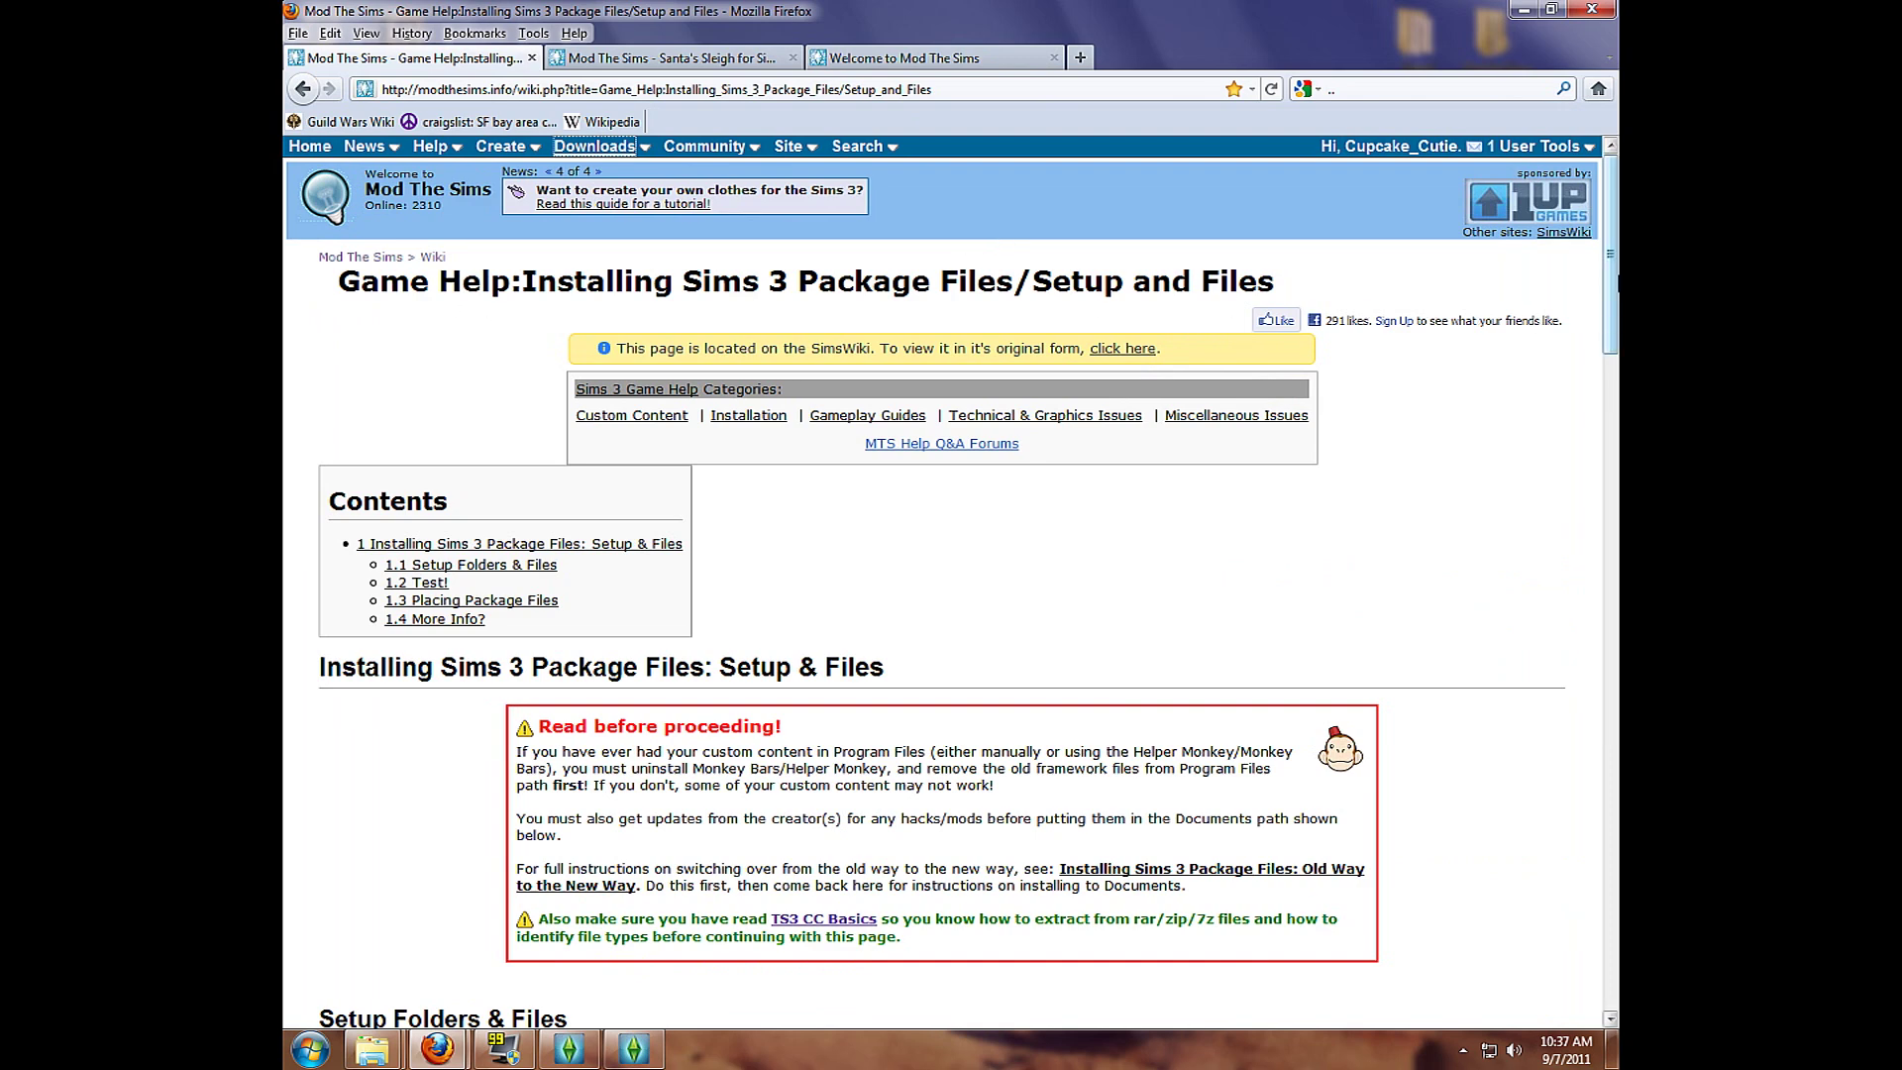
pyautogui.scroll(-1, 1615, 301)
pyautogui.moveTo(1616, 300); pyautogui.dragTo(1607, 473)
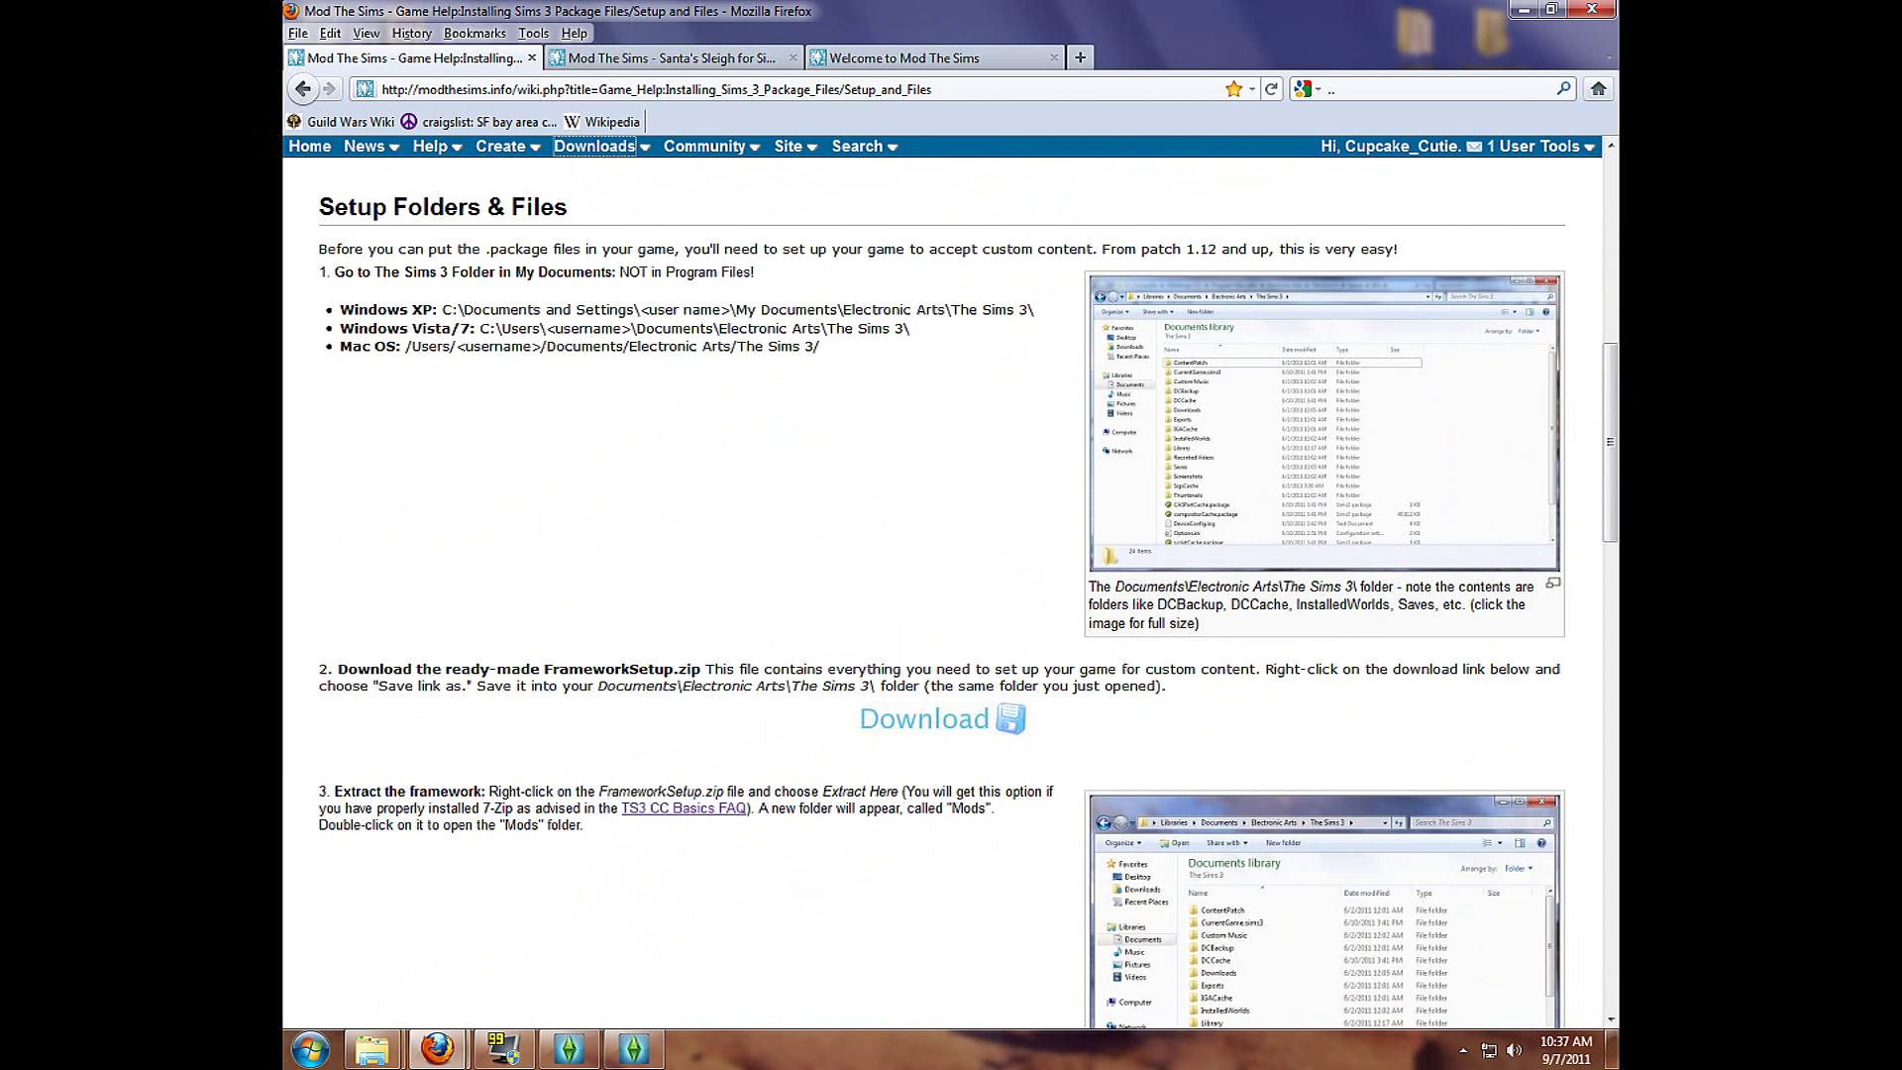
pyautogui.moveTo(1102, 249); pyautogui.dragTo(1216, 249)
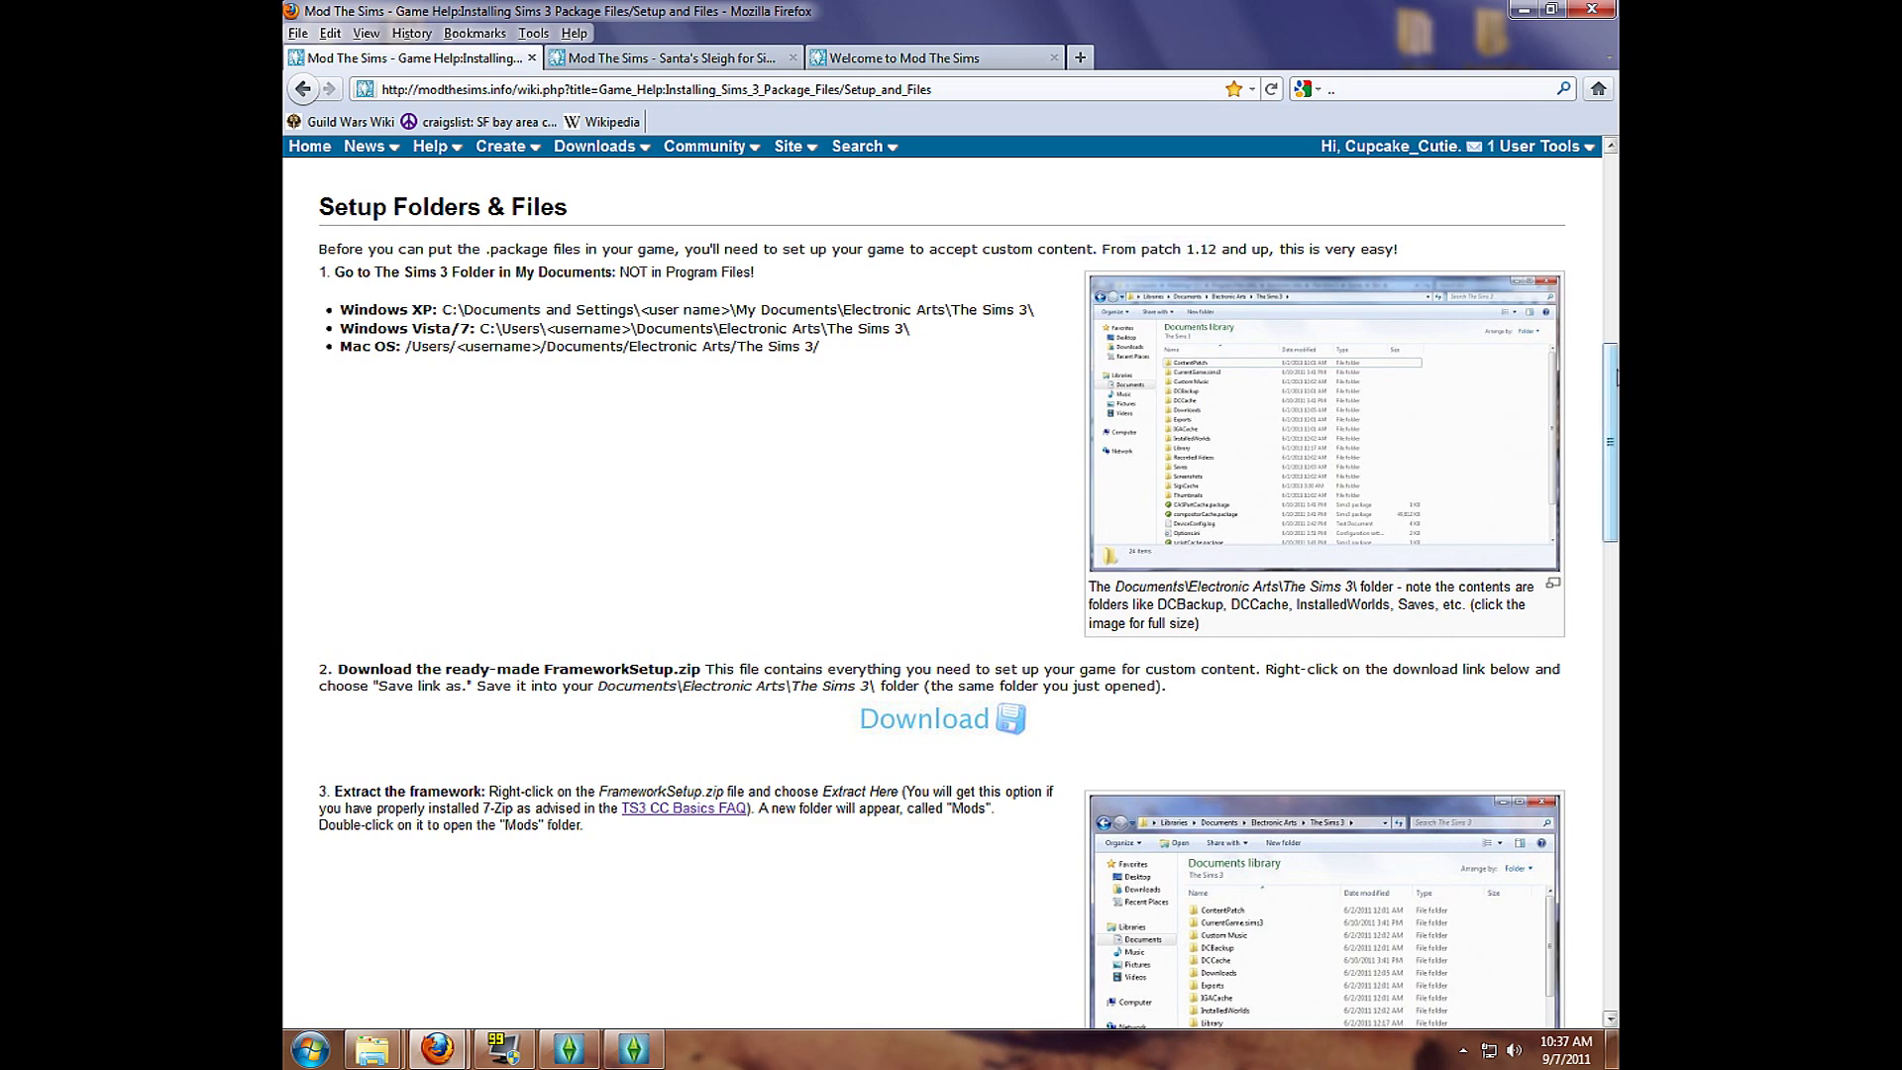
pyautogui.moveTo(1611, 376); pyautogui.dragTo(1615, 384)
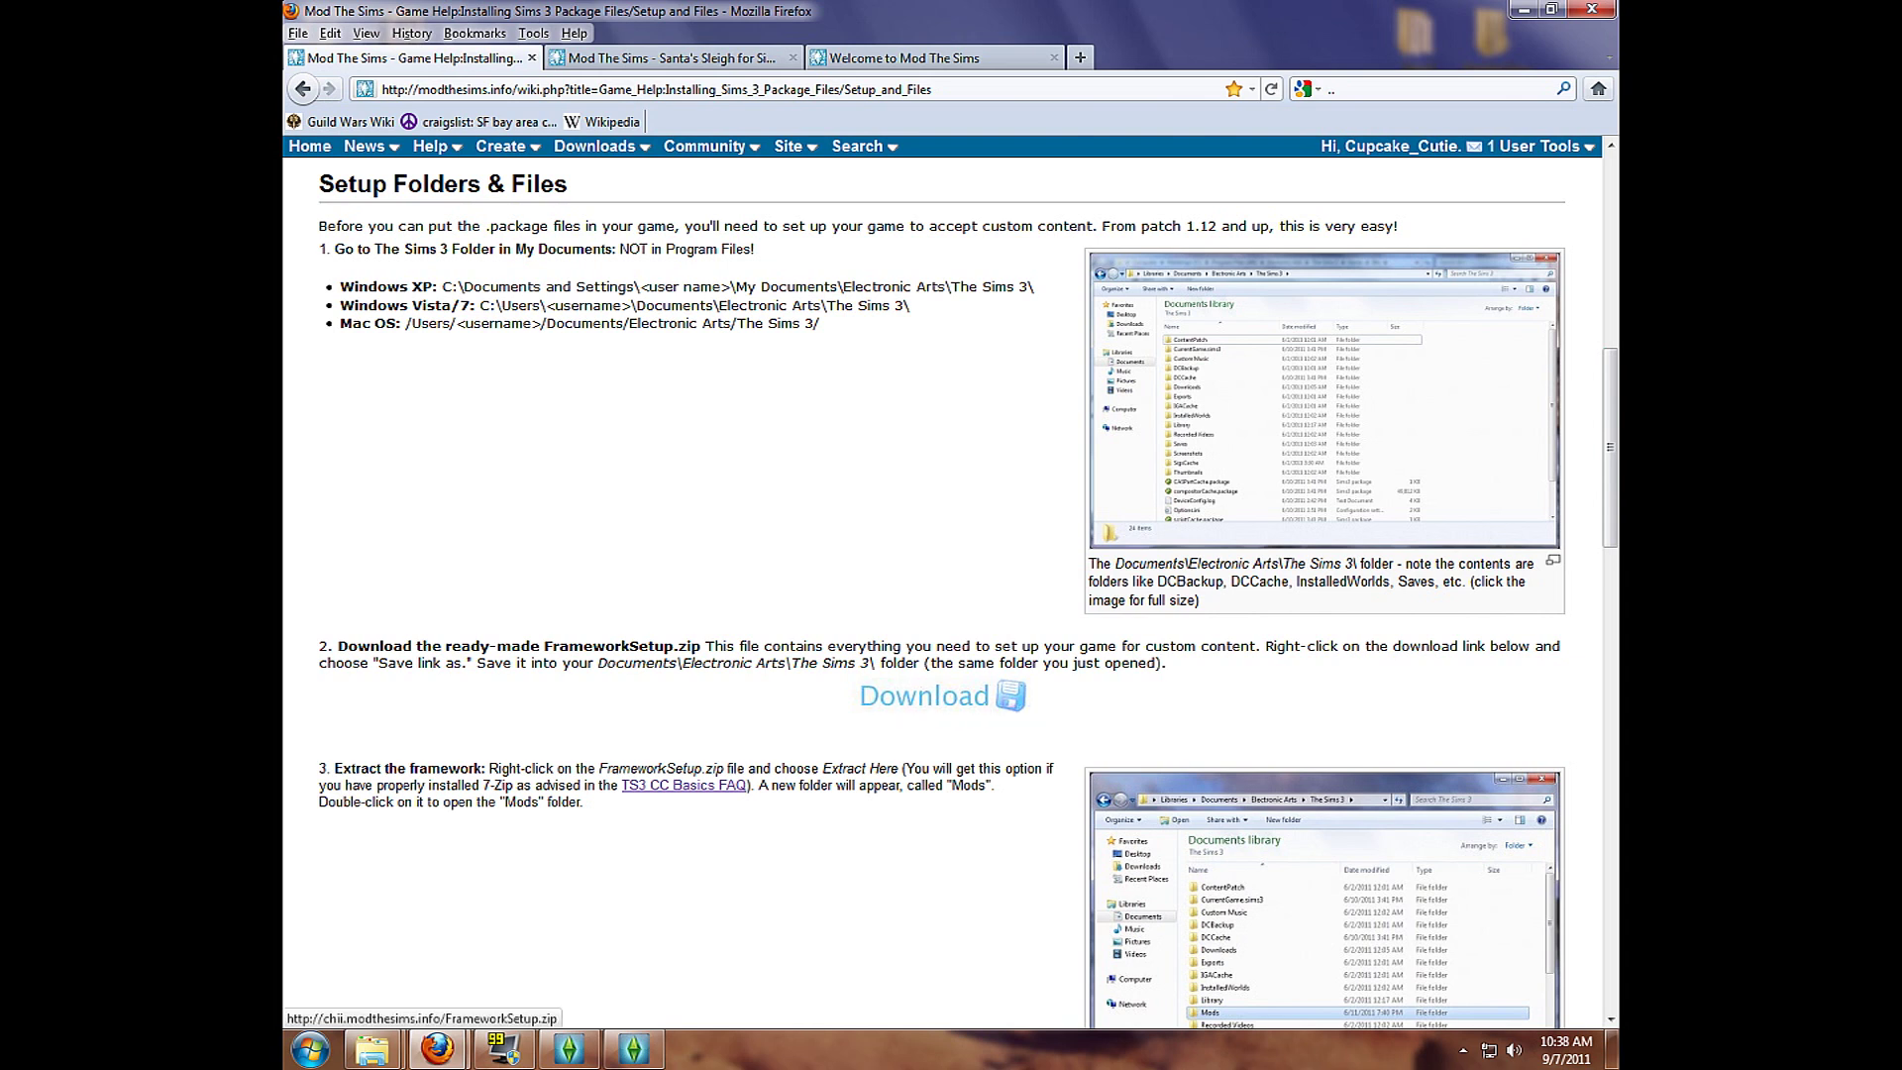
# - Download the ready-made FrameworkSetup.zip from the second instruction of the guide
pyautogui.moveTo(348, 646); pyautogui.dragTo(706, 646)
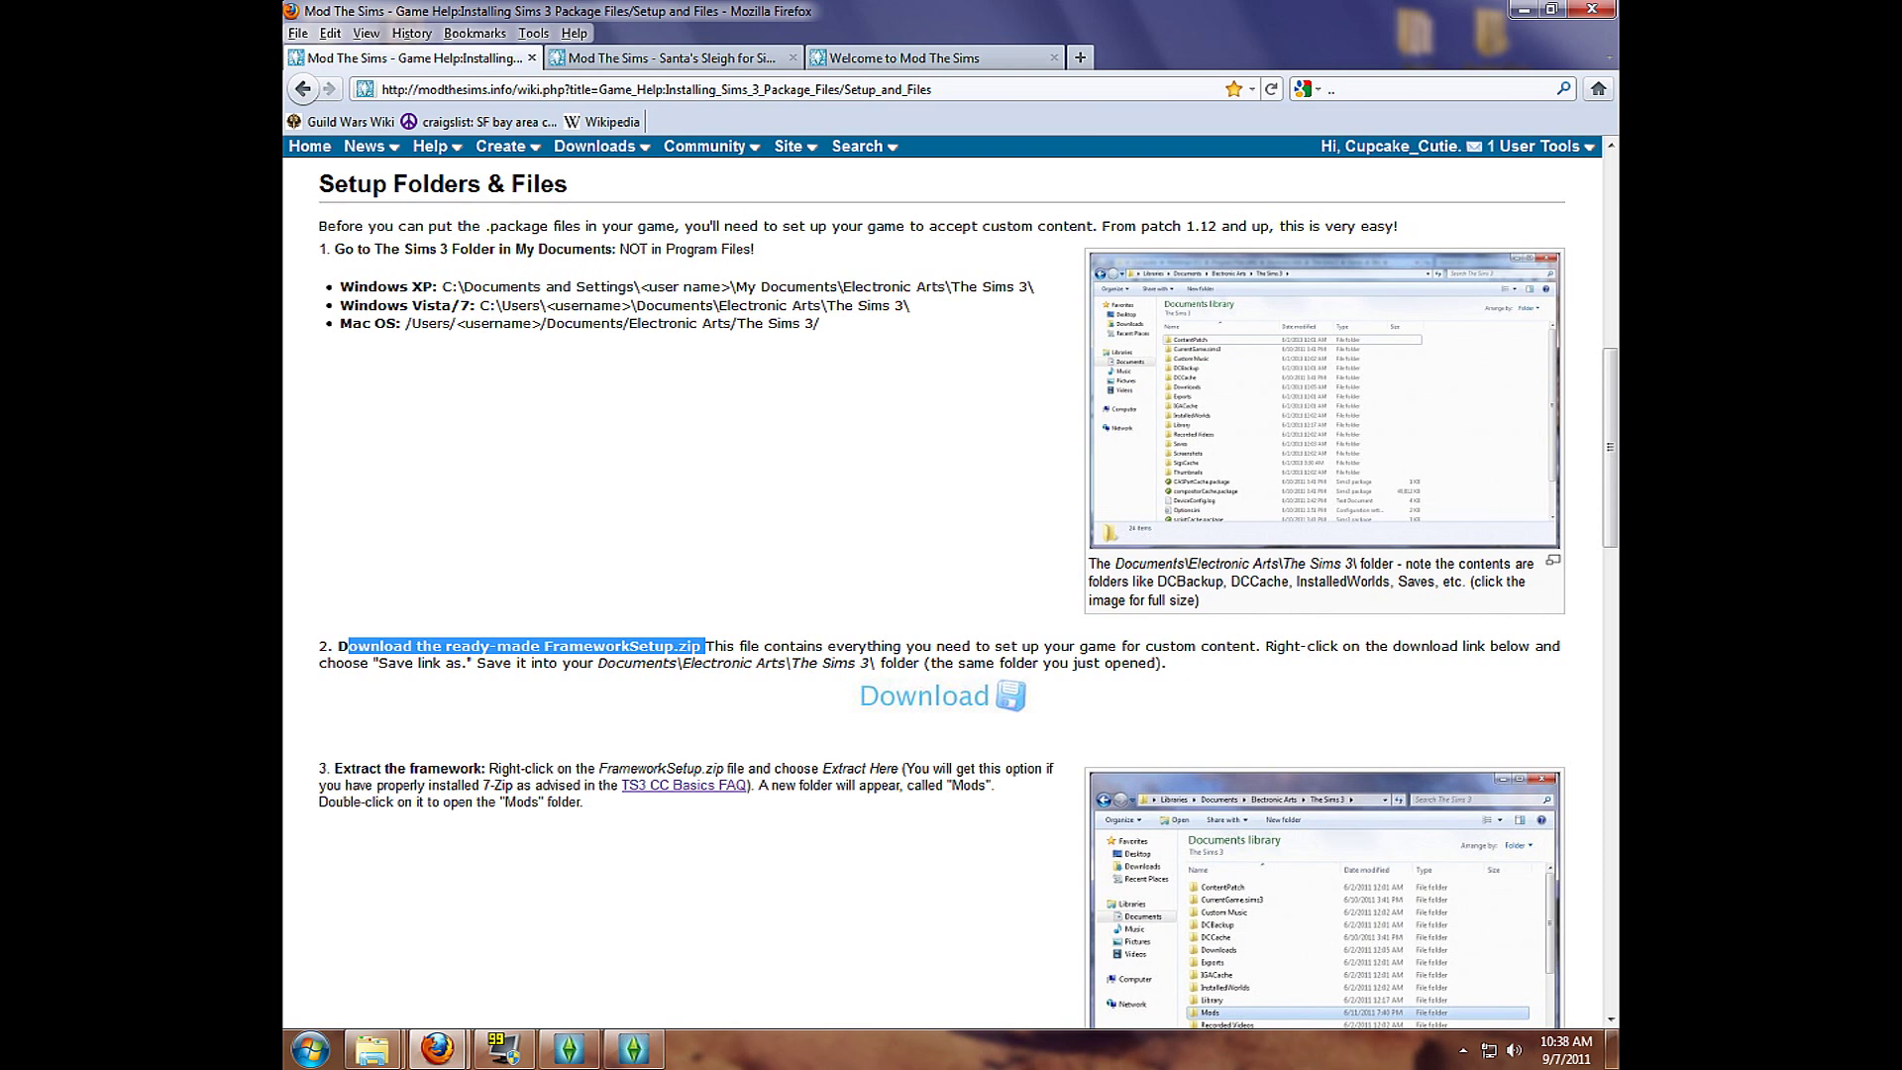
pyautogui.click(766, 624)
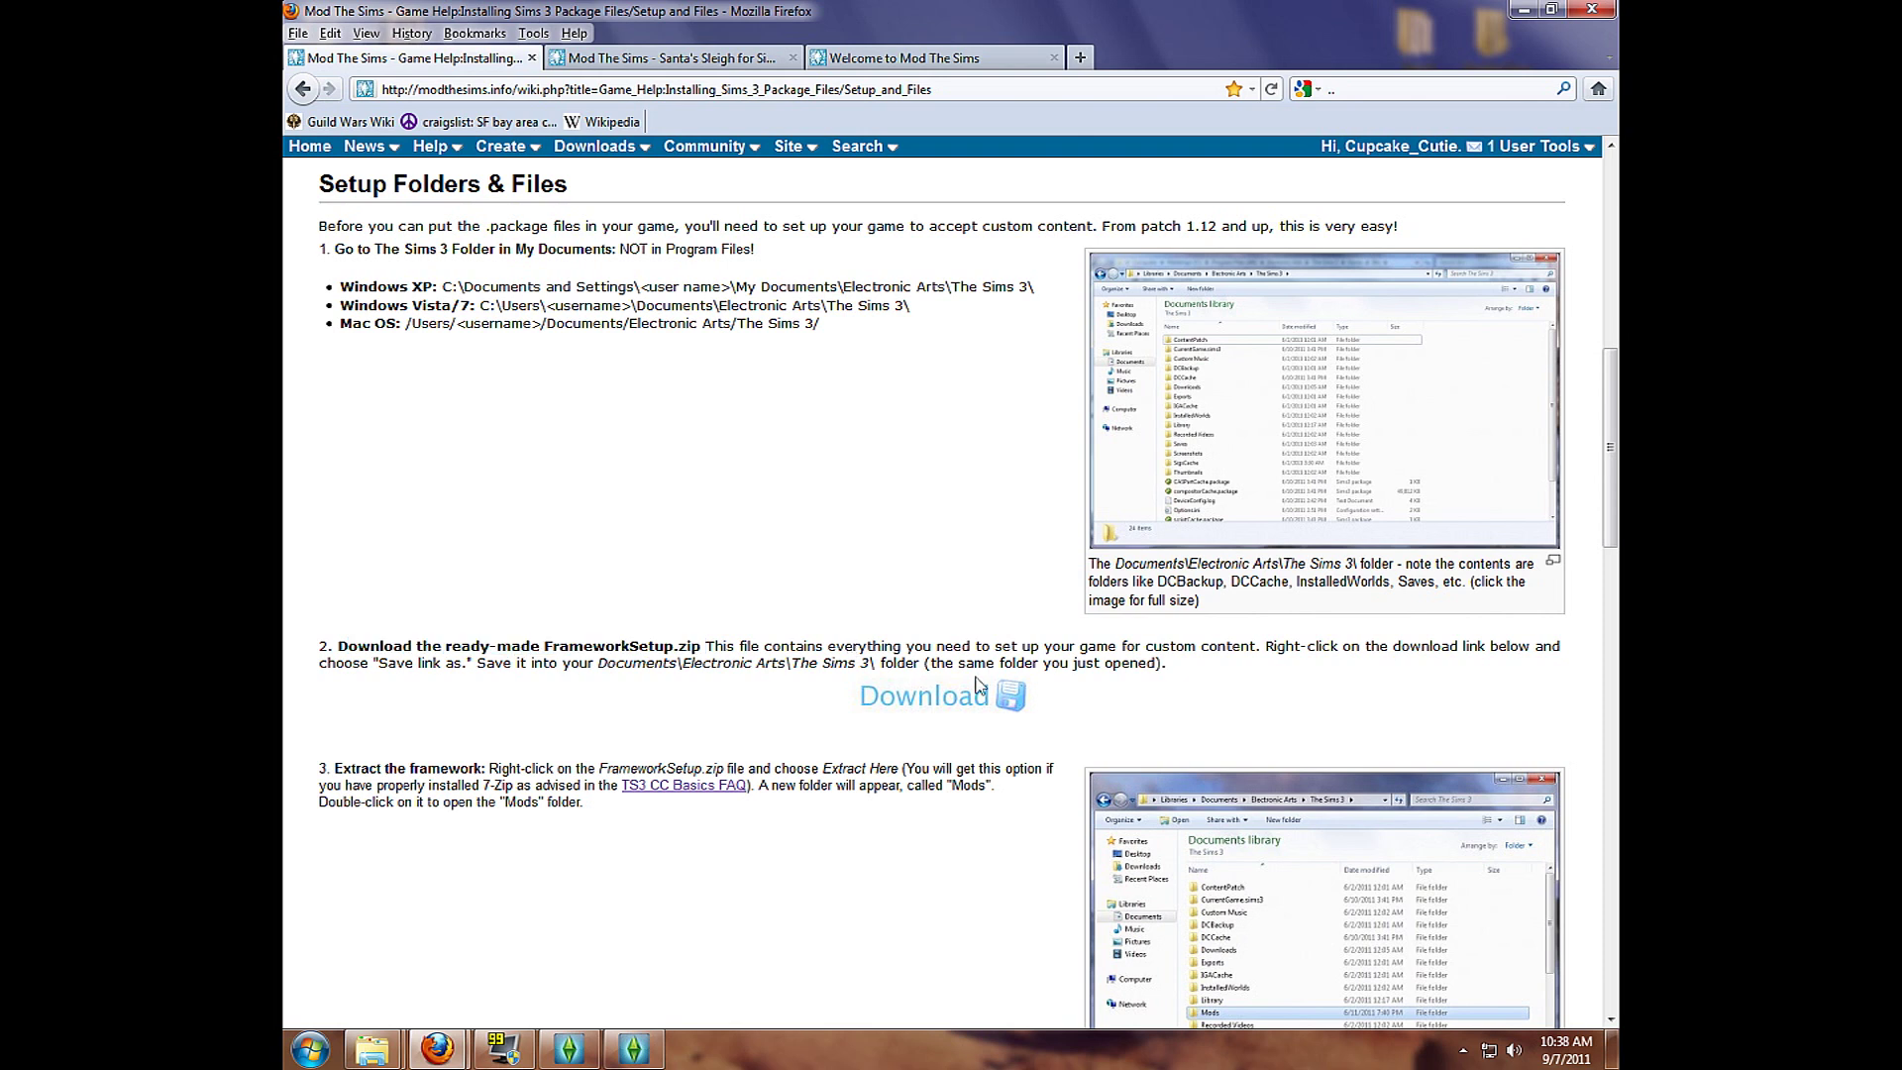
pyautogui.click(957, 705)
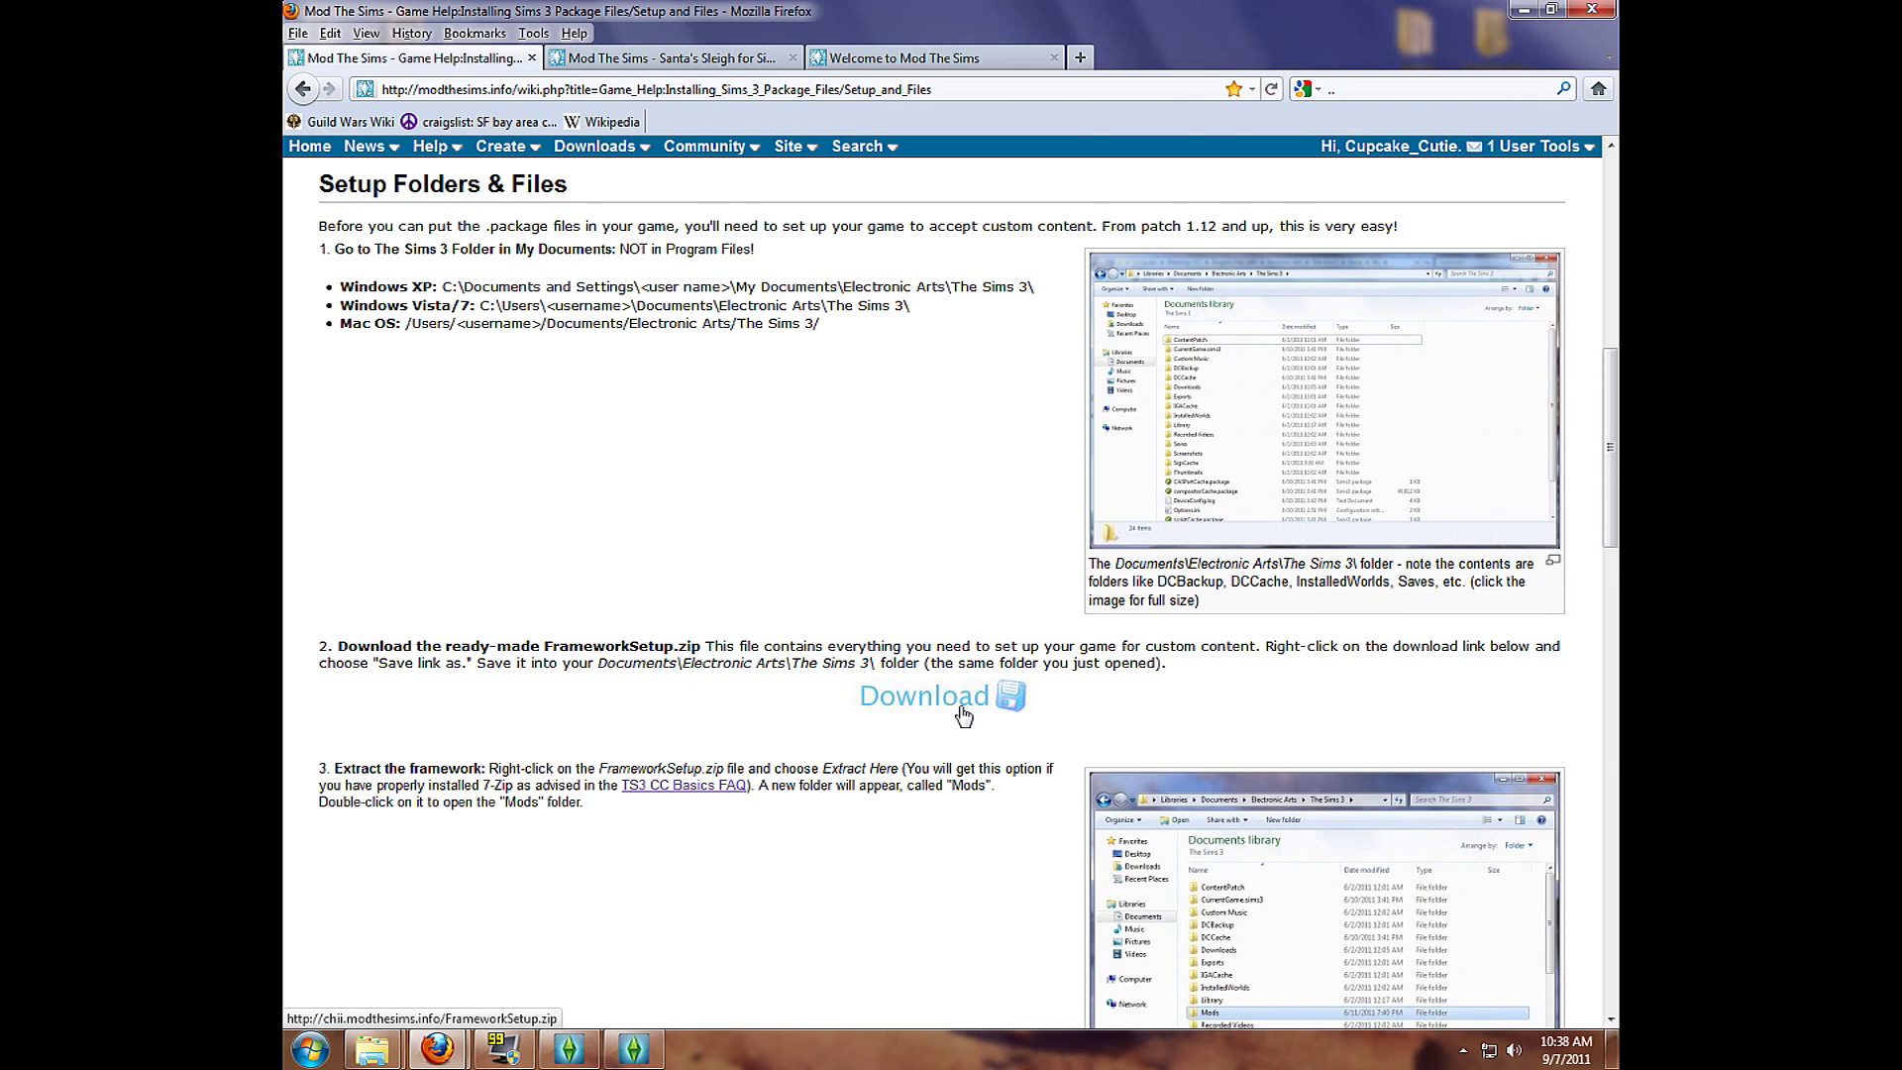
pyautogui.click(1048, 639)
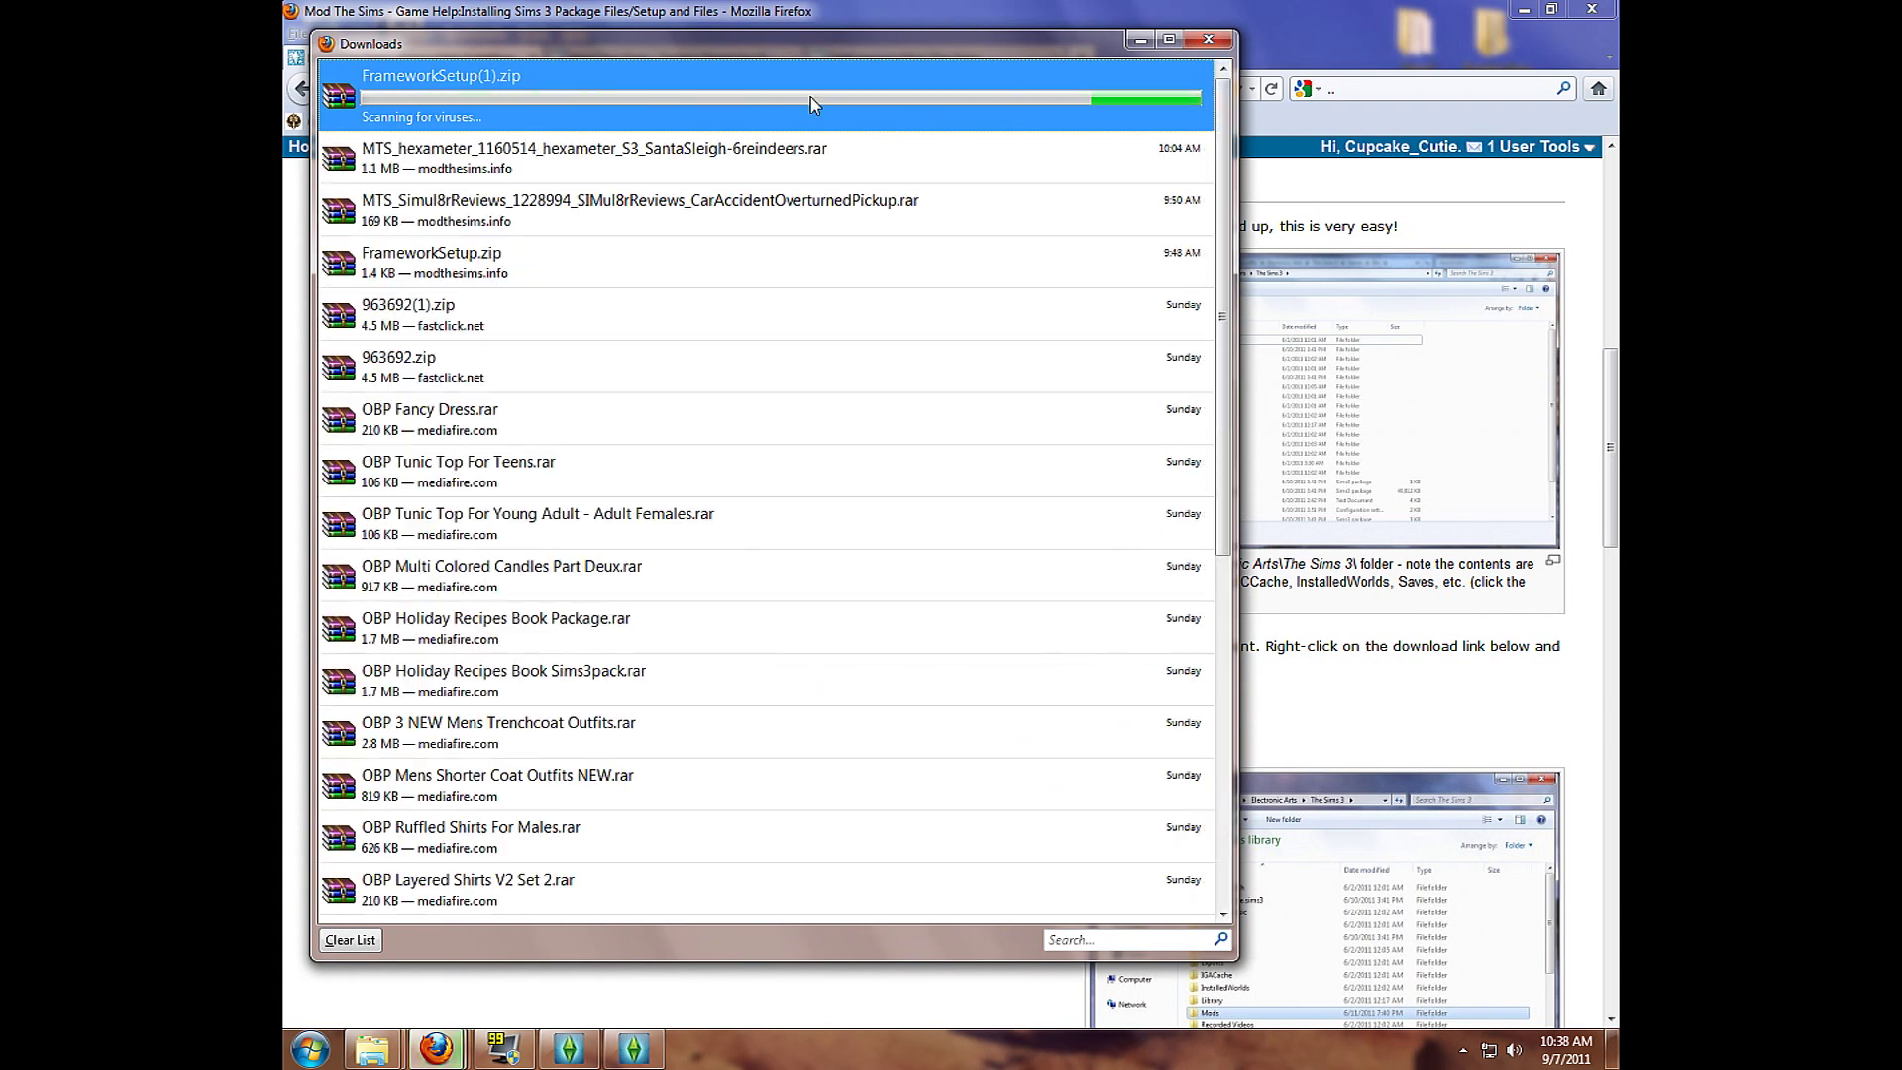
# - Show the newly downloaded FrameworkSetup(1).zip in its containing folder and close the browser's download list
pyautogui.rightClick(813, 96)
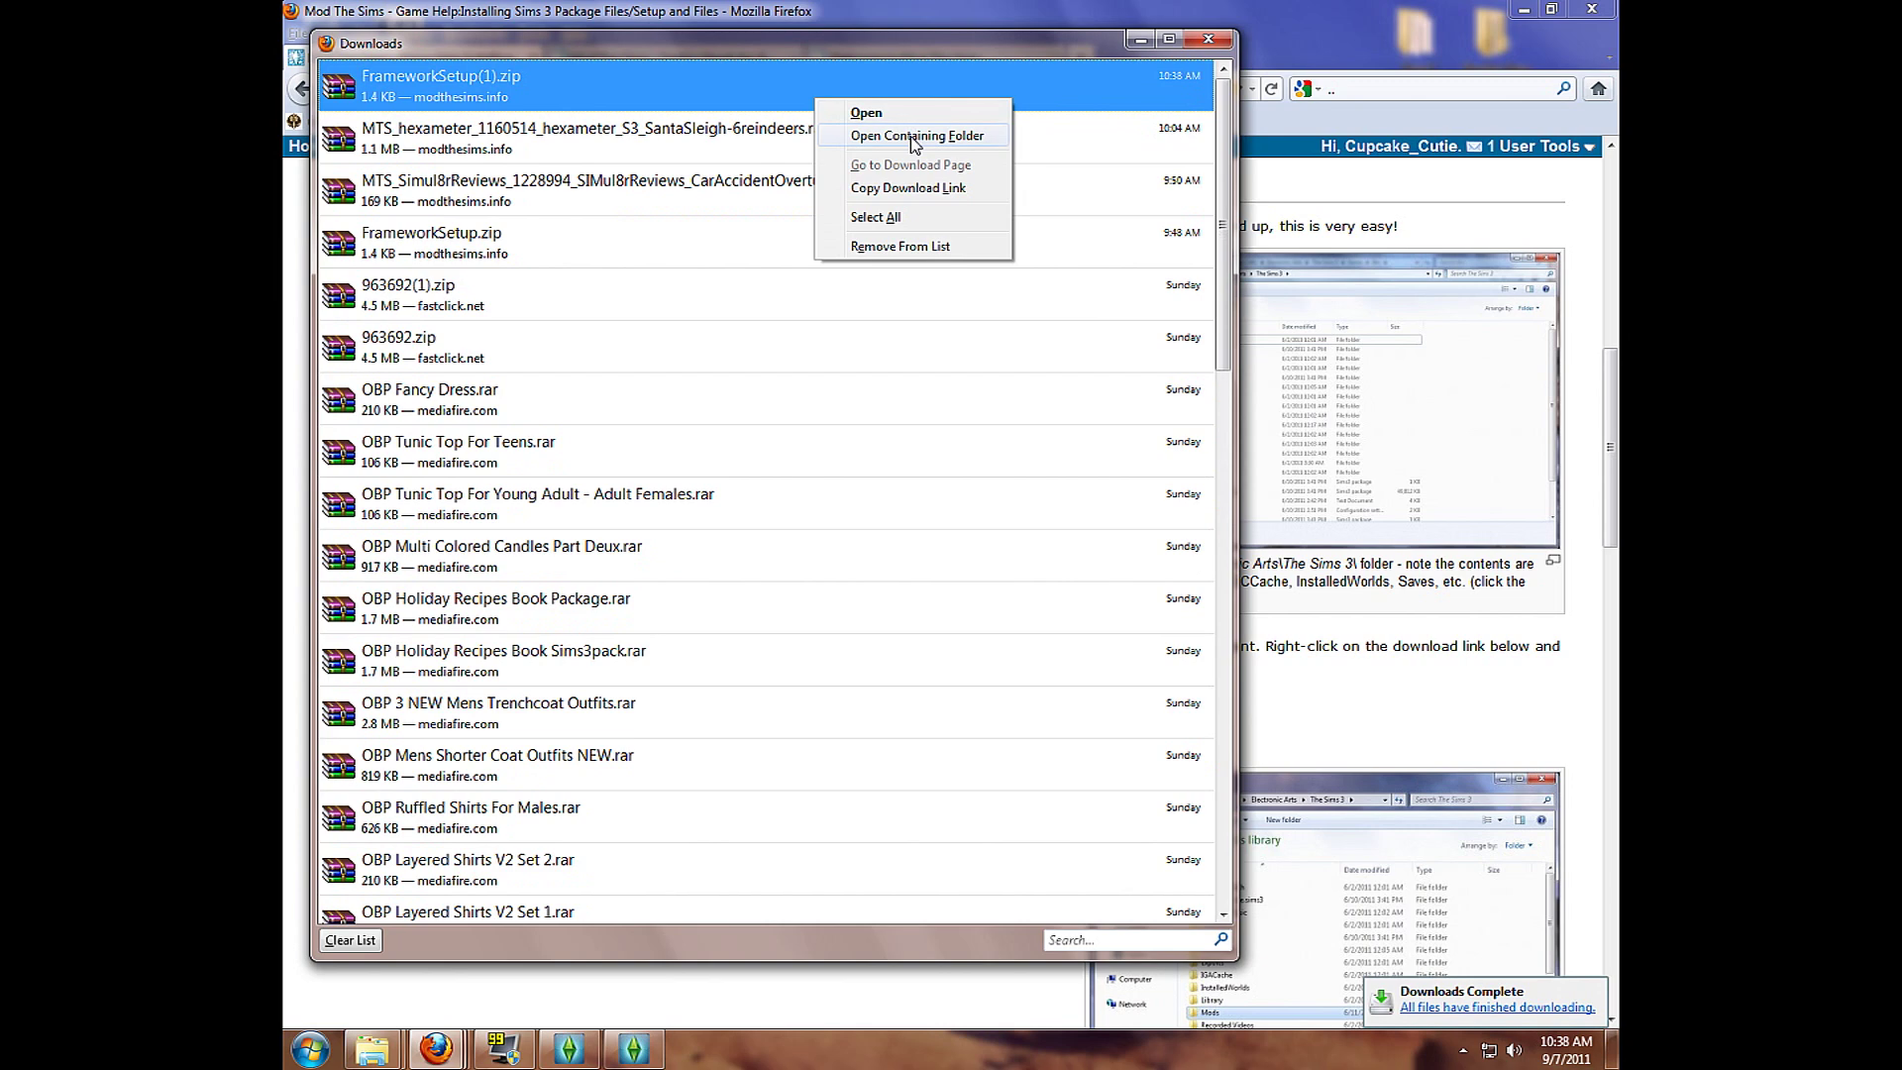
pyautogui.click(951, 136)
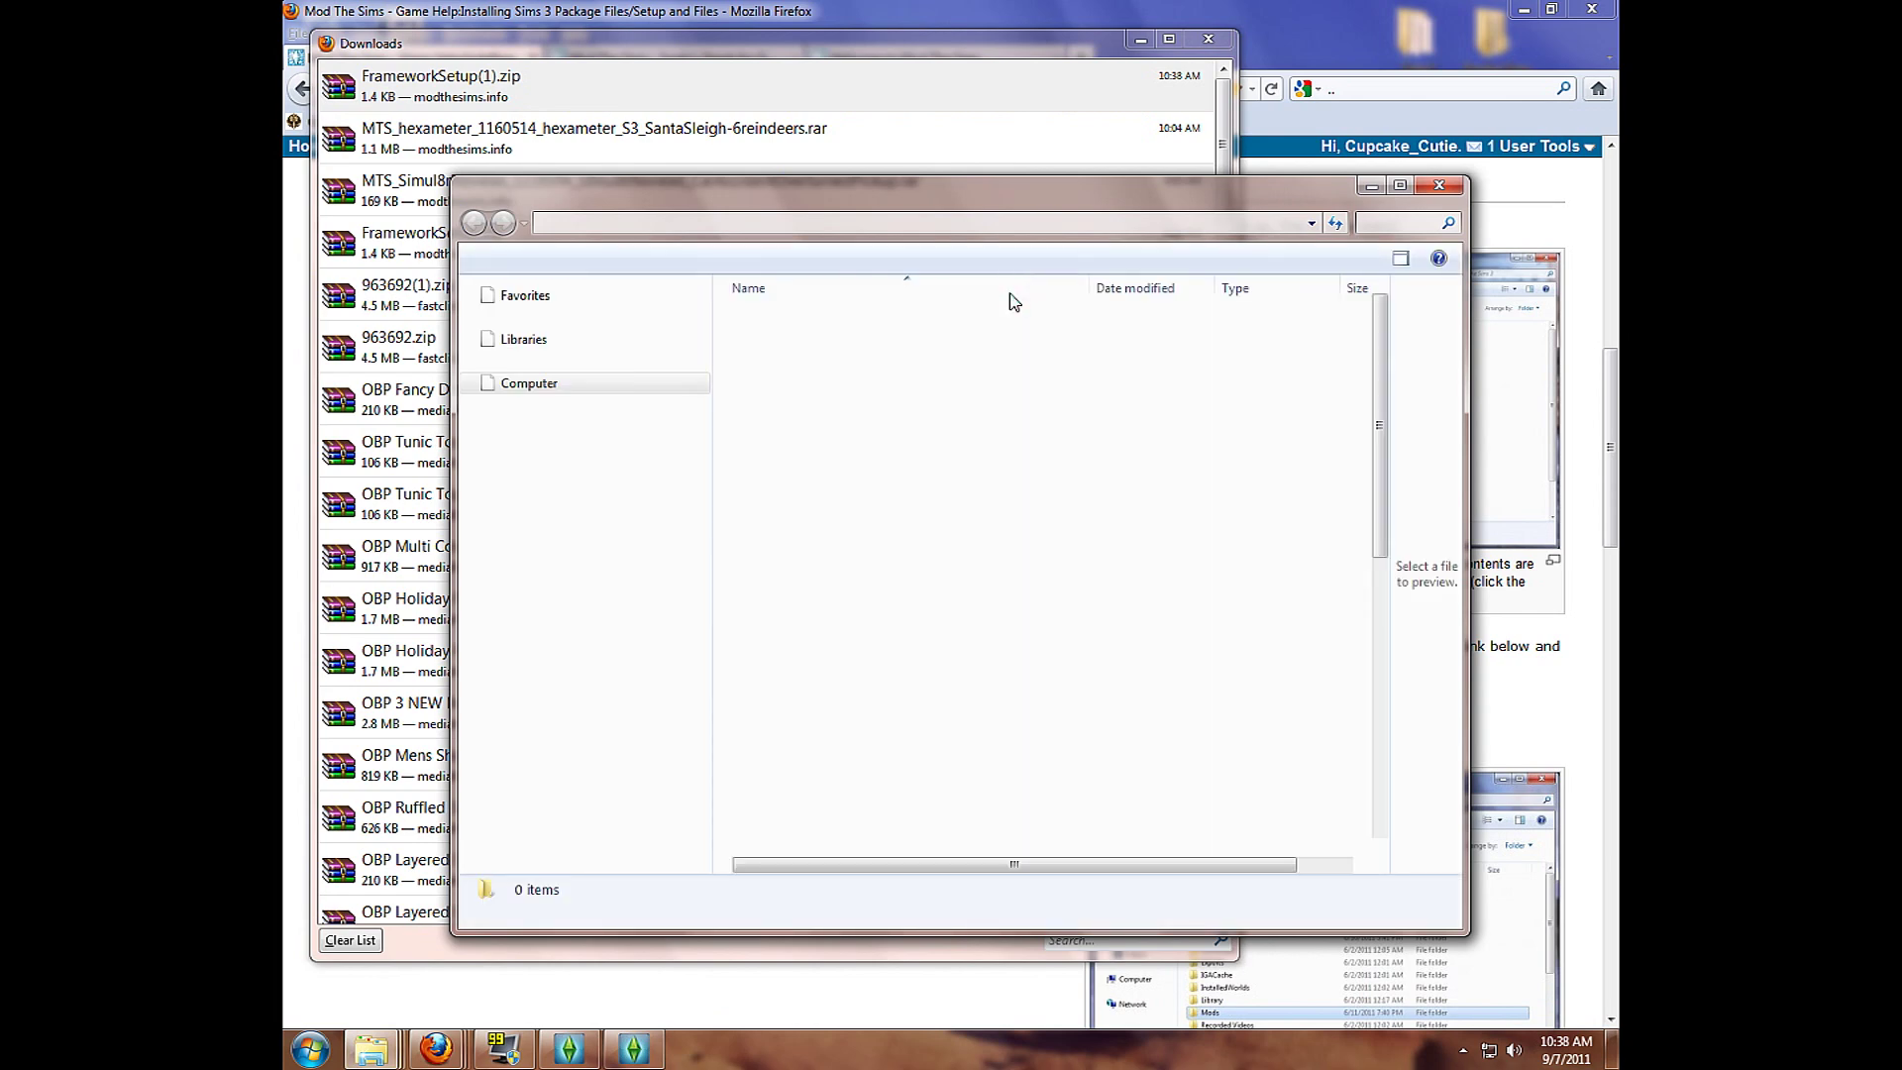
pyautogui.click(1210, 41)
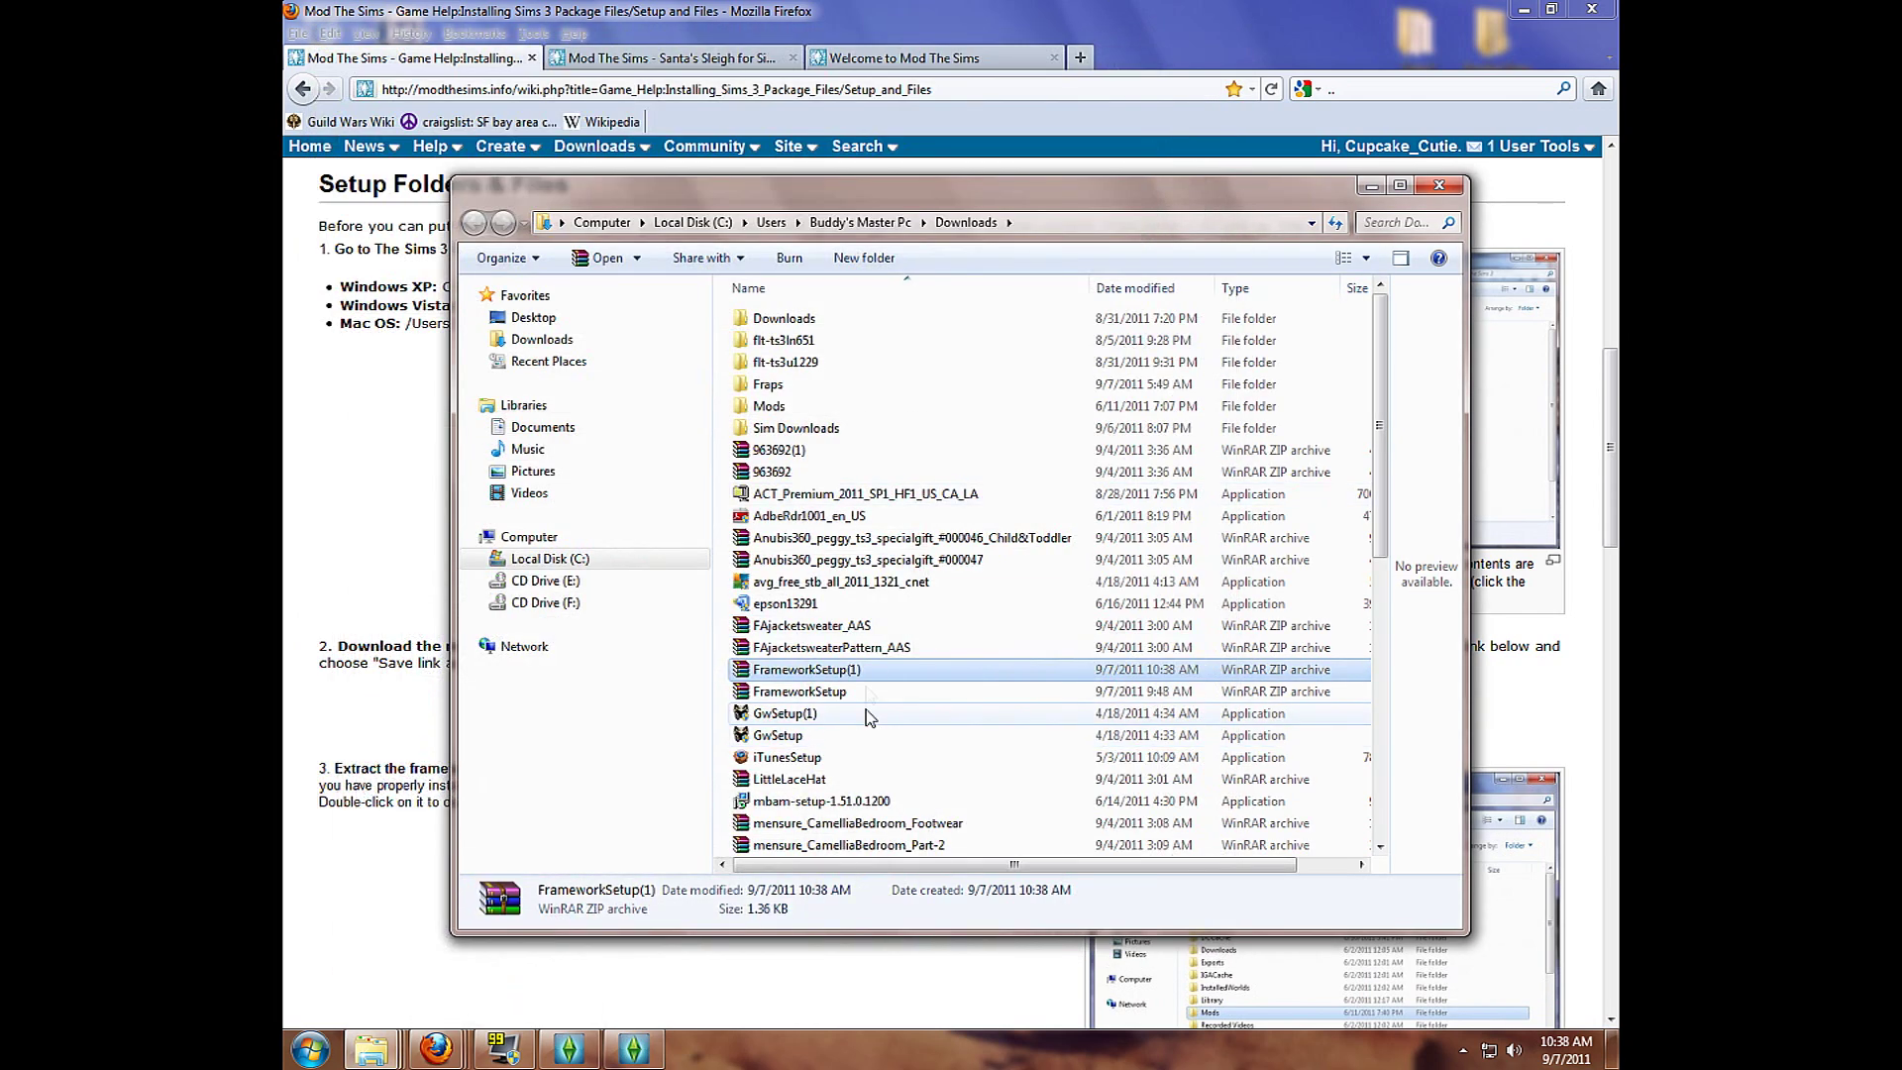
# - Extract FrameworkSetup(1) directly into the Downloads folder, replacing all existing files, and select the Mods folder there
pyautogui.rightClick(841, 668)
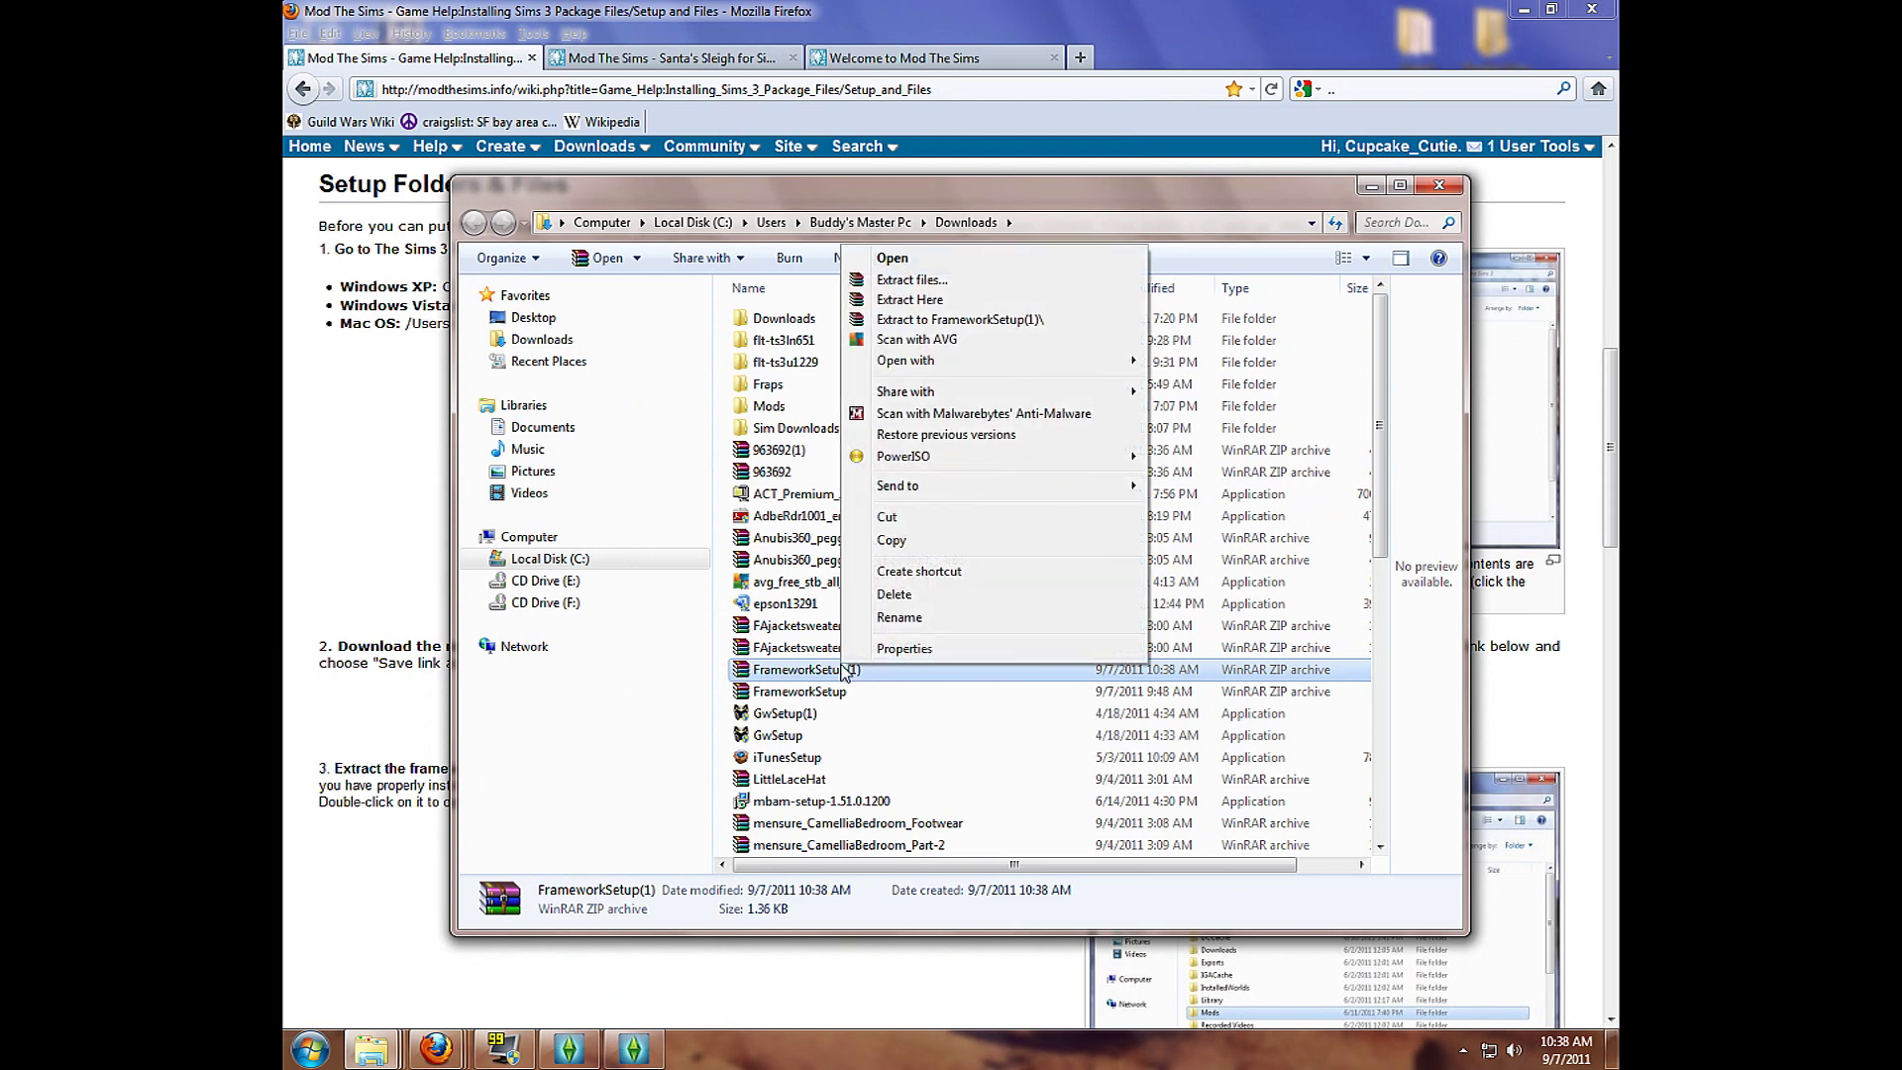
pyautogui.click(936, 299)
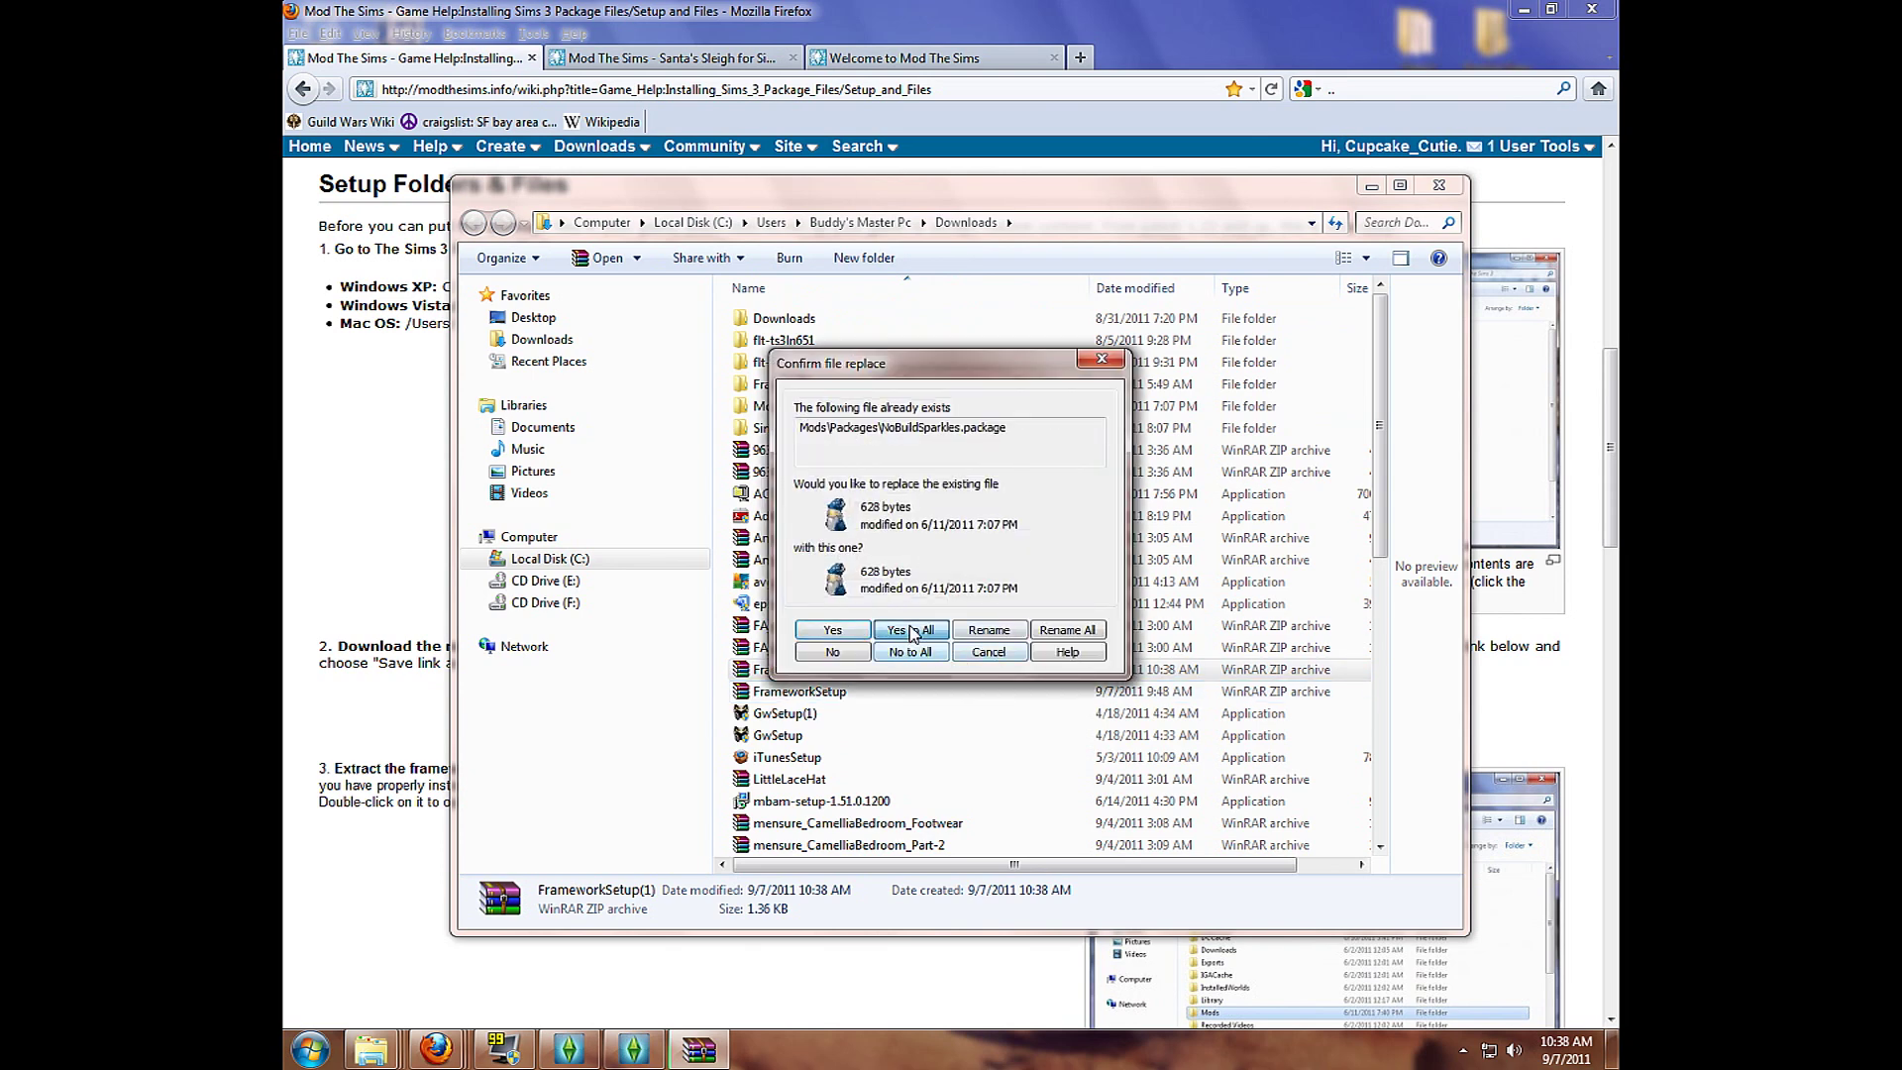
pyautogui.click(912, 632)
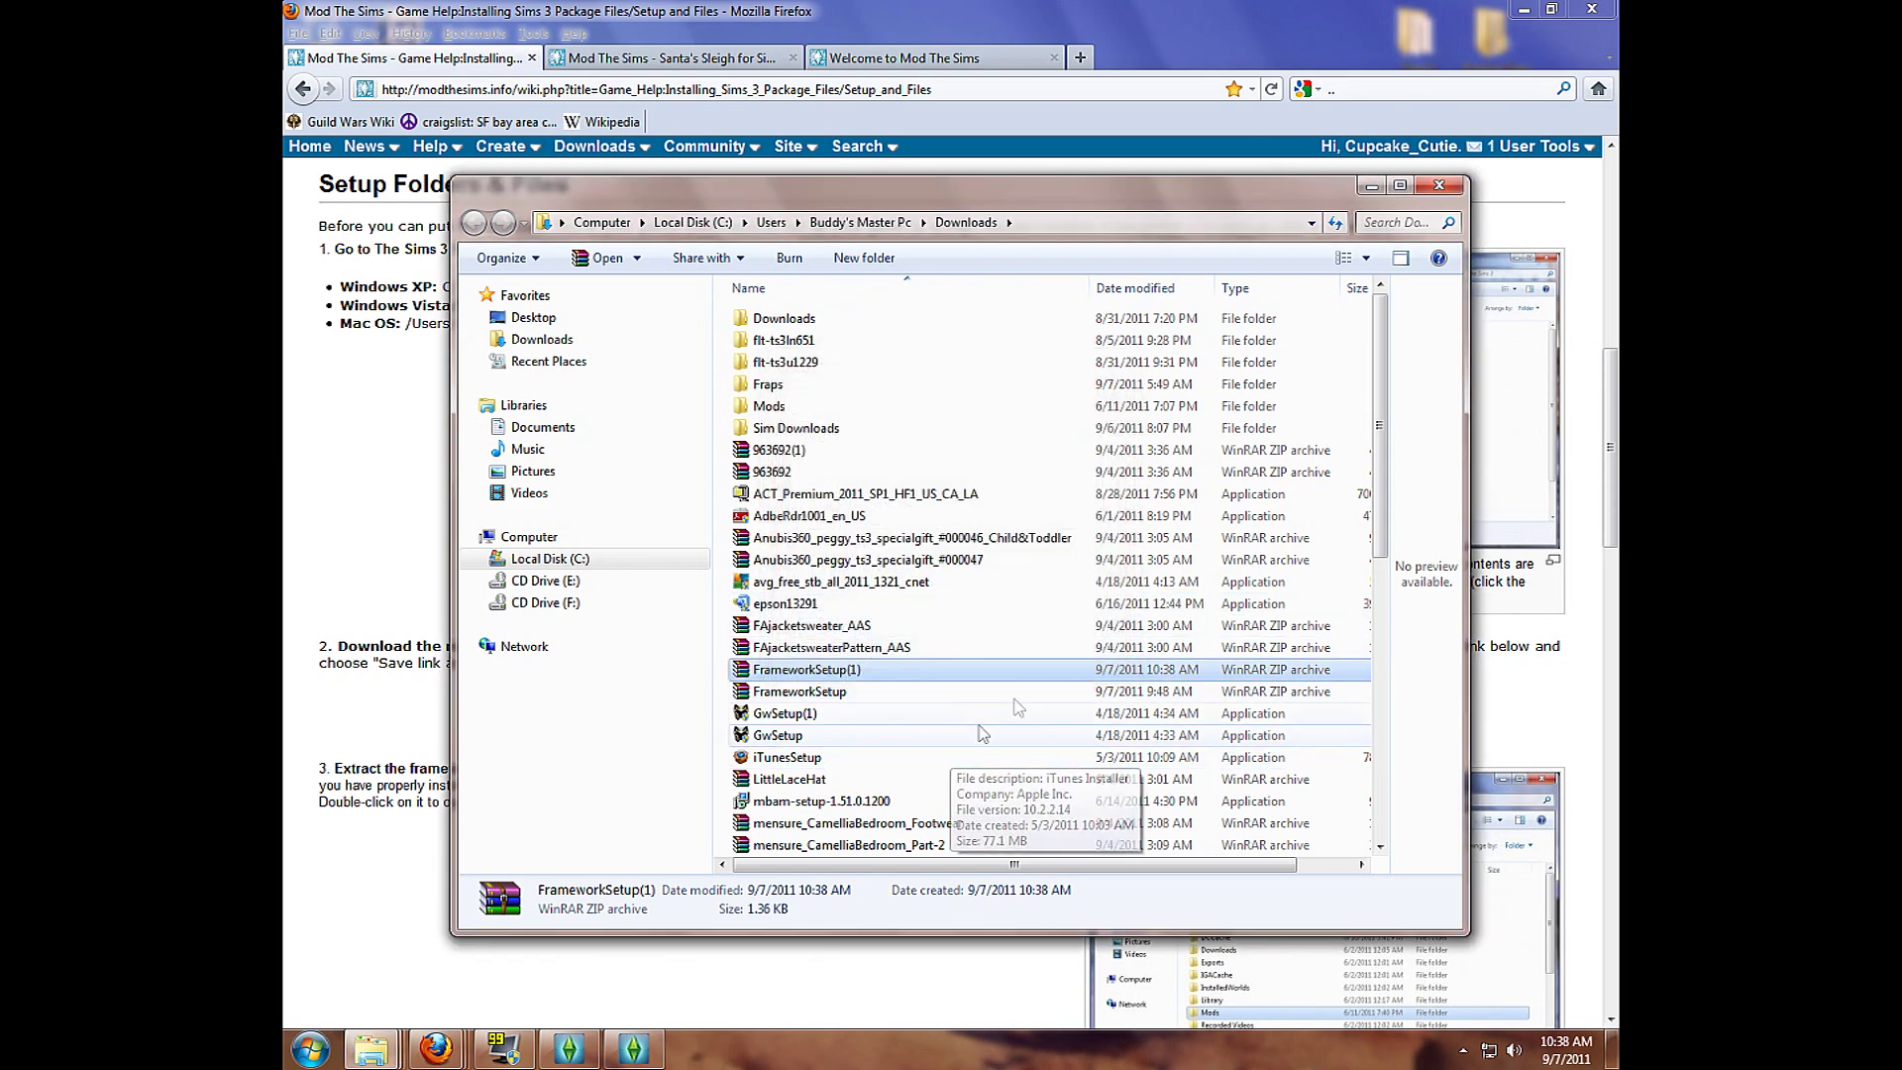
pyautogui.scroll(-1, 1383, 511)
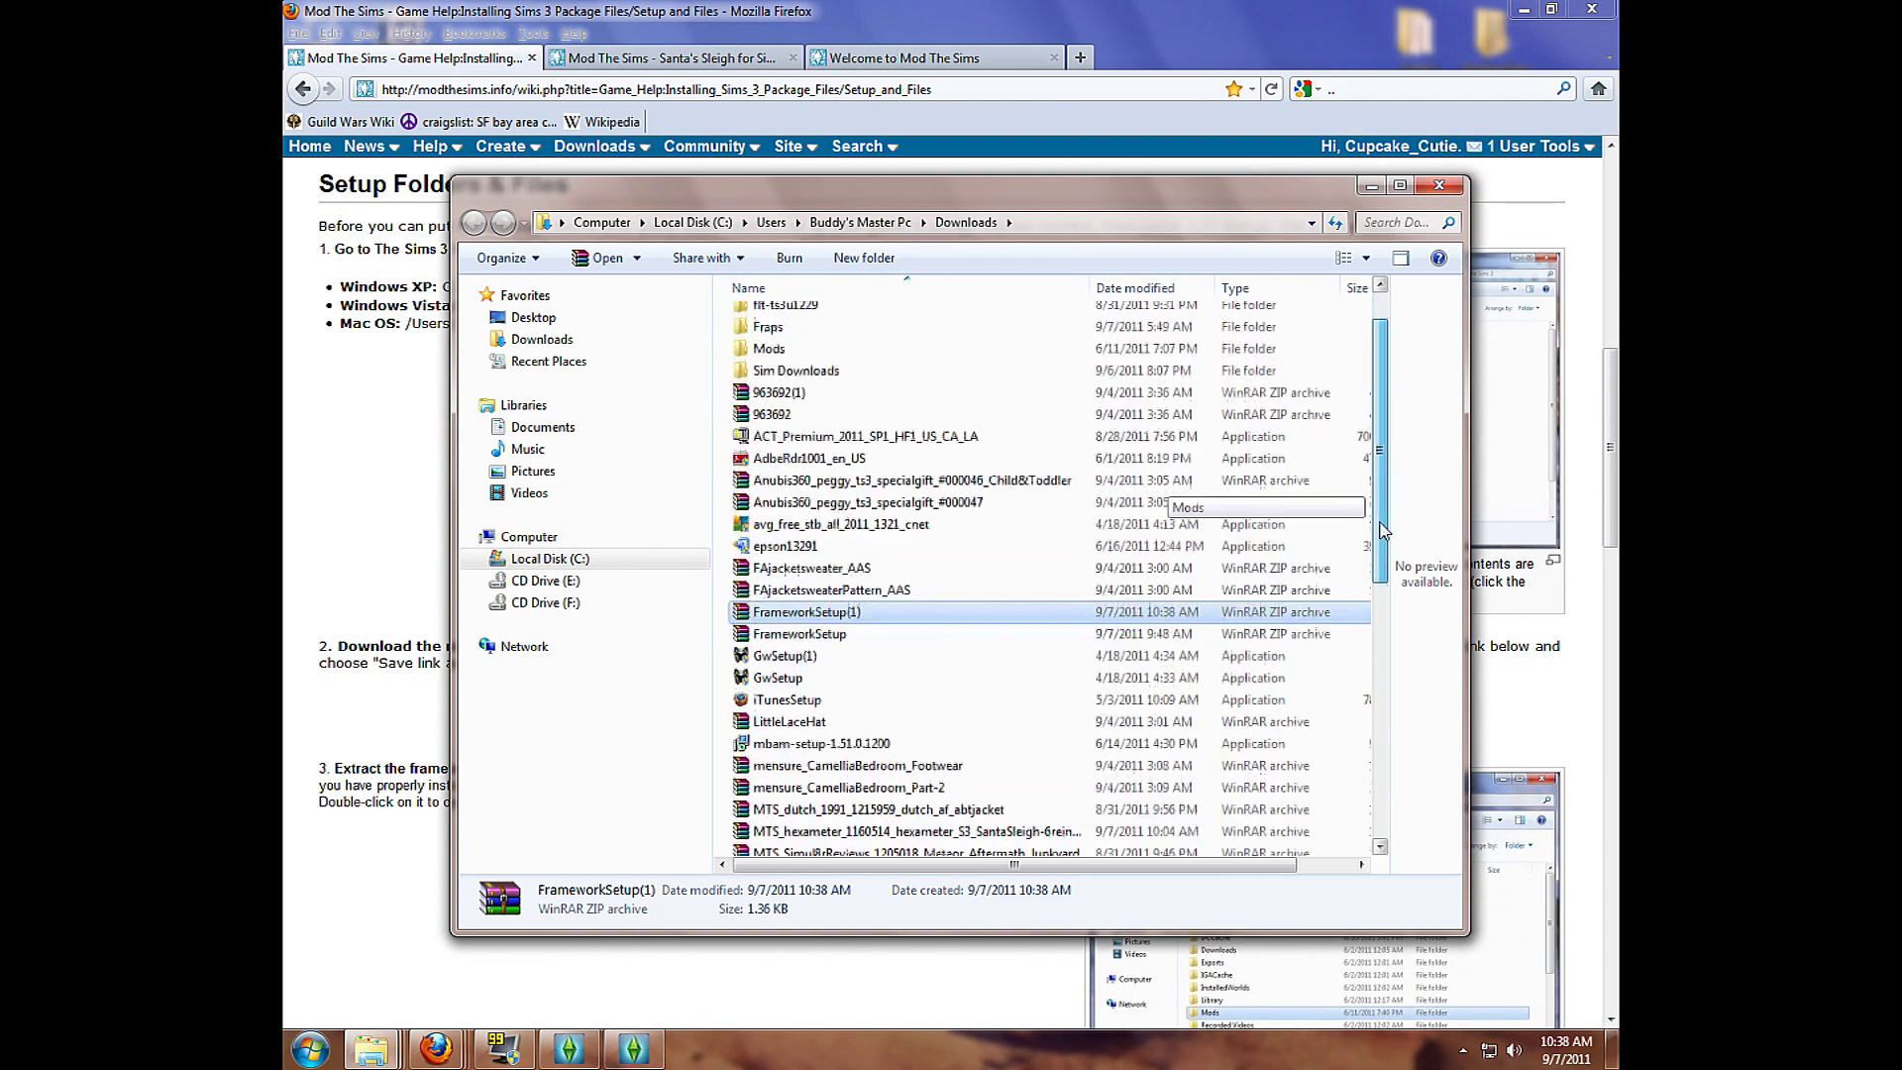
pyautogui.scroll(1, 1383, 511)
pyautogui.click(757, 408)
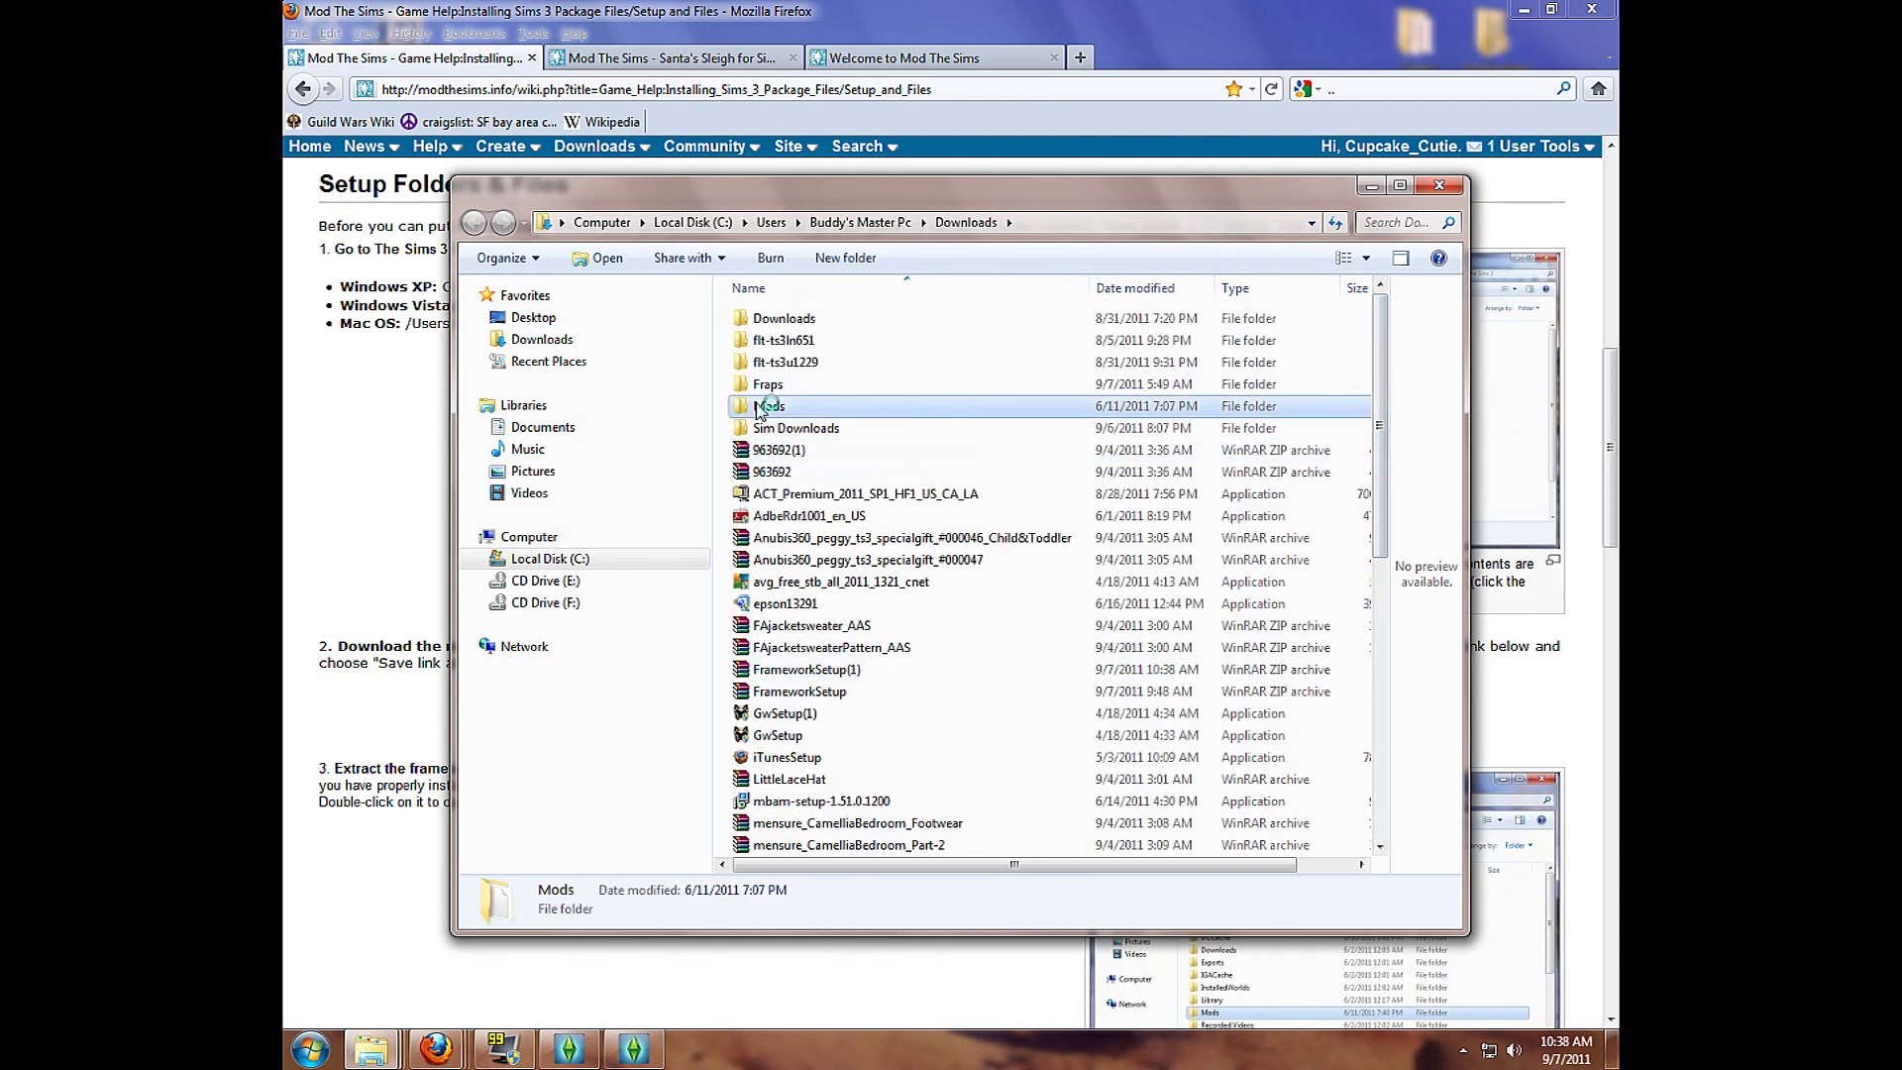
# - Bring up the Libraries window, minimize the browser, and move the Libraries and Downloads windows apart on the desktop
pyautogui.click(368, 1052)
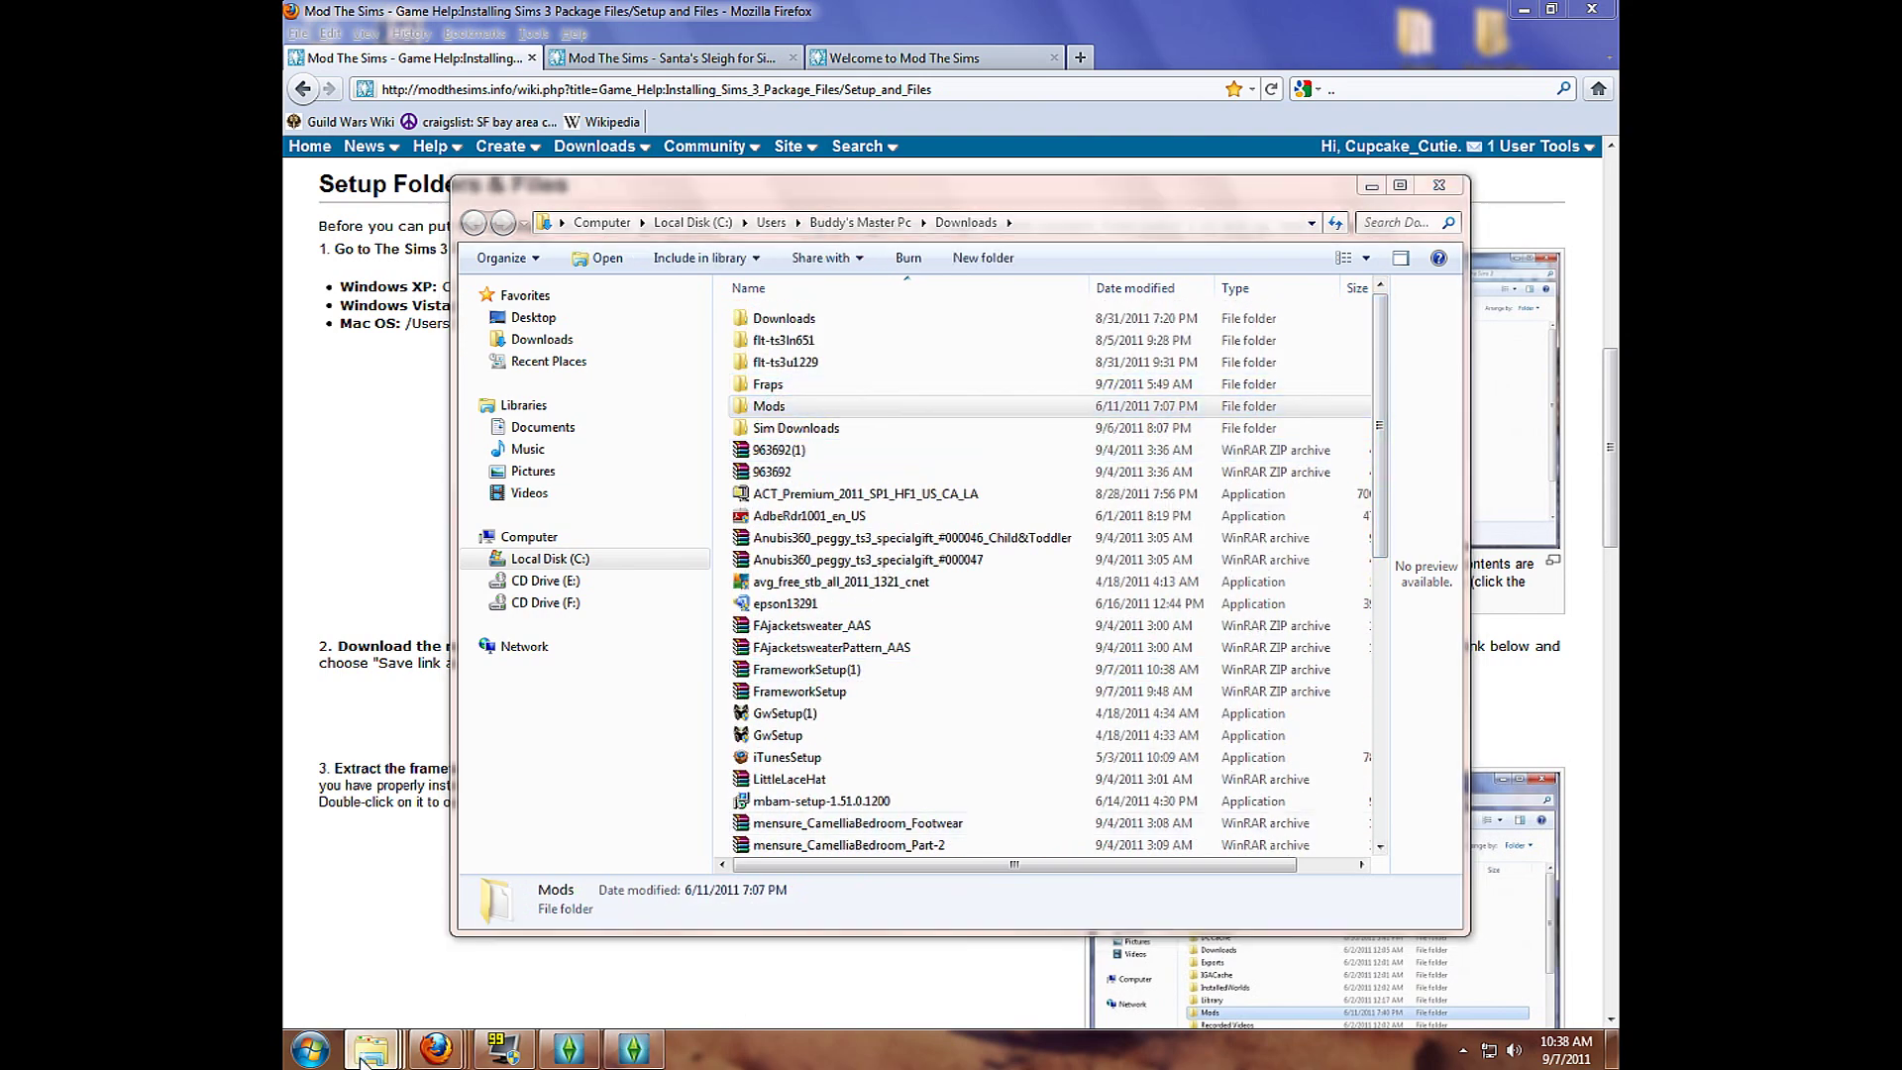
pyautogui.moveTo(629, 854)
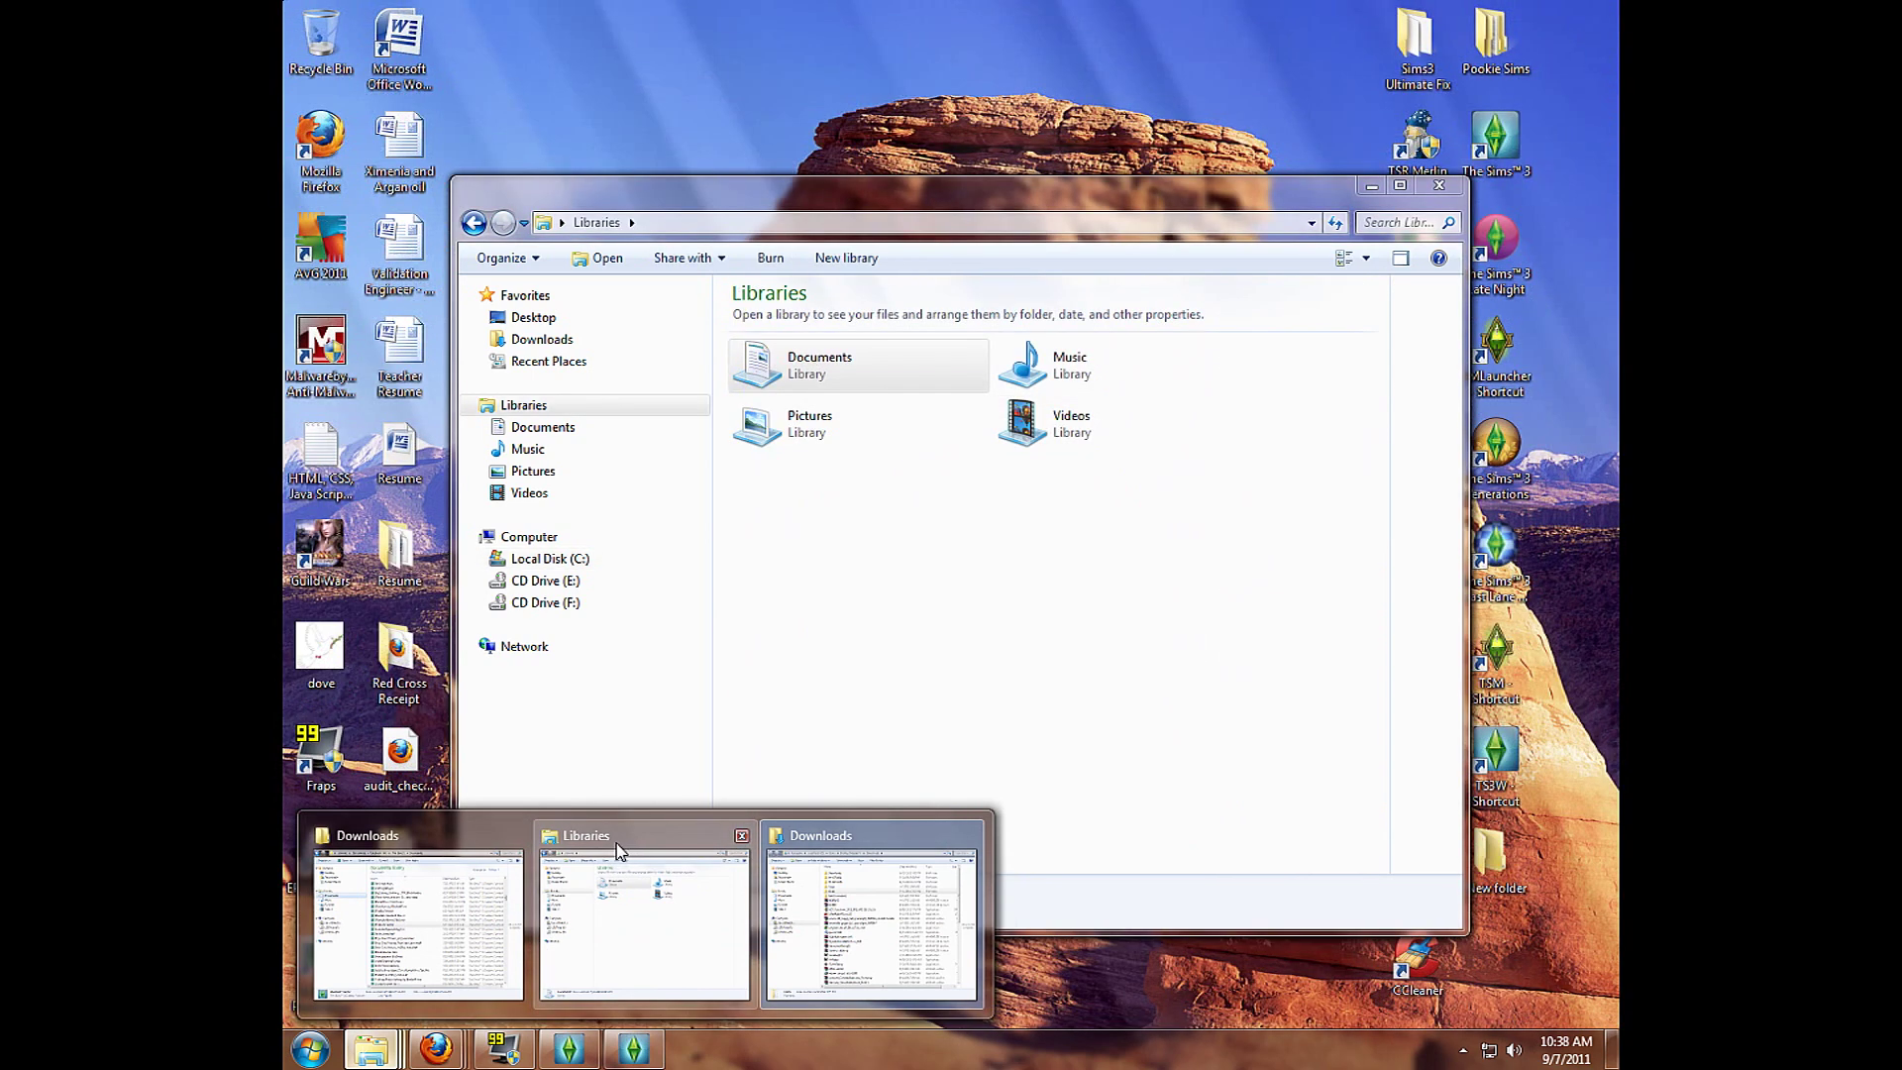
pyautogui.click(614, 842)
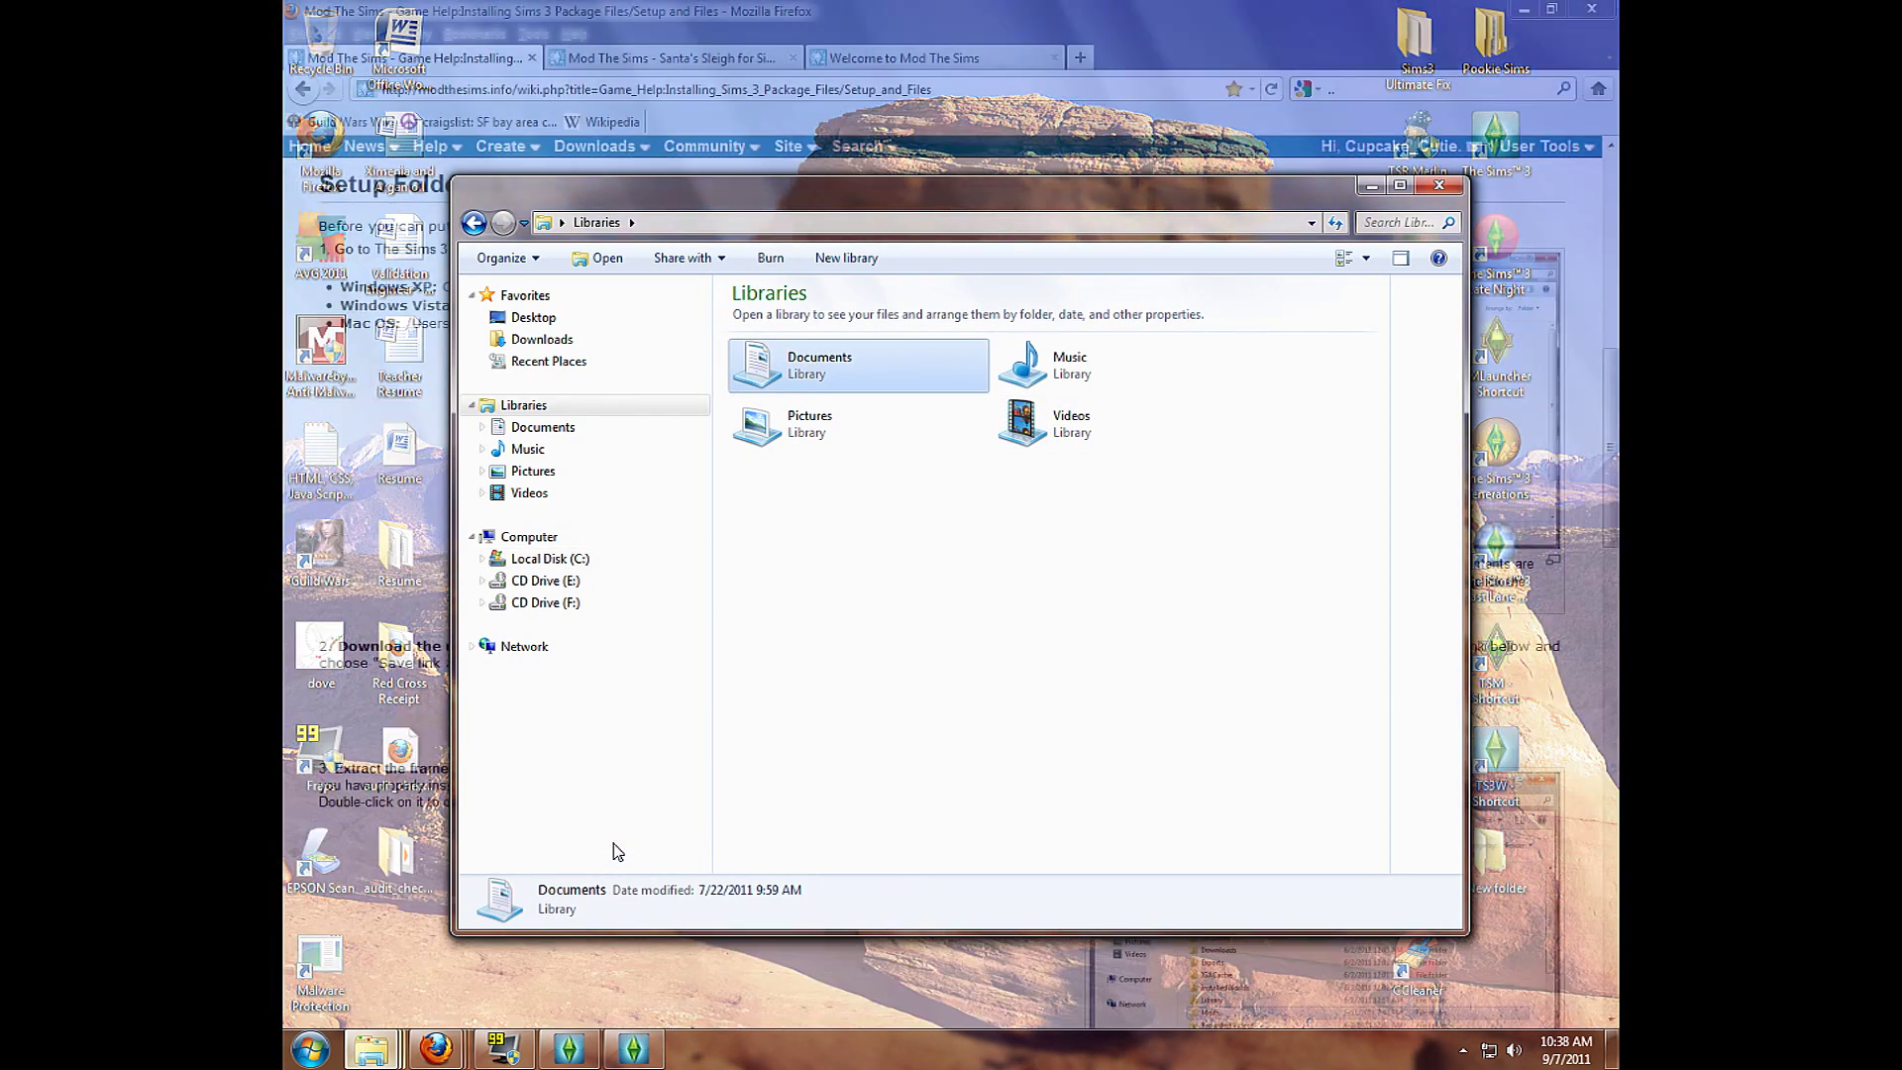
pyautogui.moveTo(1167, 183); pyautogui.dragTo(1024, 182)
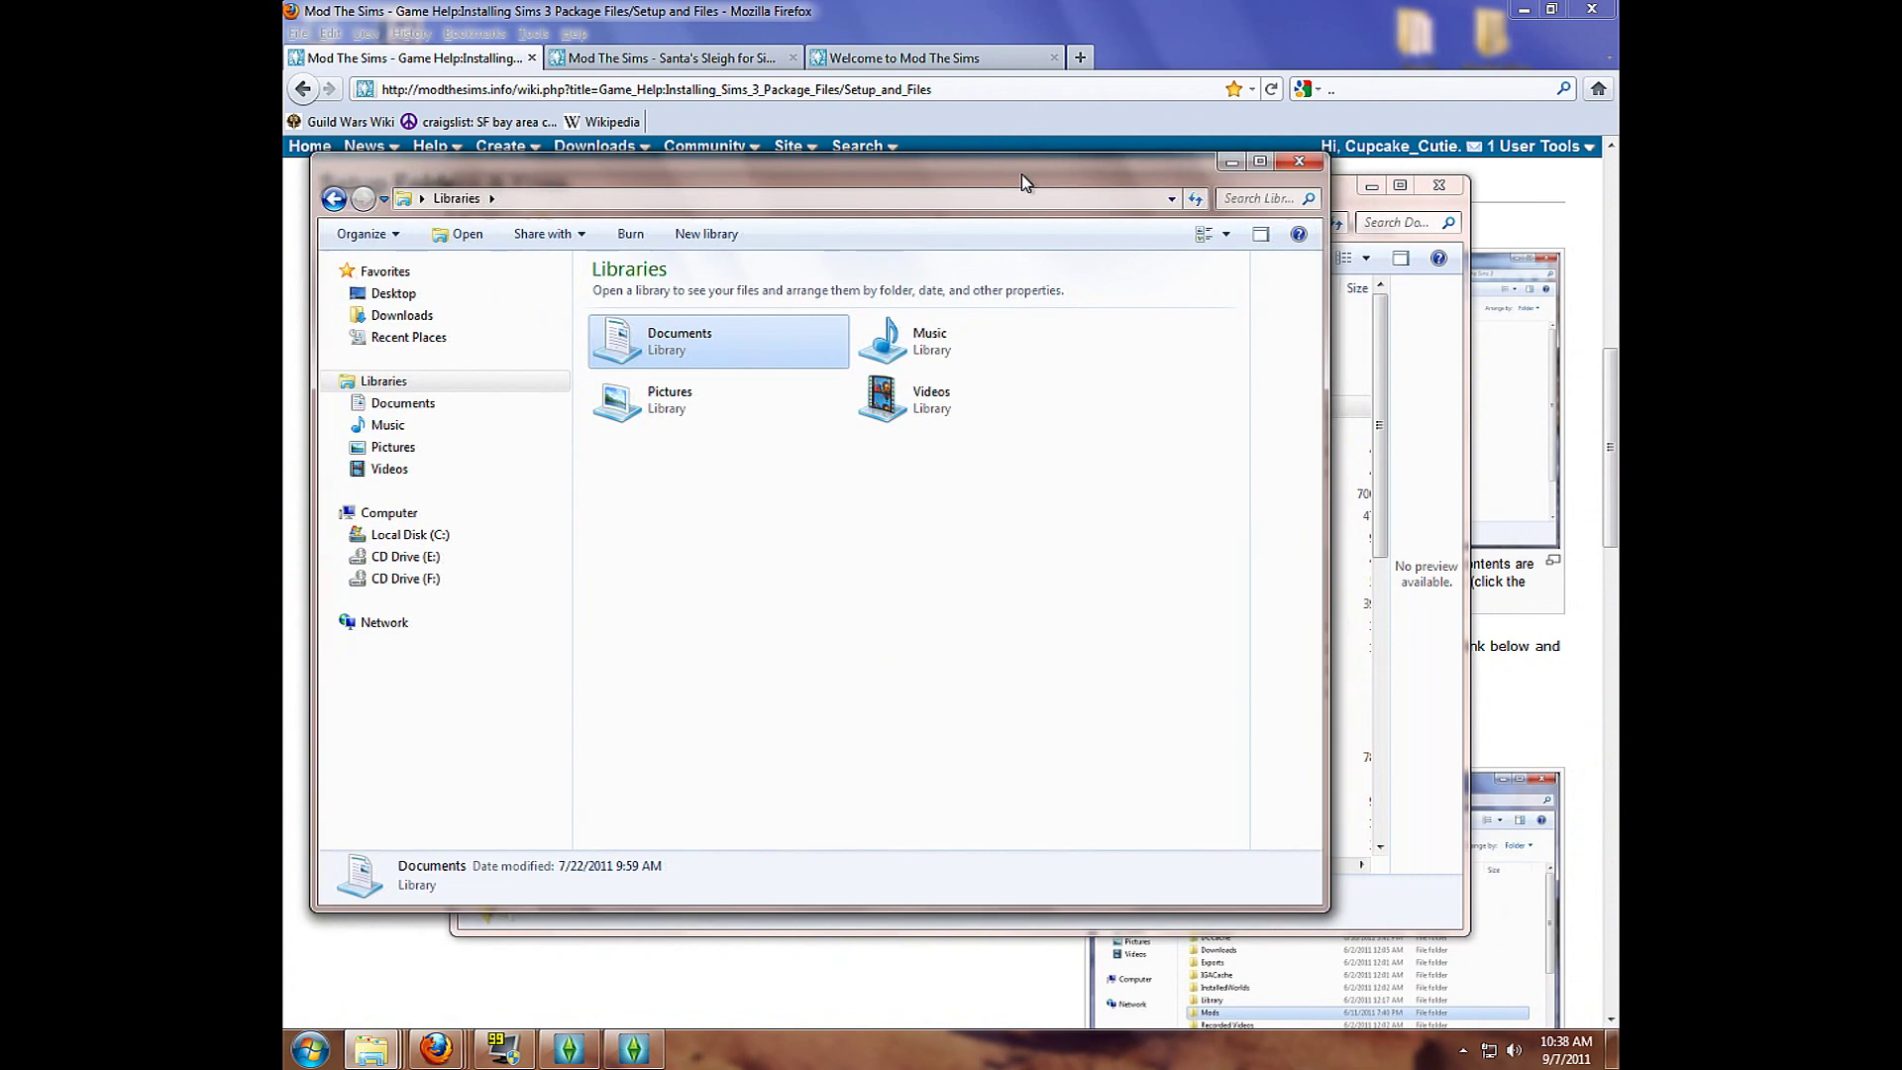
pyautogui.click(1523, 11)
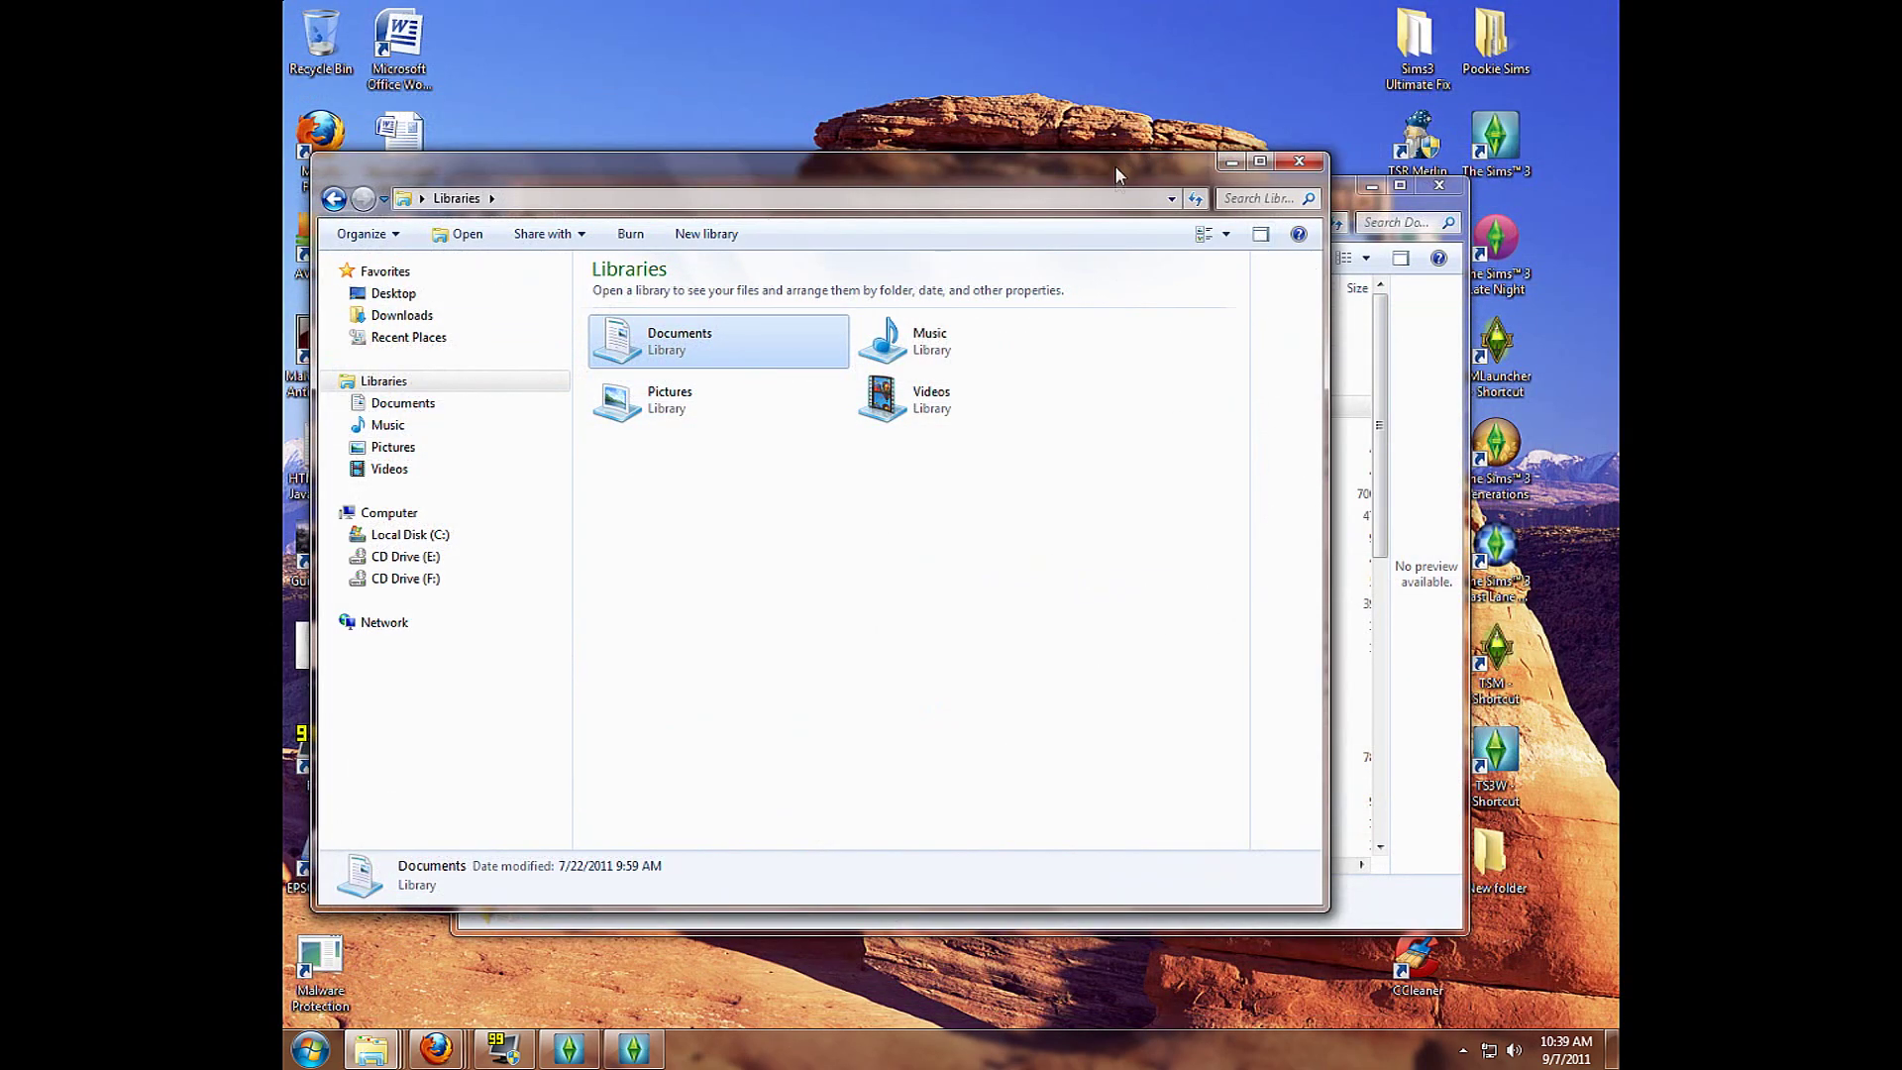
pyautogui.moveTo(1117, 175); pyautogui.dragTo(1072, 37)
pyautogui.click(1307, 186)
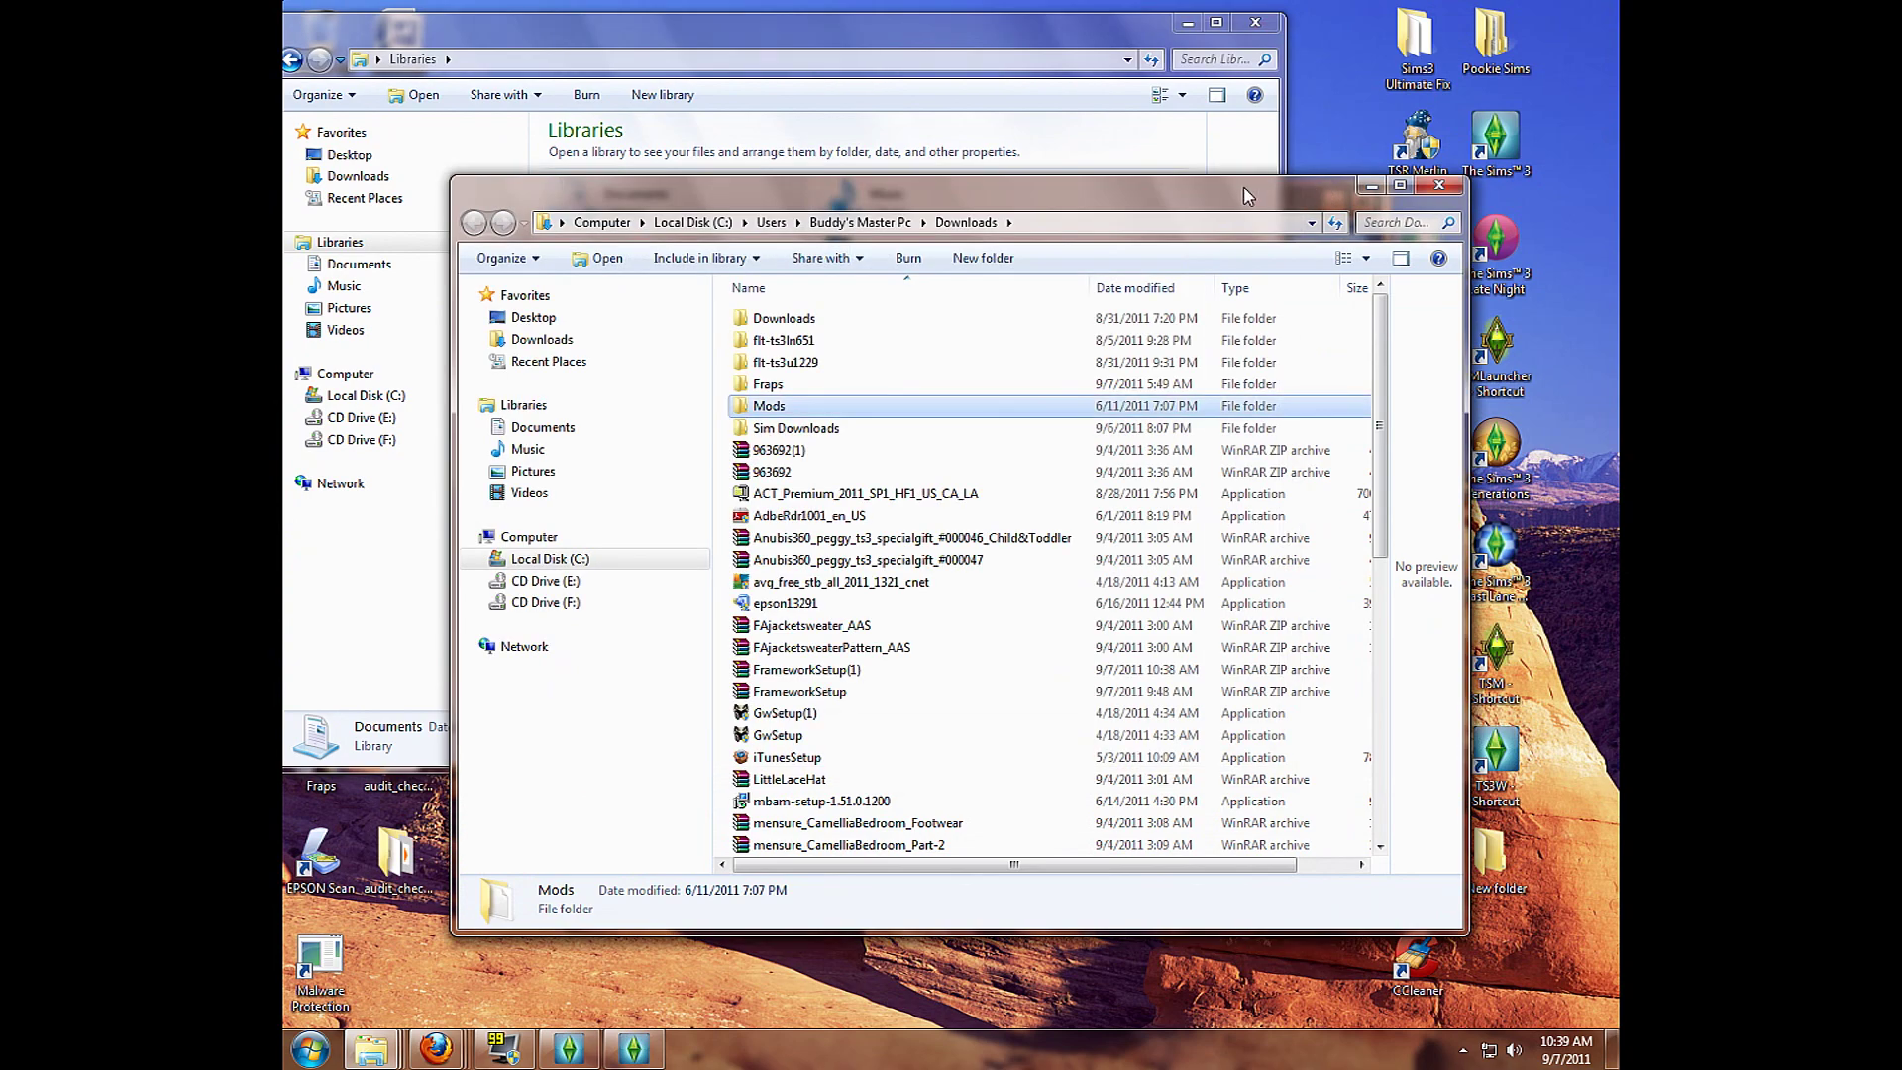
pyautogui.moveTo(1247, 195); pyautogui.dragTo(1316, 358)
# - In the Libraries window, open The Sims 3 folder inside Documents, Electronic Arts
pyautogui.click(656, 204)
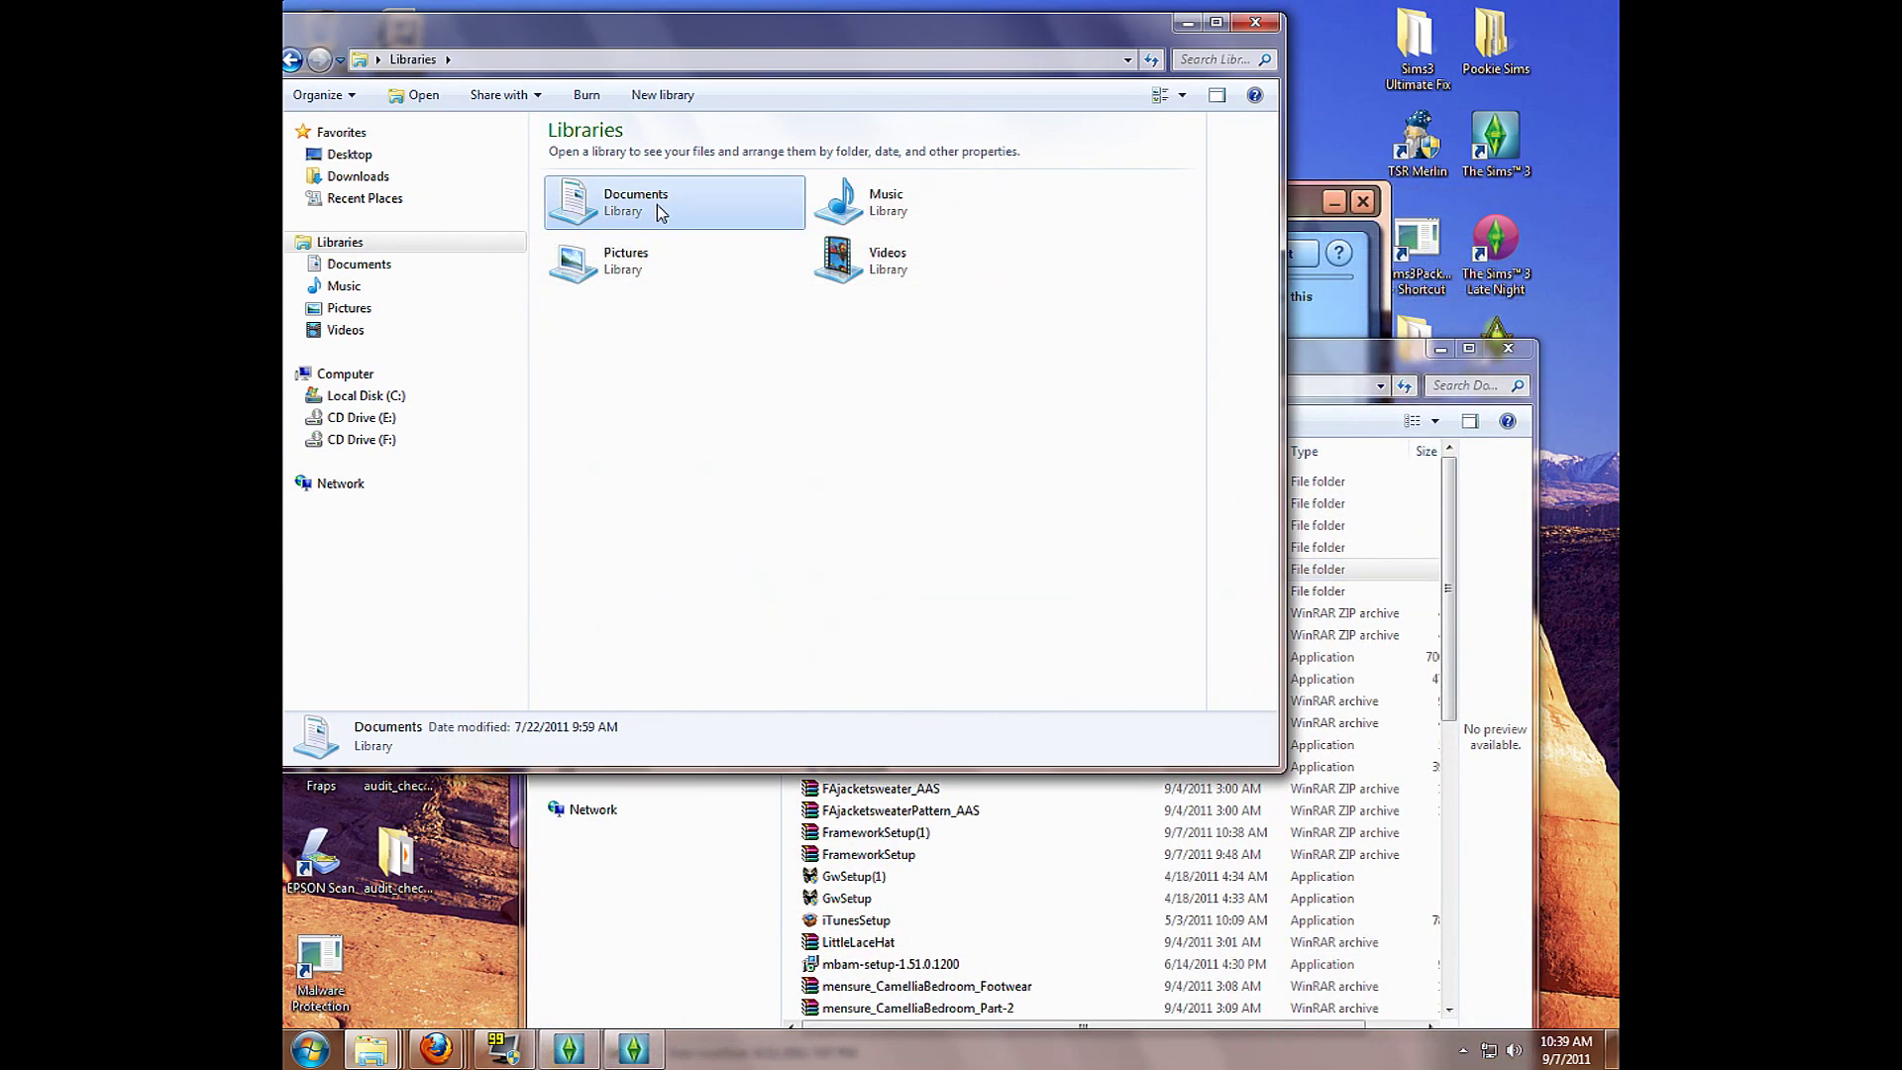
pyautogui.doubleClick(656, 204)
pyautogui.doubleClick(634, 258)
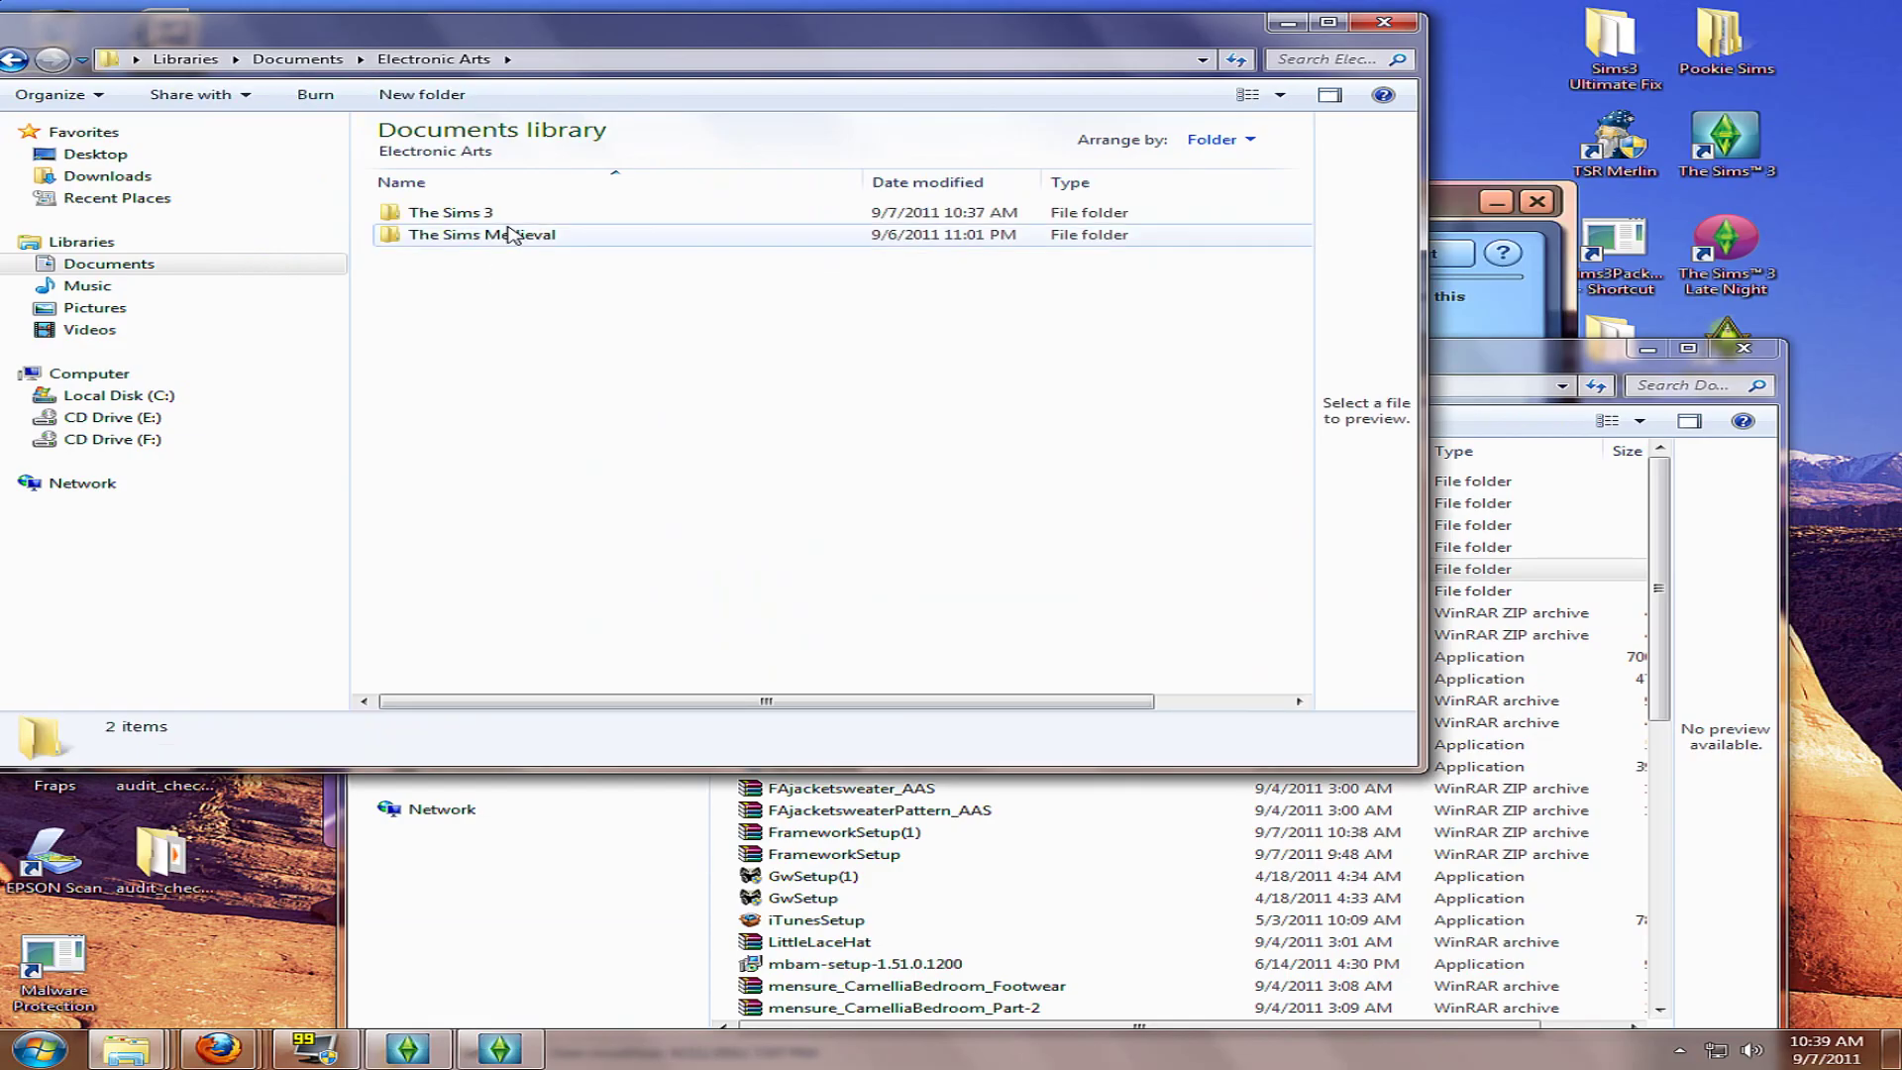
pyautogui.doubleClick(466, 212)
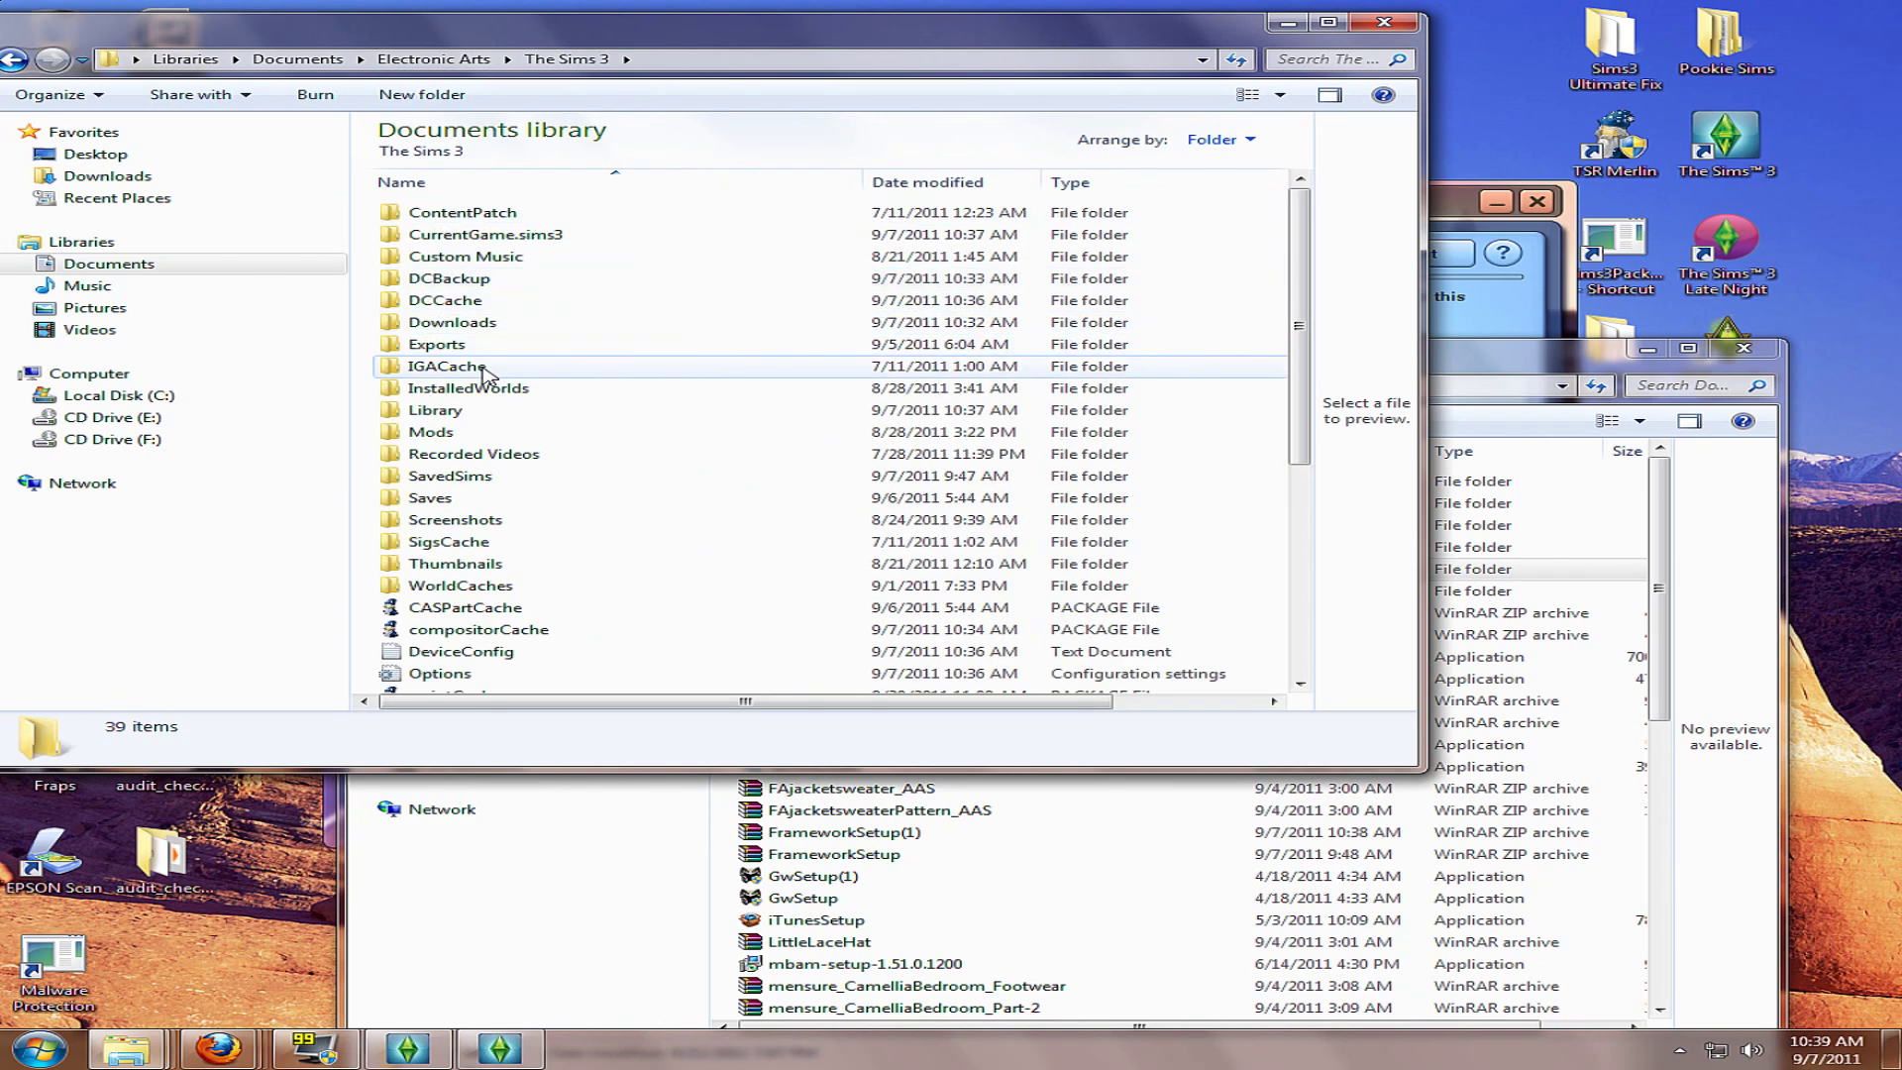
# - Shift the Downloads window further away from The Sims 3 folder window and open the Packages folder inside its Mods folder
pyautogui.click(1503, 375)
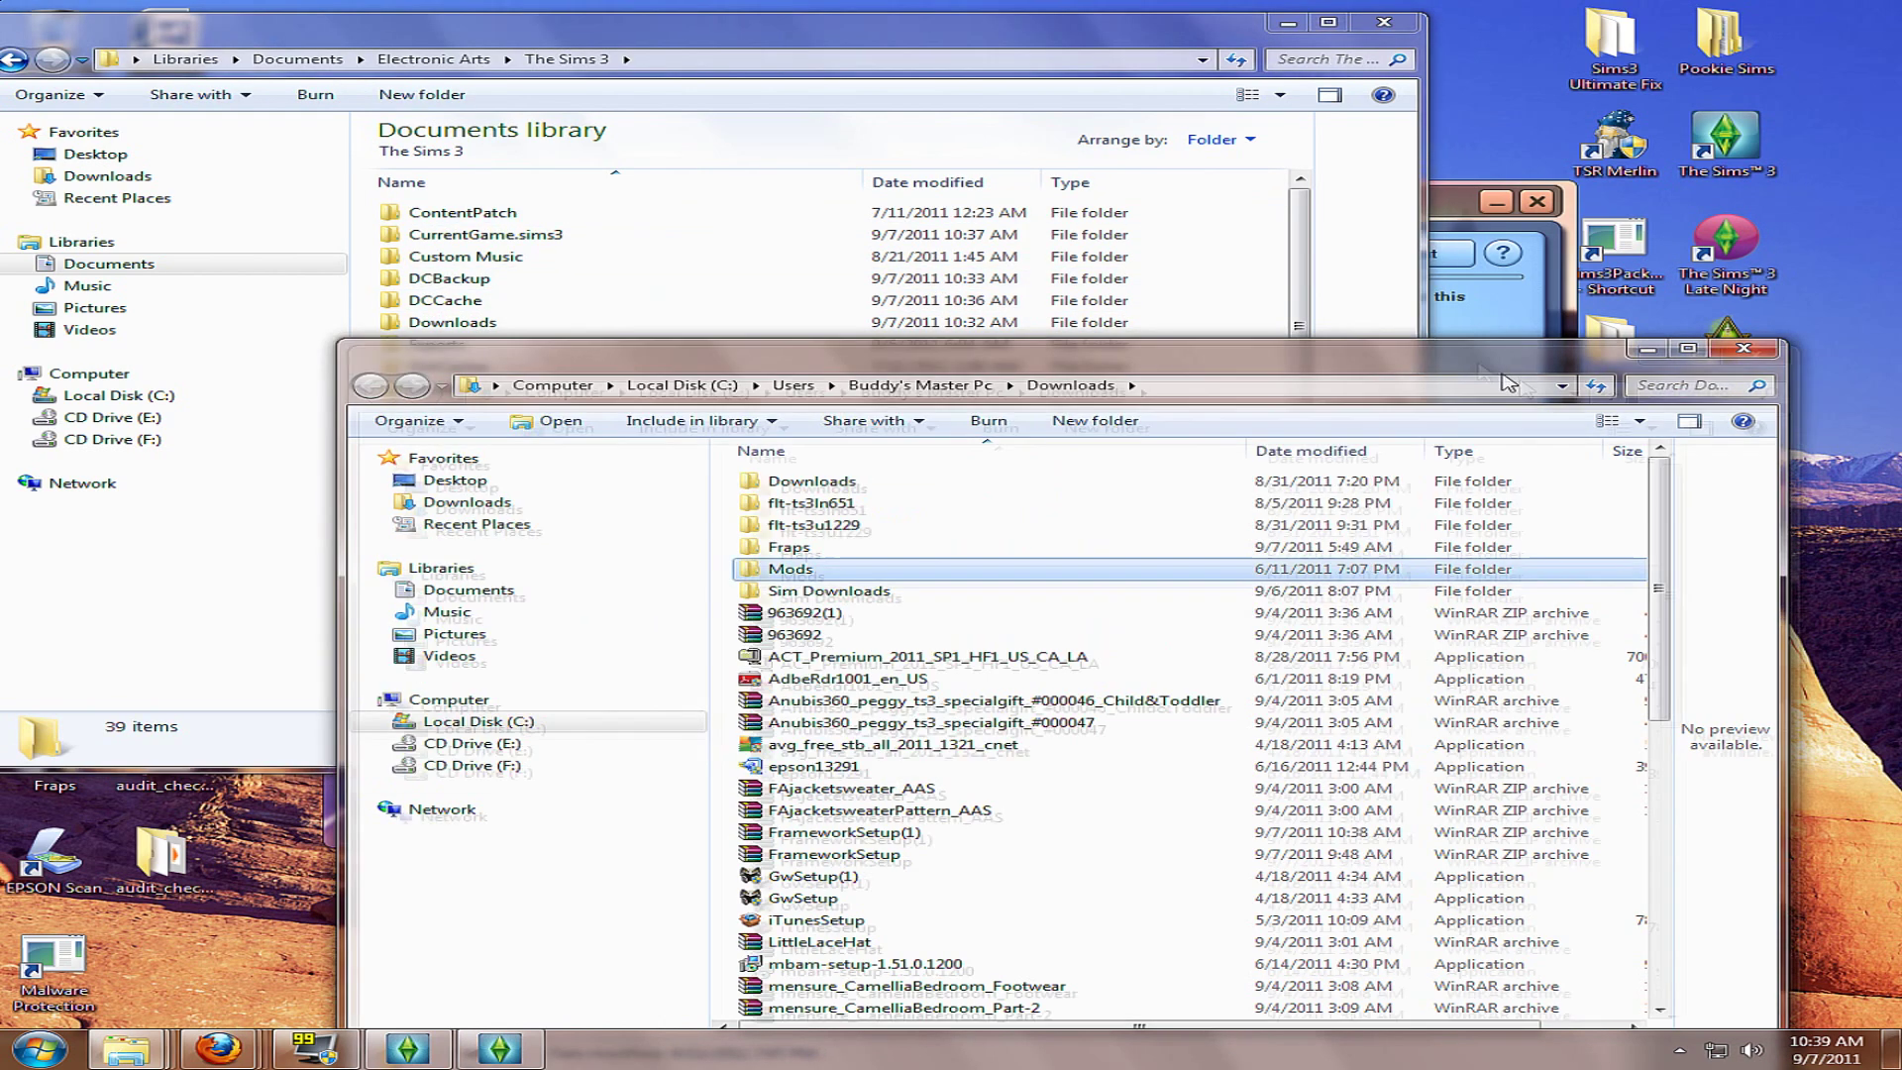
pyautogui.moveTo(1508, 383); pyautogui.dragTo(1564, 407)
pyautogui.moveTo(750, 348); pyautogui.dragTo(1048, 728)
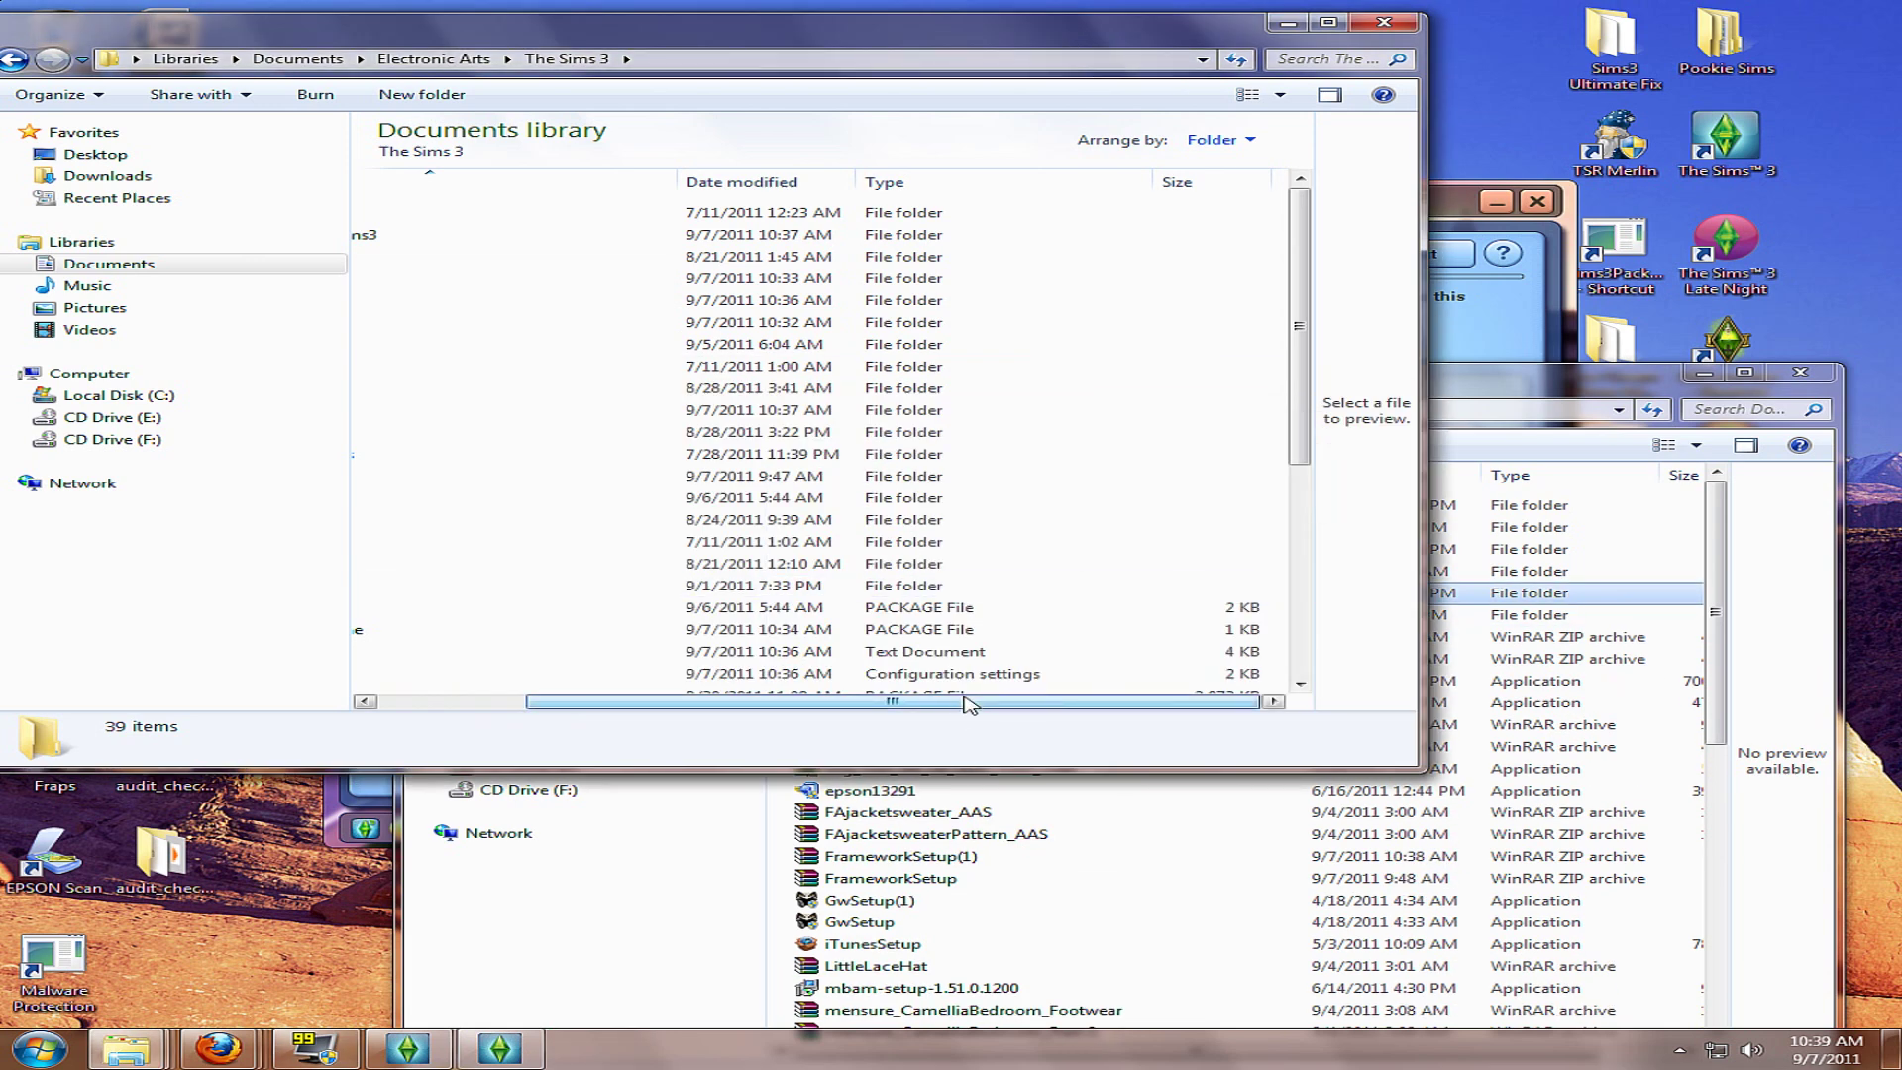
pyautogui.moveTo(1110, 698); pyautogui.dragTo(963, 699)
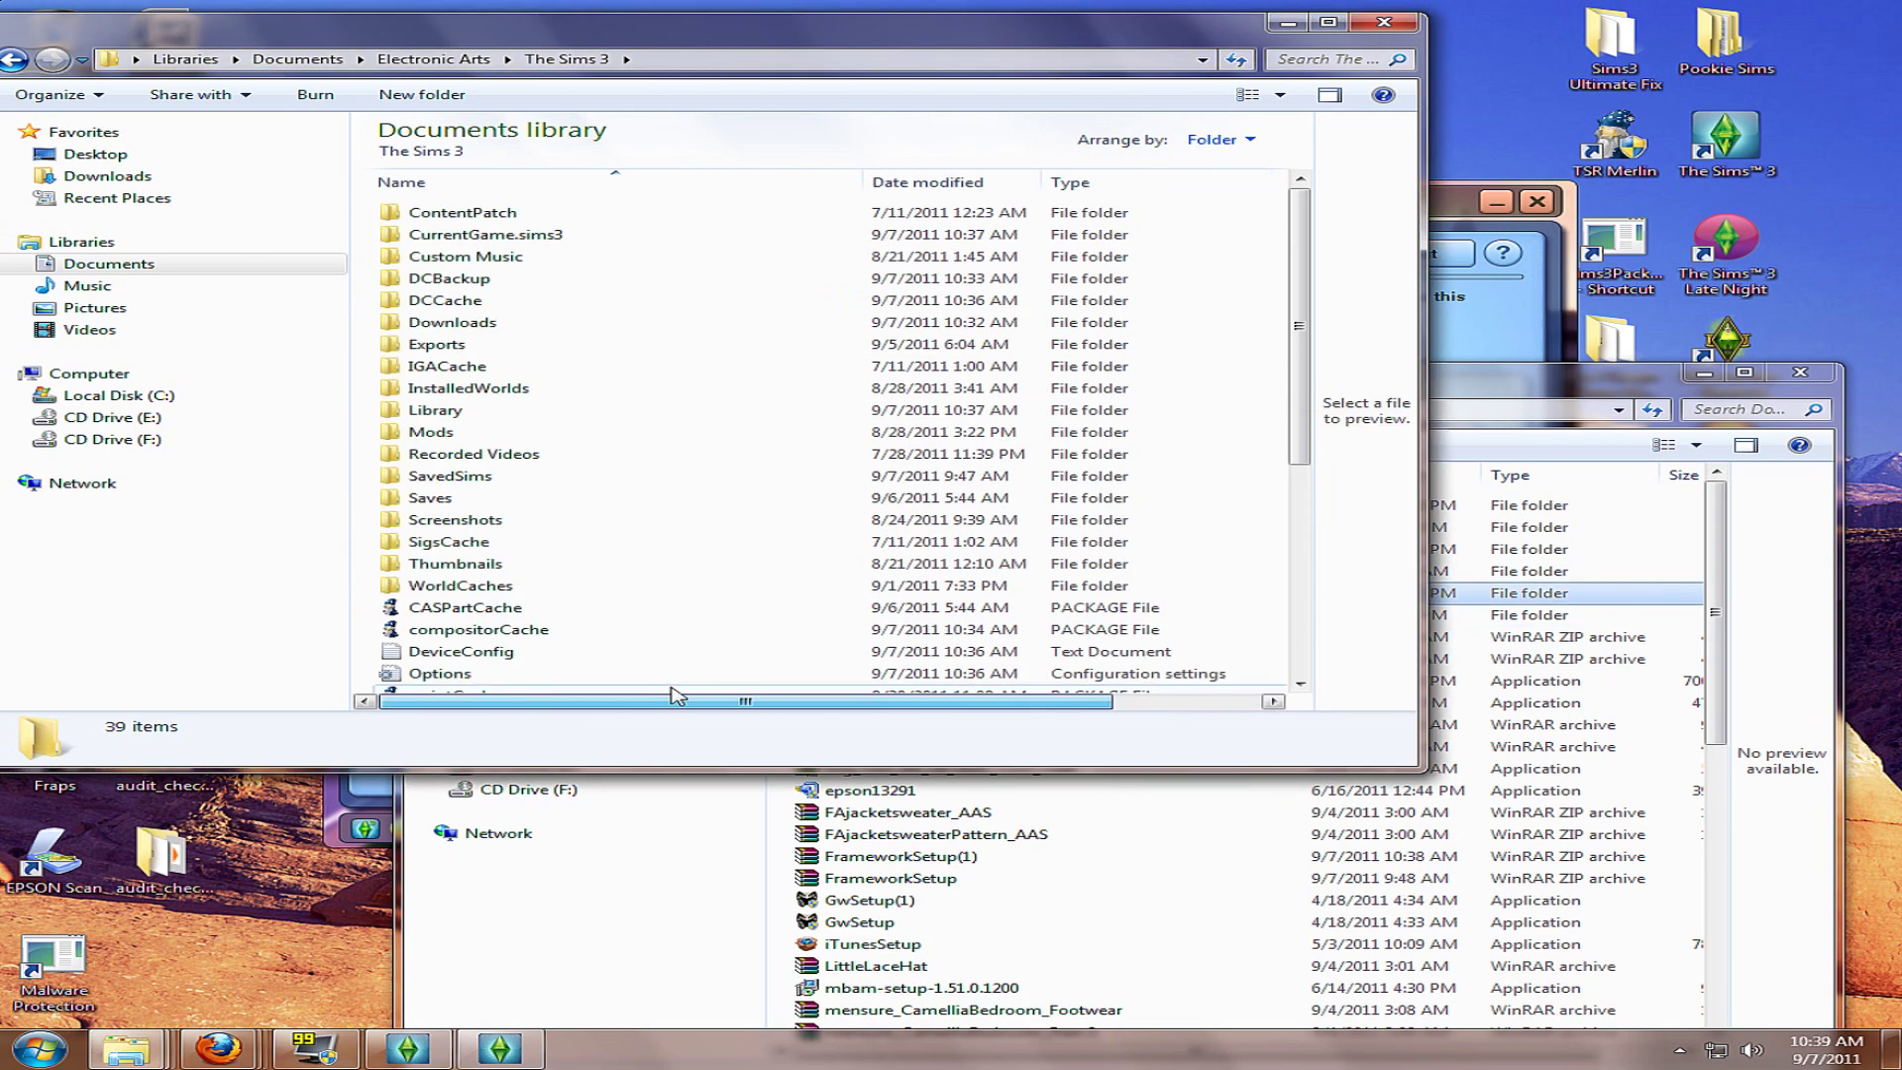
pyautogui.doubleClick(415, 441)
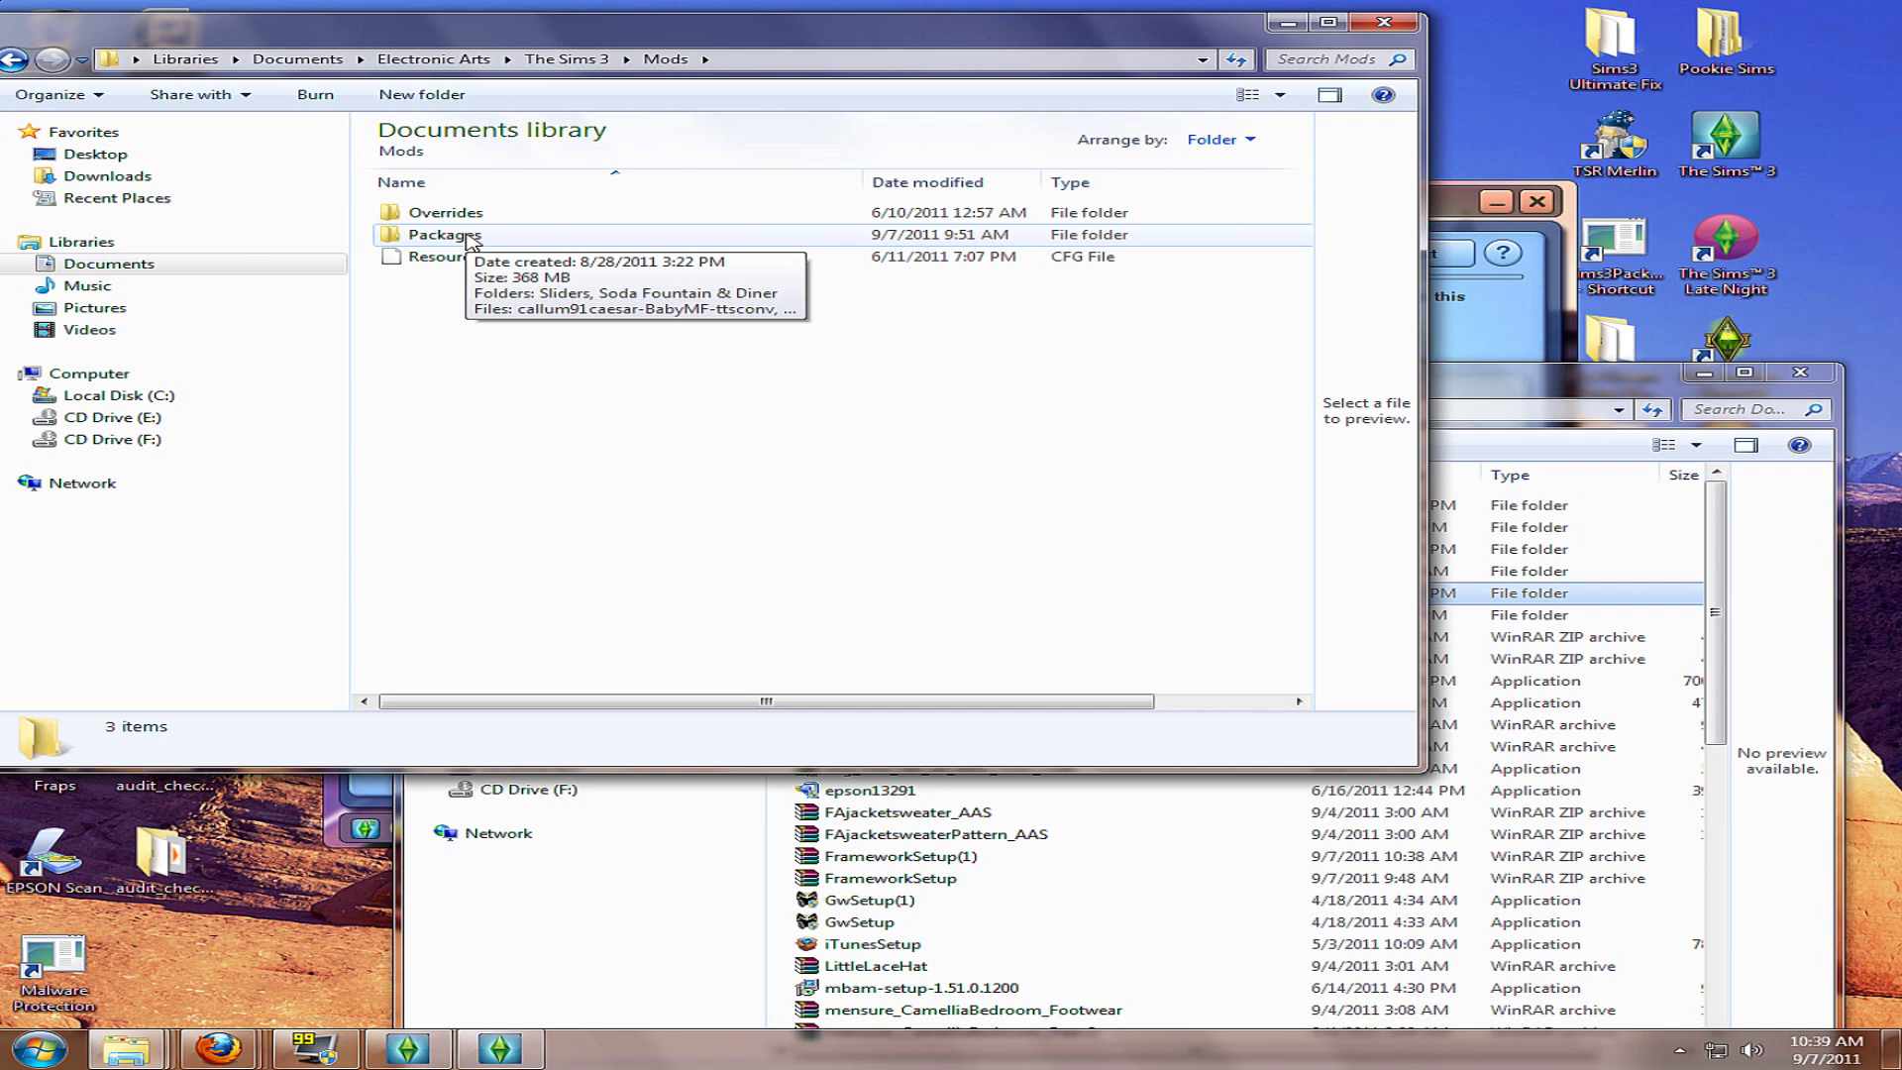
pyautogui.doubleClick(469, 238)
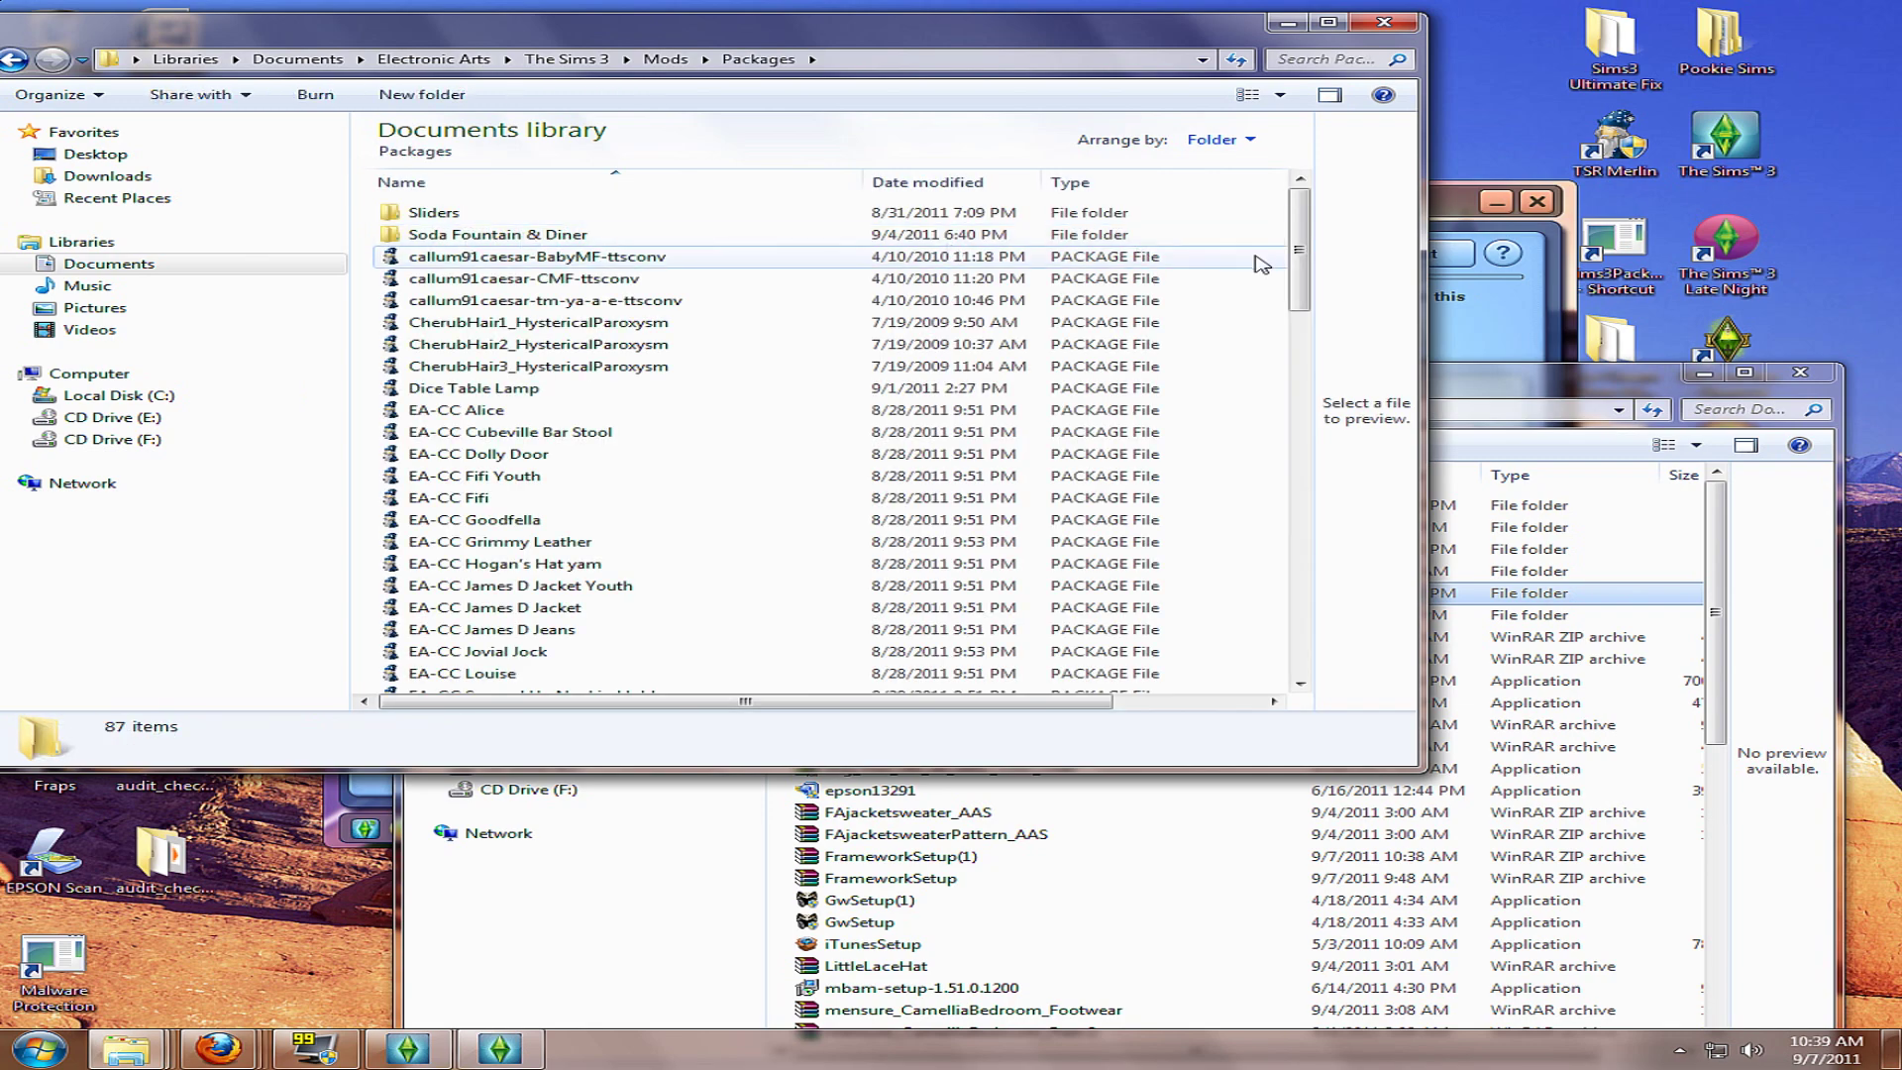
# - Switch to the Mod The Sims browser window and bring up the Santa's Sleigh for Sims3 download page
pyautogui.moveTo(1301, 244)
pyautogui.mouseDown()
pyautogui.moveTo(1297, 601)
pyautogui.moveTo(1293, 246)
pyautogui.mouseUp()
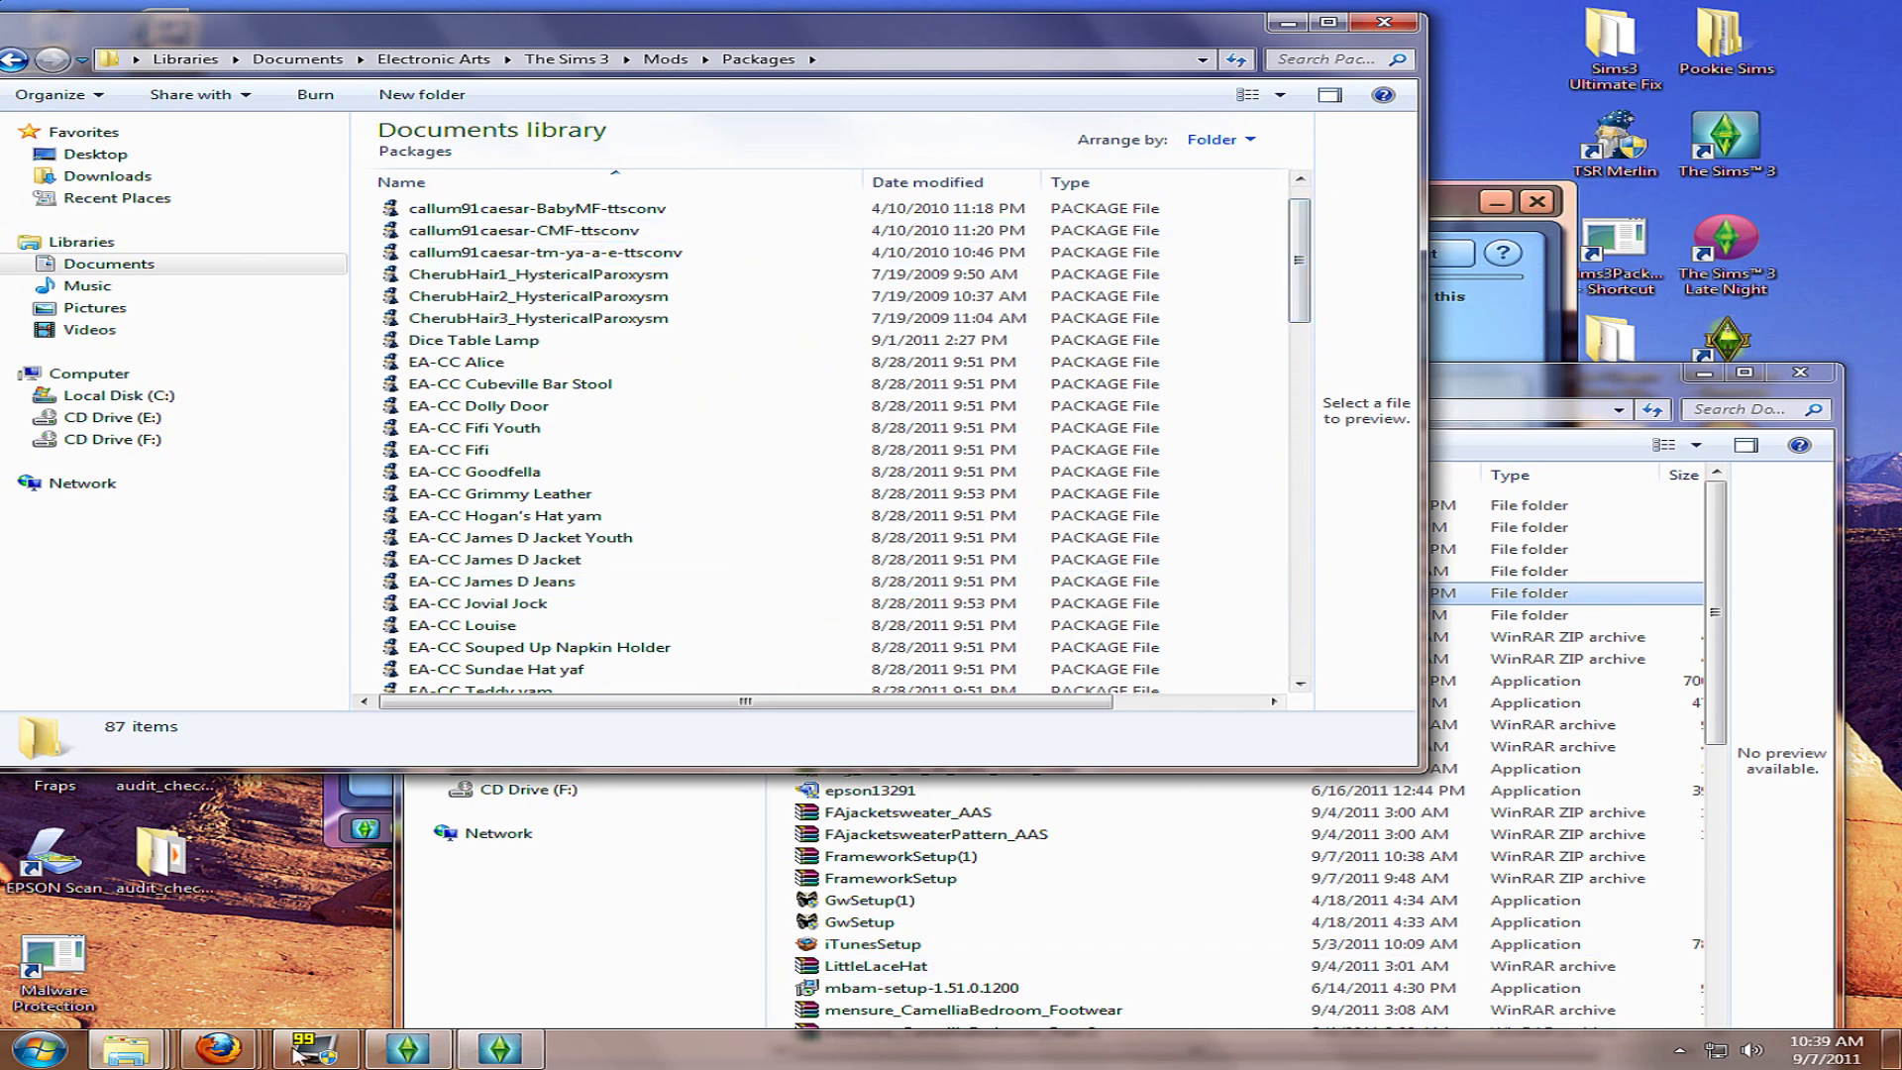
pyautogui.moveTo(237, 1057)
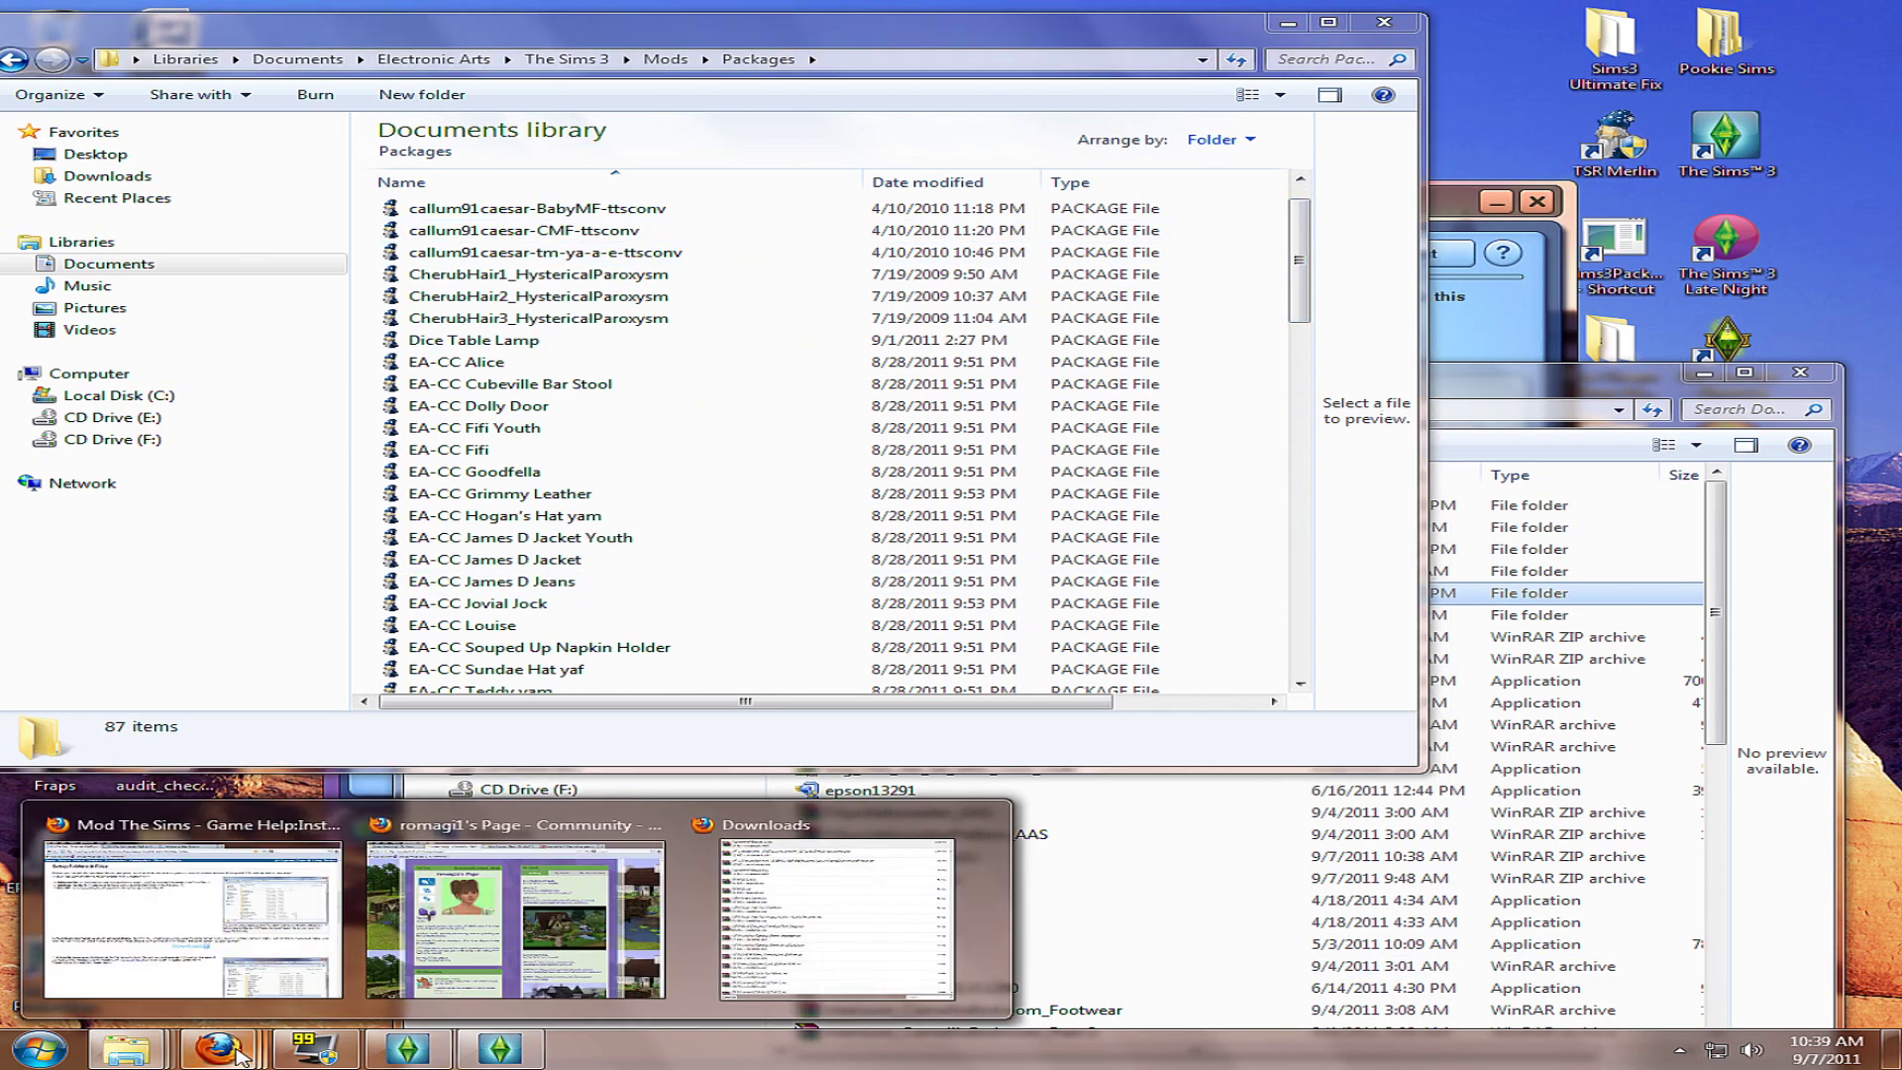
pyautogui.click(238, 825)
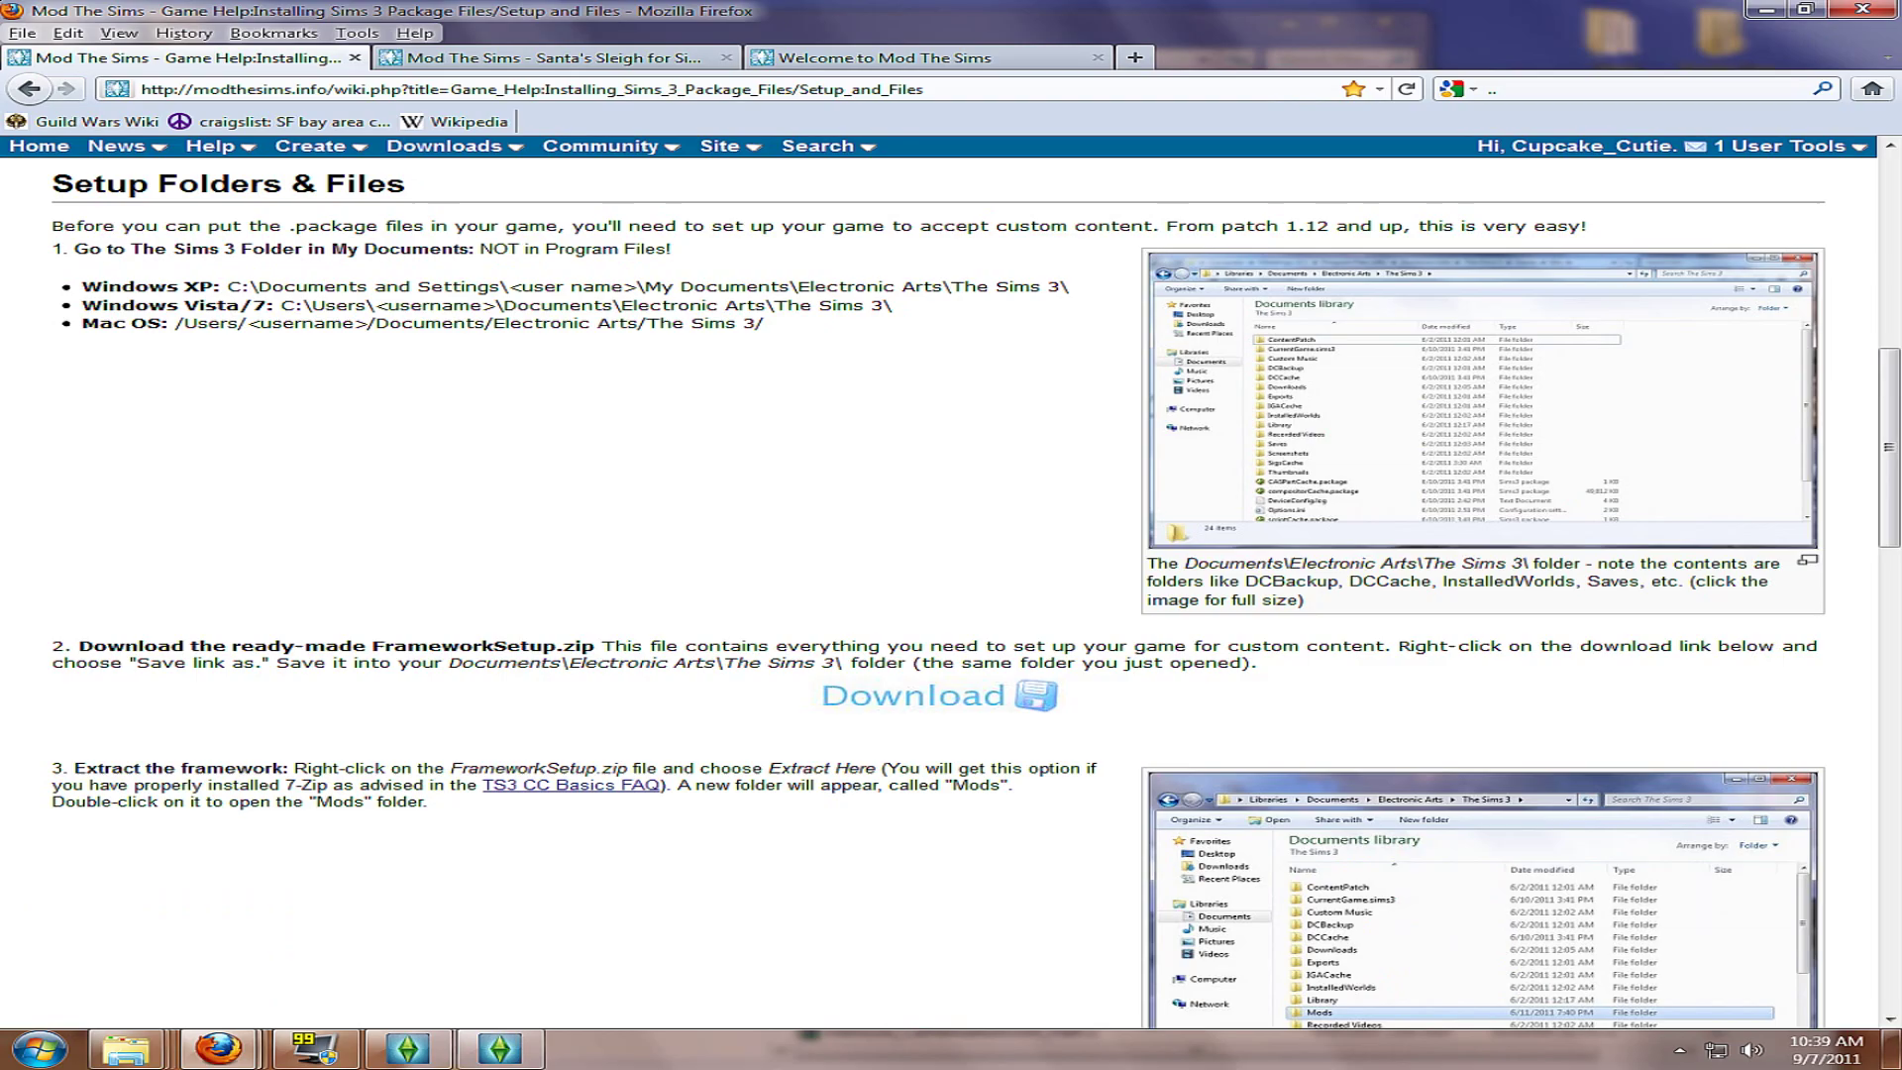
pyautogui.click(684, 61)
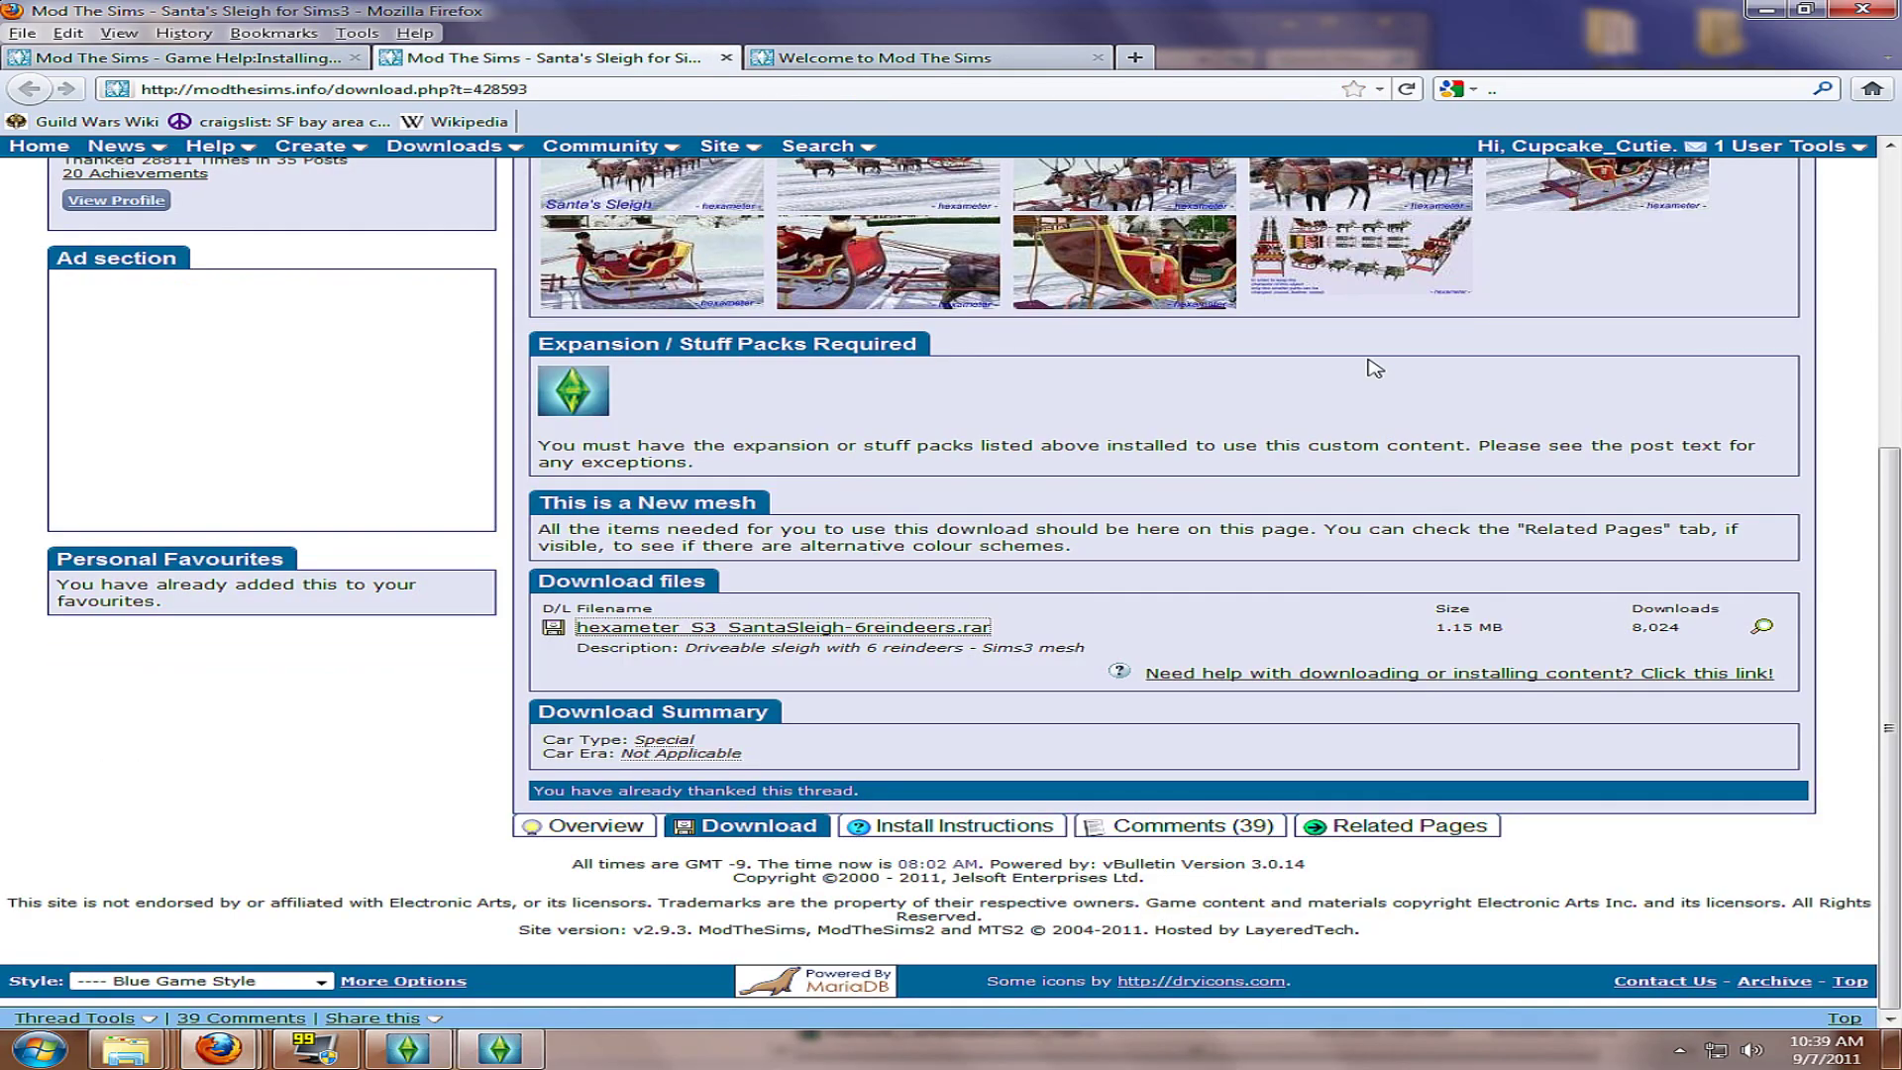
# - Review the Santa's Sleigh overview, including its third screenshot enlarged, and read through the comments
pyautogui.scroll(5, 1894, 556)
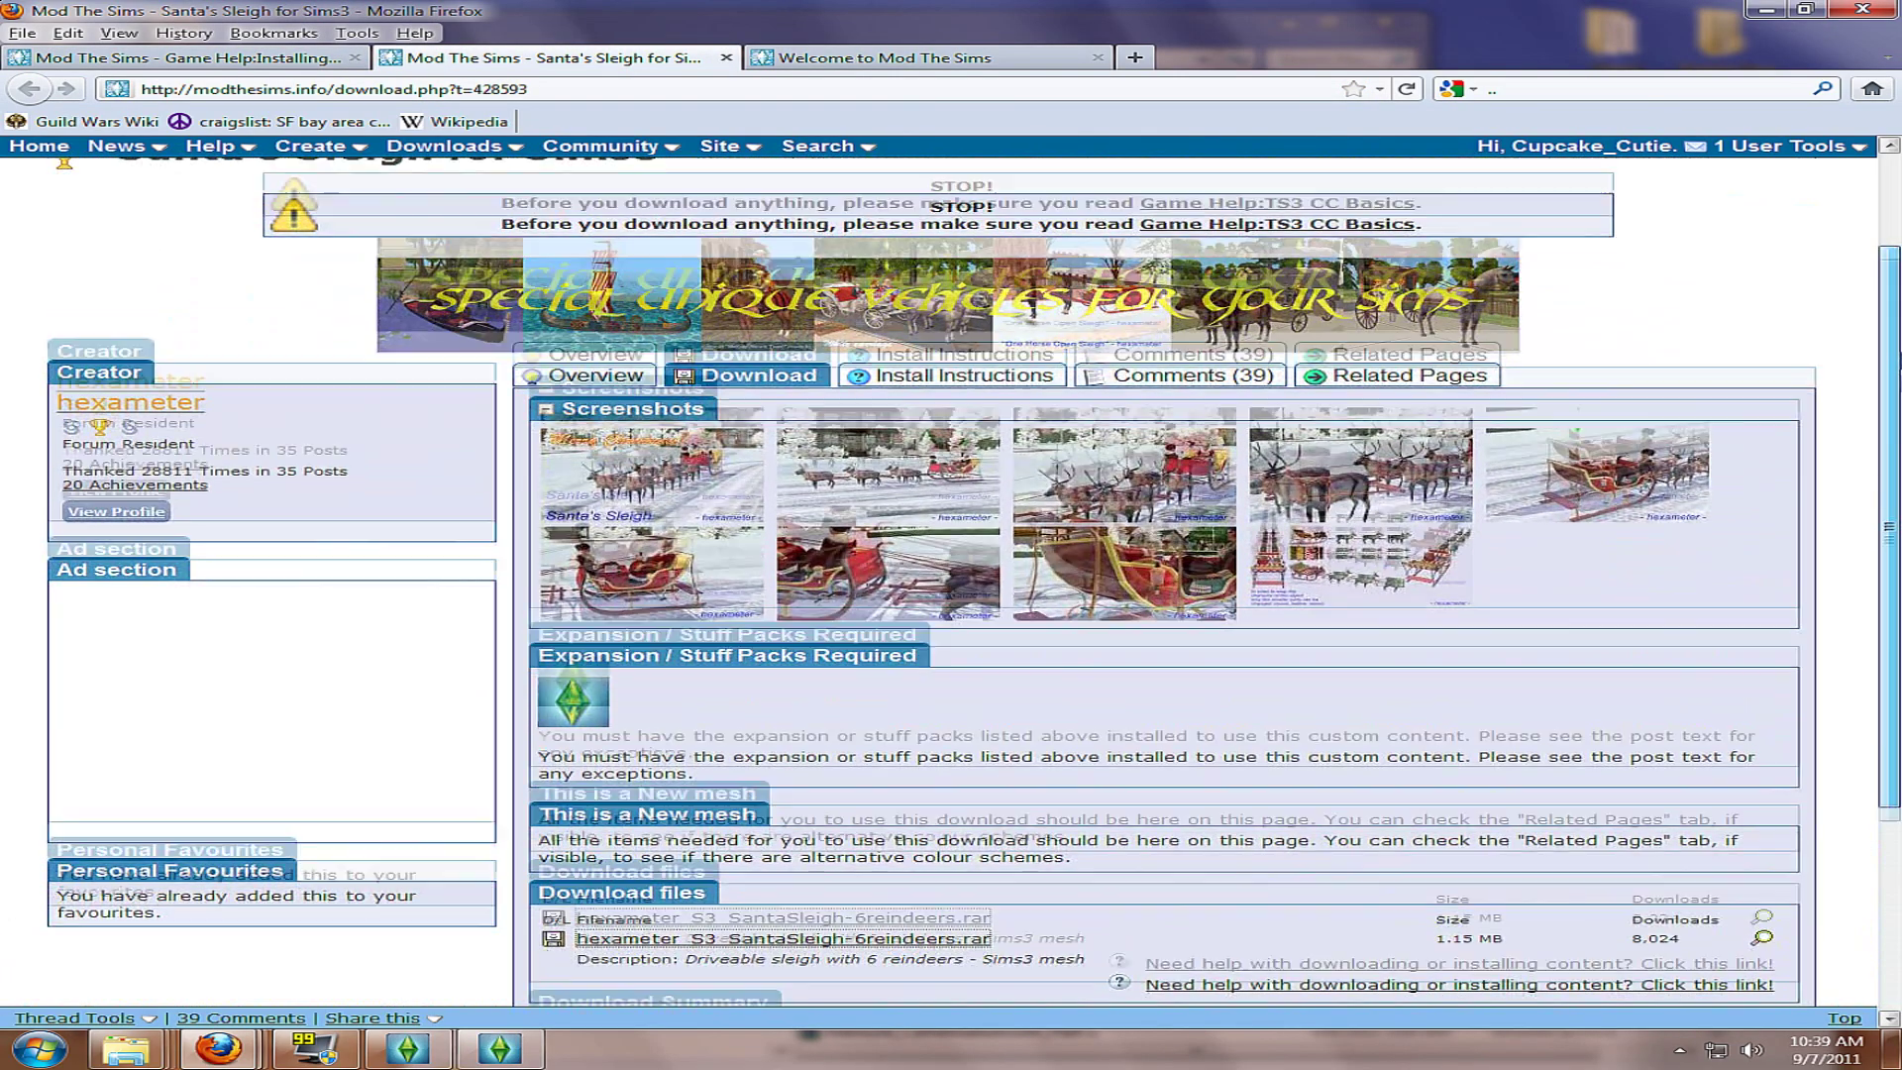
pyautogui.scroll(-2, 1395, 364)
pyautogui.click(594, 297)
pyautogui.moveTo(1896, 461); pyautogui.dragTo(1885, 840)
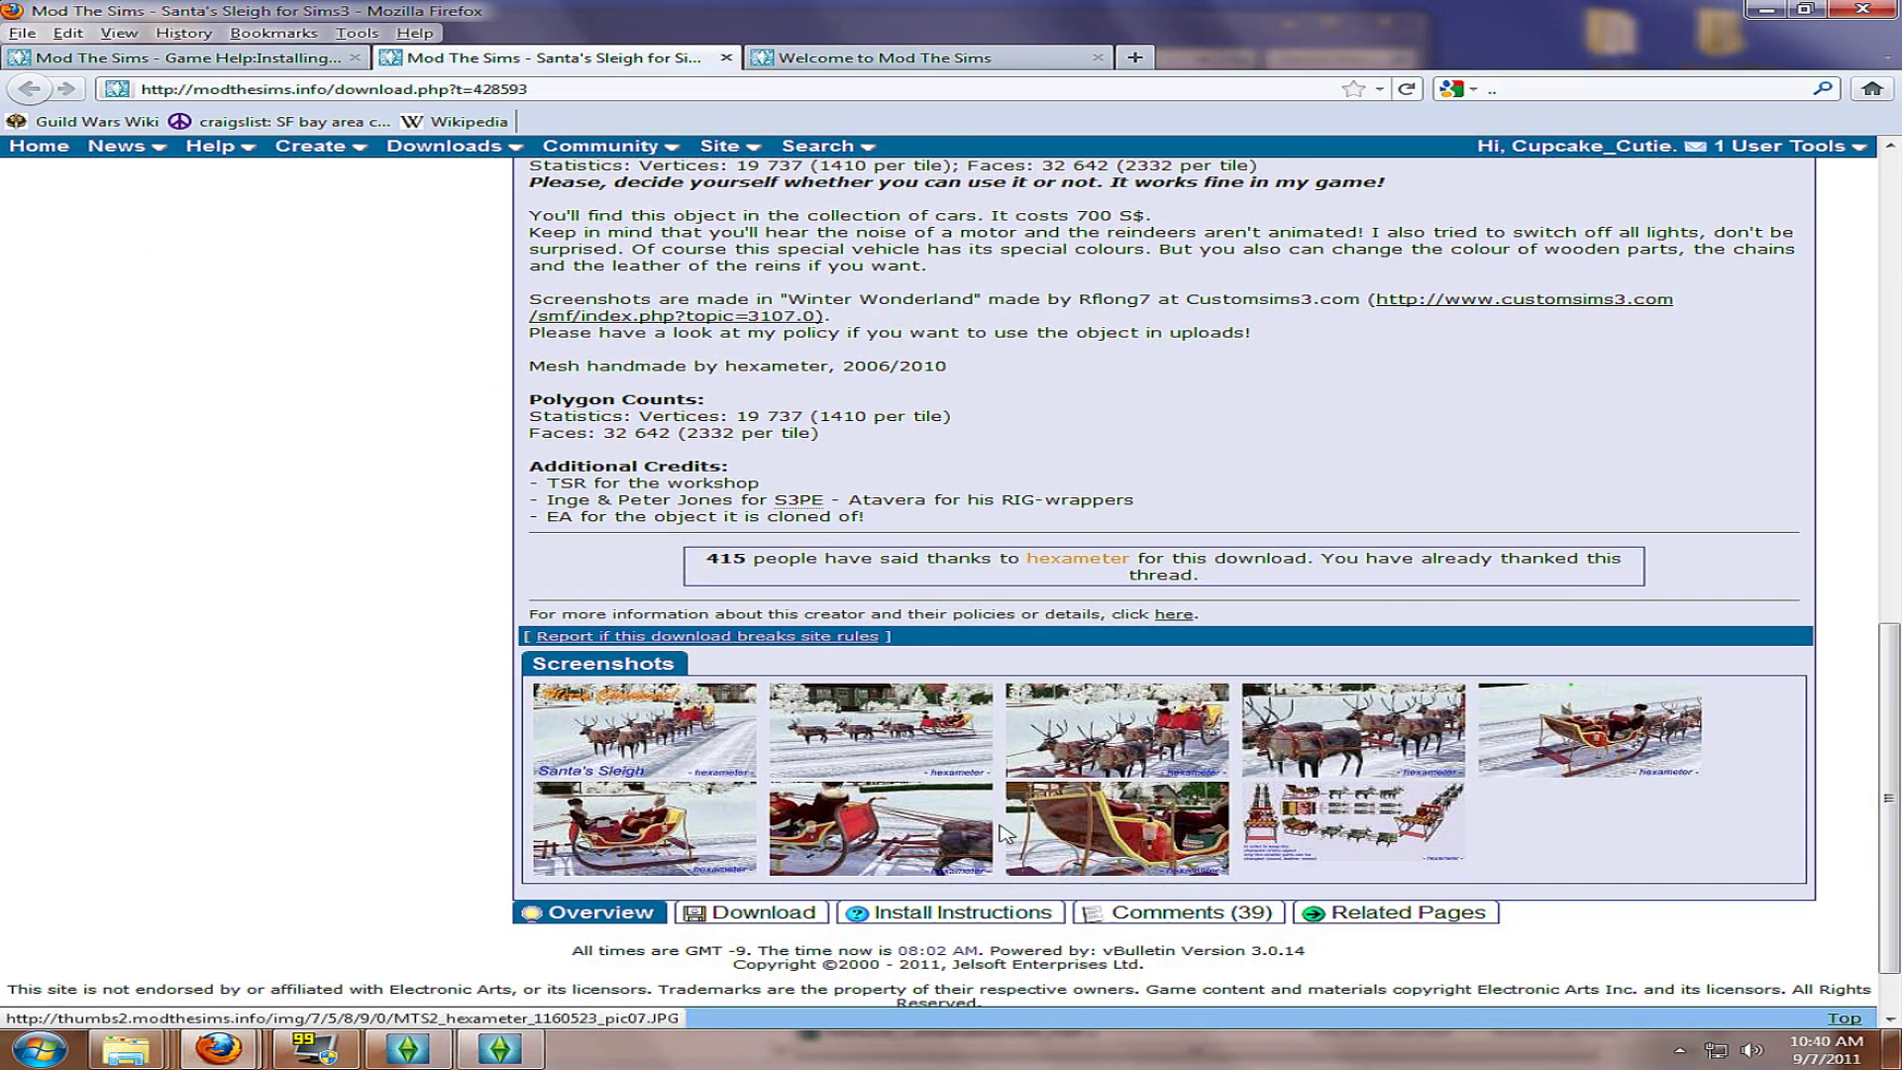
pyautogui.click(1152, 738)
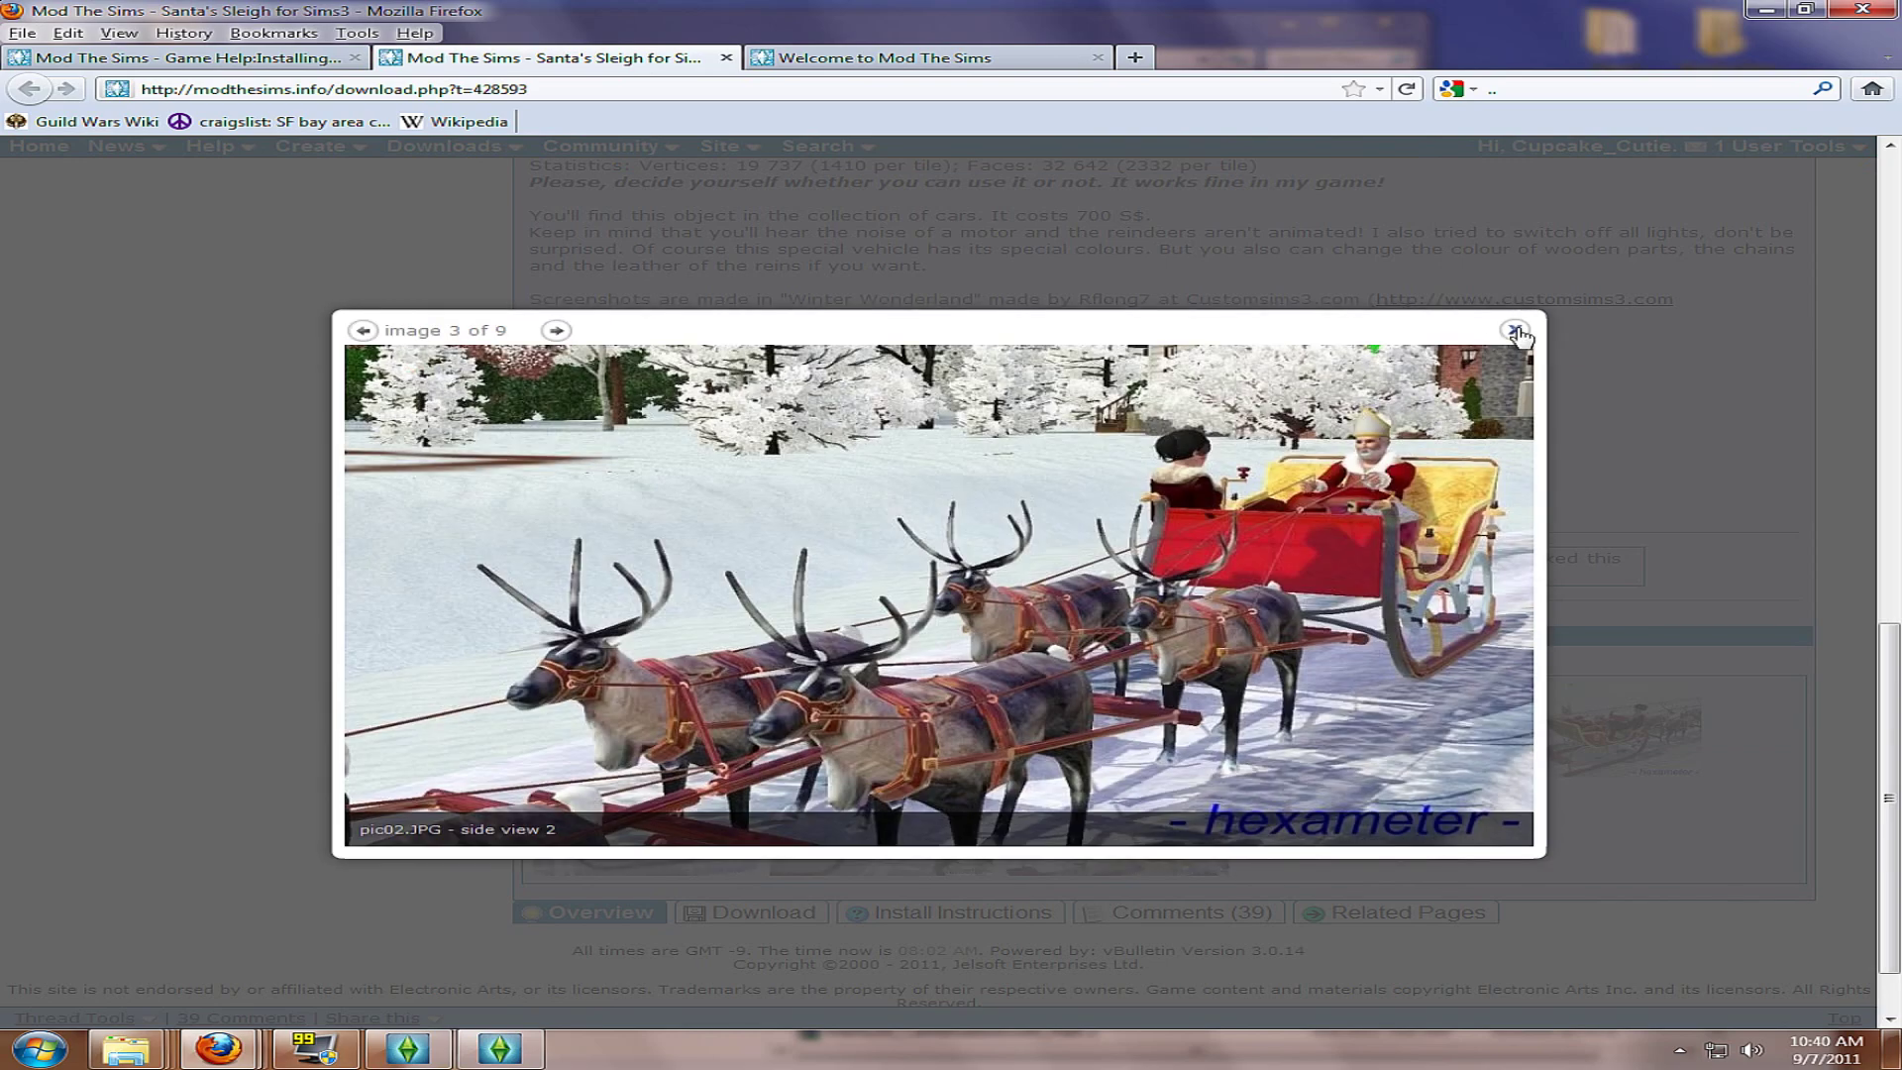
pyautogui.click(1517, 332)
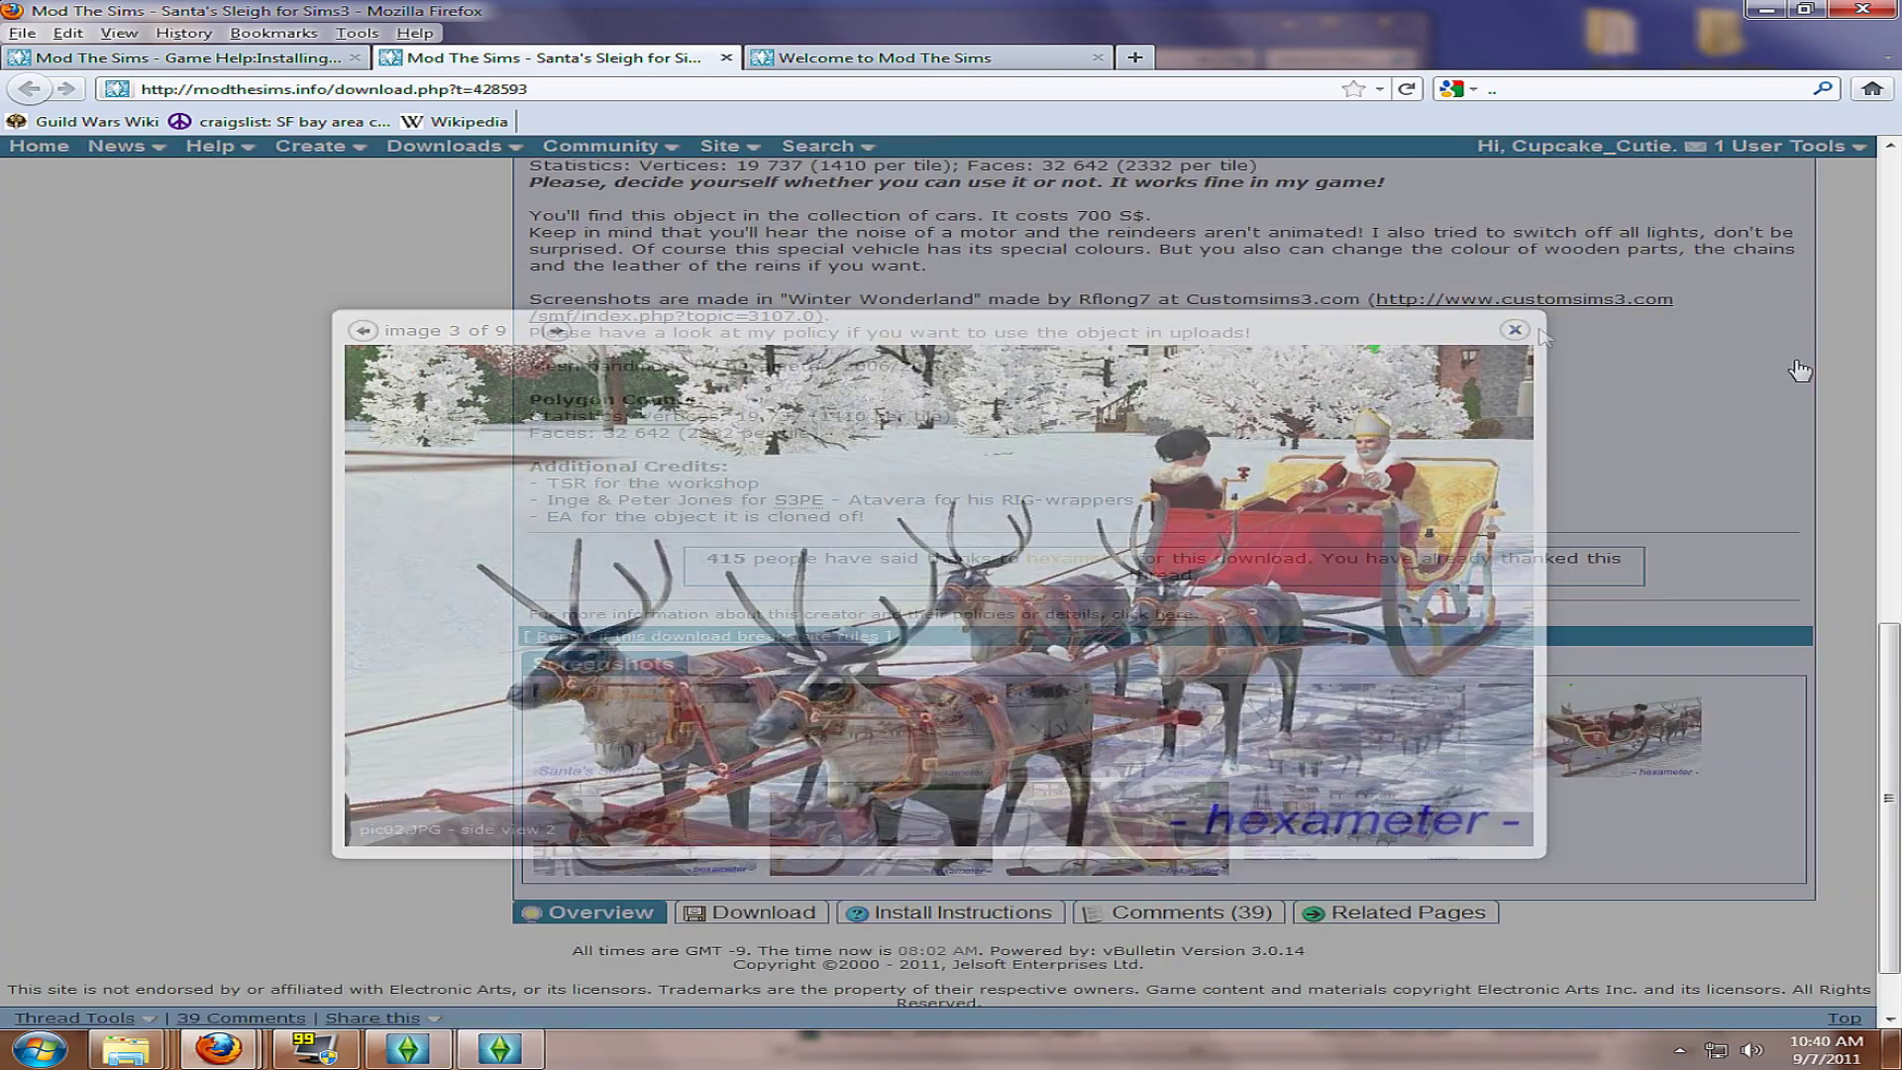
pyautogui.scroll(-2, 845, 798)
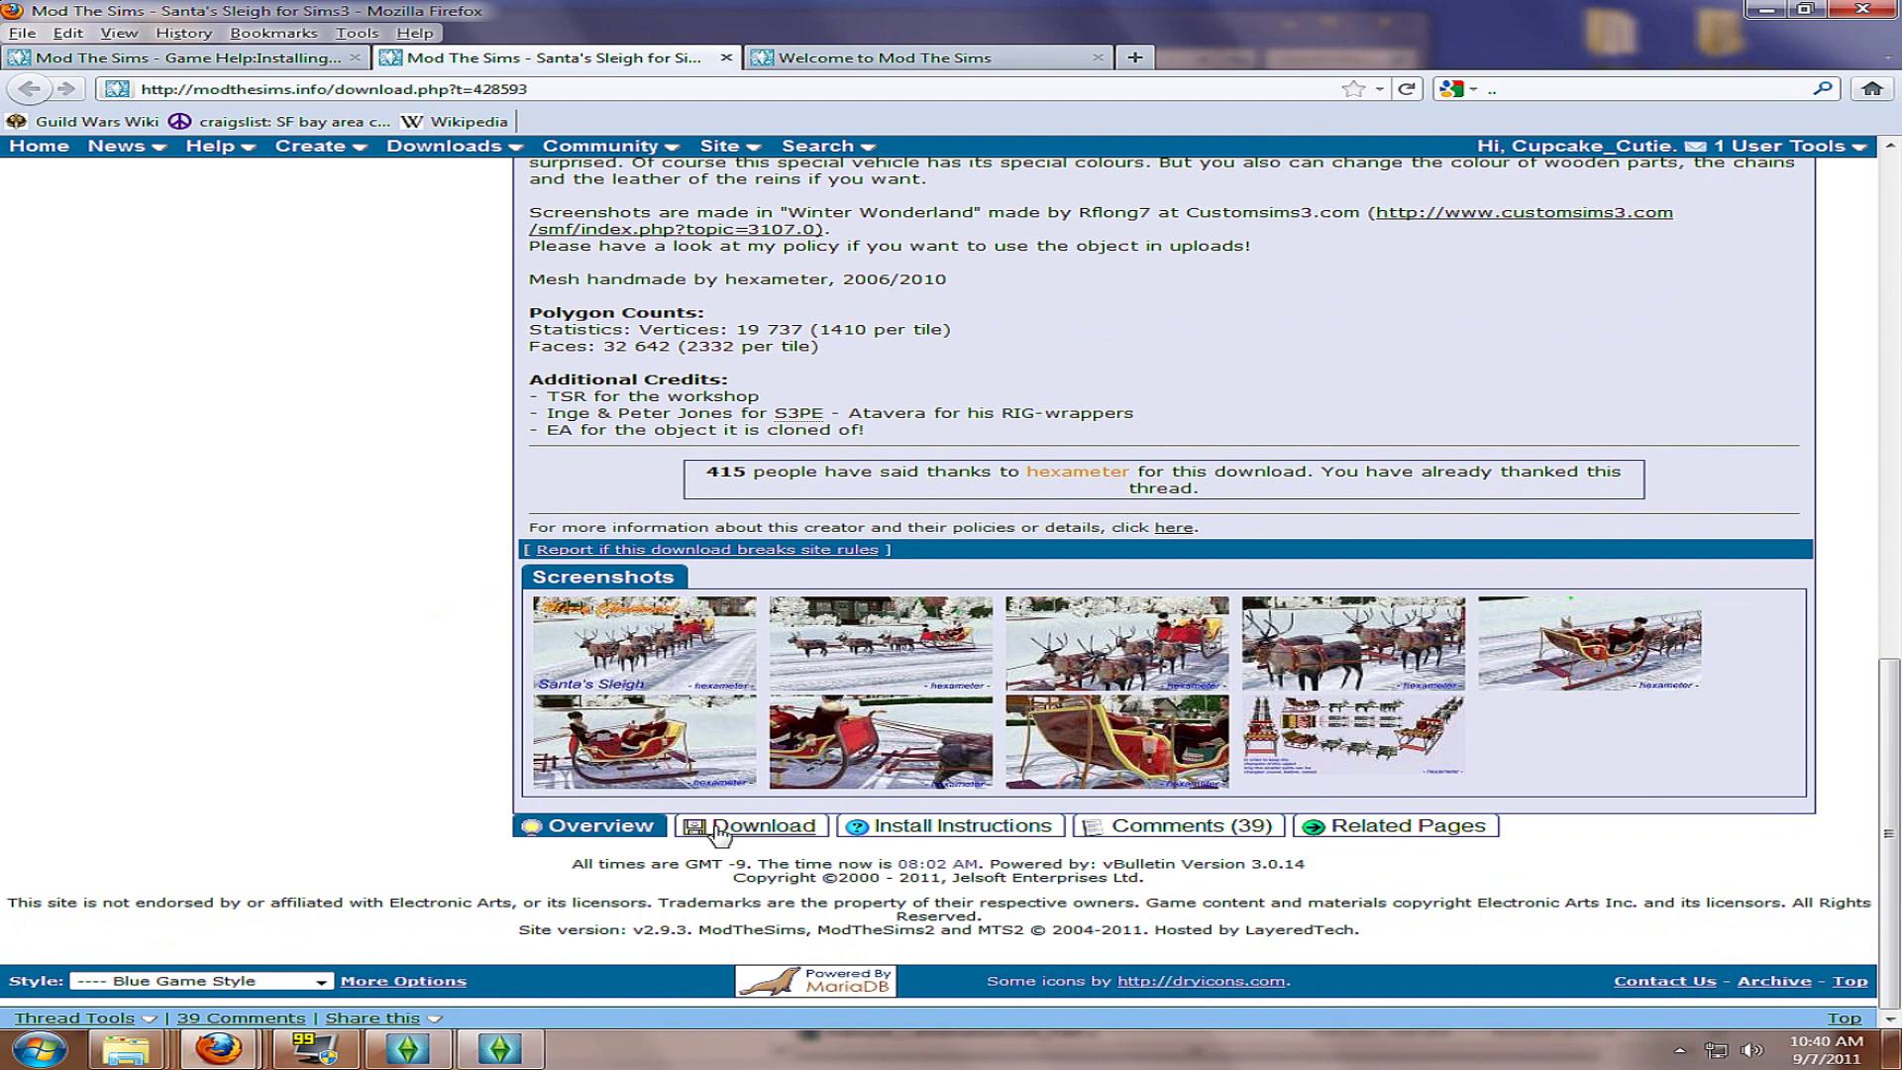
pyautogui.click(1176, 828)
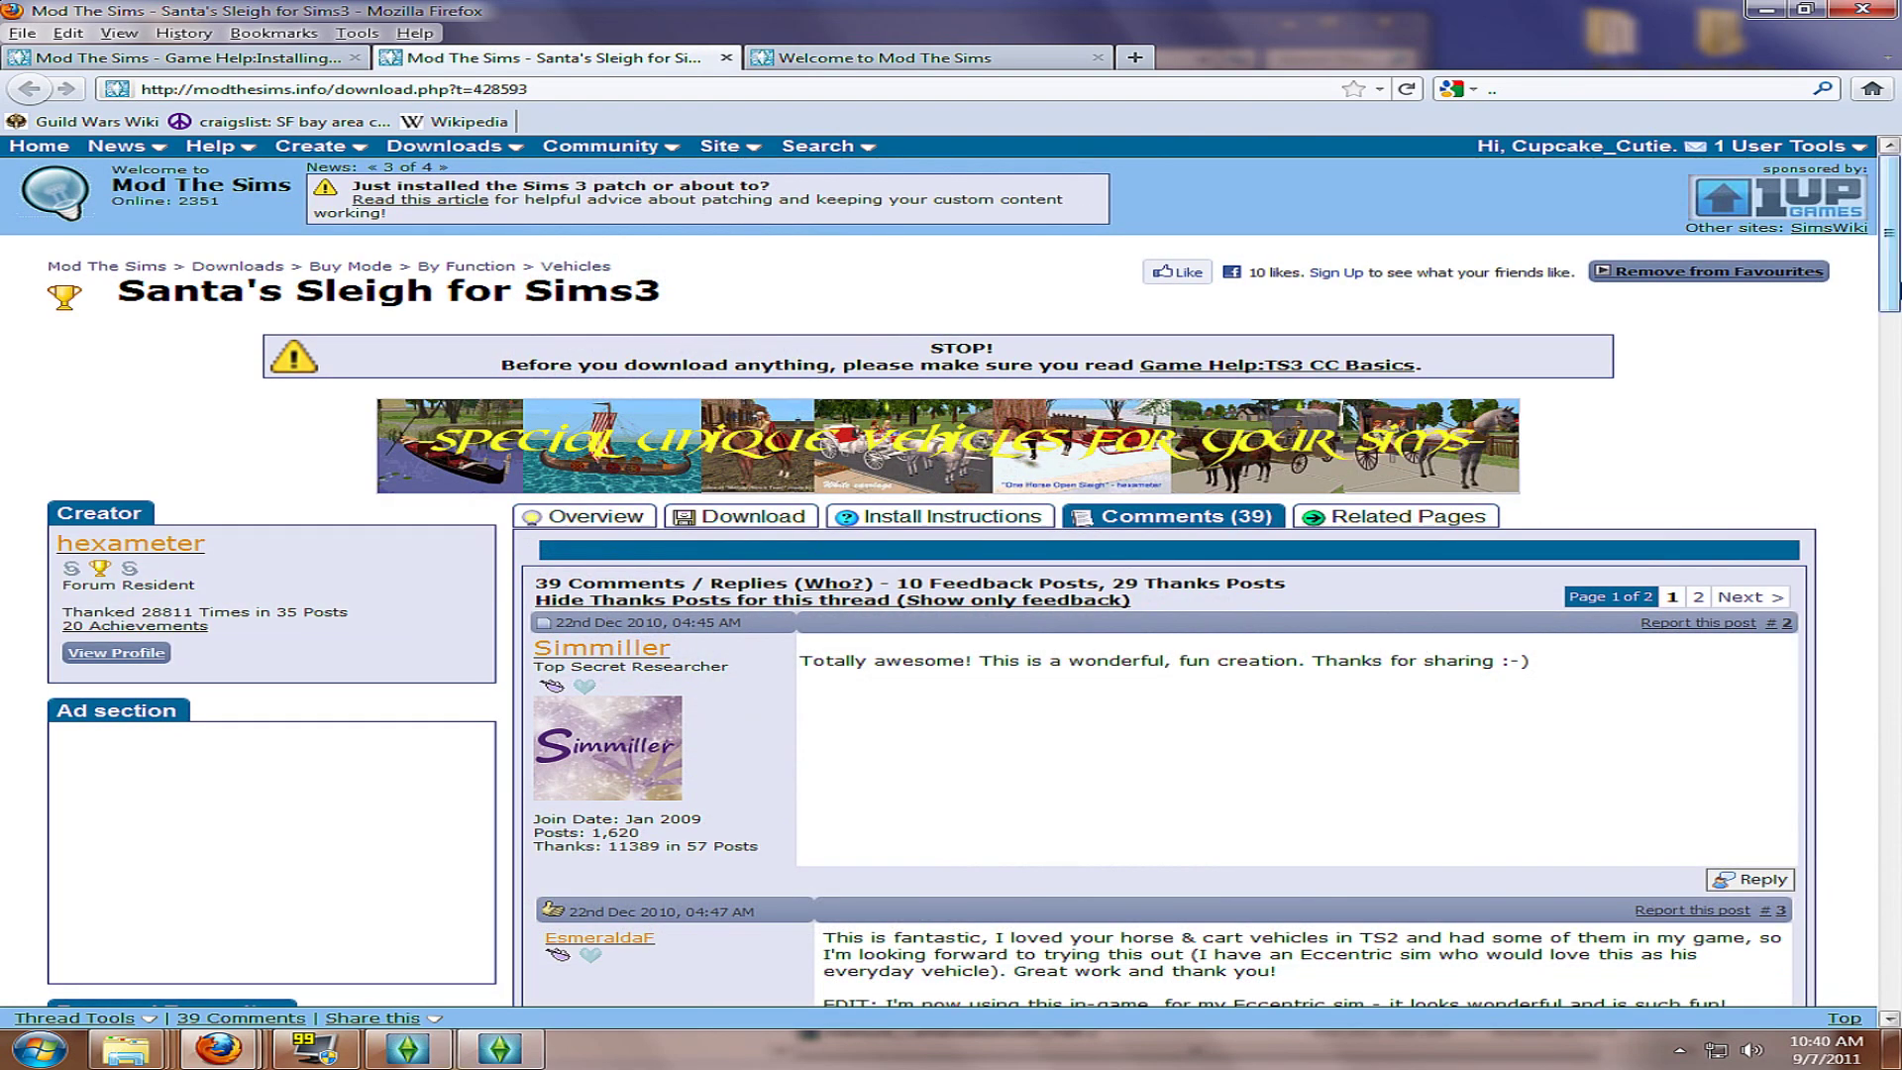
pyautogui.moveTo(1897, 290); pyautogui.dragTo(1897, 1000)
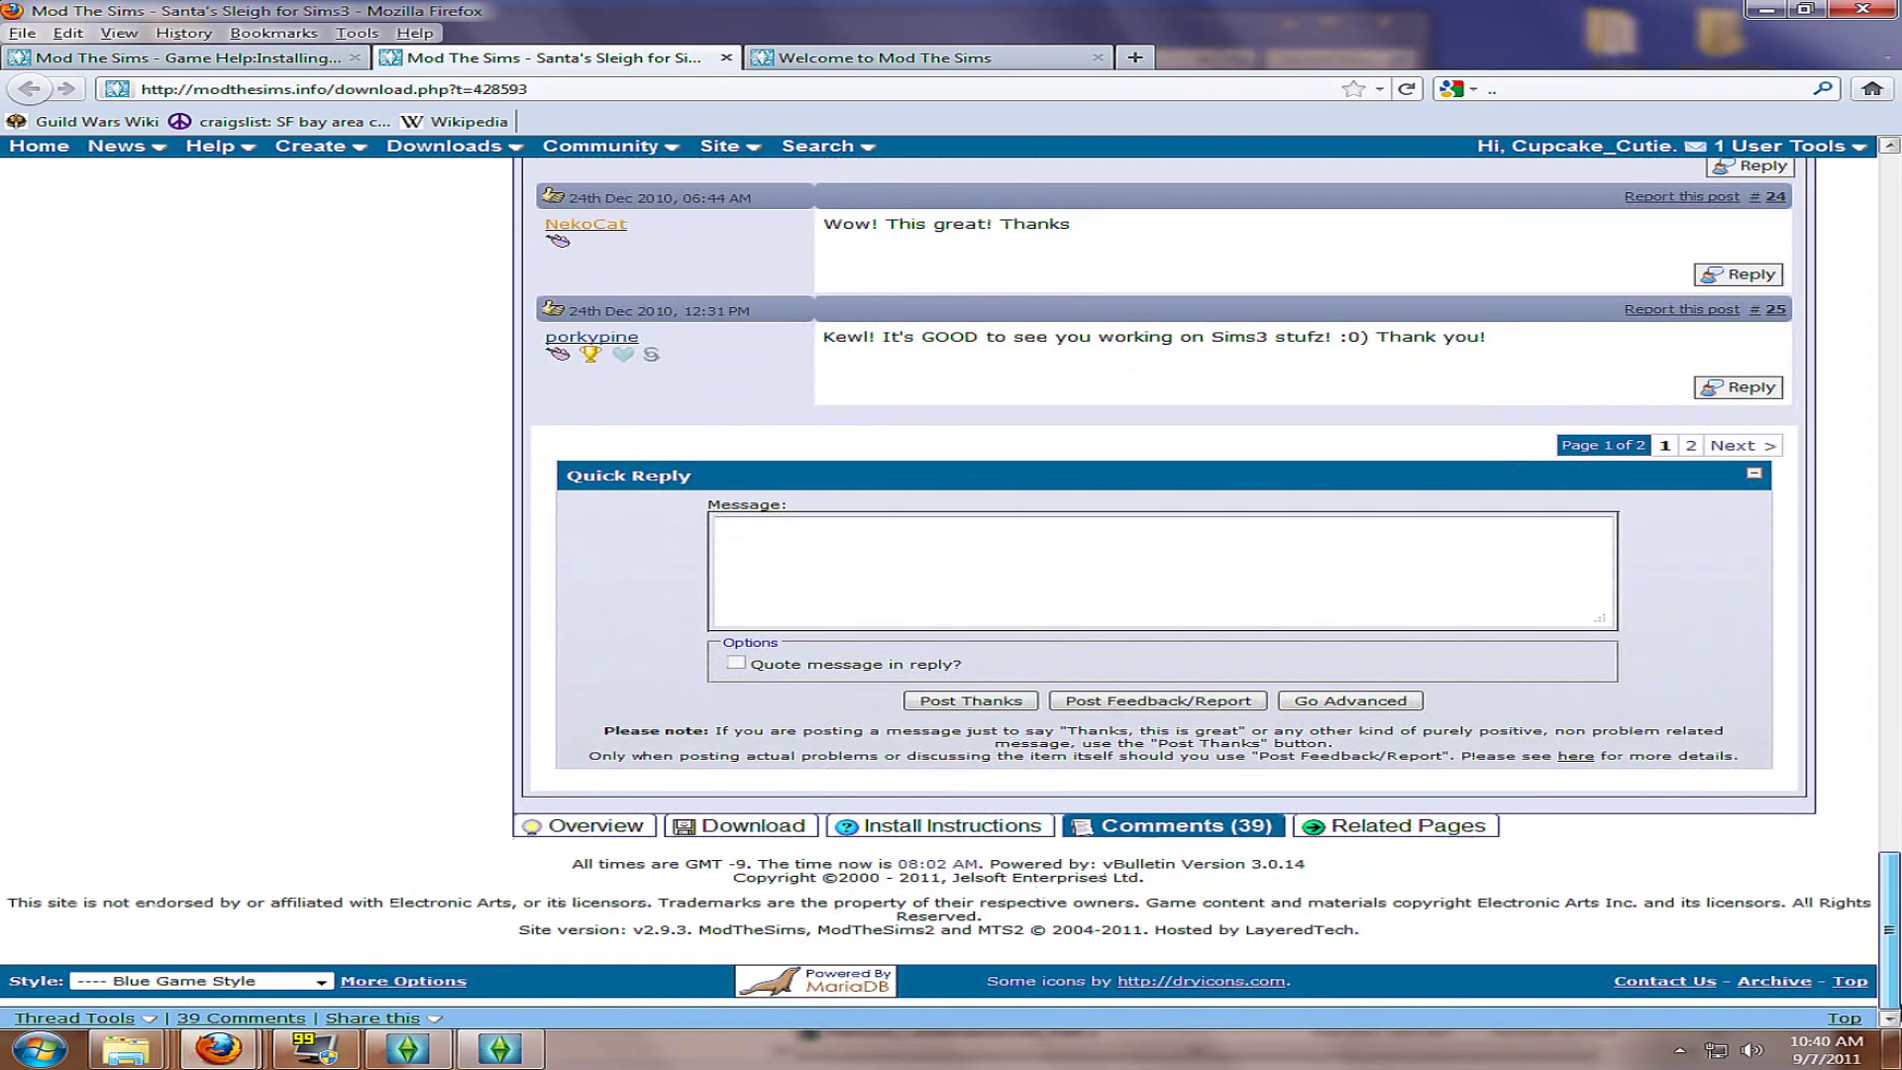
# - Download hexameter_S3_SantaSleigh-6reindeers.rar from the sleigh's download files, saving it to disk
pyautogui.click(777, 826)
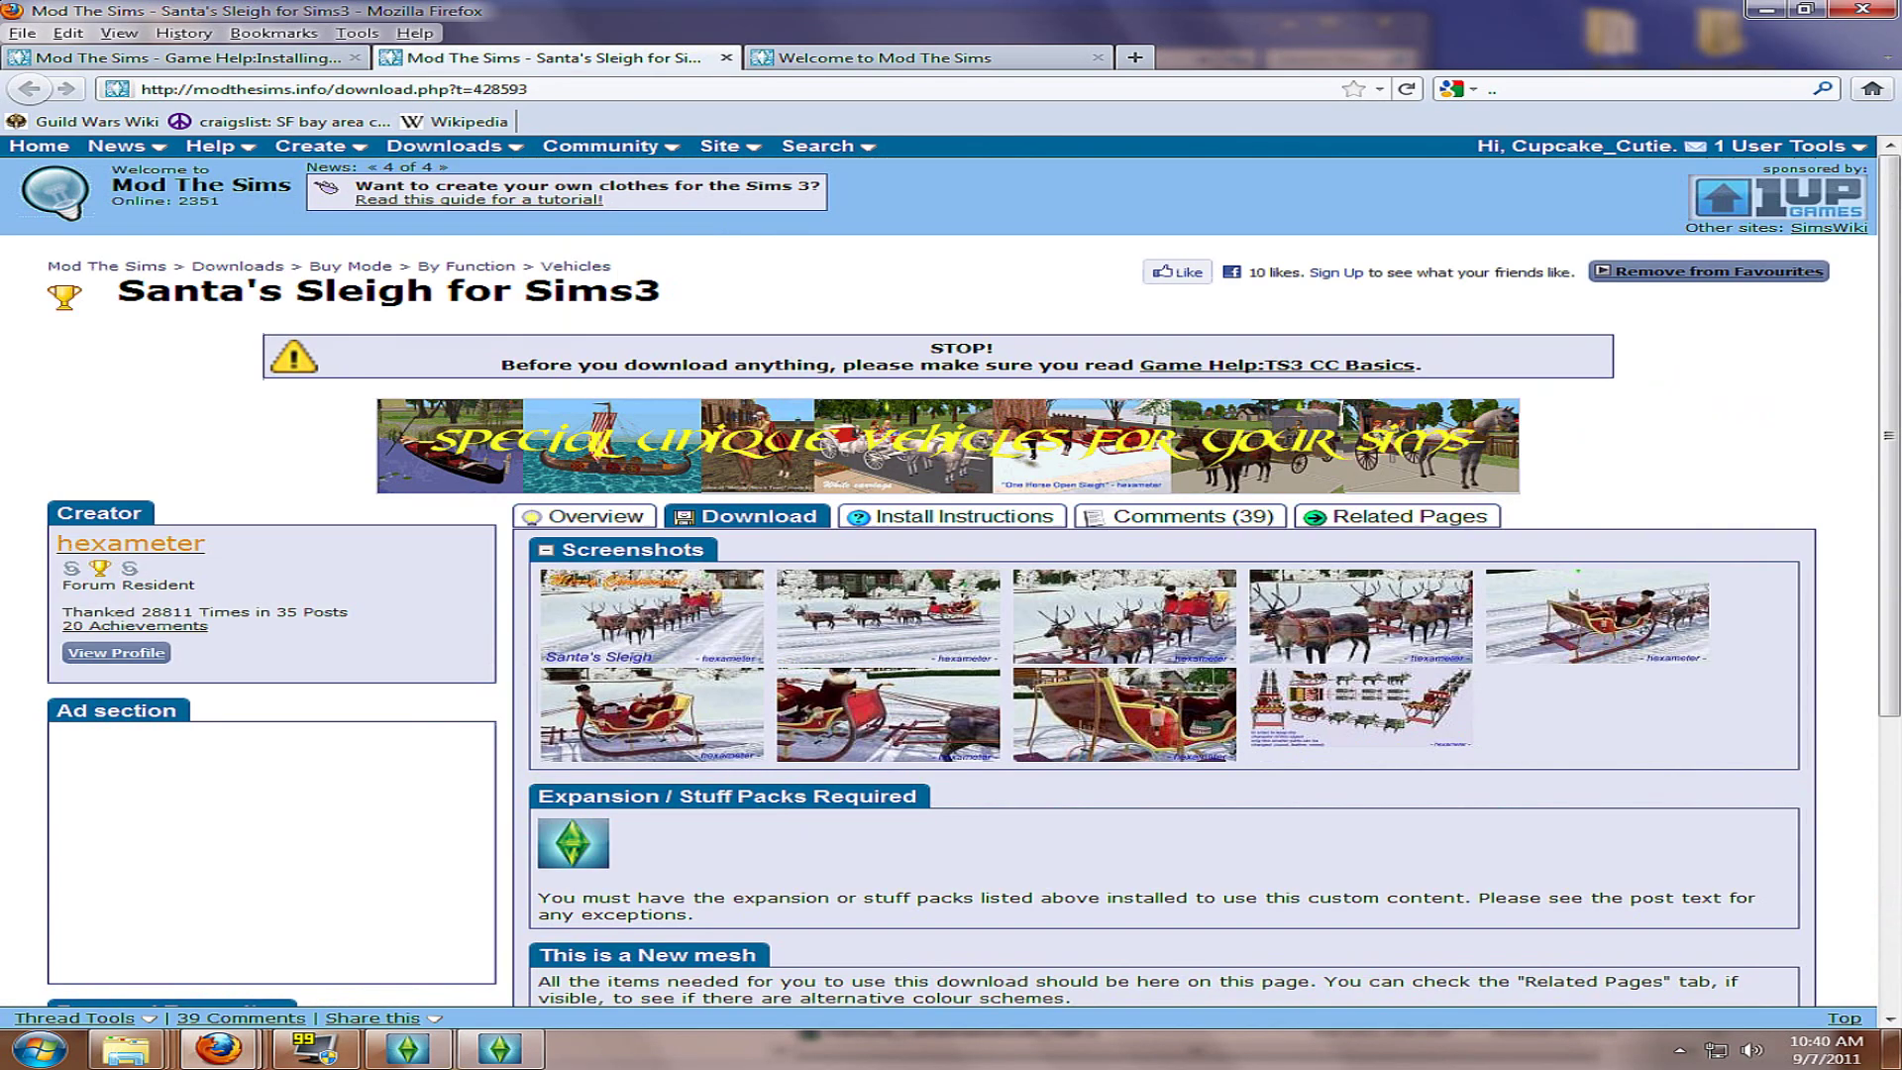
pyautogui.scroll(-5, 889, 720)
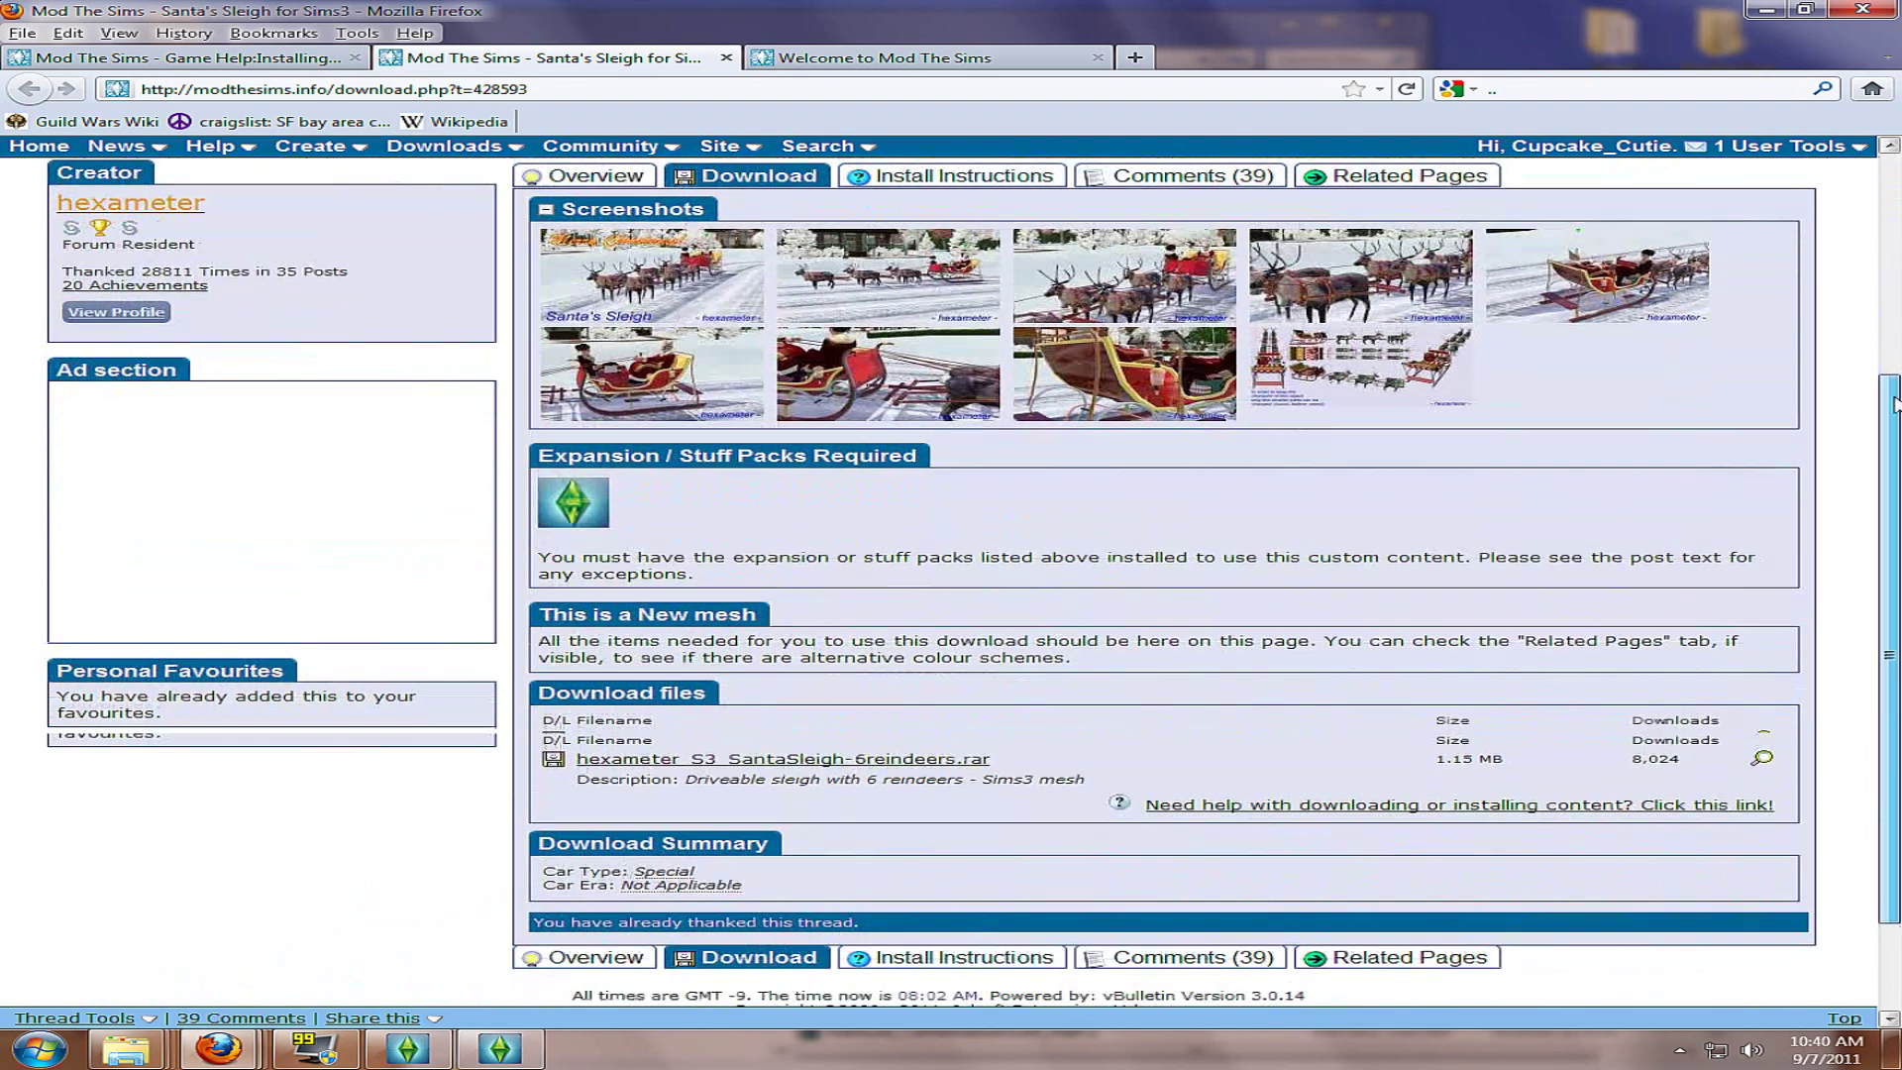
pyautogui.click(868, 737)
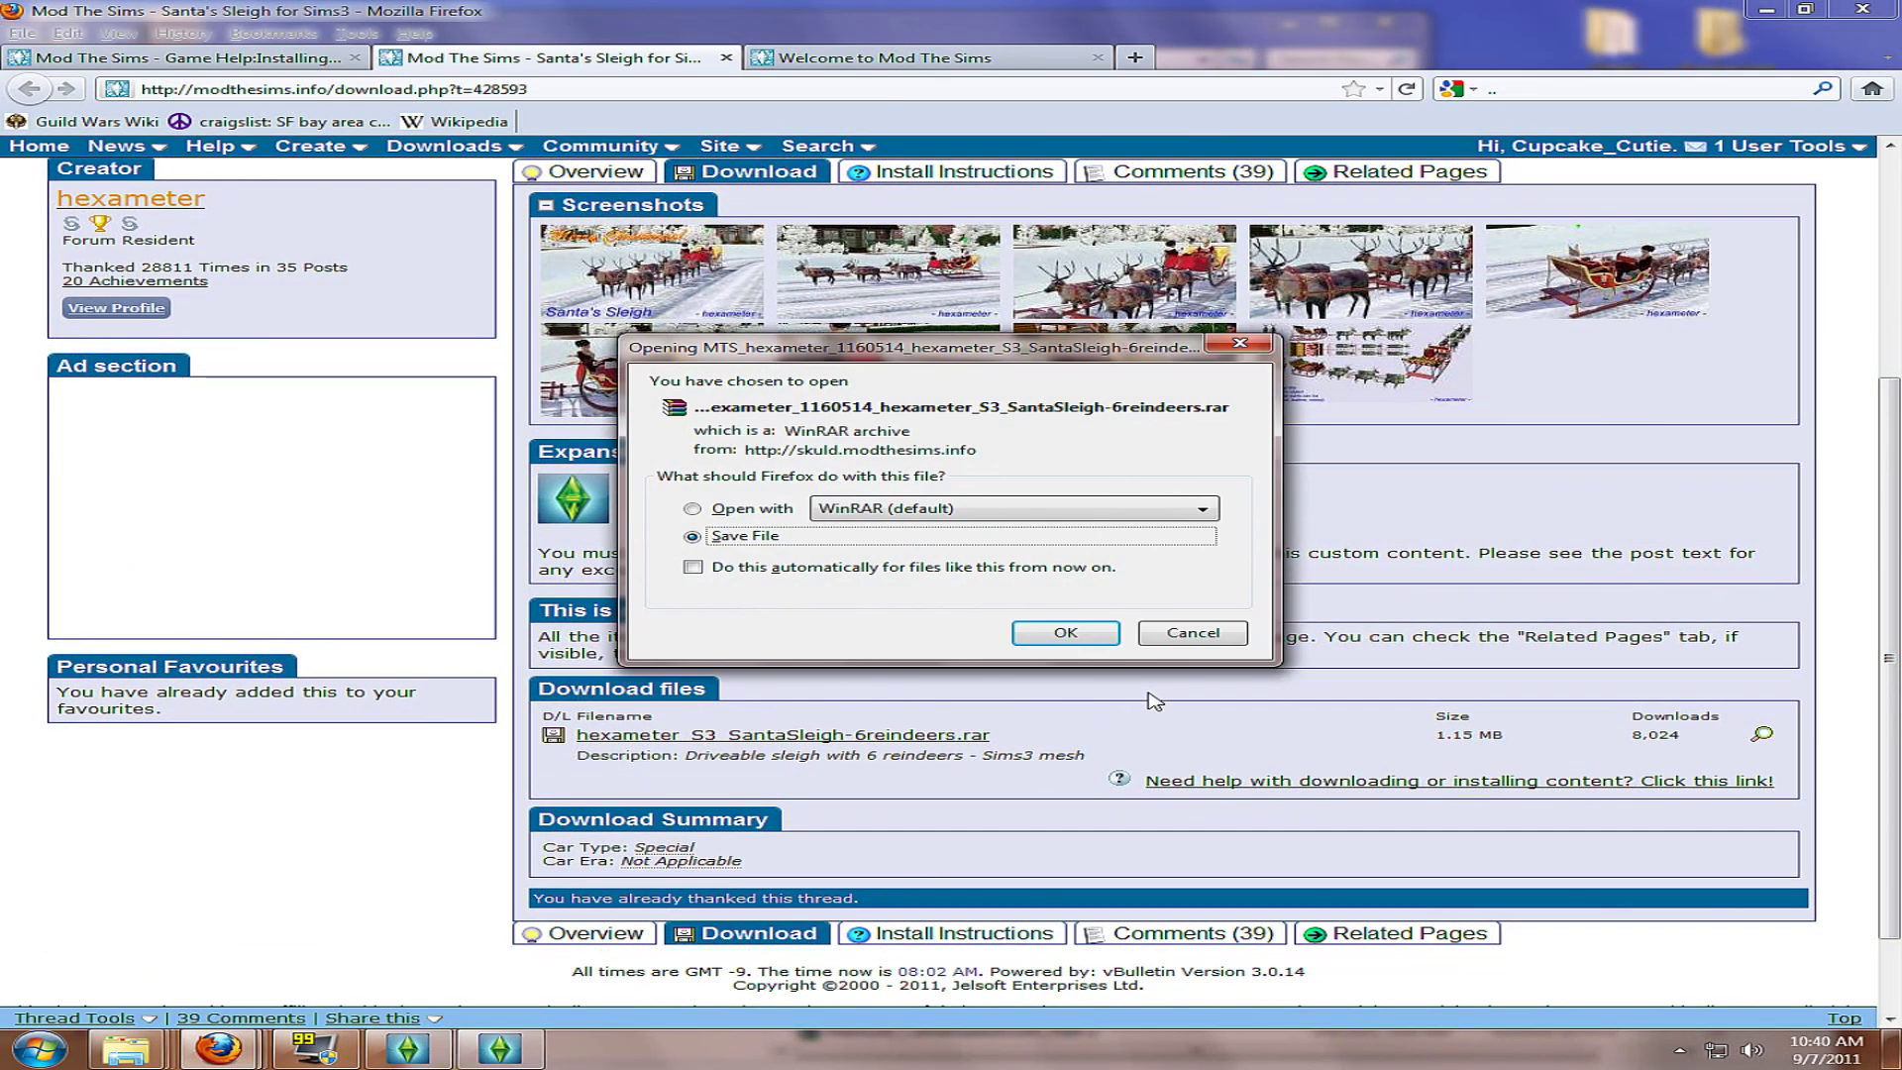
pyautogui.click(1065, 633)
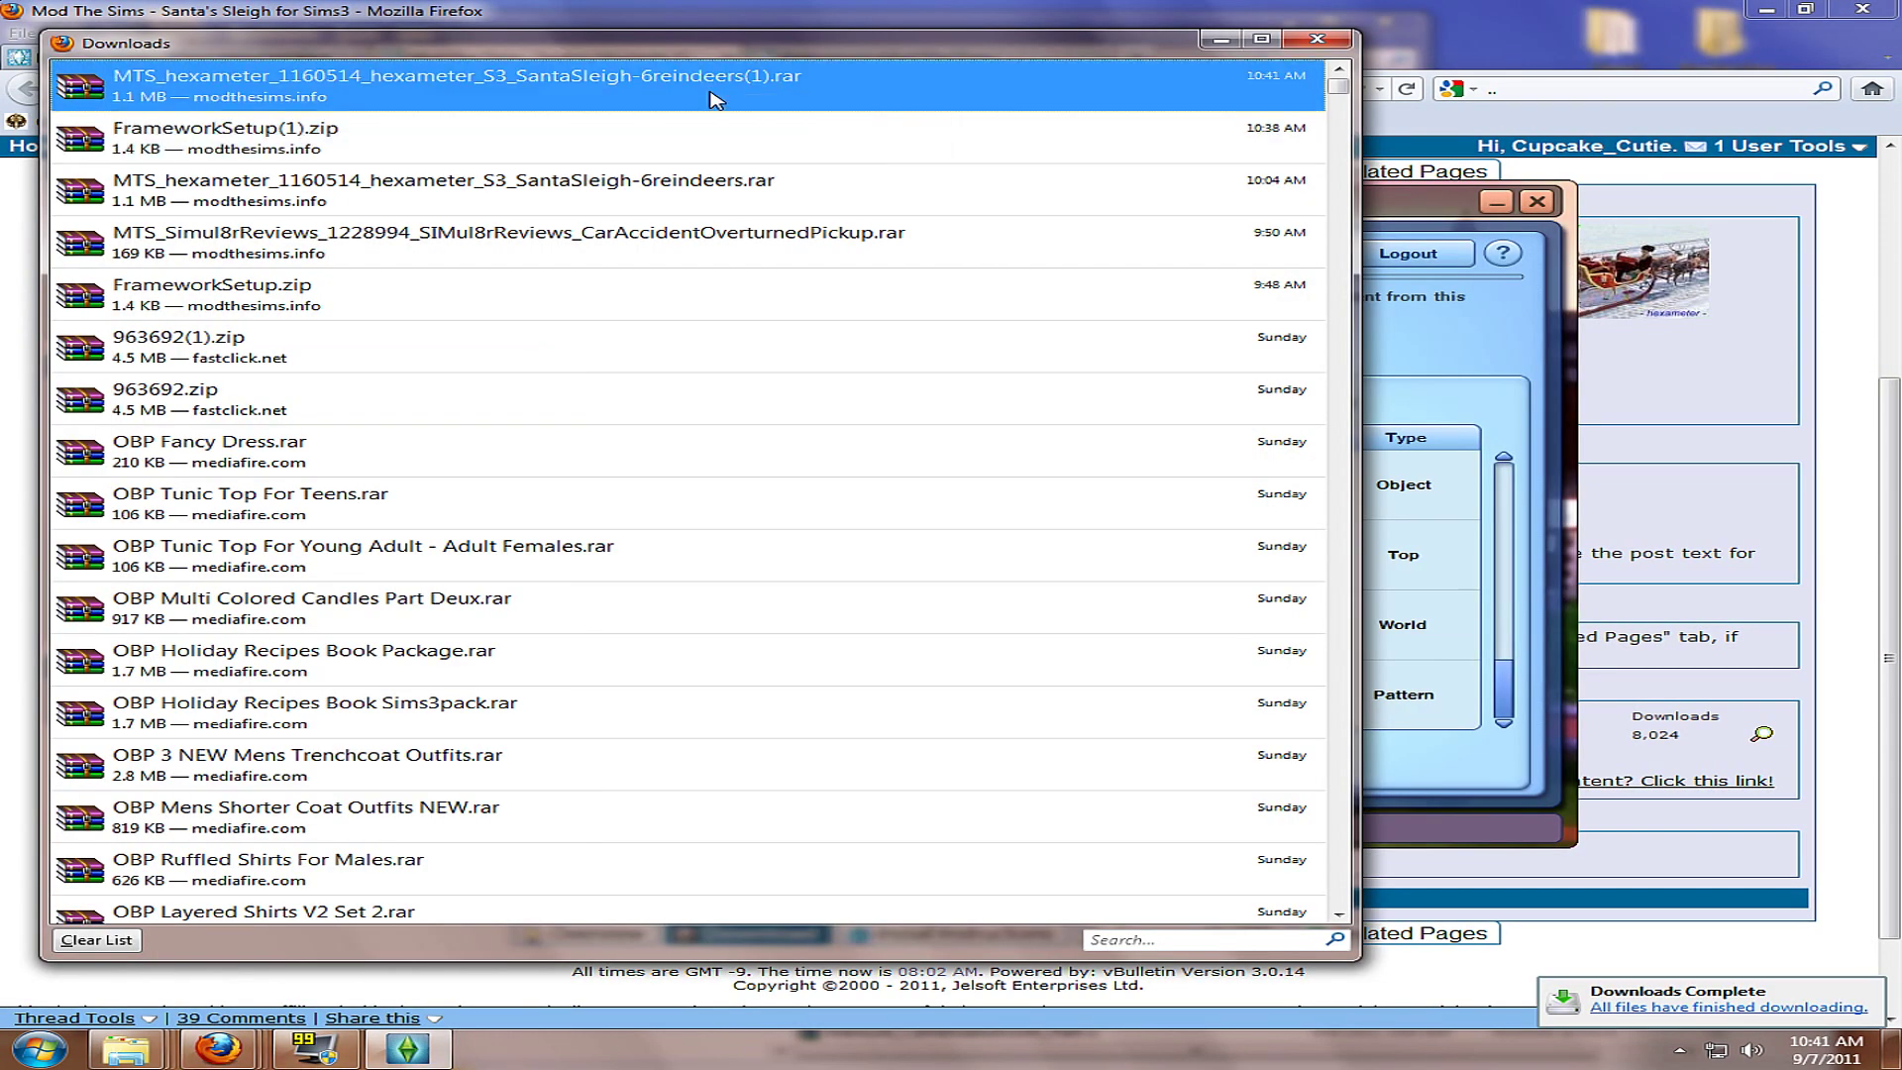
# - Show the newly downloaded SantaSleigh-6reindeers(1) archive in its containing folder and extract it directly there
pyautogui.rightClick(711, 95)
pyautogui.click(944, 109)
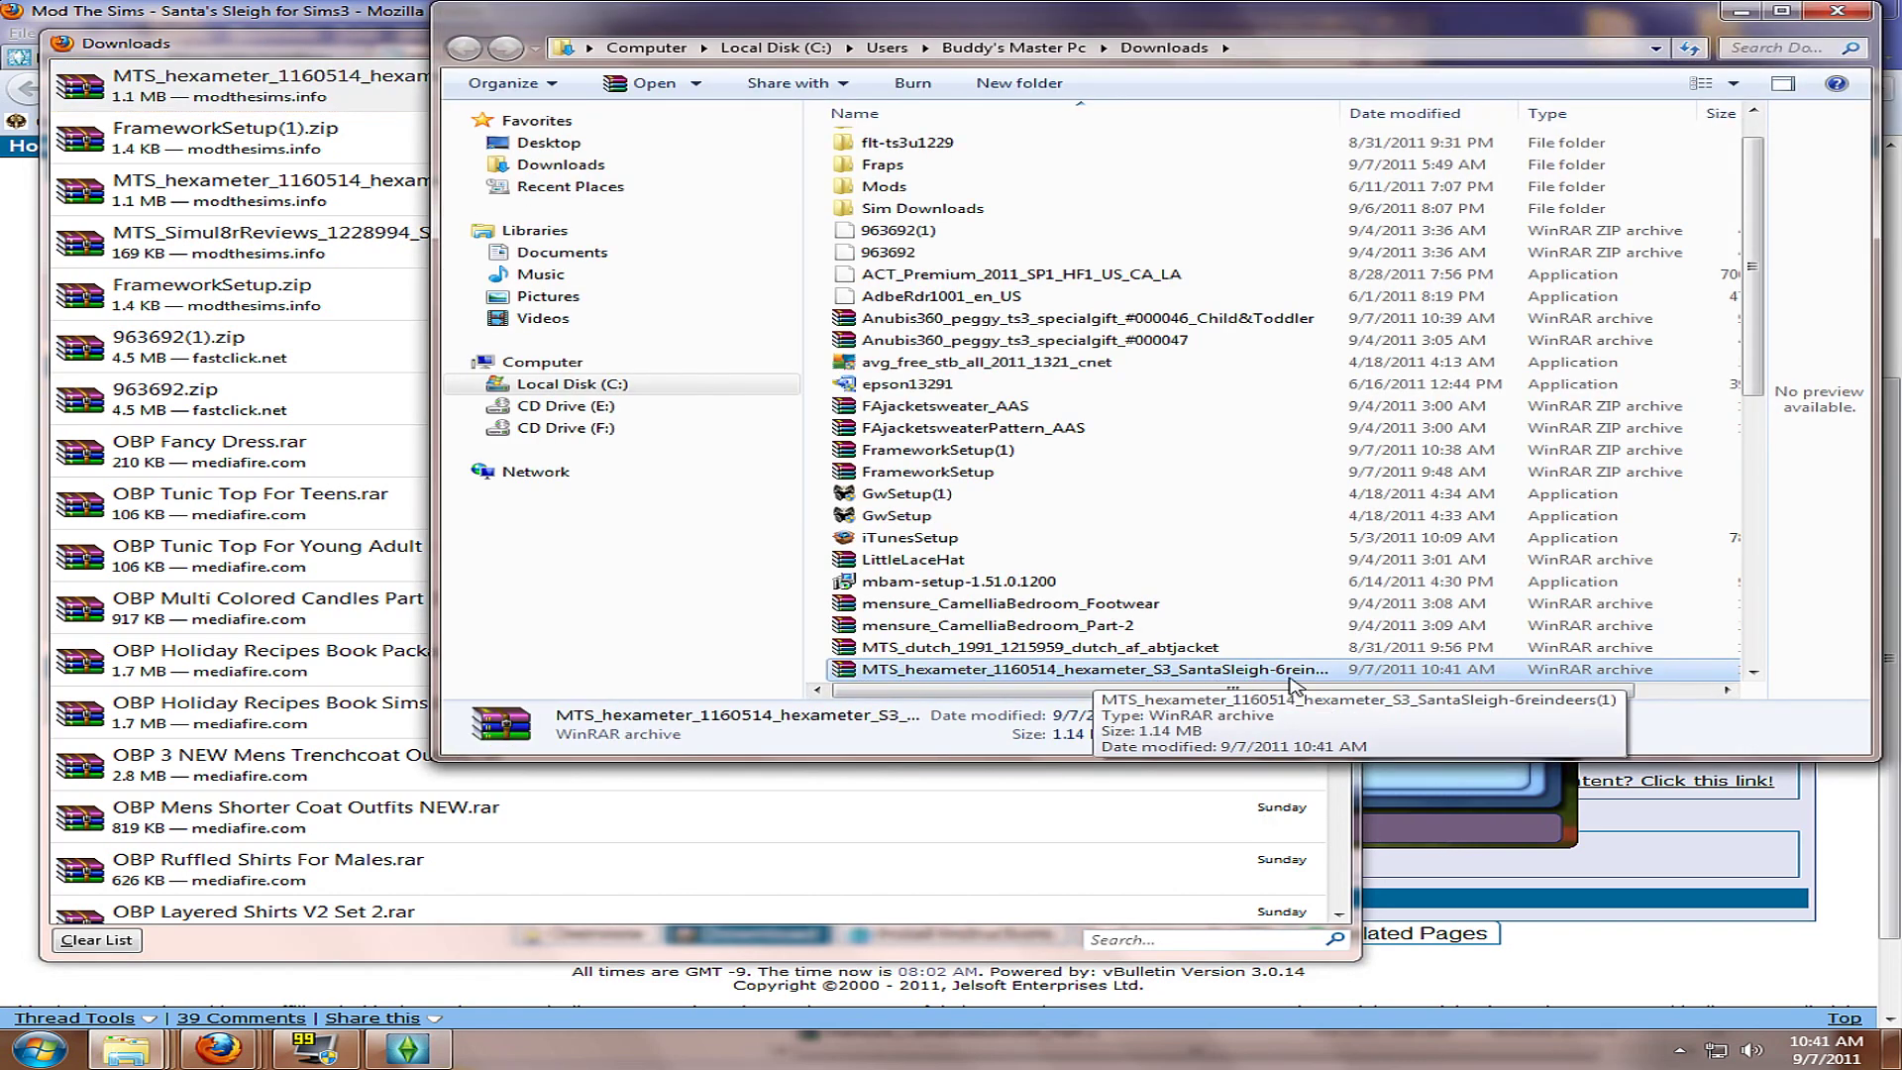
pyautogui.rightClick(1238, 677)
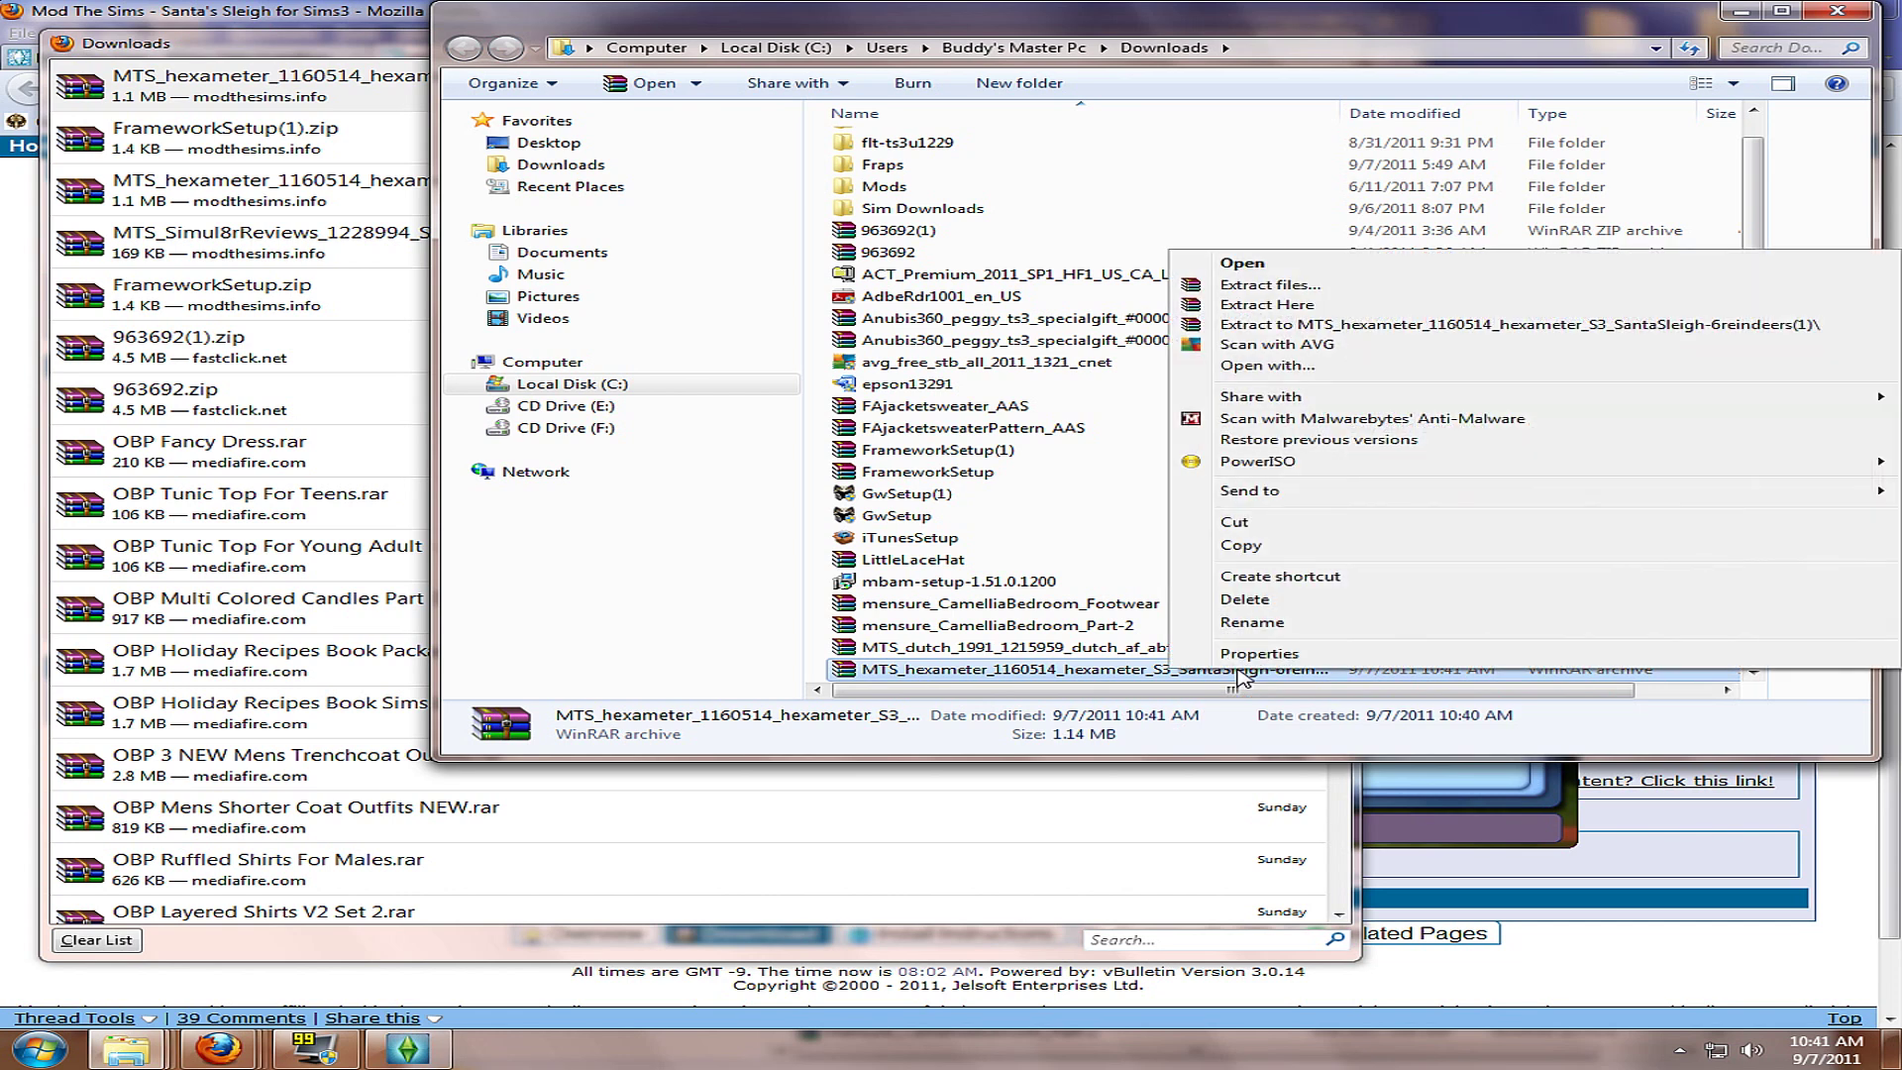
pyautogui.click(1288, 306)
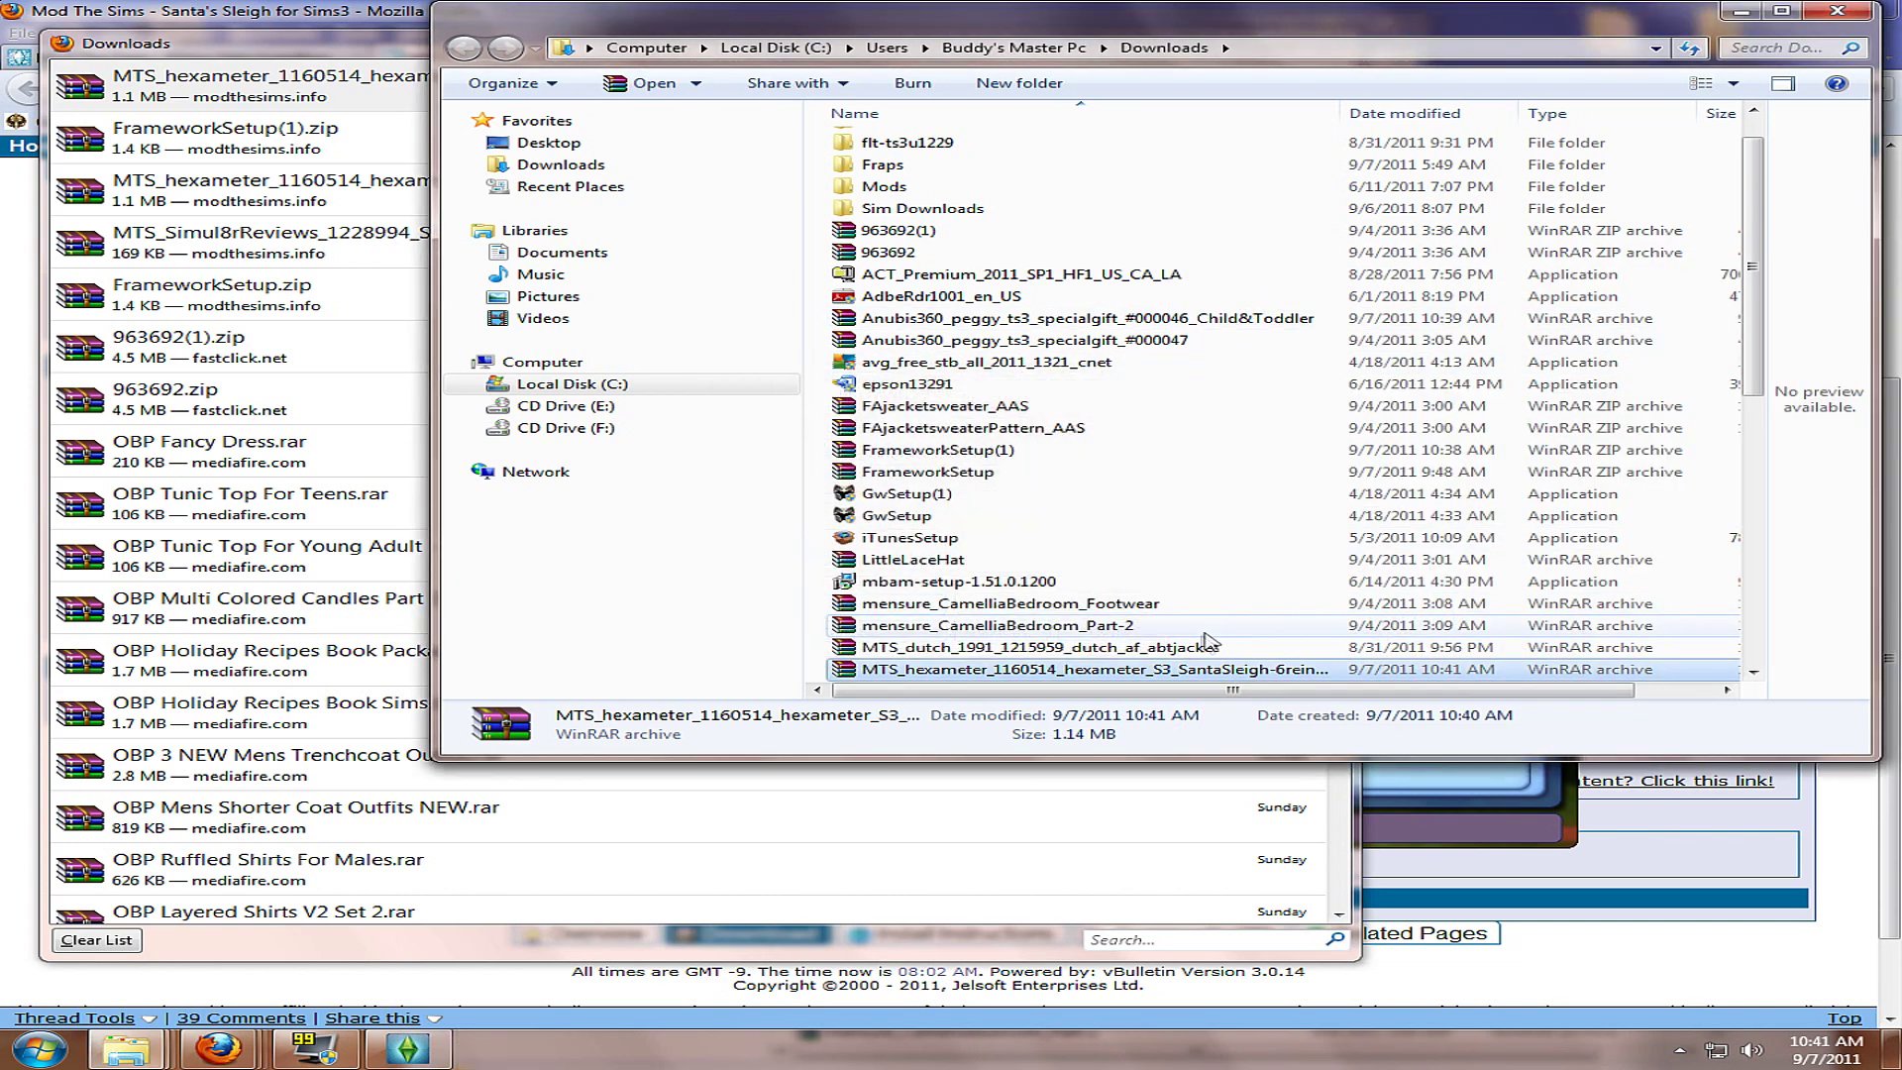
# - Select the extracted hexameter_S3_SantaSleigh-6reindeers package and bring the Packages folder window up behind the Downloads window
pyautogui.moveTo(1761, 297); pyautogui.dragTo(1756, 356)
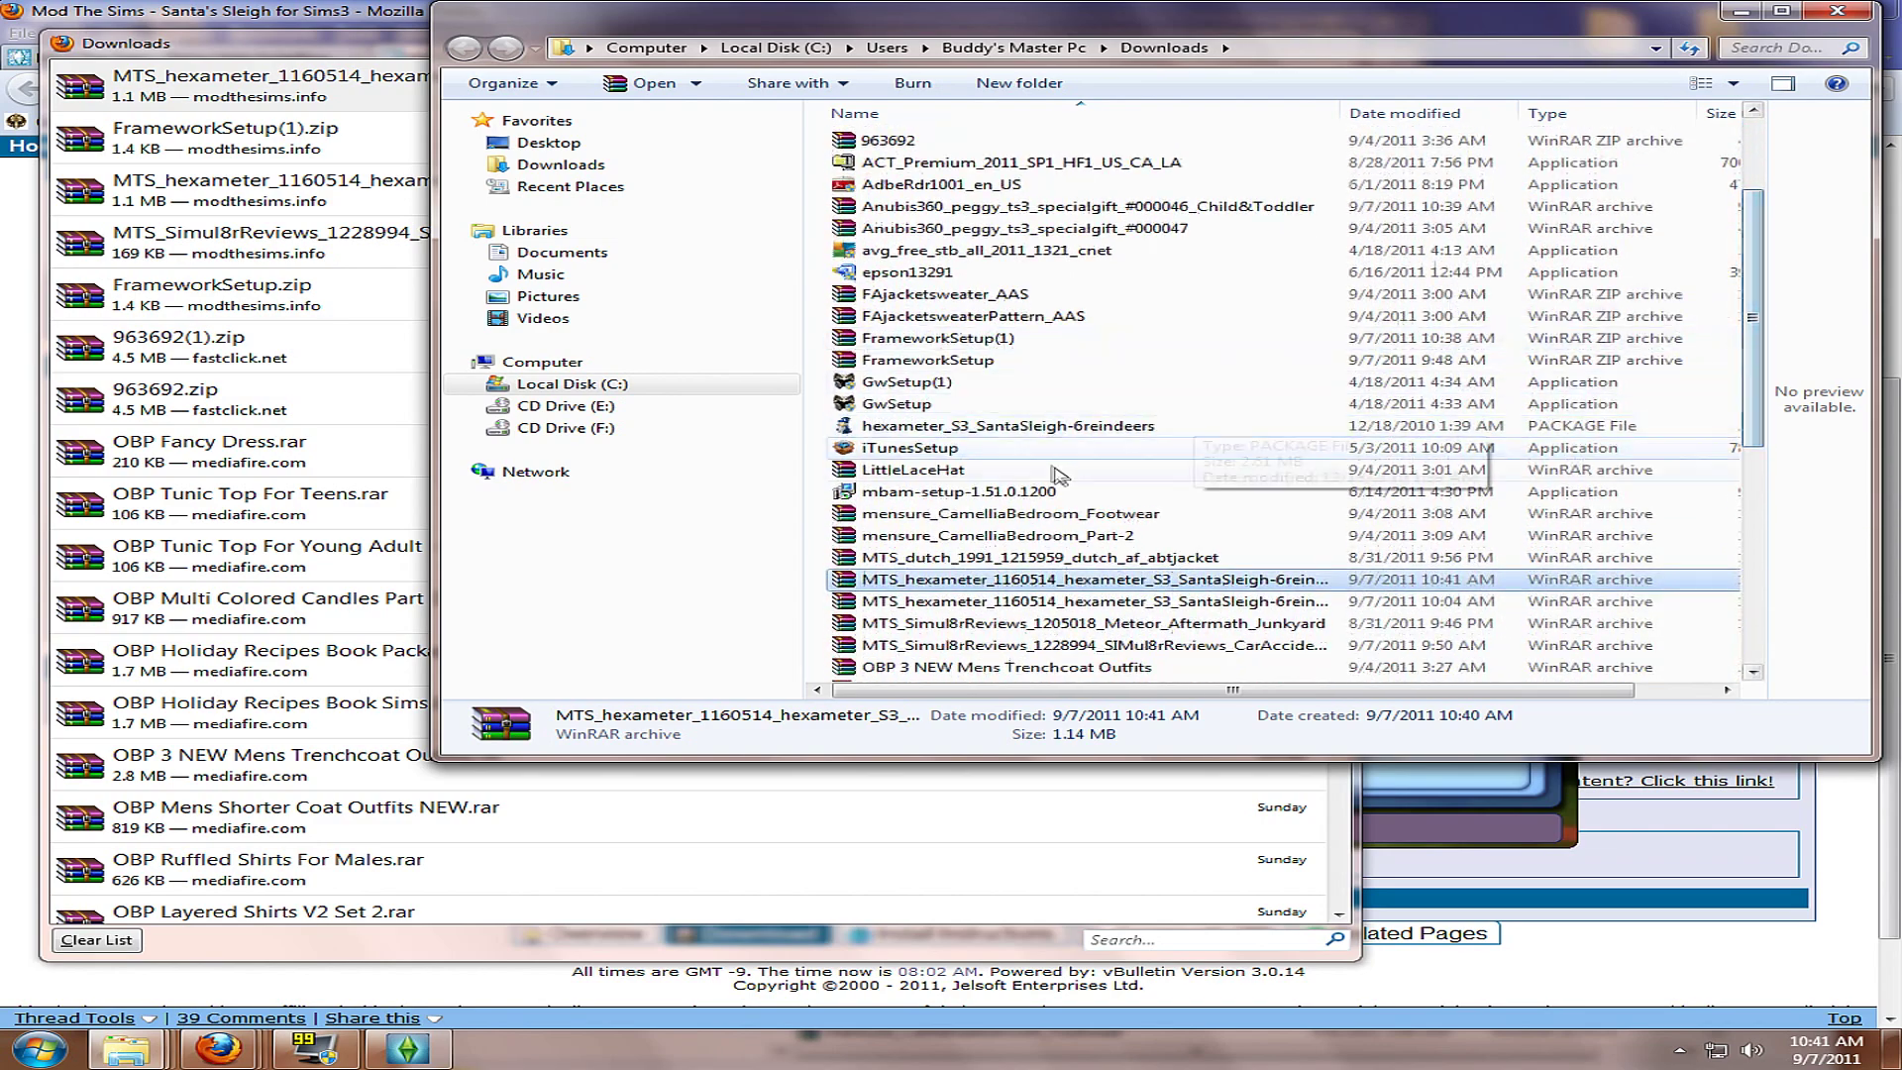
pyautogui.click(1065, 428)
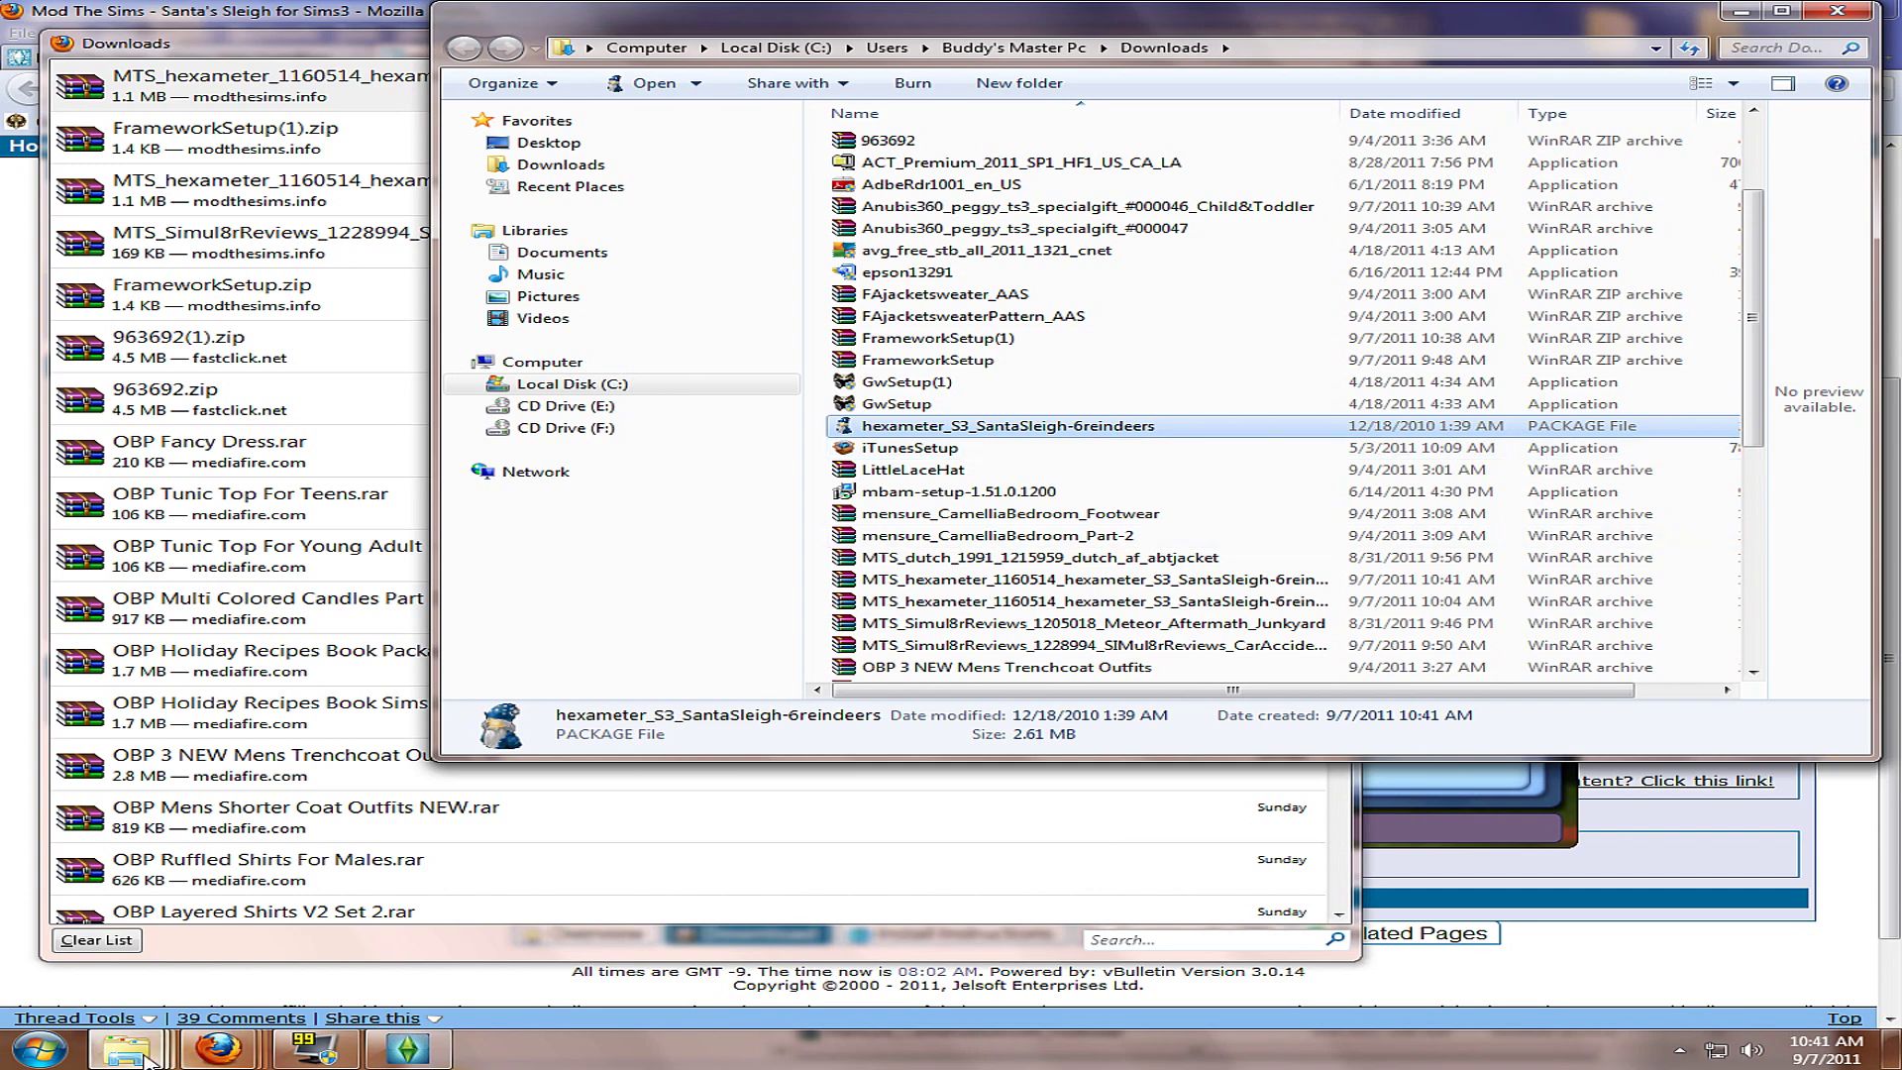
pyautogui.moveTo(146, 1058)
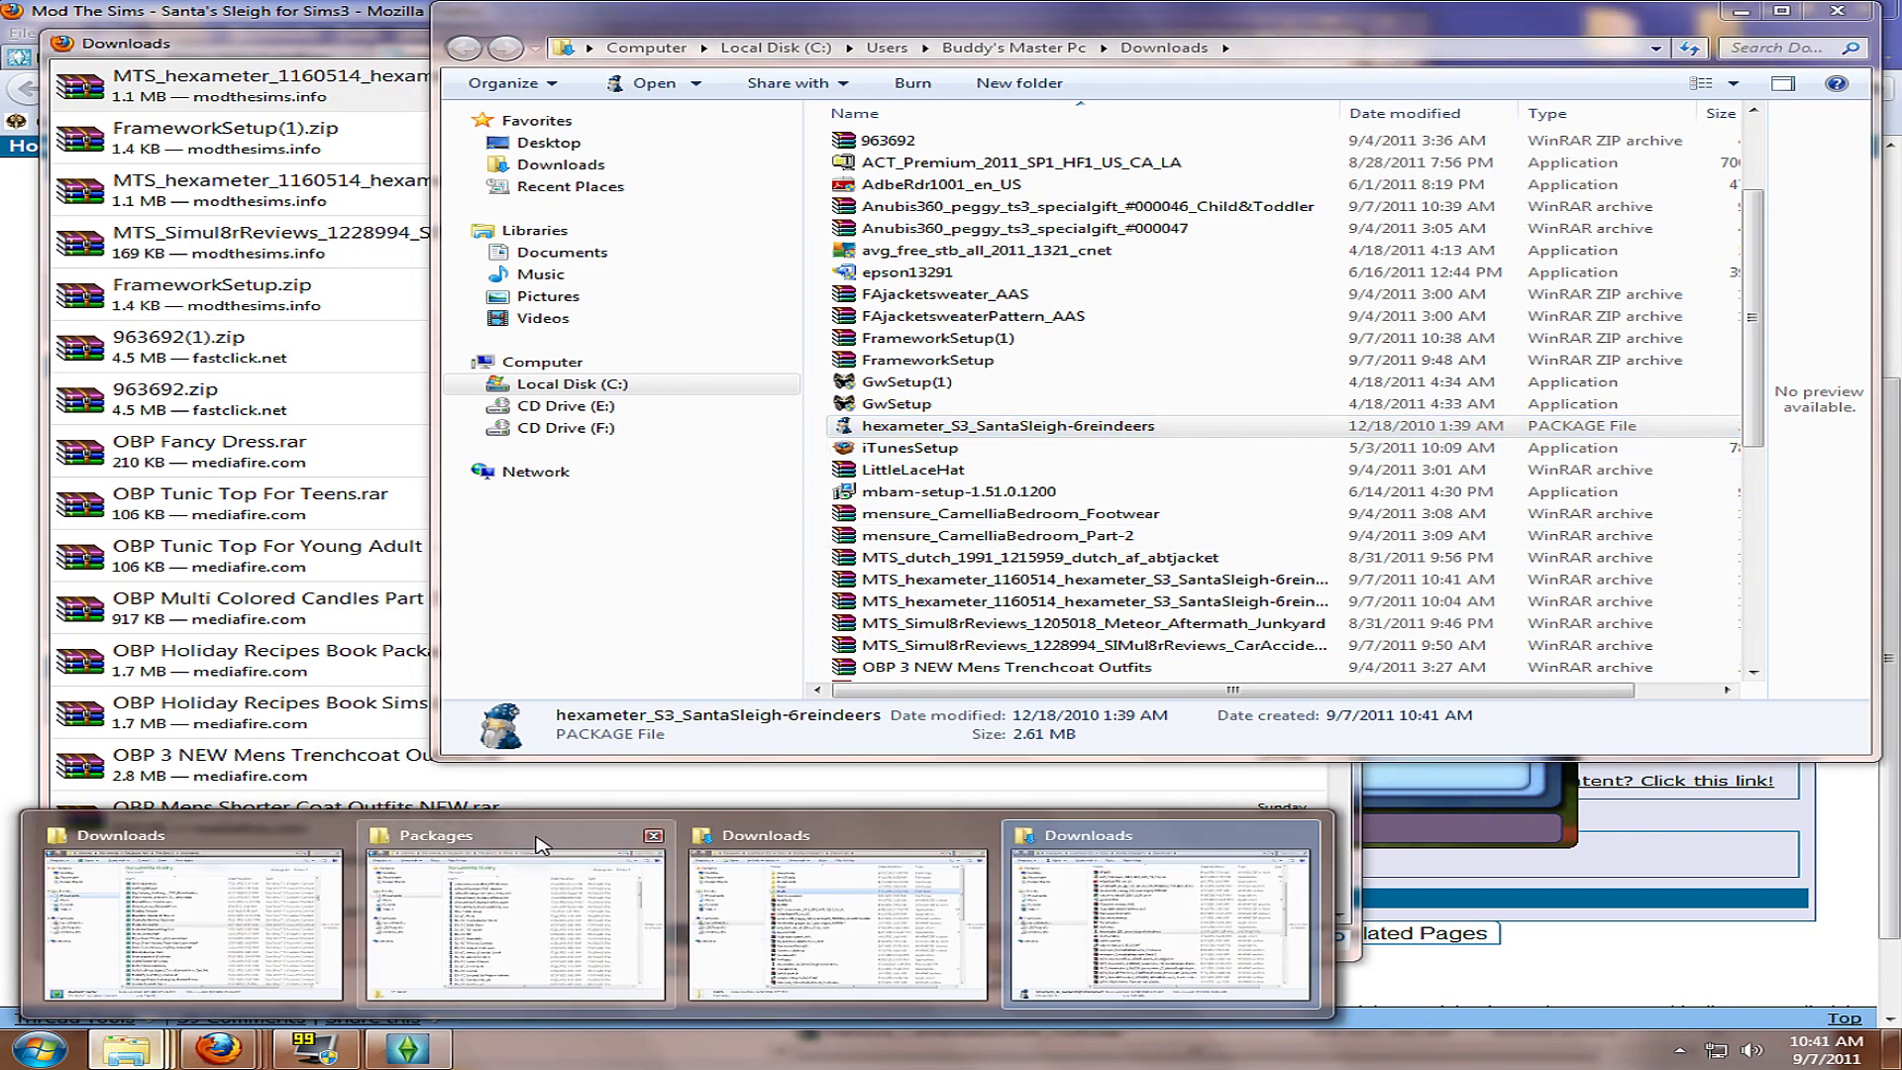
pyautogui.click(540, 844)
pyautogui.click(1620, 27)
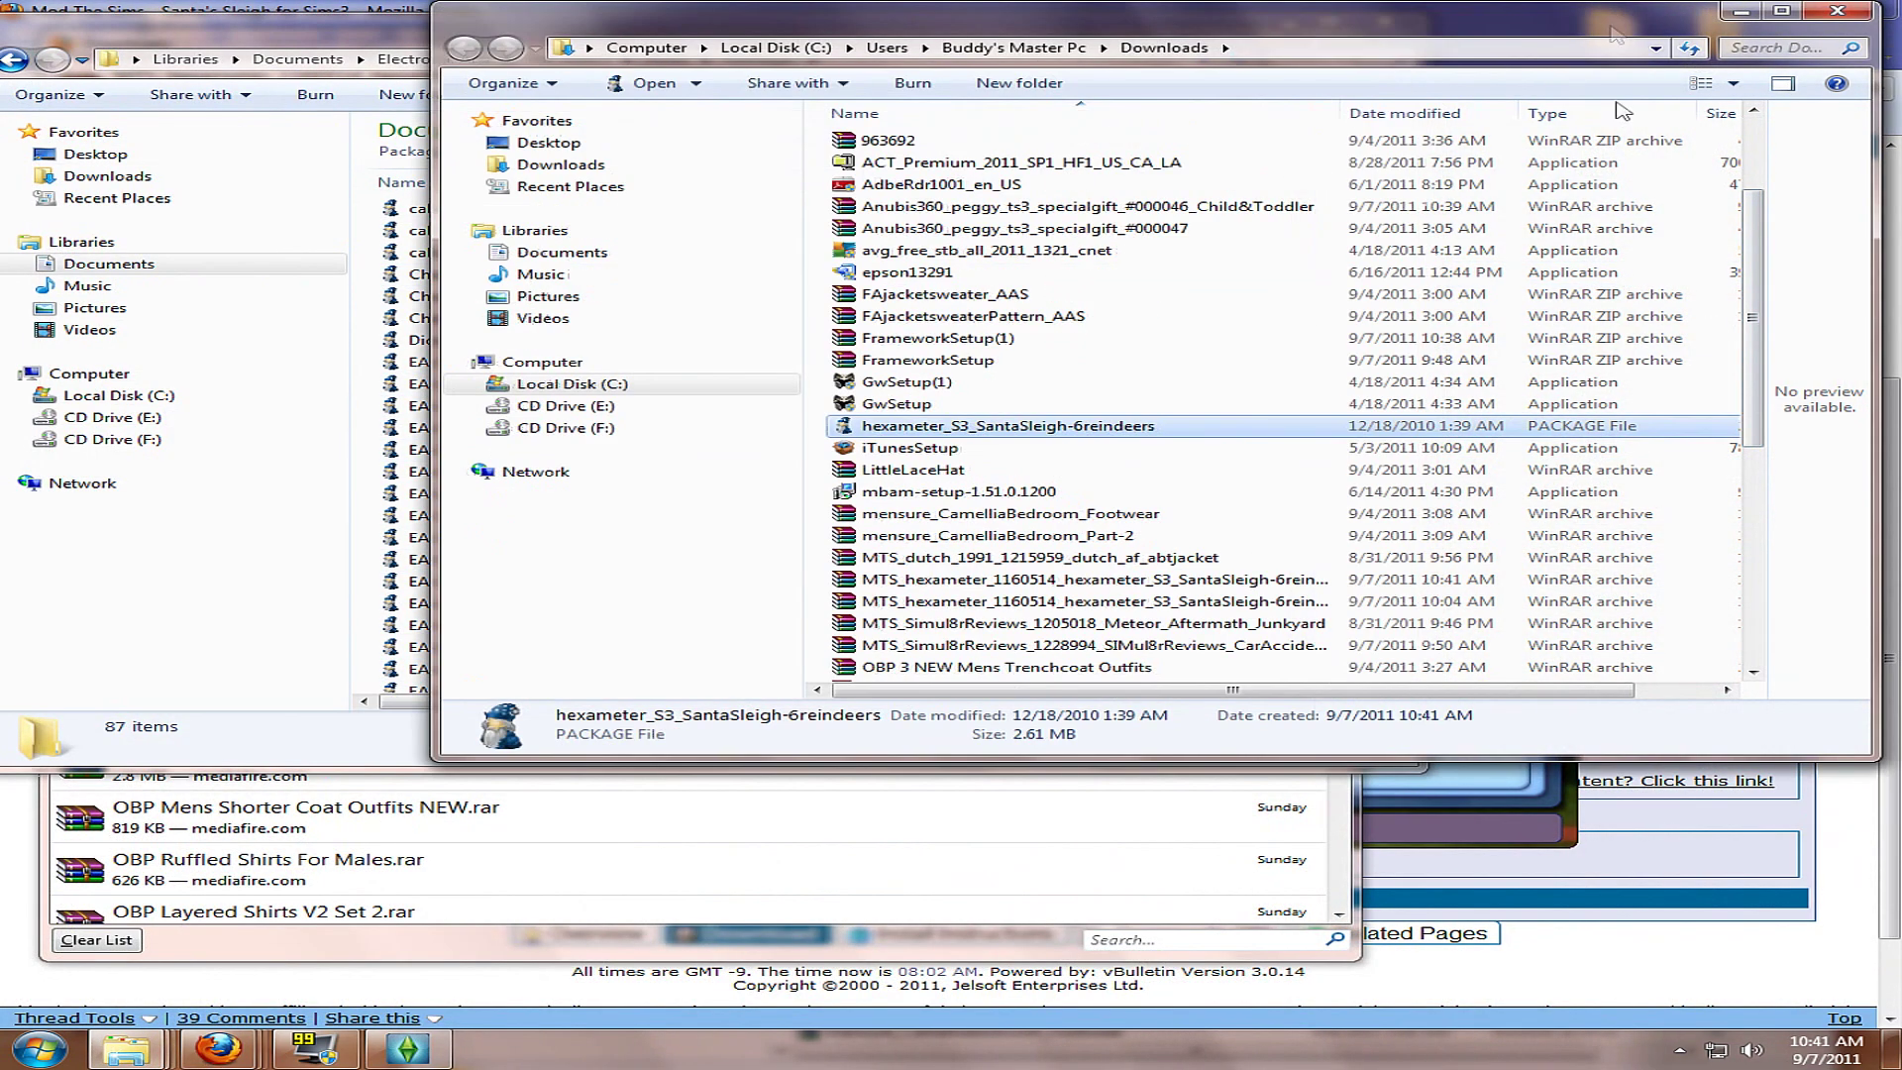
# - Rename the hexameter_S3_SantaSleigh-6reindeers package file to Santa Sleigh
pyautogui.click(984, 433)
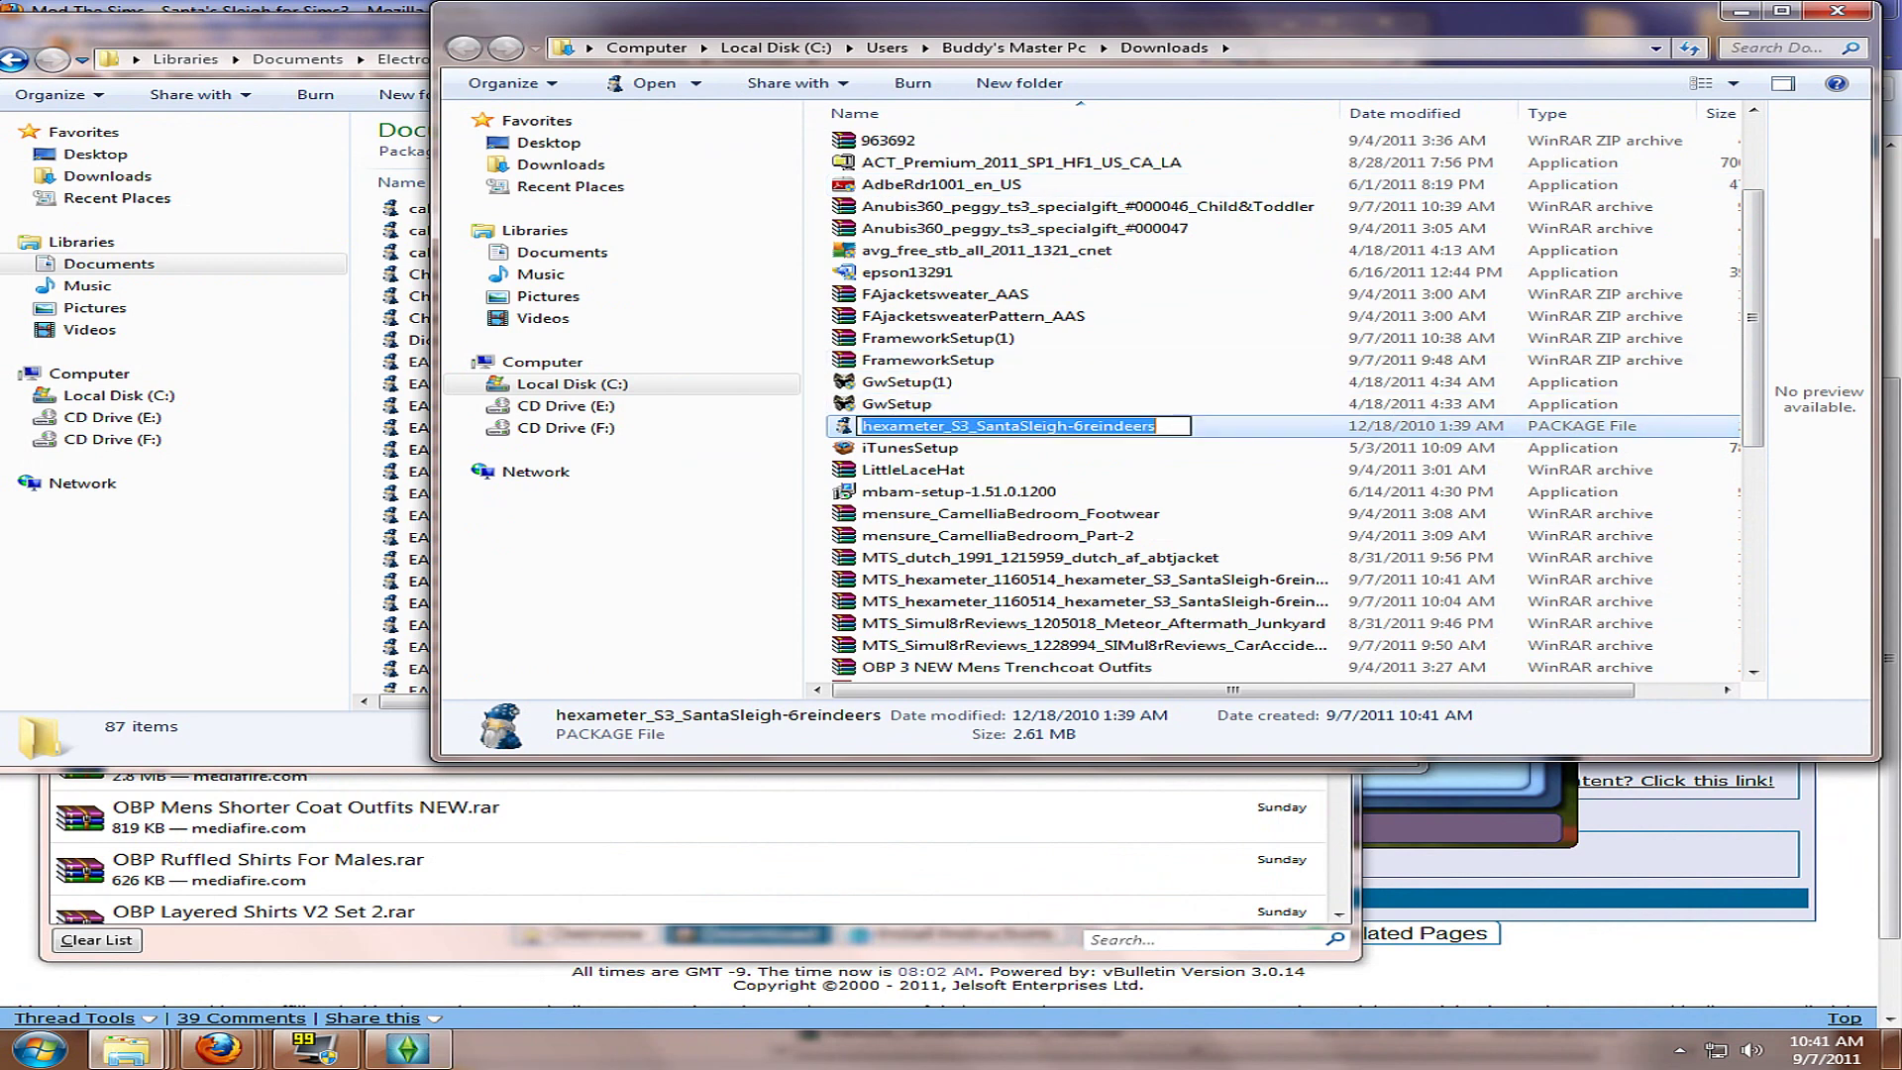
pyautogui.click(971, 426)
pyautogui.hotkey('ctrl', 'a')
pyautogui.write('sA')
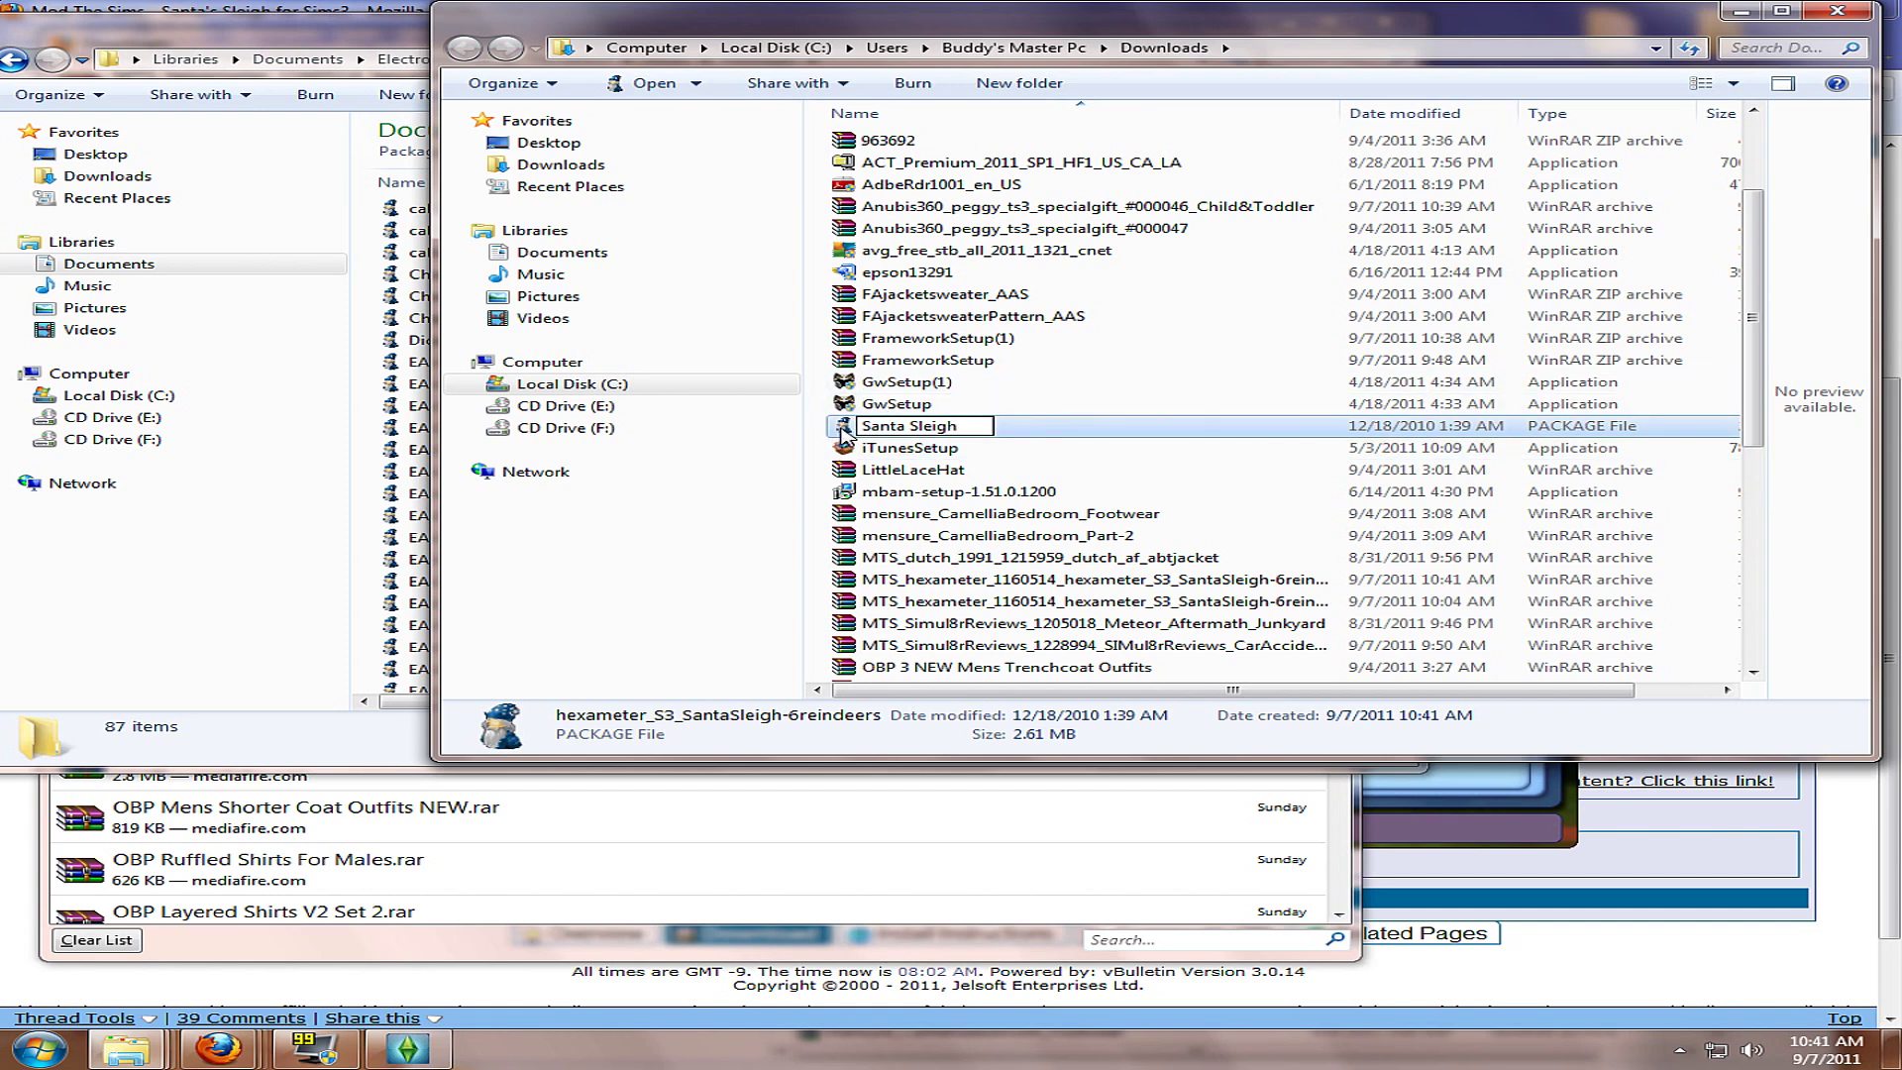
pyautogui.press('Return')
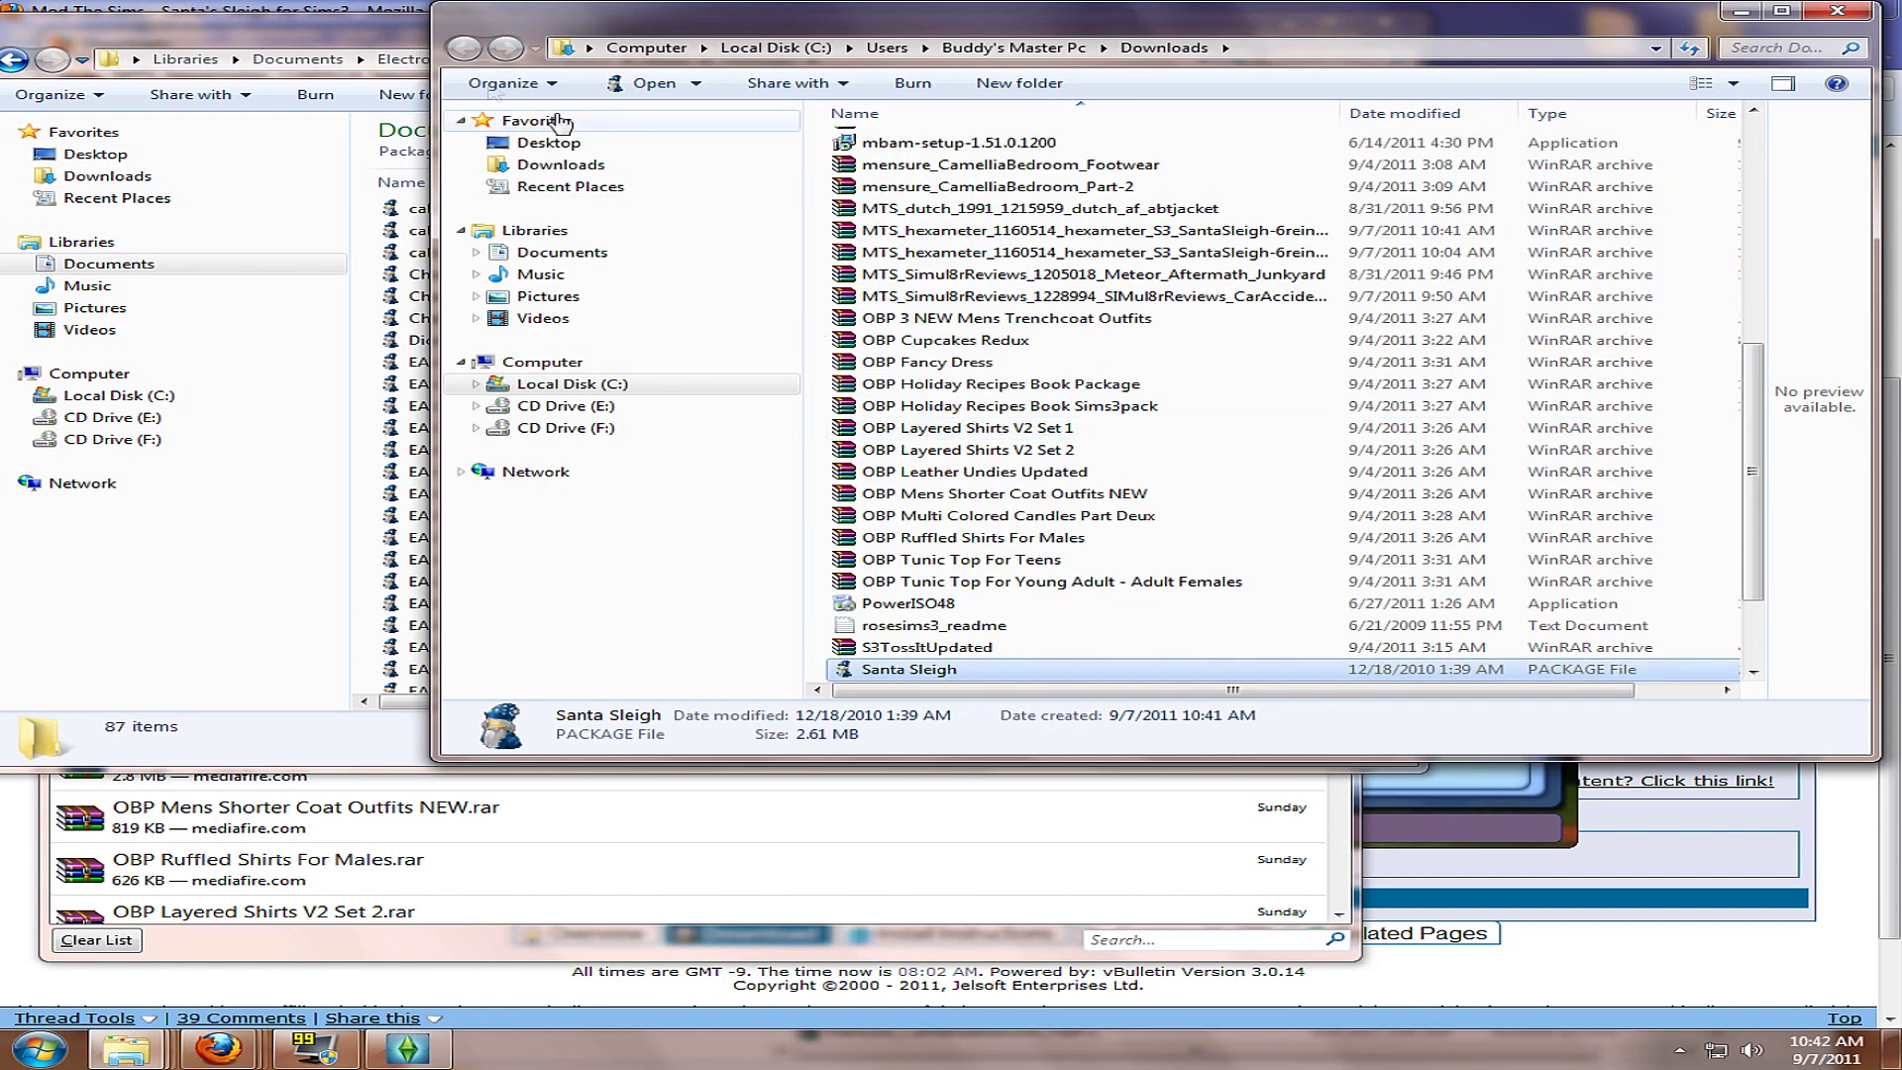
# - Narrow the Packages window beside the Downloads window and move the Santa Sleigh package into the Packages folder
pyautogui.click(383, 46)
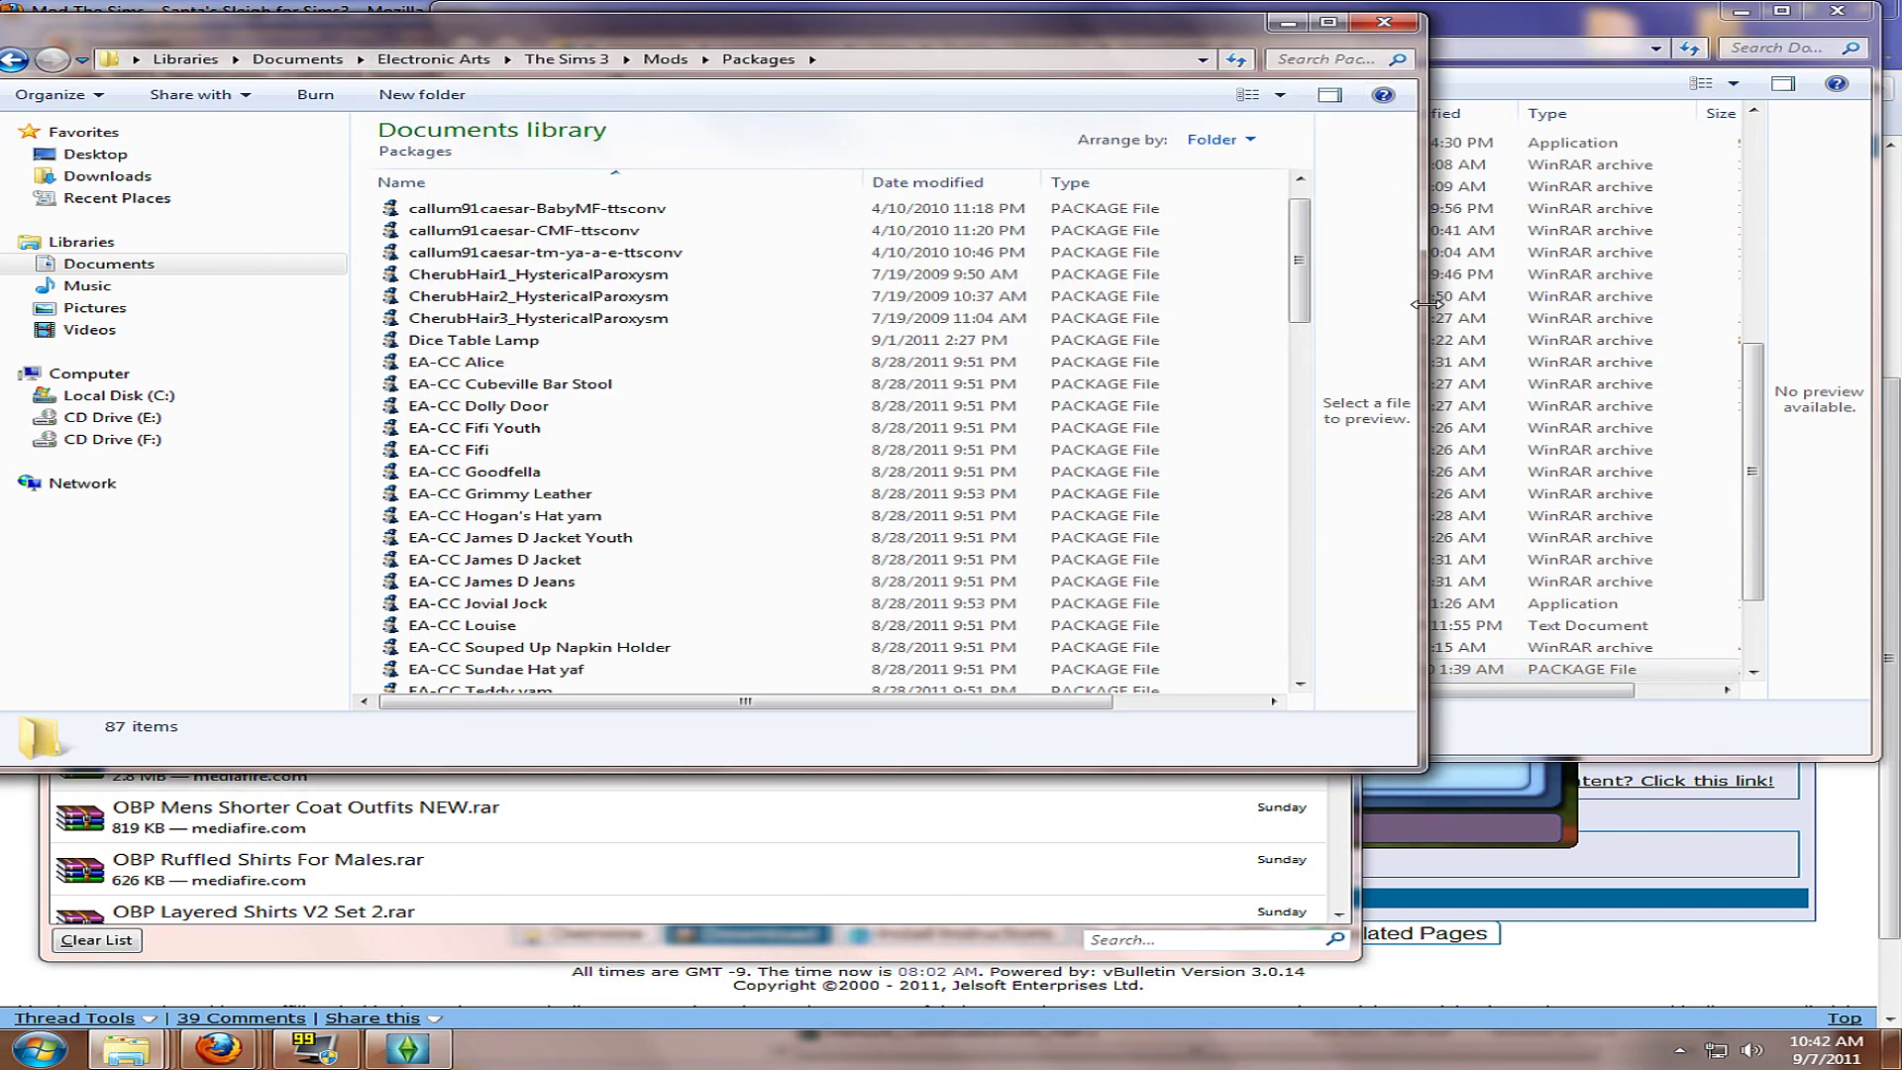
pyautogui.moveTo(1426, 304); pyautogui.dragTo(1102, 304)
pyautogui.click(1526, 719)
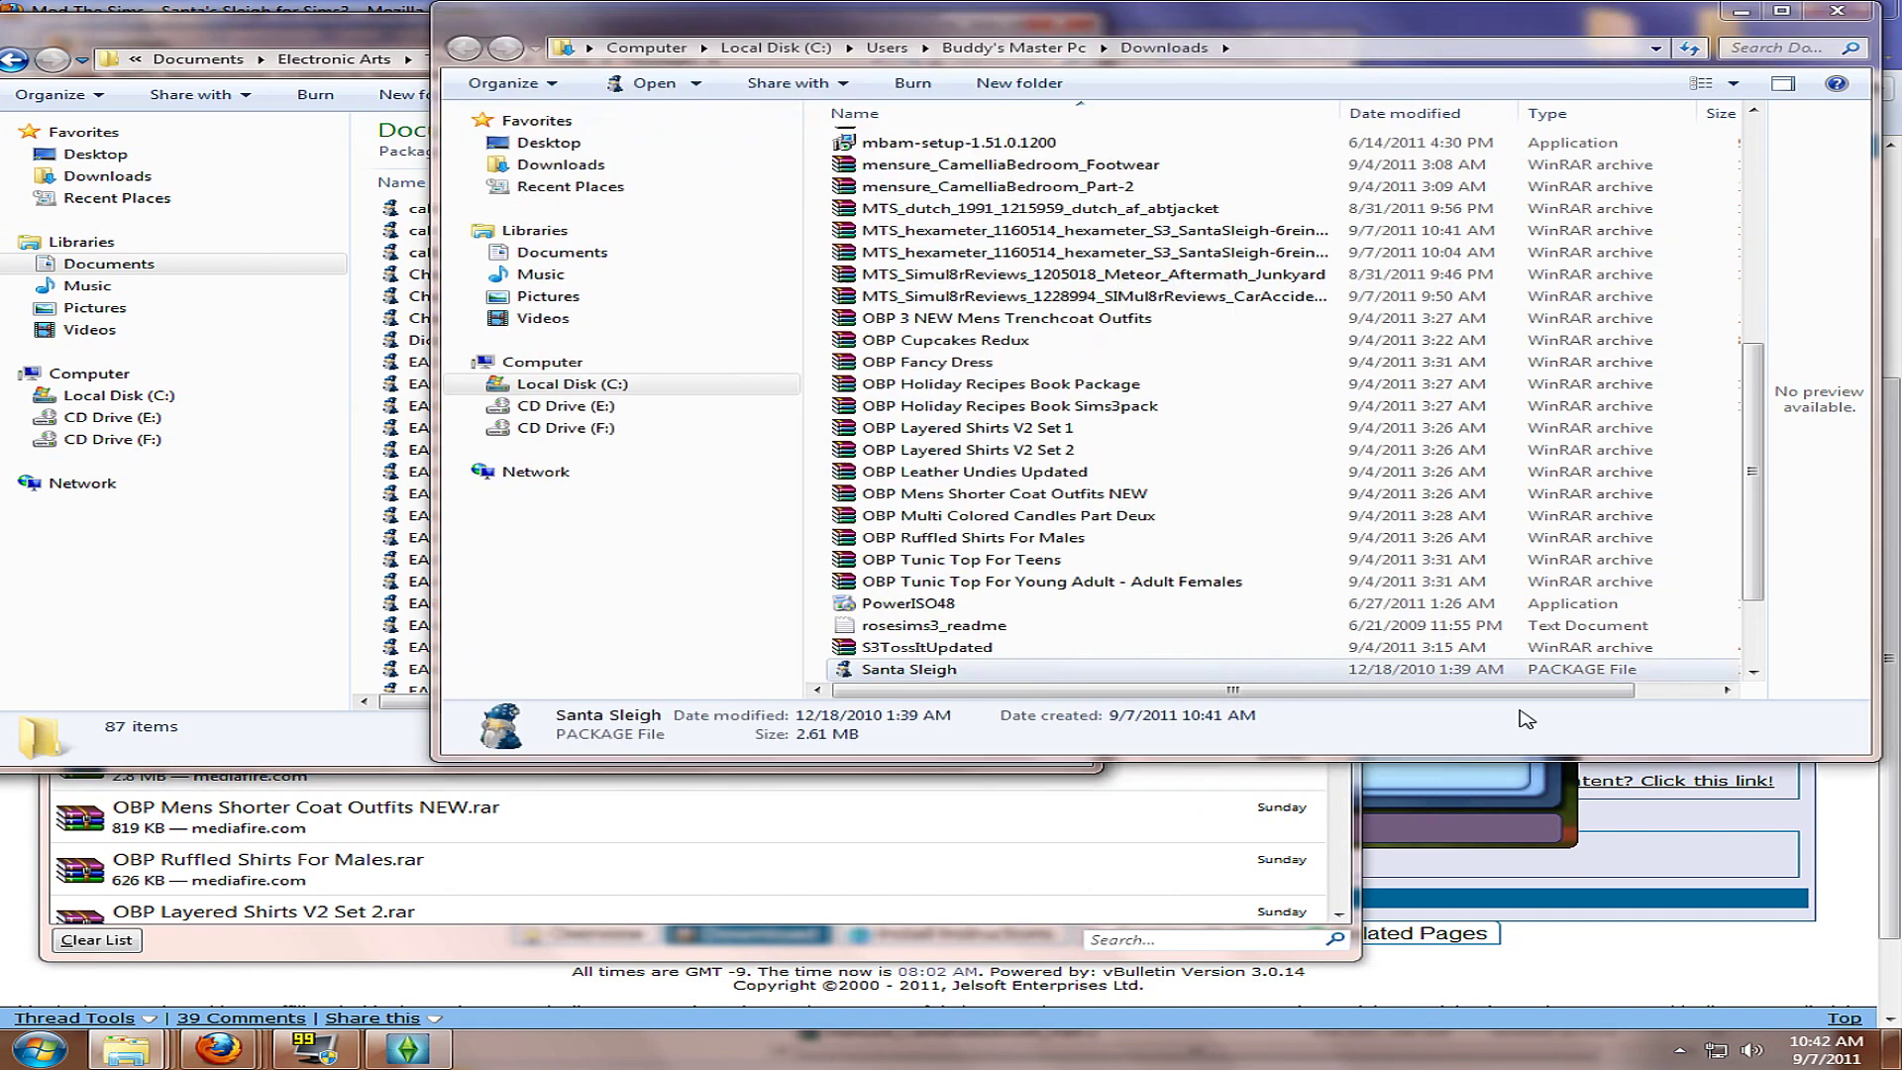
pyautogui.moveTo(931, 671); pyautogui.dragTo(407, 505)
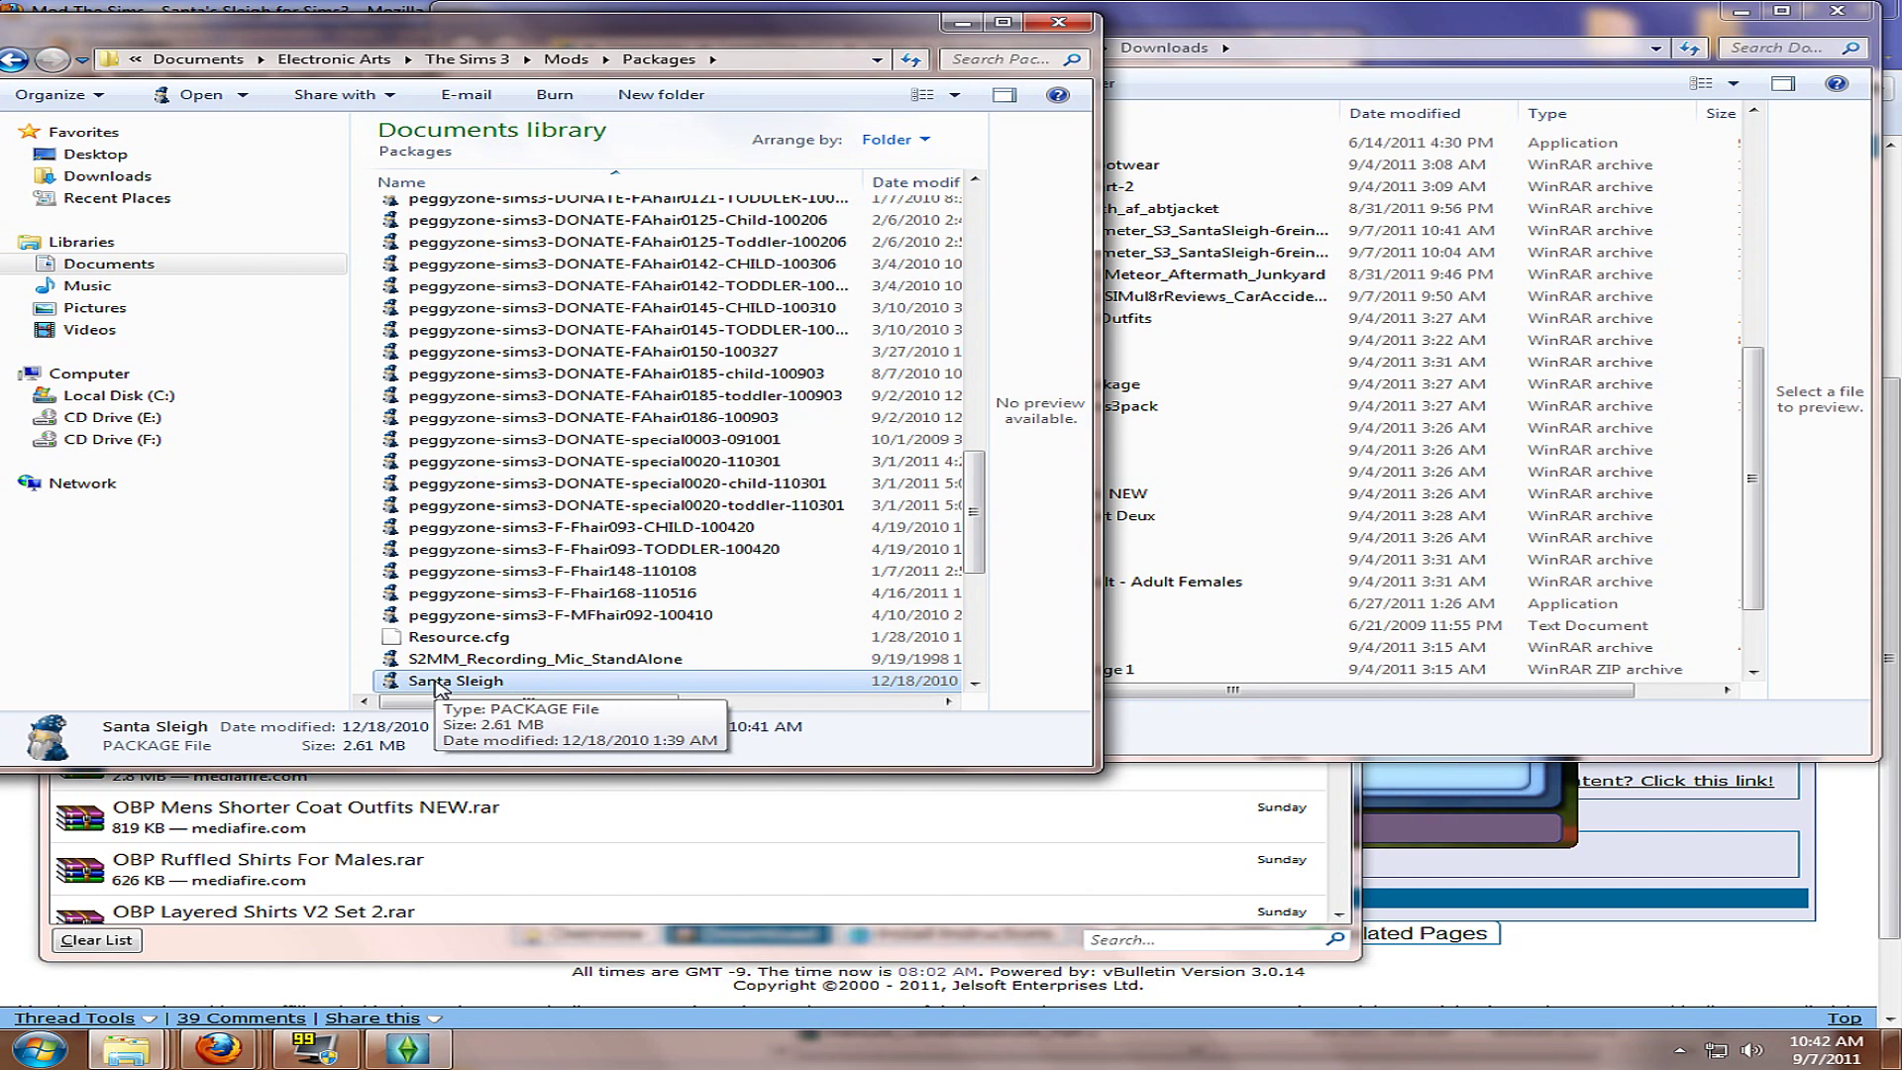
pyautogui.moveTo(441, 688); pyautogui.dragTo(1288, 421)
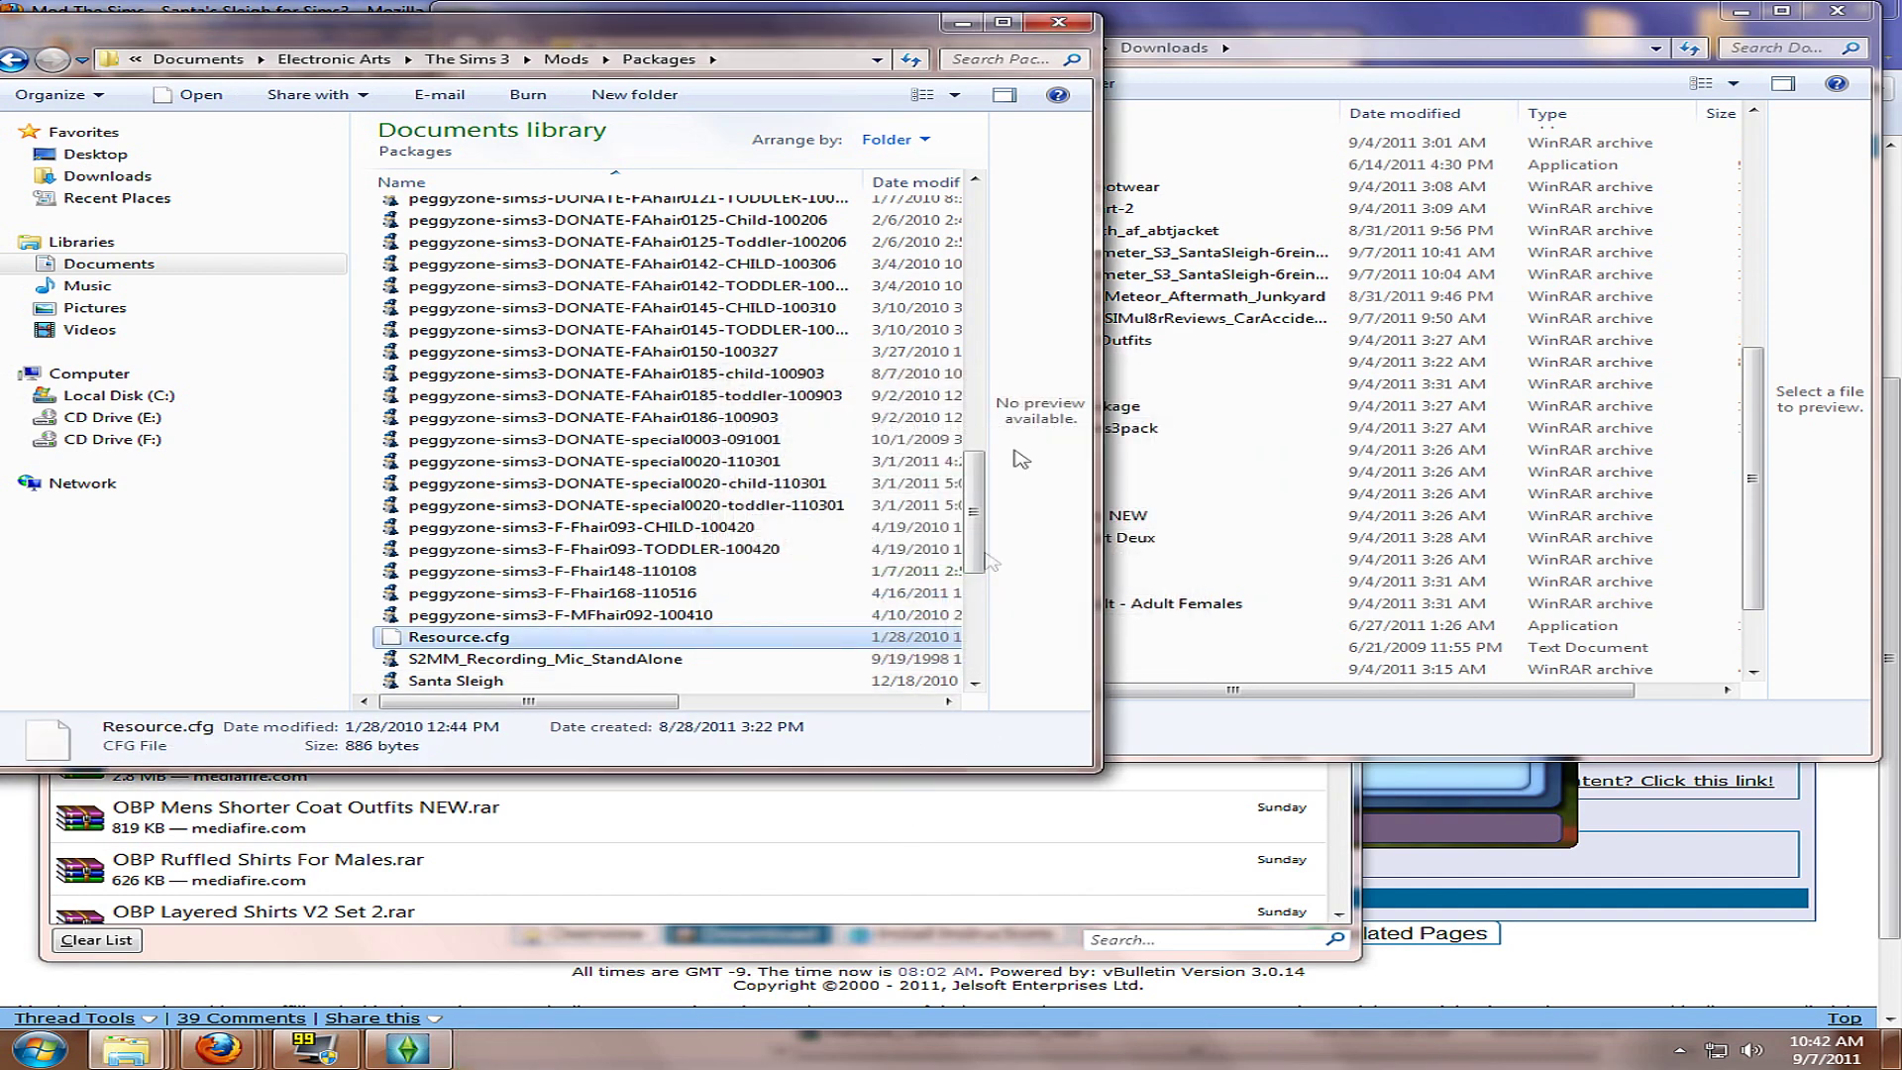
# - Create a new folder named Vehicles & Cars inside the Packages folder and locate the Santa Sleigh package there
pyautogui.moveTo(974, 505); pyautogui.dragTo(975, 608)
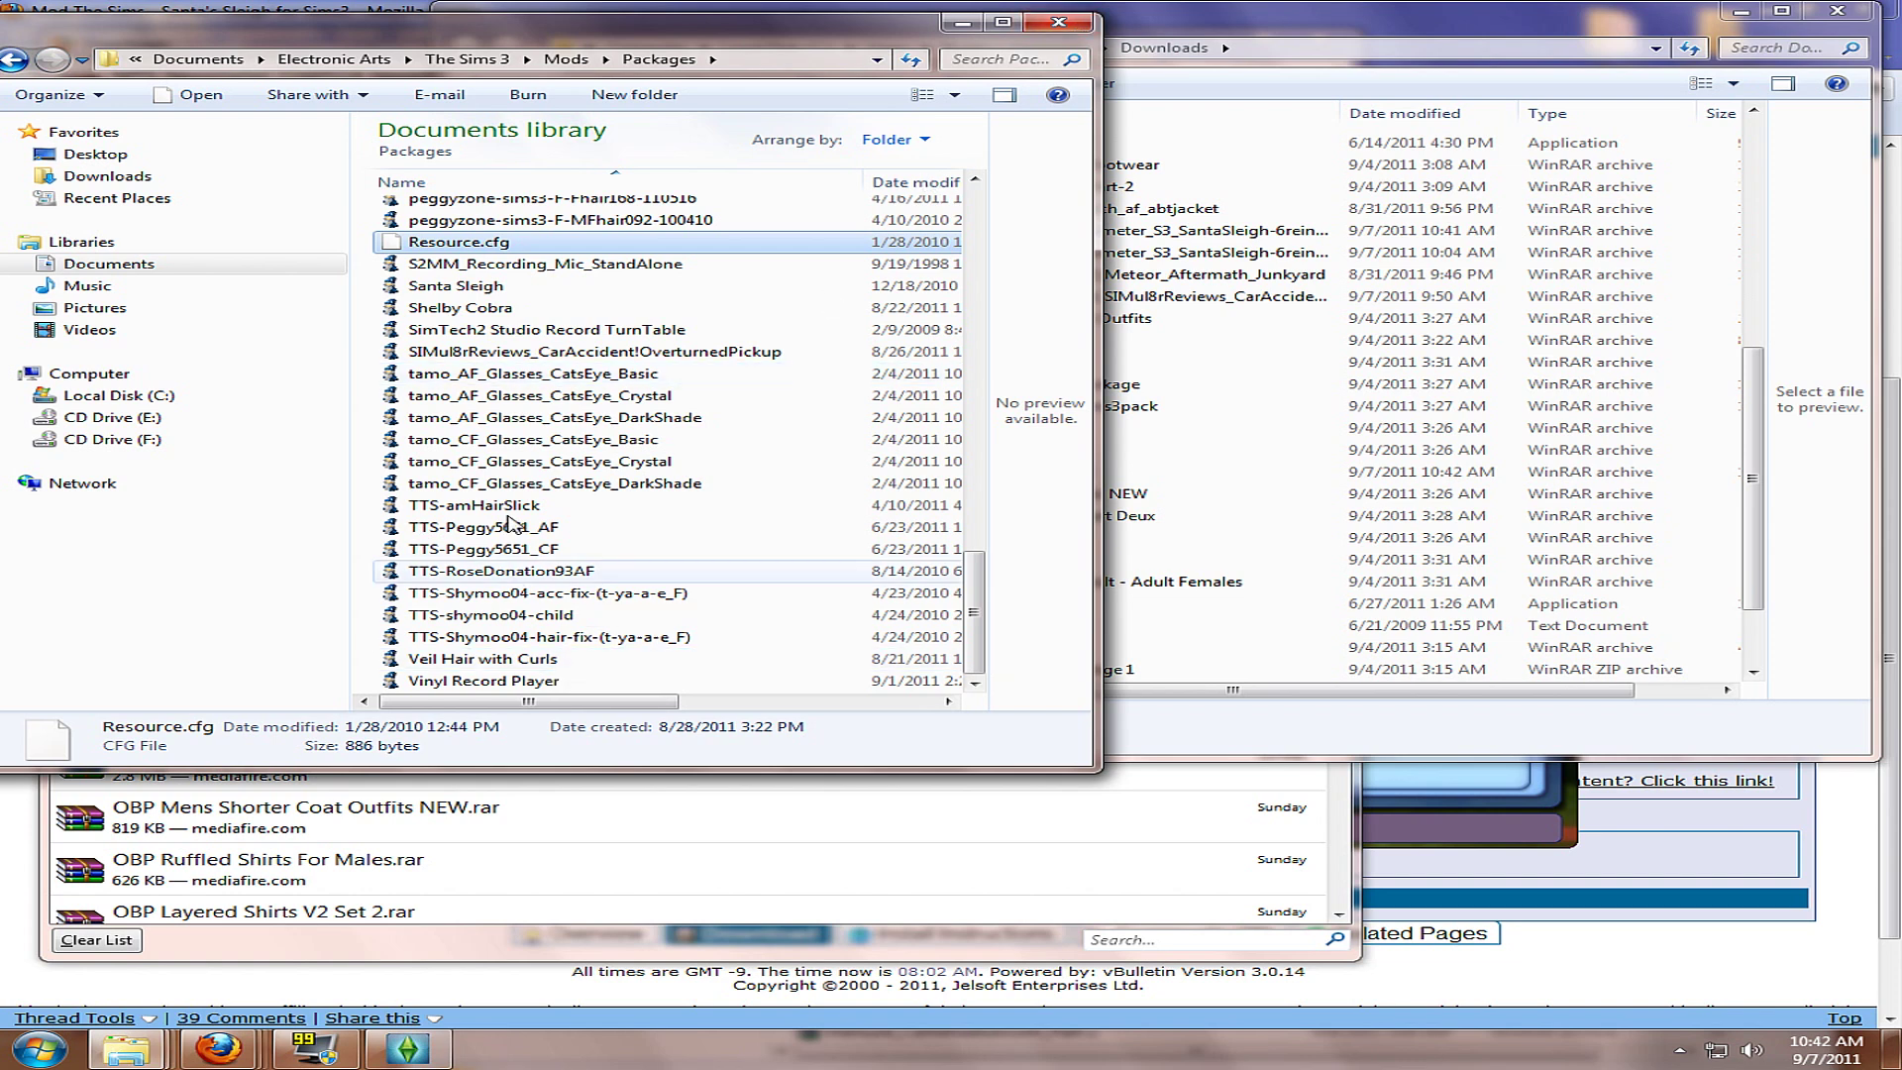
pyautogui.moveTo(976, 610); pyautogui.dragTo(995, 203)
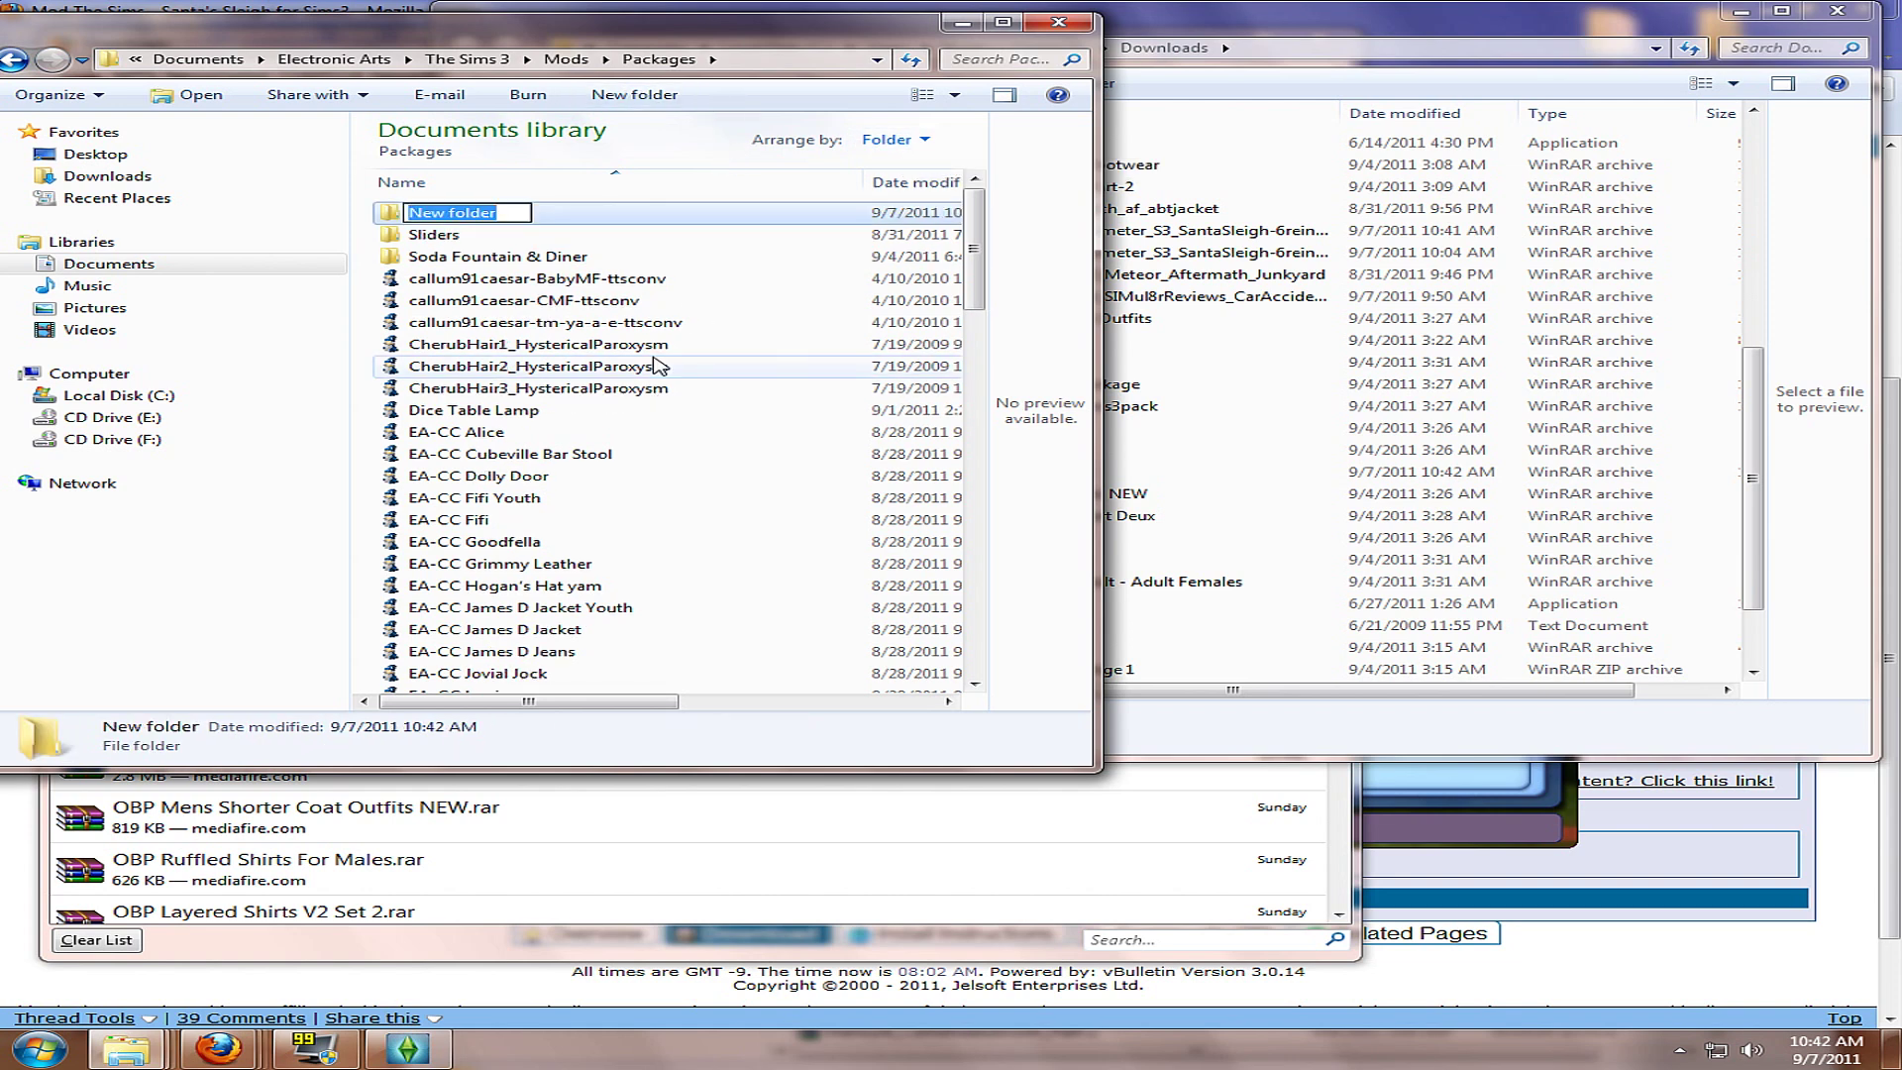
pyautogui.write('Ve')
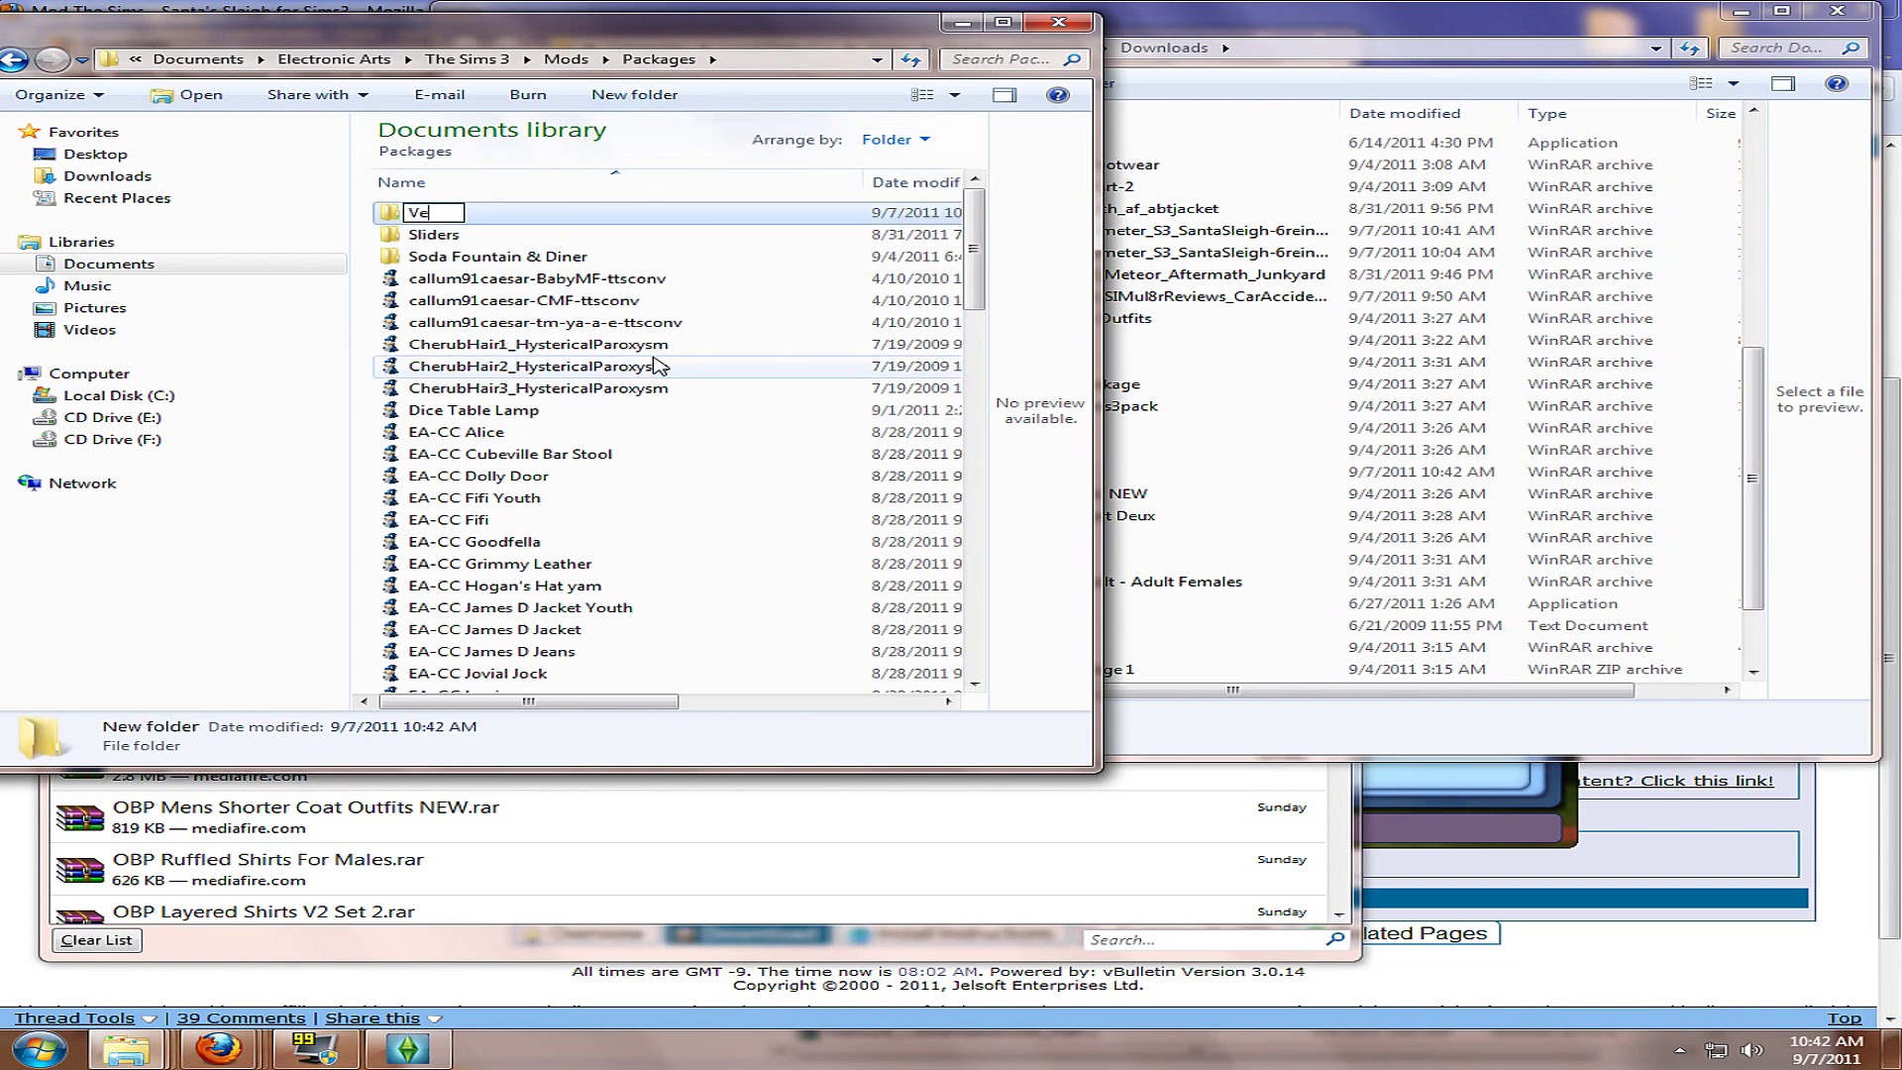
pyautogui.write('s & Cars')
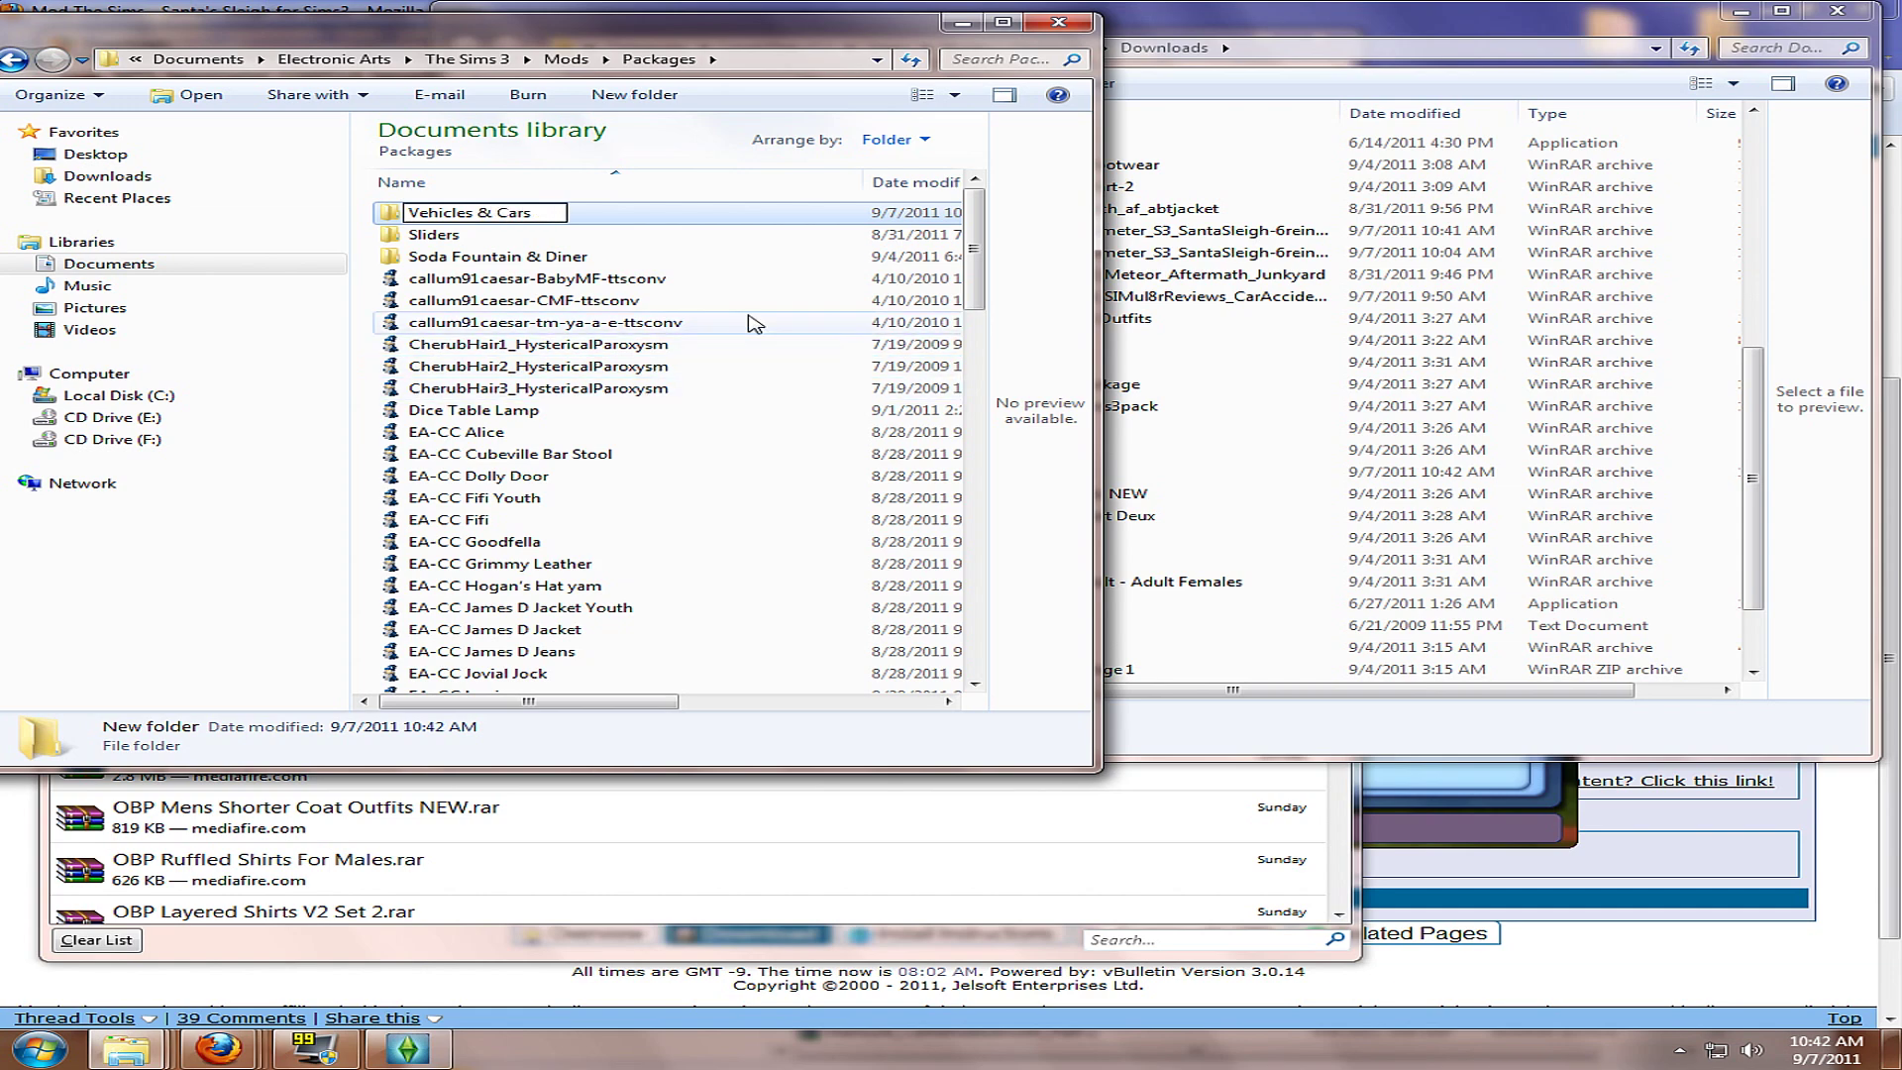
pyautogui.press('Return')
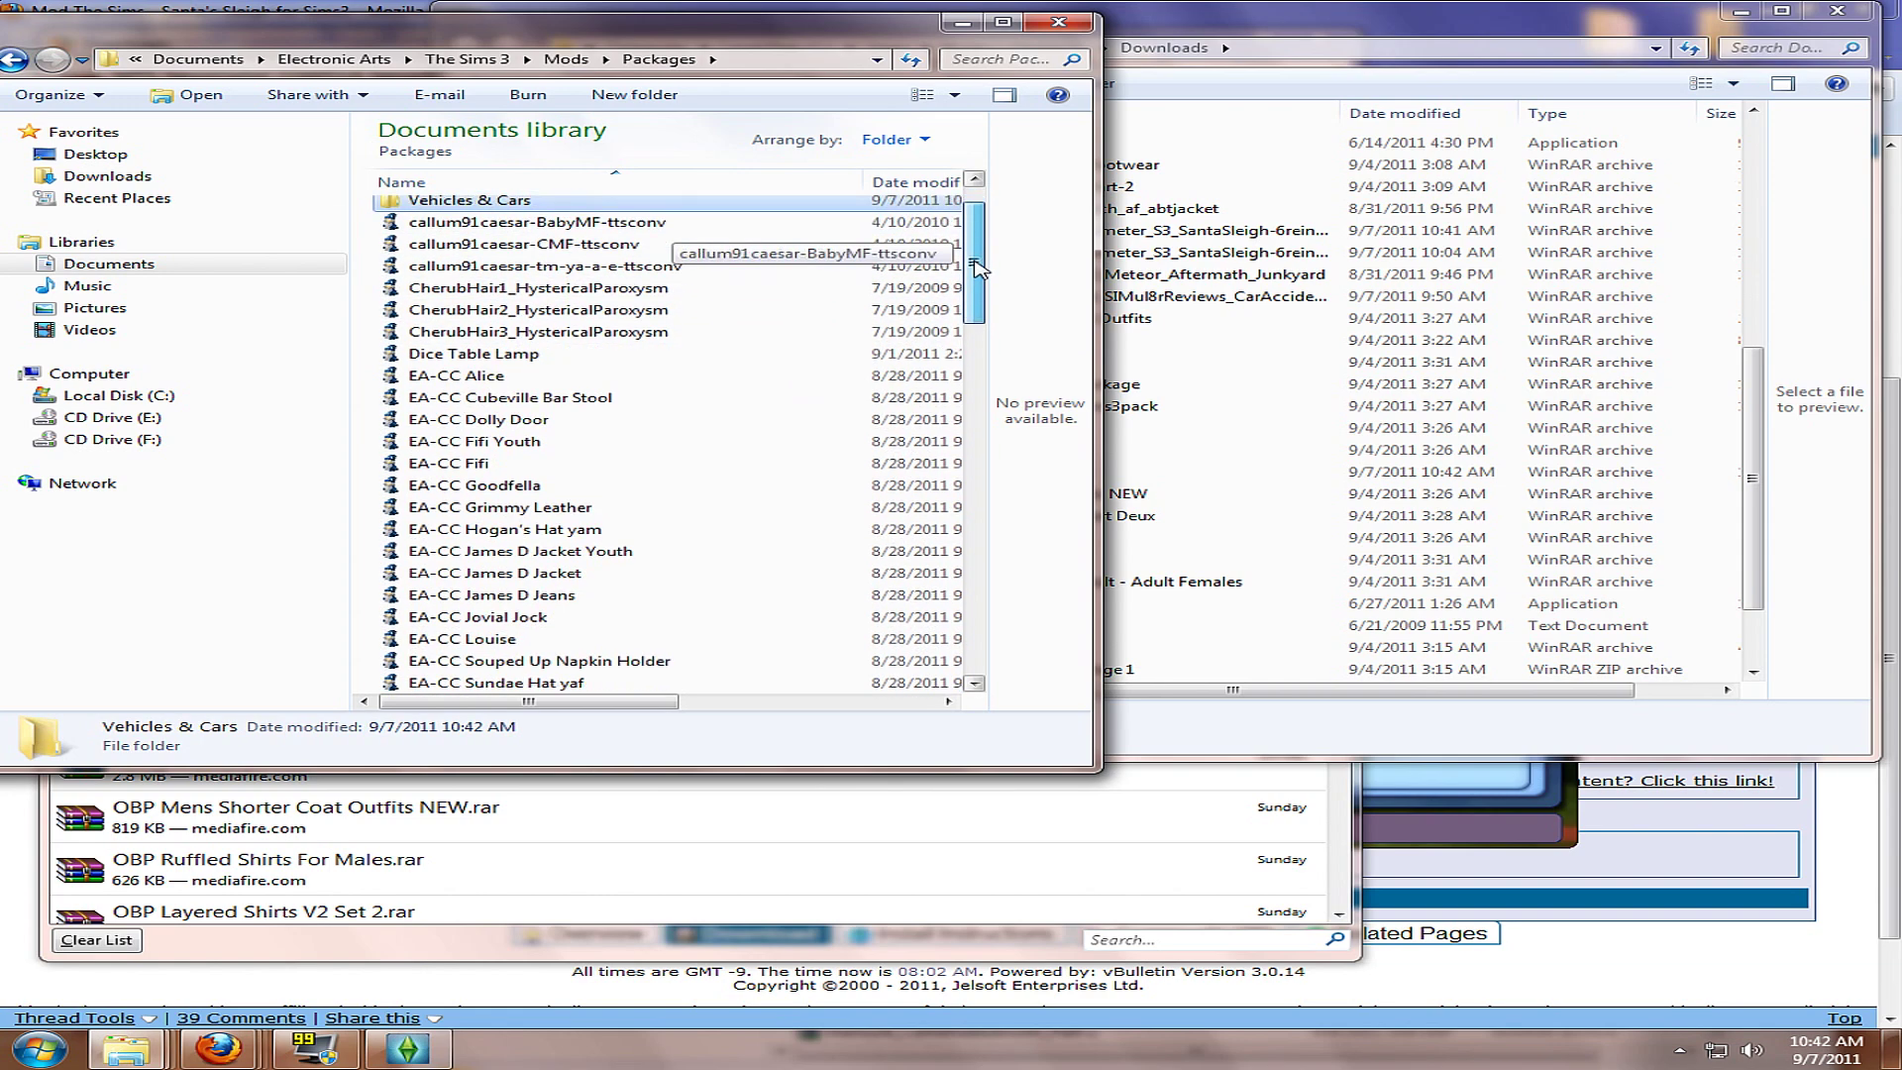
pyautogui.scroll(-15, 693, 396)
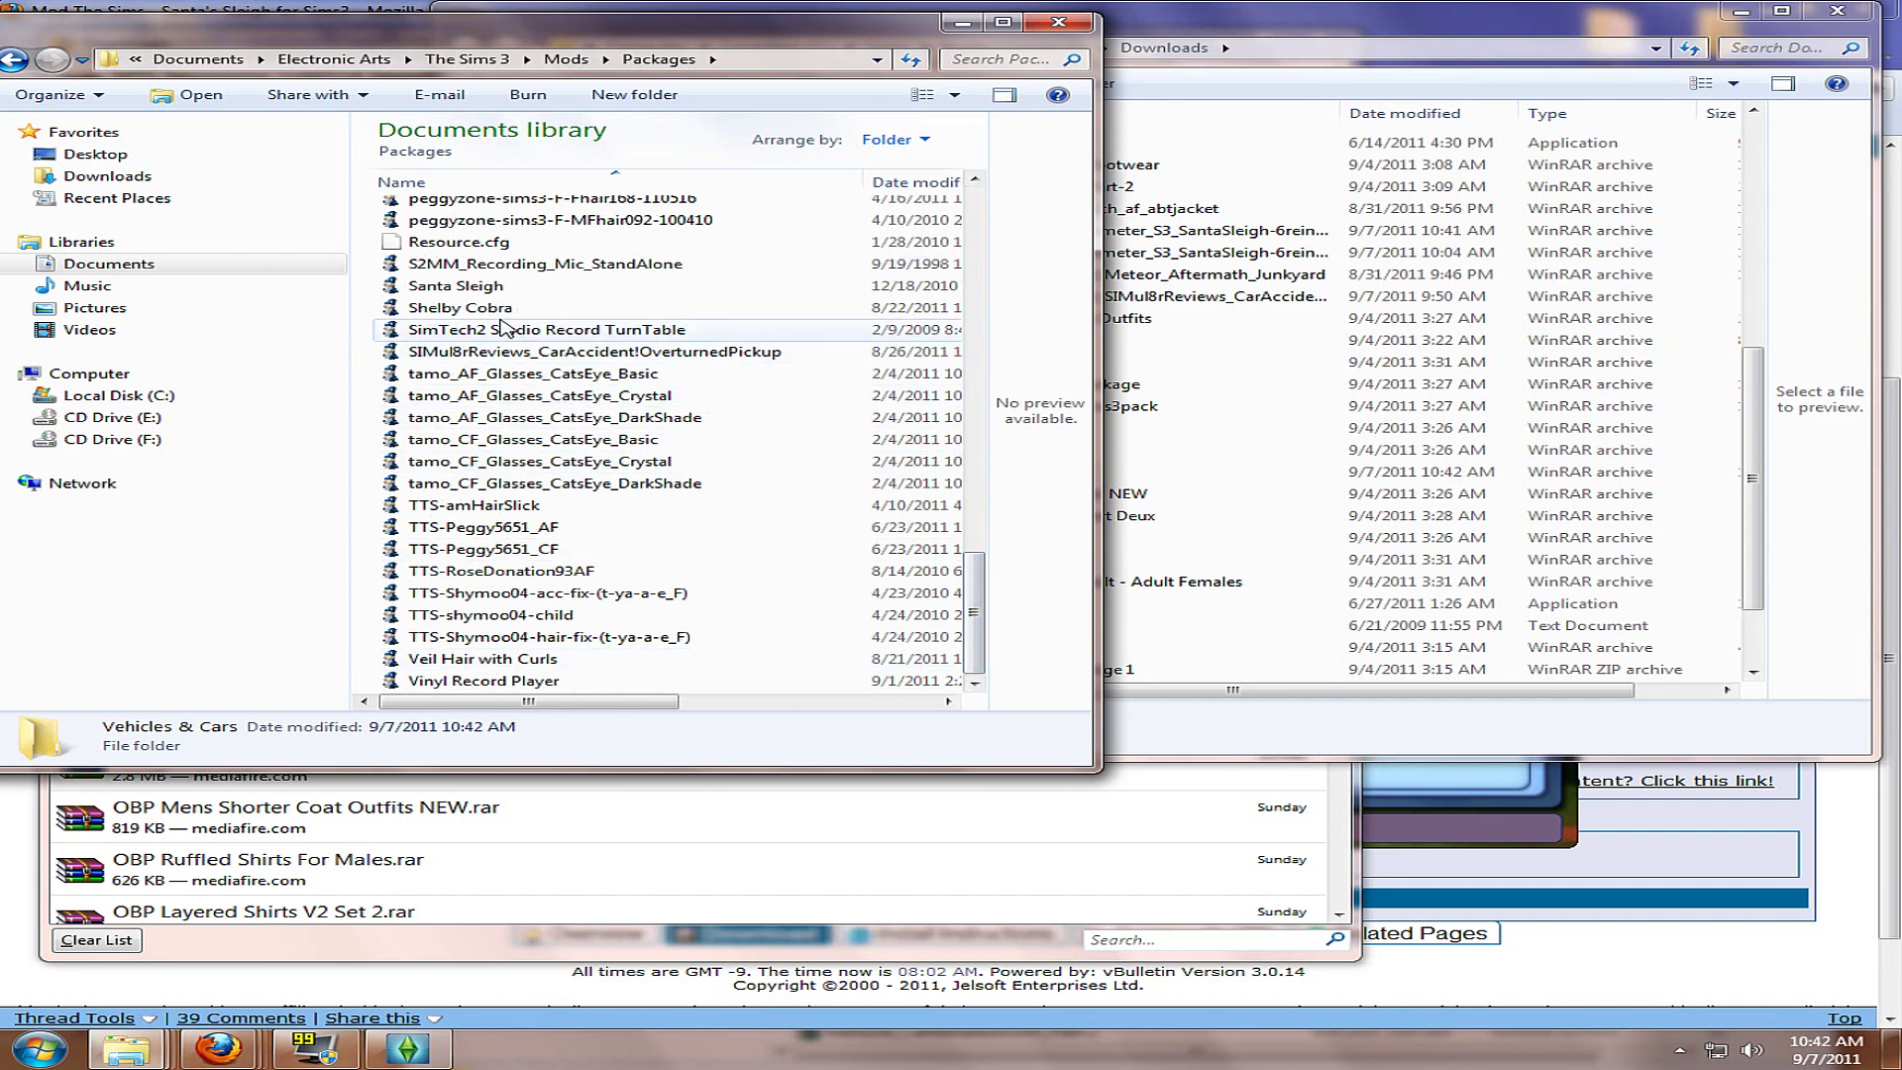
# - Move the Santa Sleigh and Shelby Cobra packages together into the Vehicles & Cars folder
pyautogui.click(483, 288)
pyautogui.keyDown('ctrl'); pyautogui.click(492, 309); pyautogui.keyUp('ctrl')
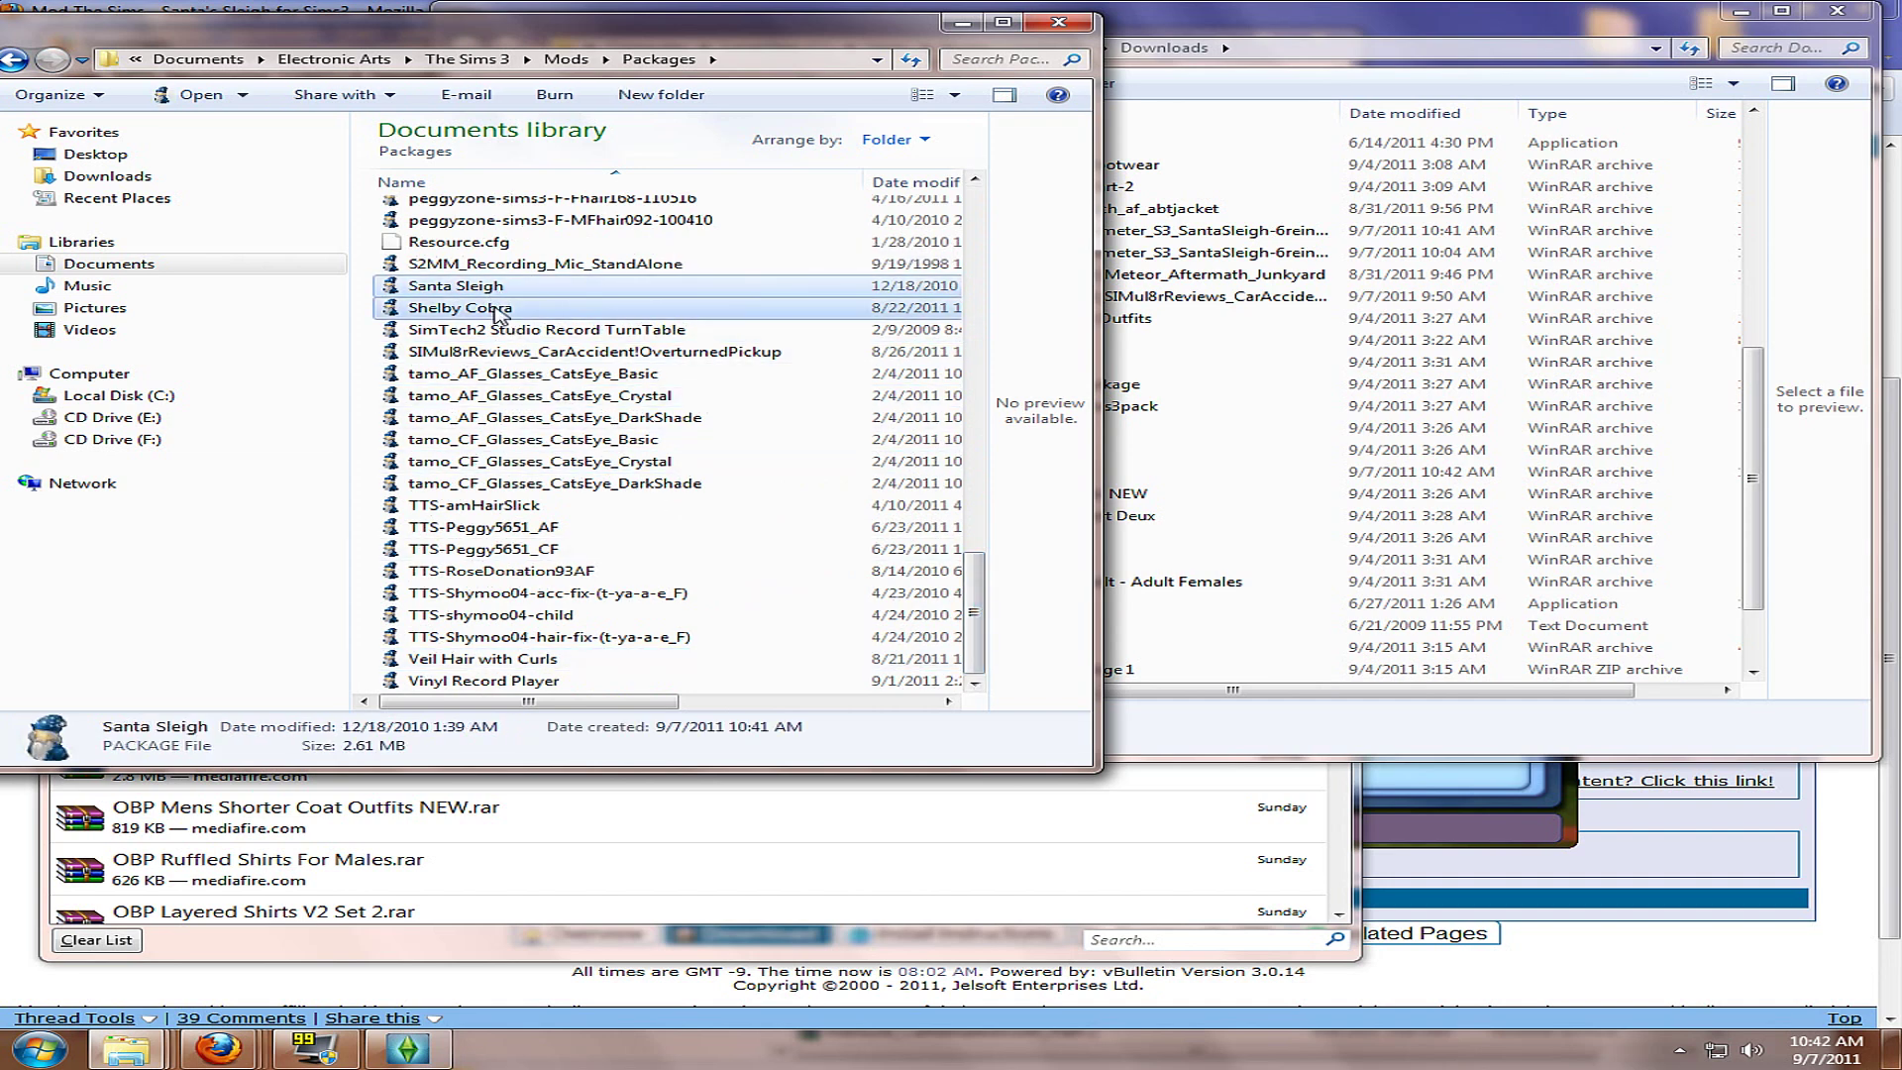
pyautogui.moveTo(493, 309); pyautogui.dragTo(516, 256)
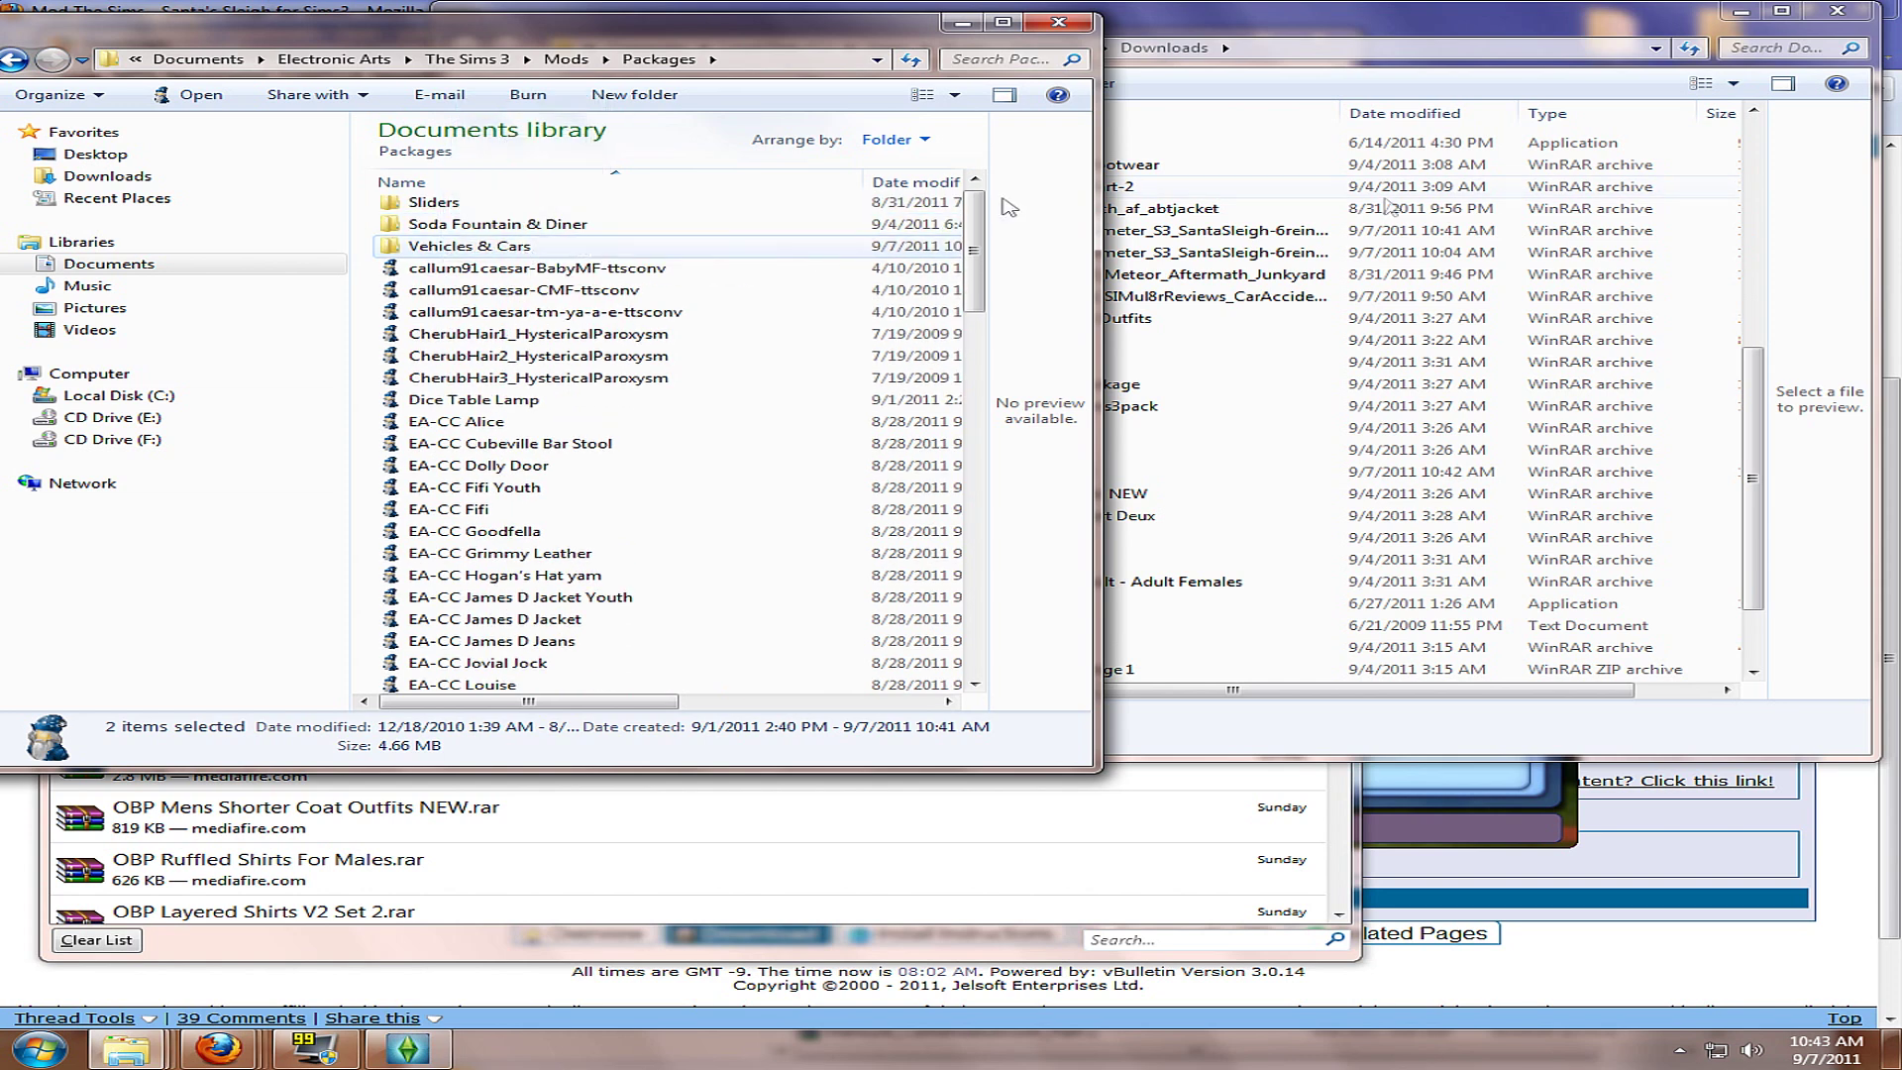
# - Minimize the browser's download list, all open folder windows, Firefox and The Sims 3 Game Launcher to clear the desktop
pyautogui.click(1585, 22)
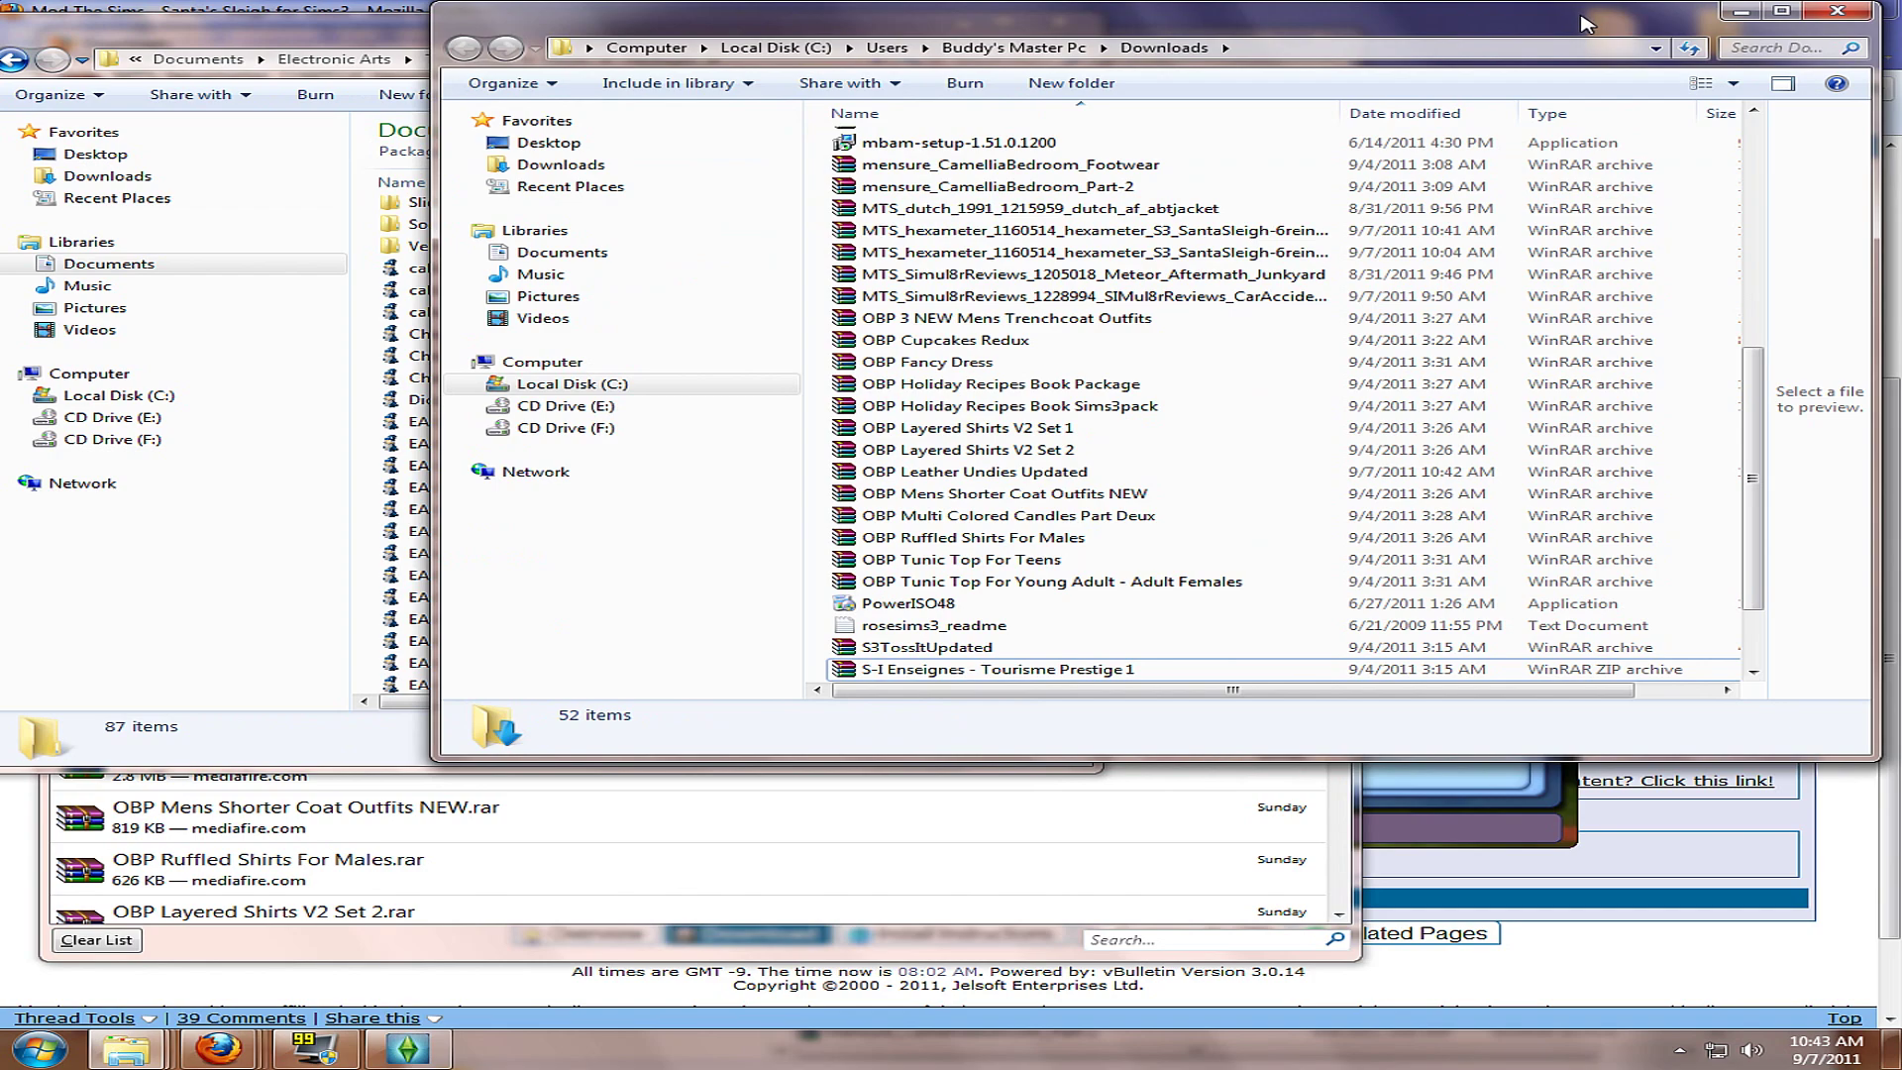
pyautogui.moveTo(1753, 430); pyautogui.dragTo(1758, 191)
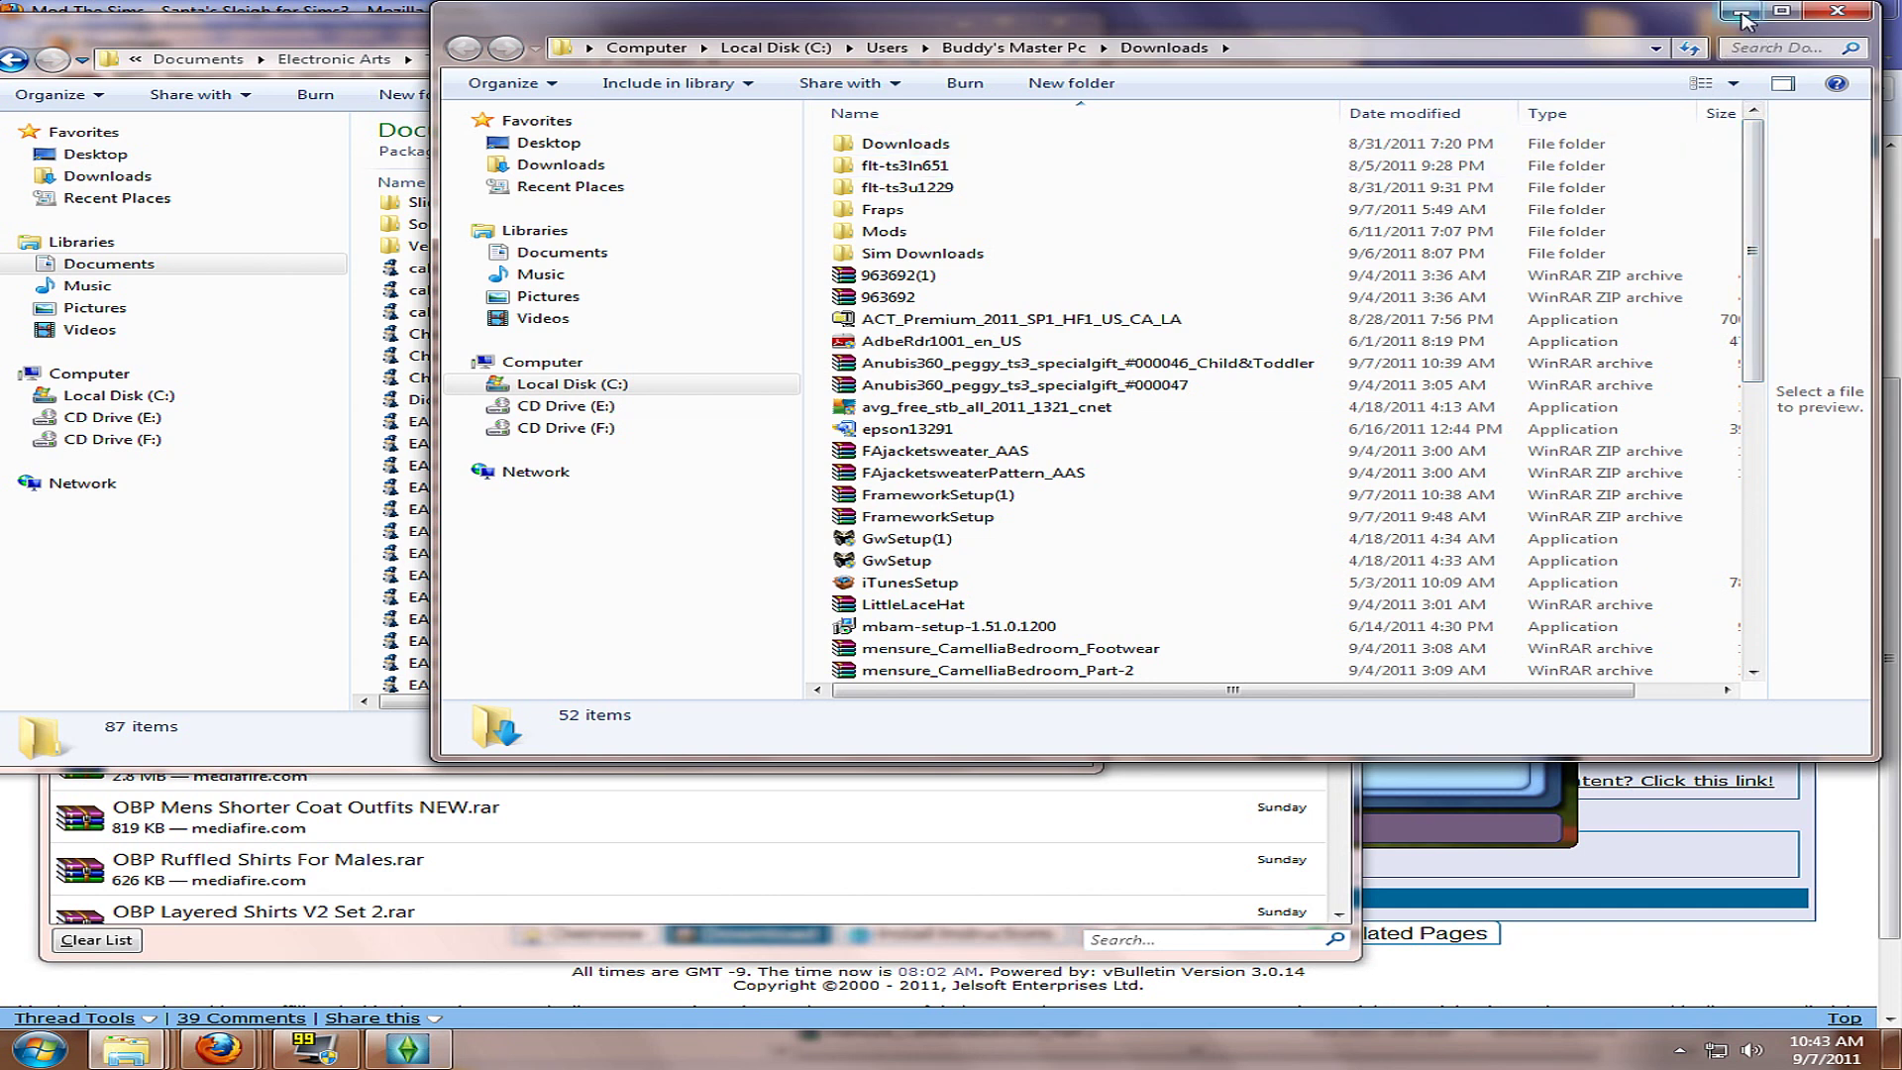
pyautogui.click(669, 946)
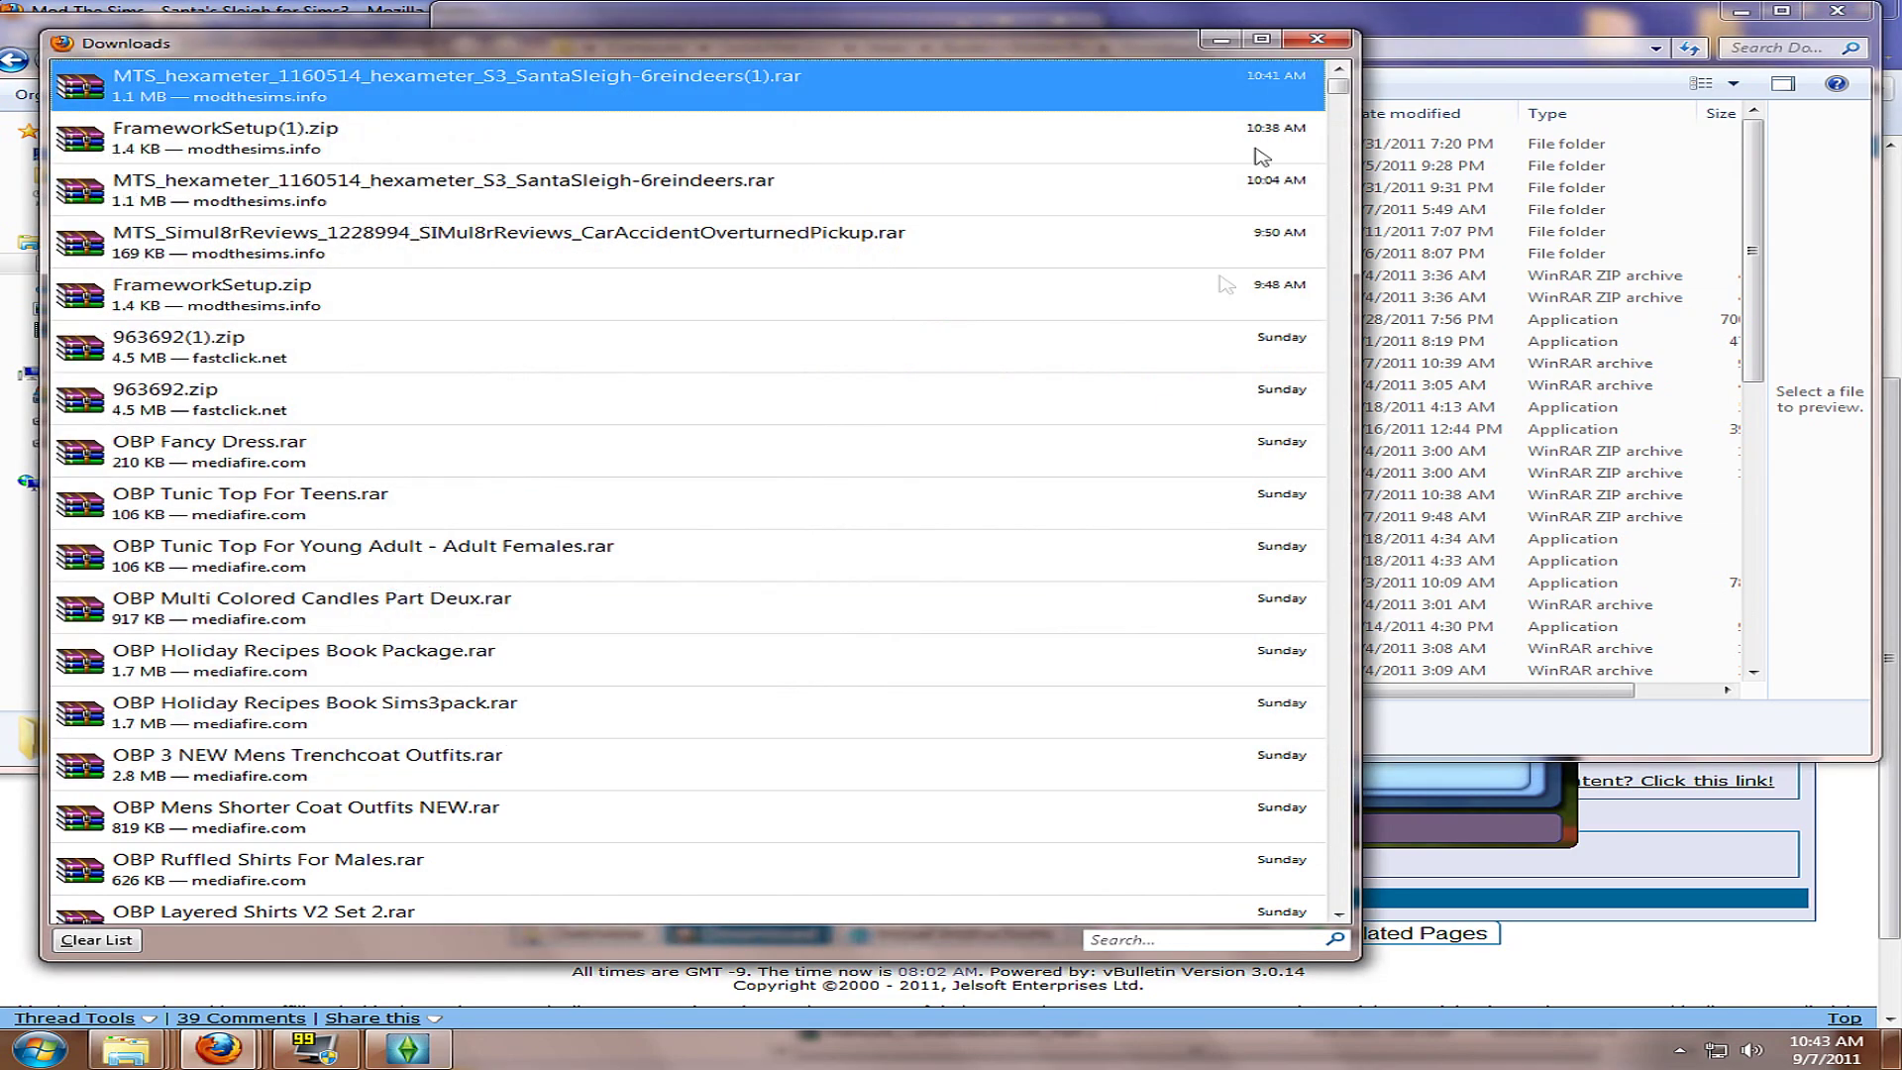
pyautogui.click(1221, 40)
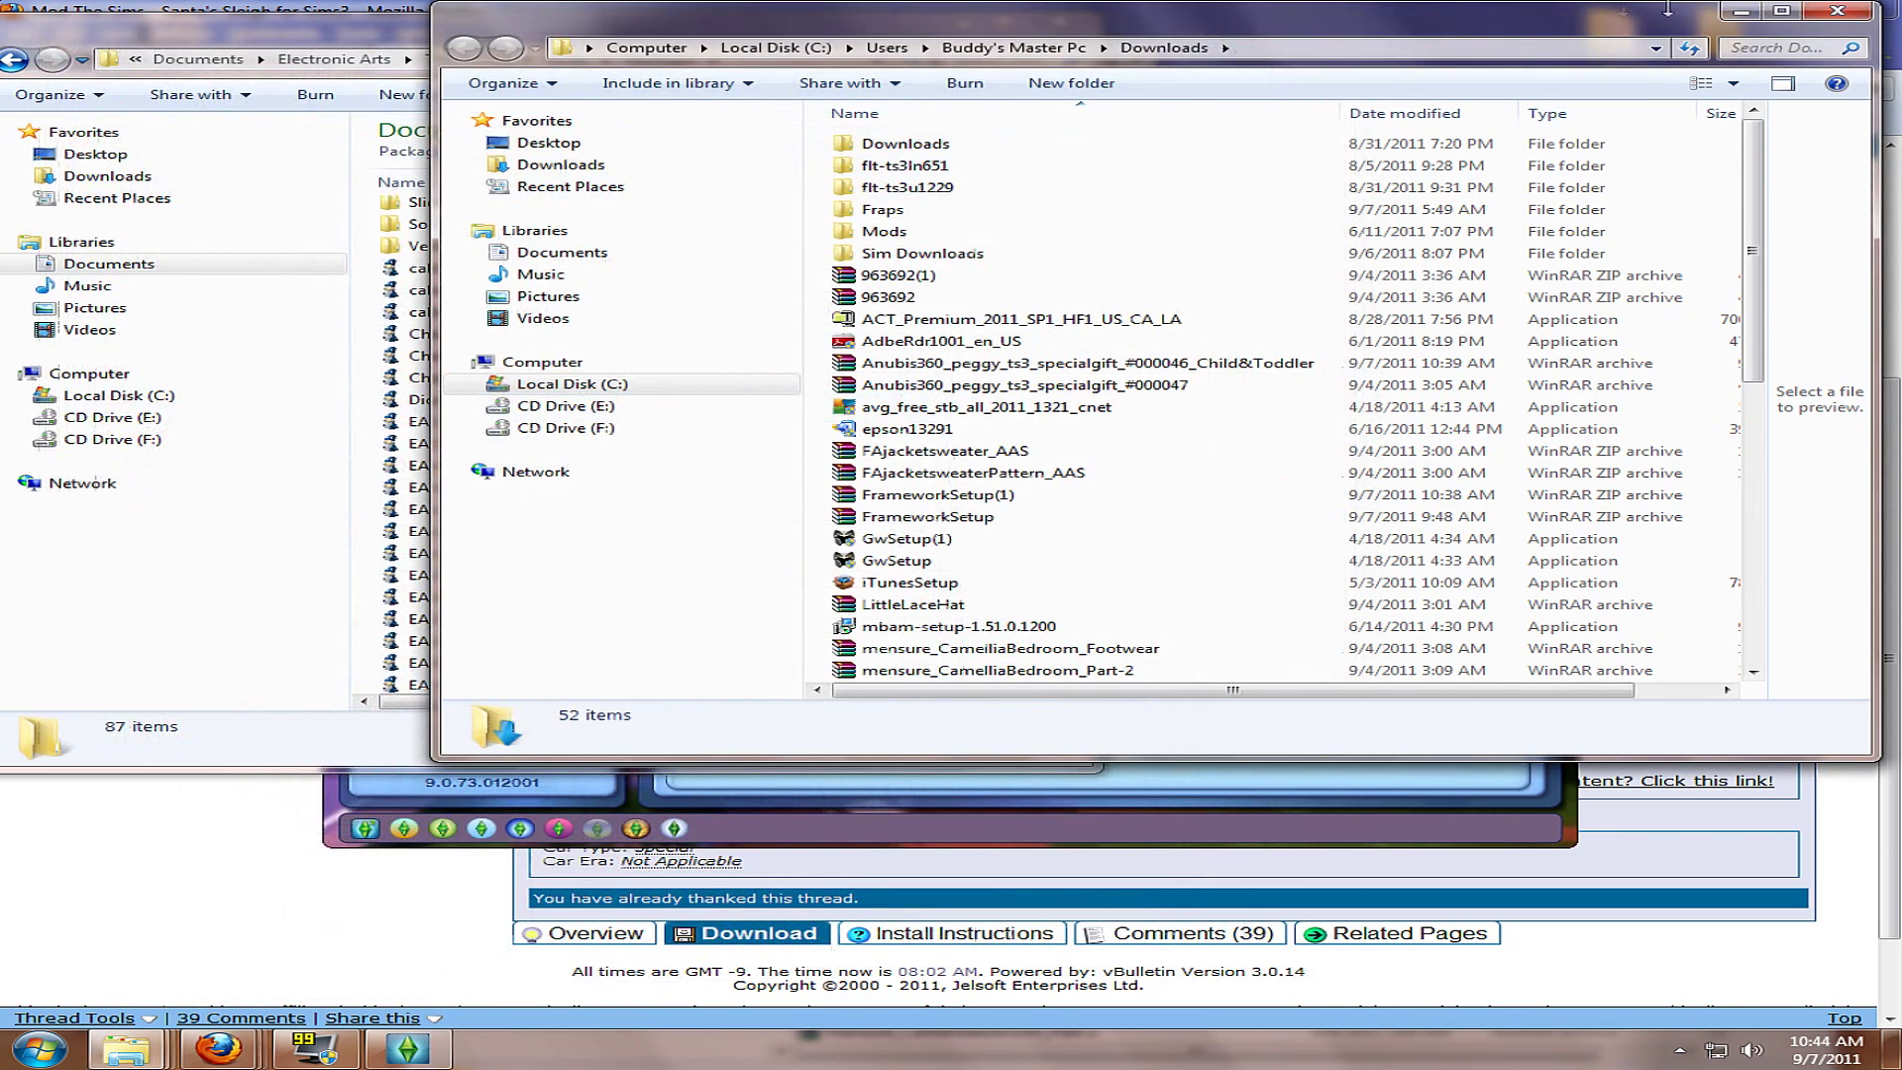
pyautogui.click(1742, 10)
pyautogui.click(962, 22)
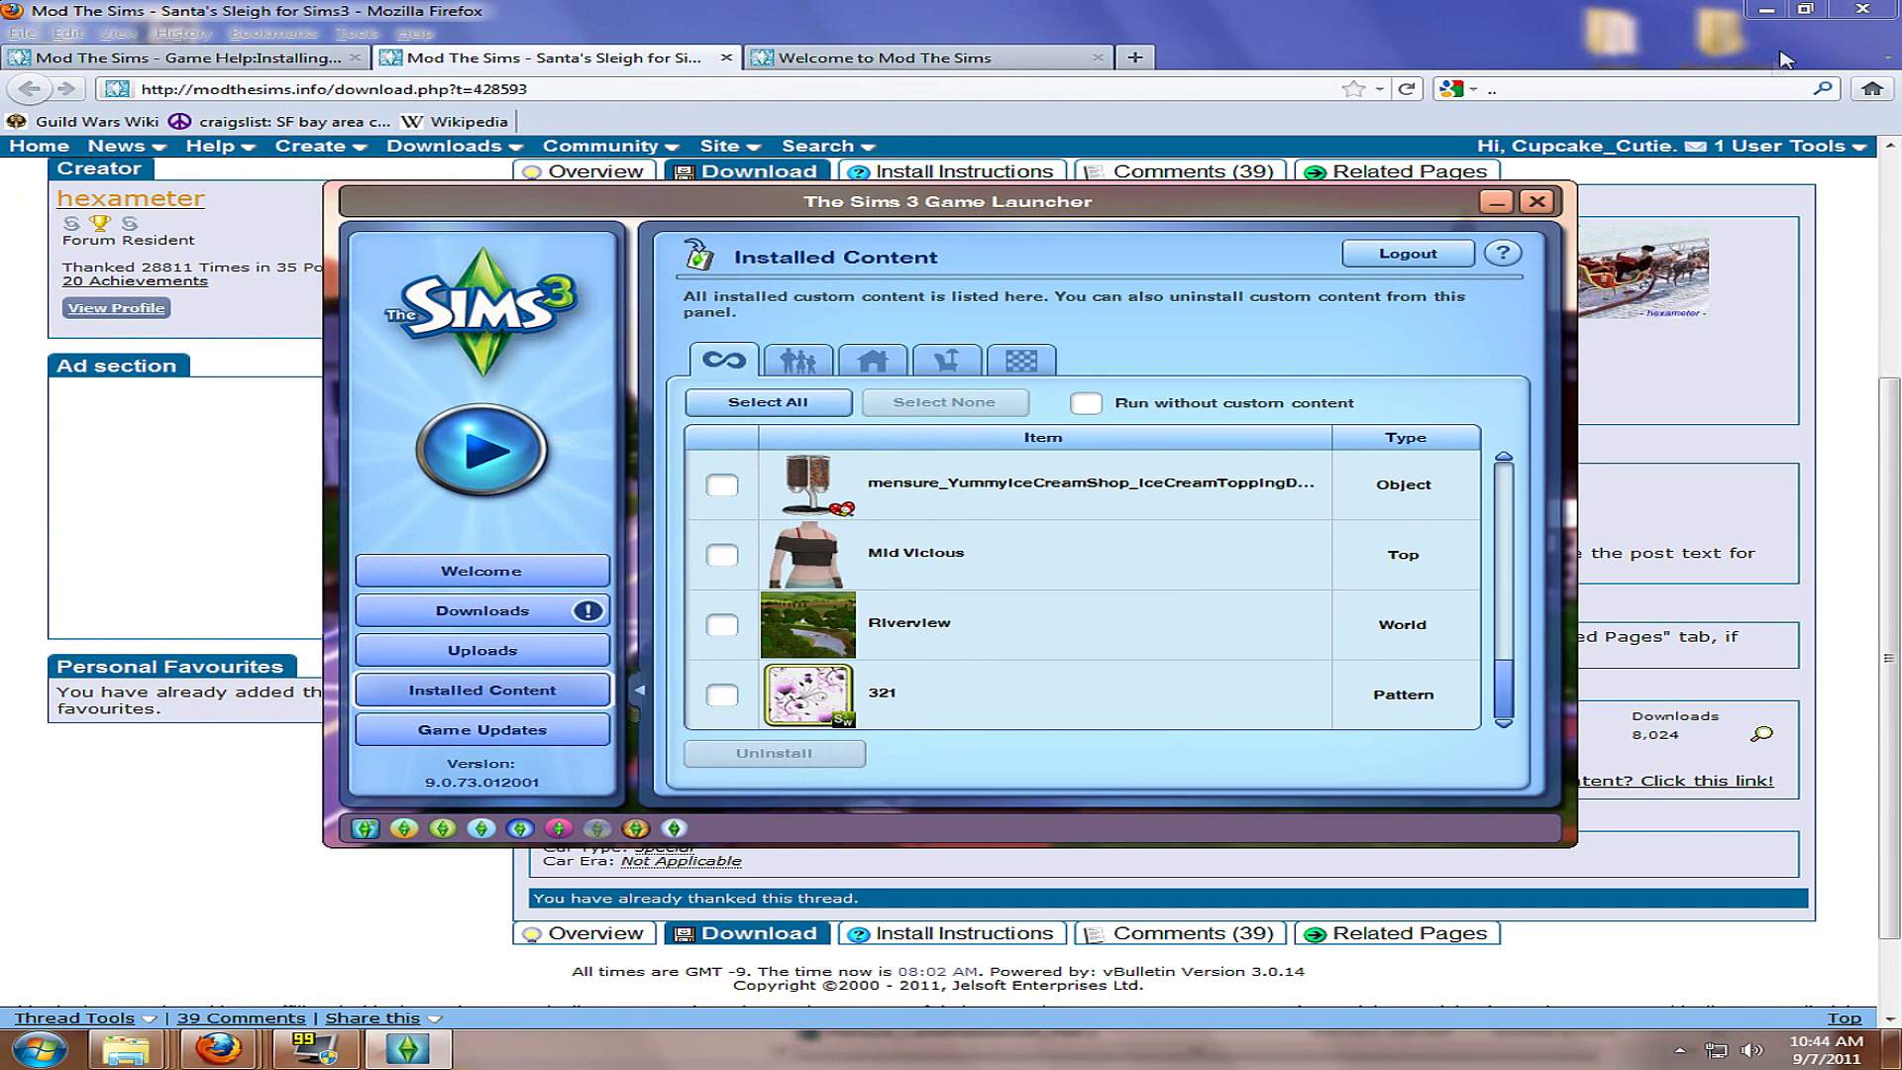
pyautogui.click(1768, 19)
pyautogui.click(1497, 201)
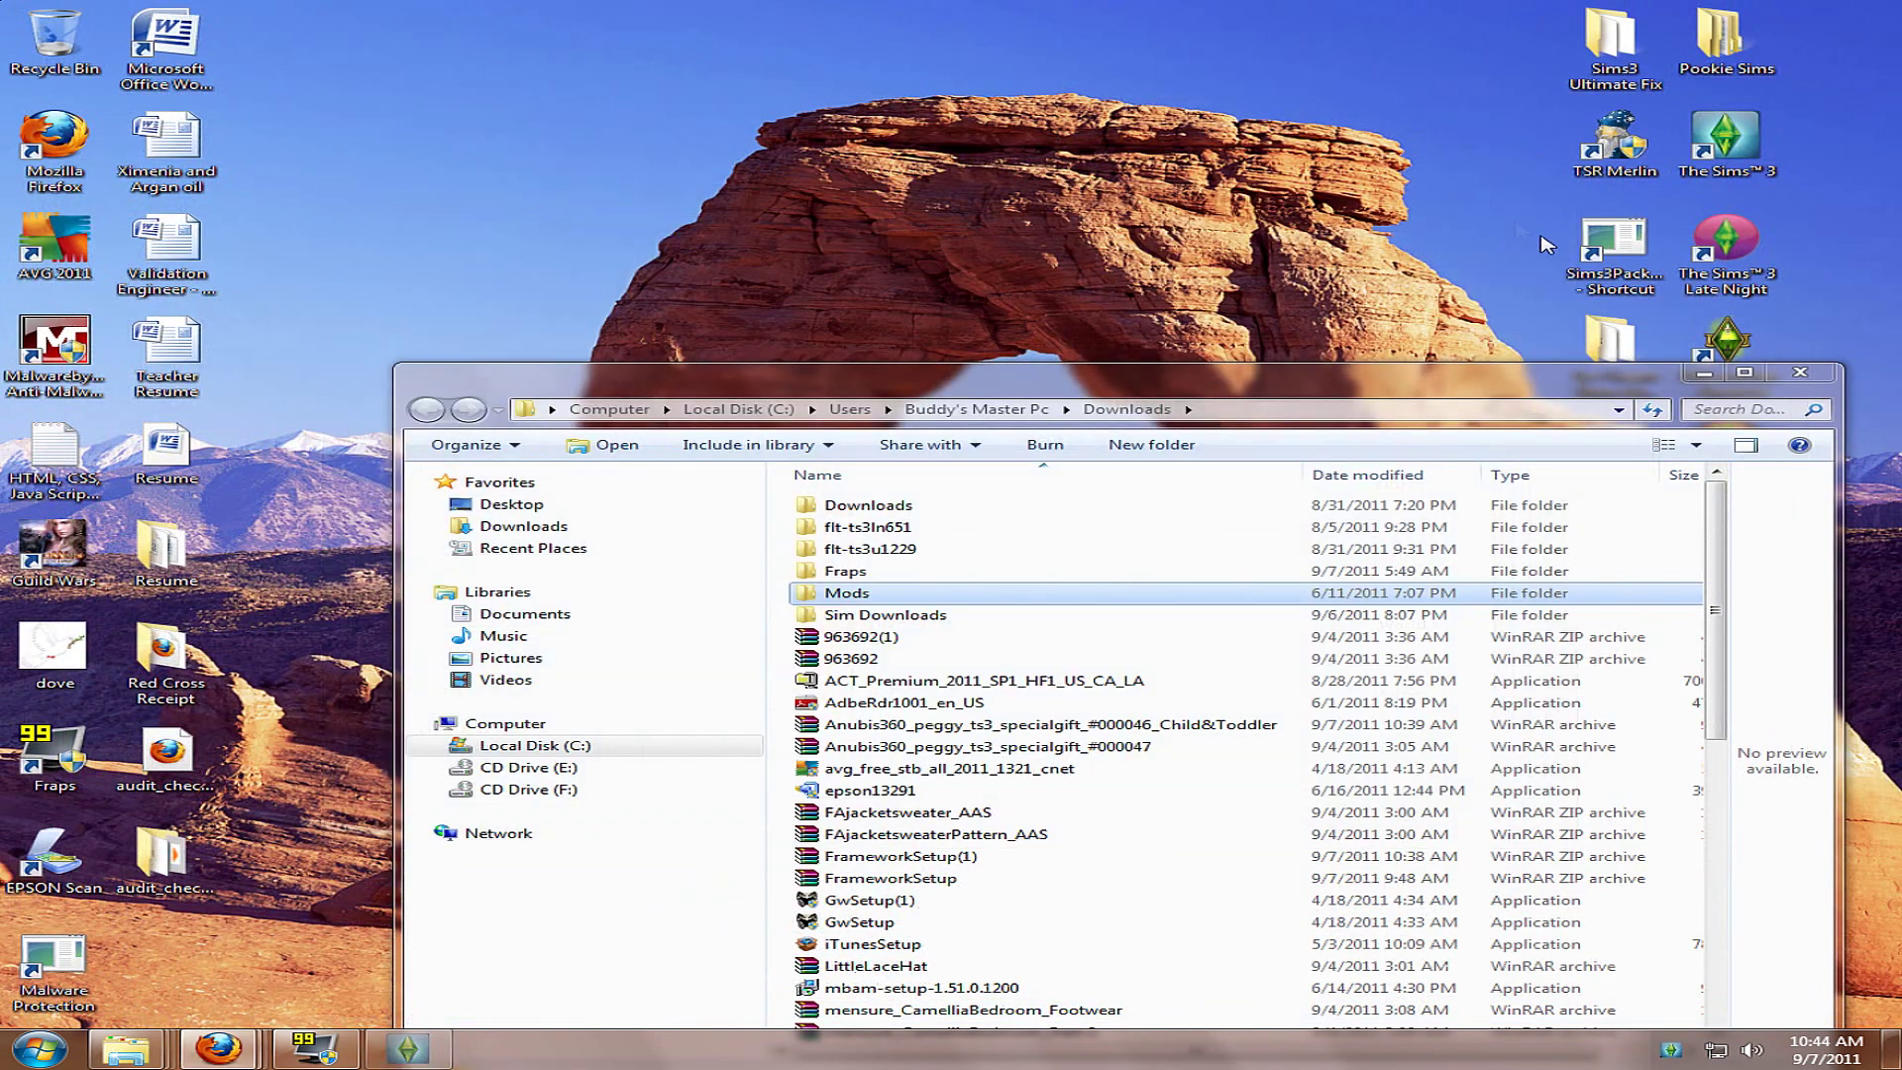
pyautogui.click(1704, 372)
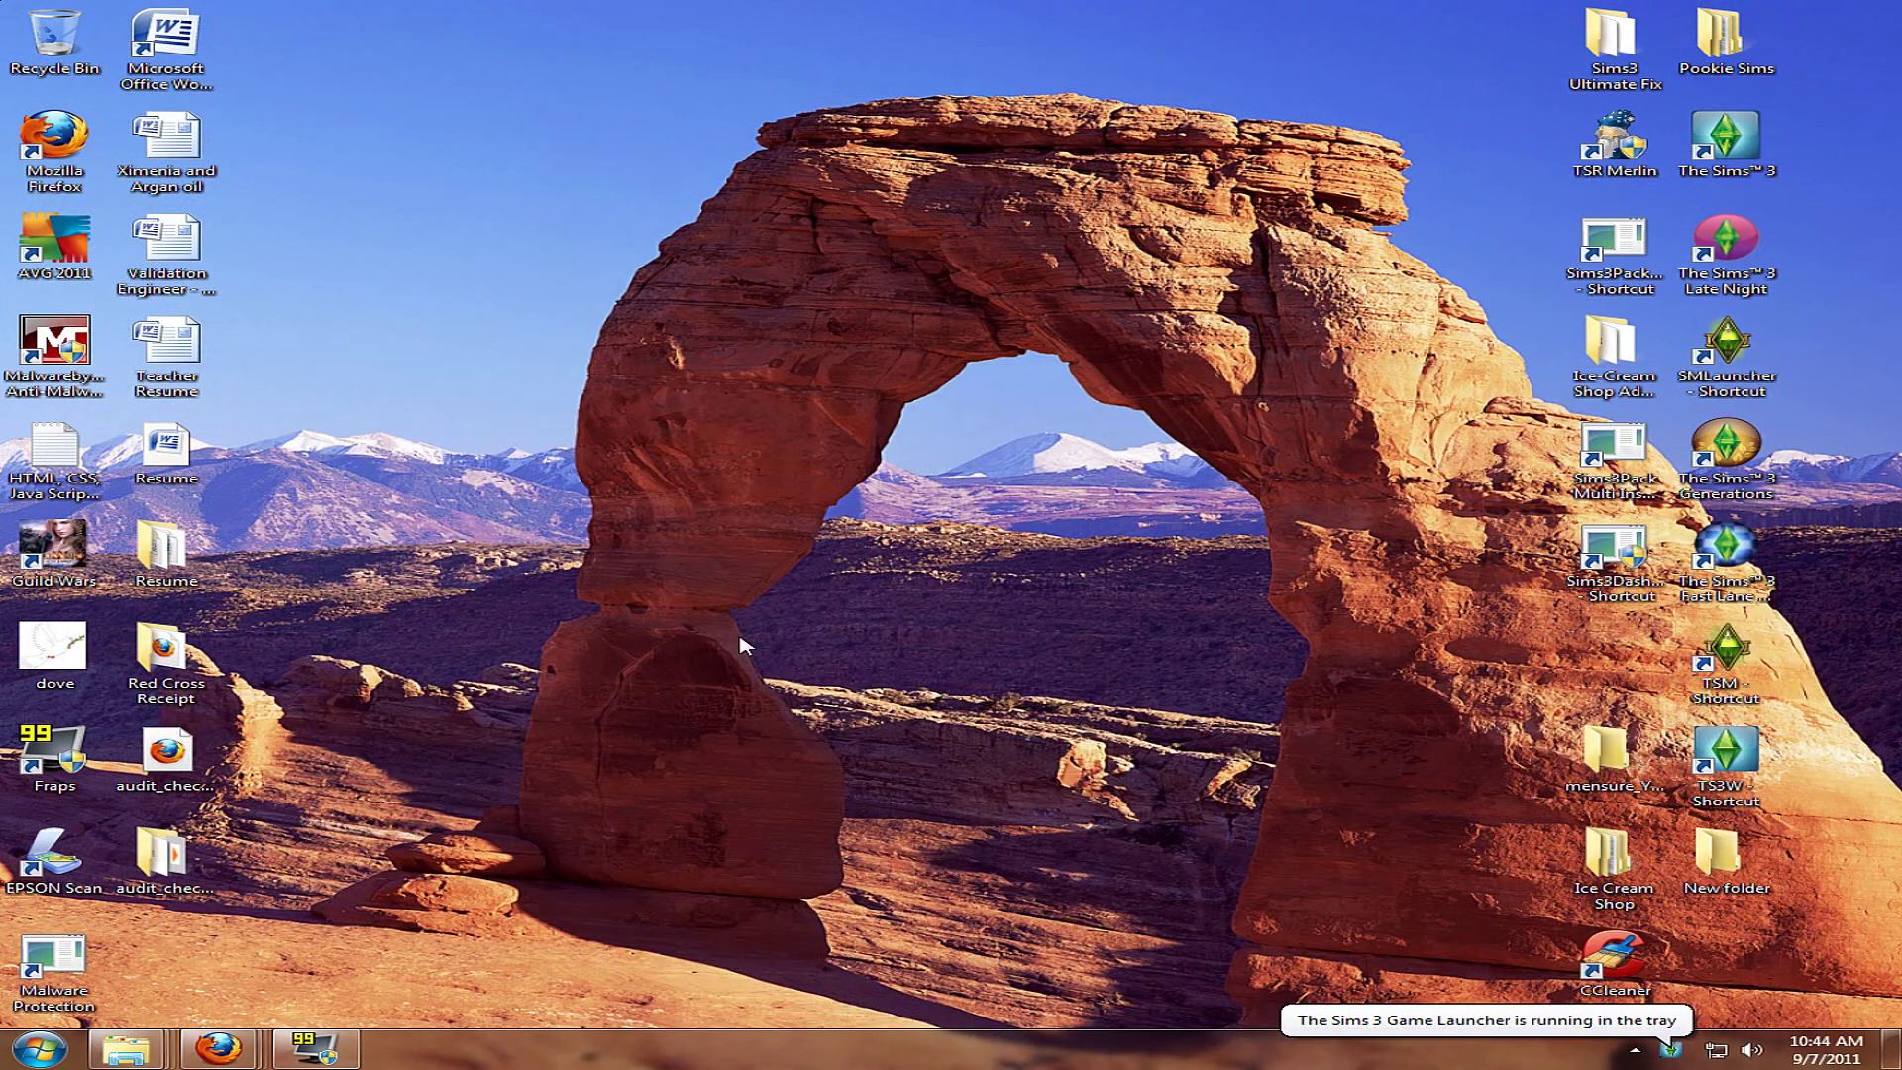